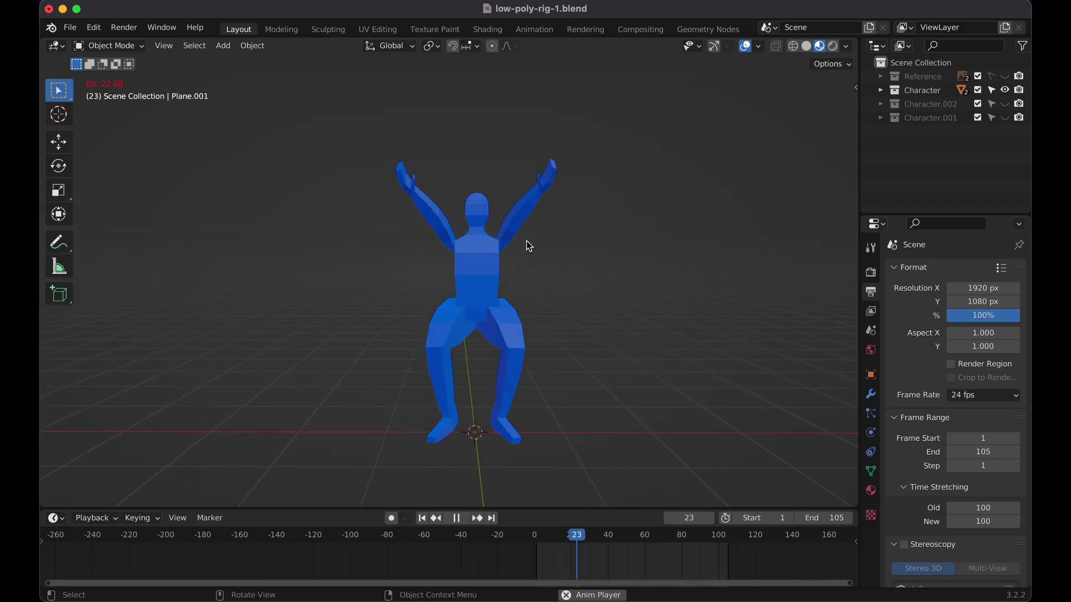
Examine the low-poly character's playing animation and its standing pose from several angles, finishing in front orthographic view
scroll(527, 241, right, 8)
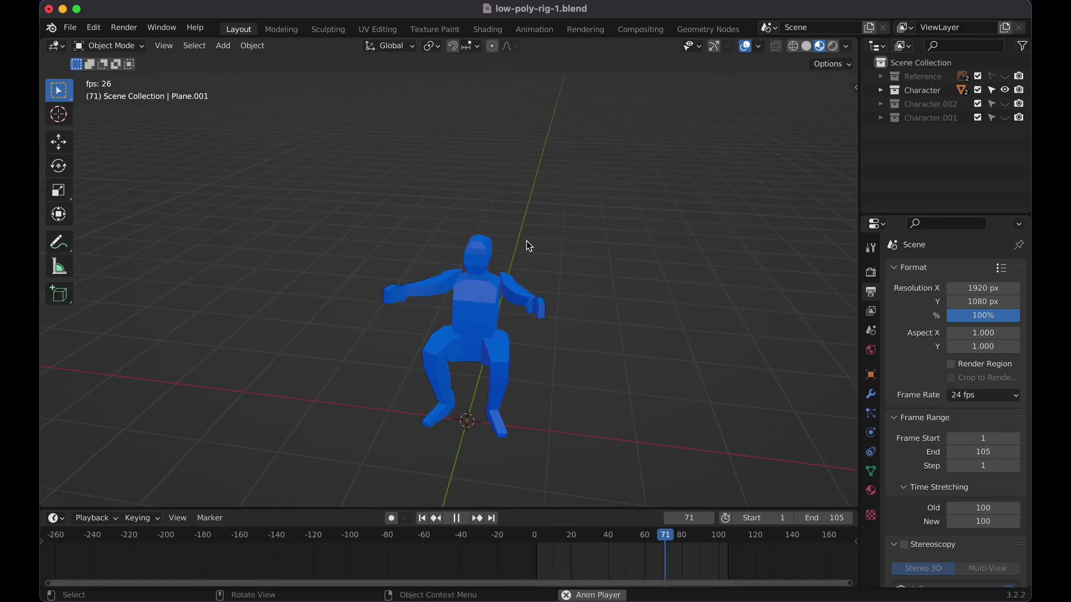
scroll(527, 241, left, 3)
scroll(527, 241, left, 8)
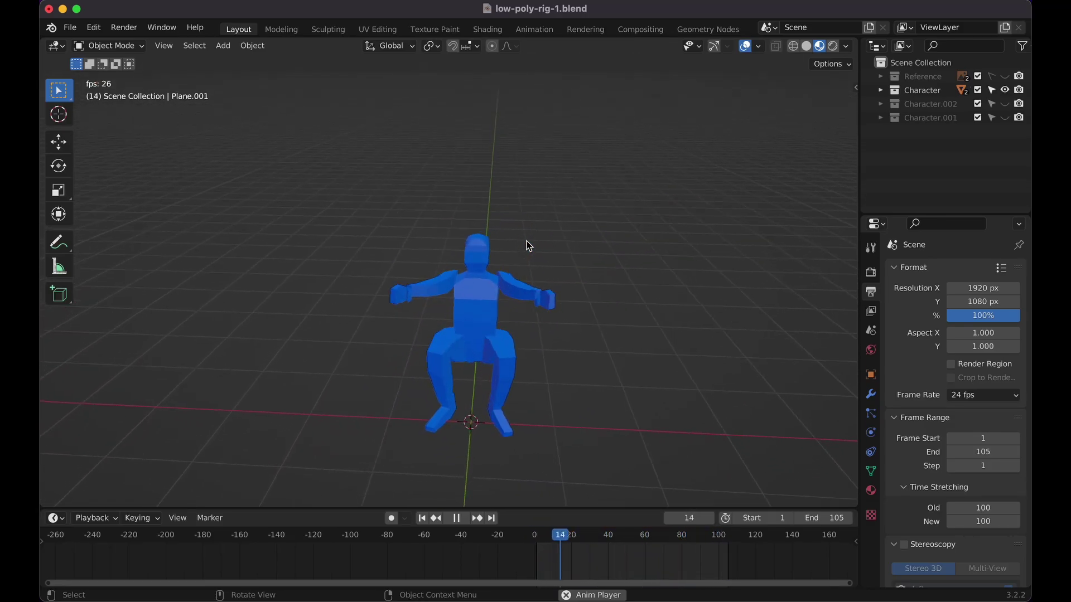
scroll(526, 241, right, 8)
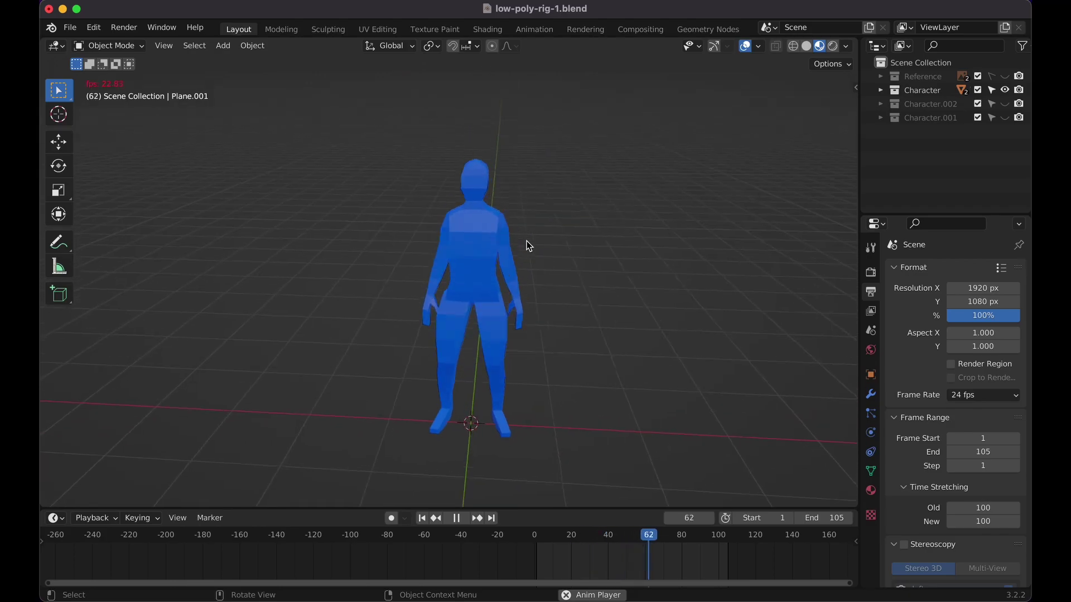
scroll(526, 241, up, 4)
scroll(527, 241, down, 4)
scroll(527, 241, left, 3)
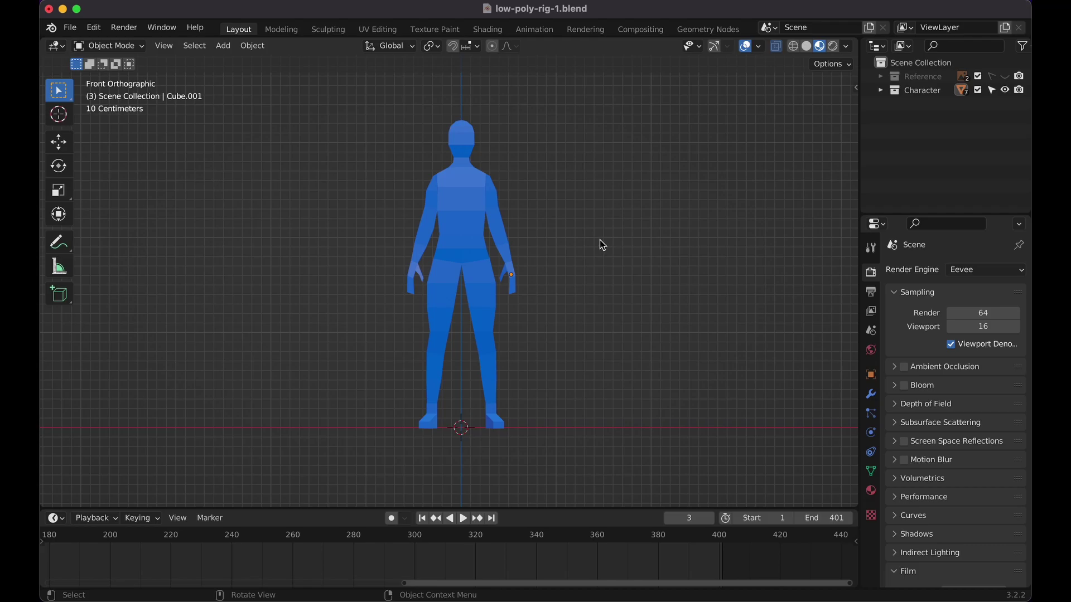
middle_drag(600, 240, 606, 266)
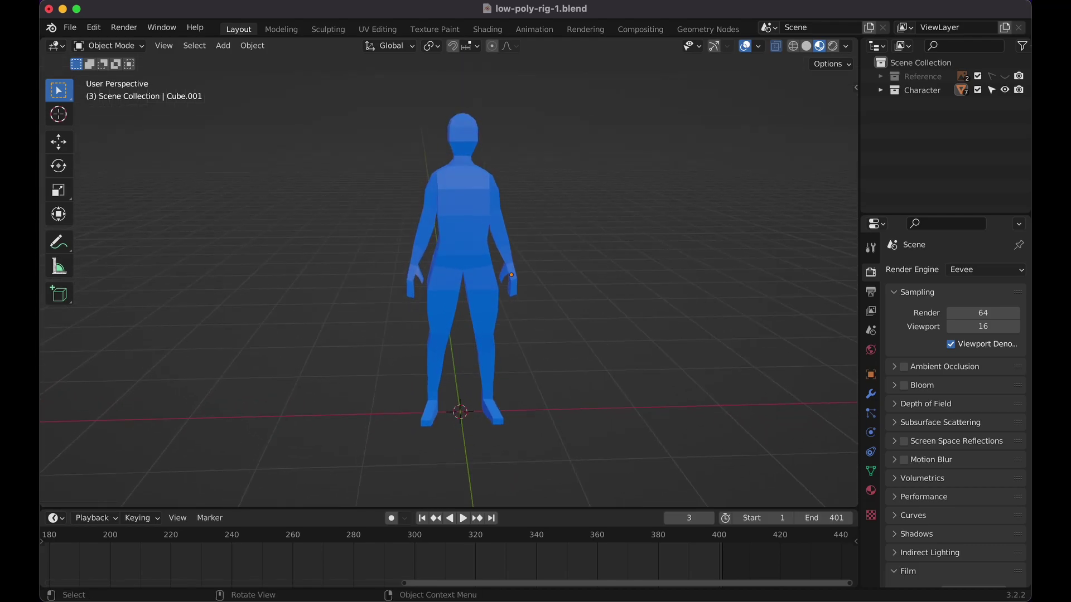
key(KP_1)
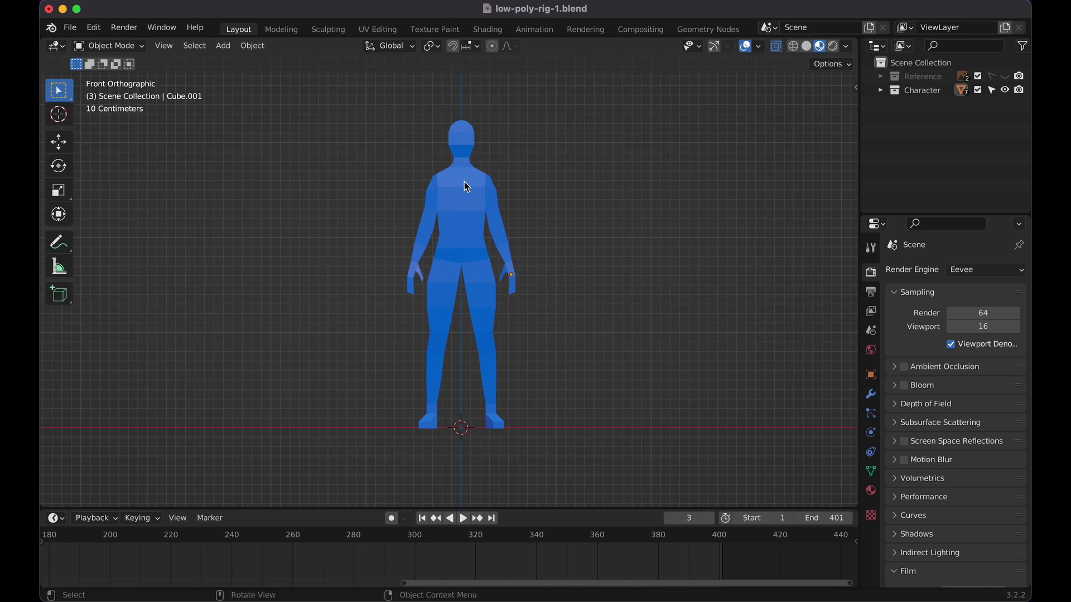
middle_drag(641, 145, 646, 175)
key(KP_1)
Apply the Mirror modifiers on the character's torso and legs
click(466, 247)
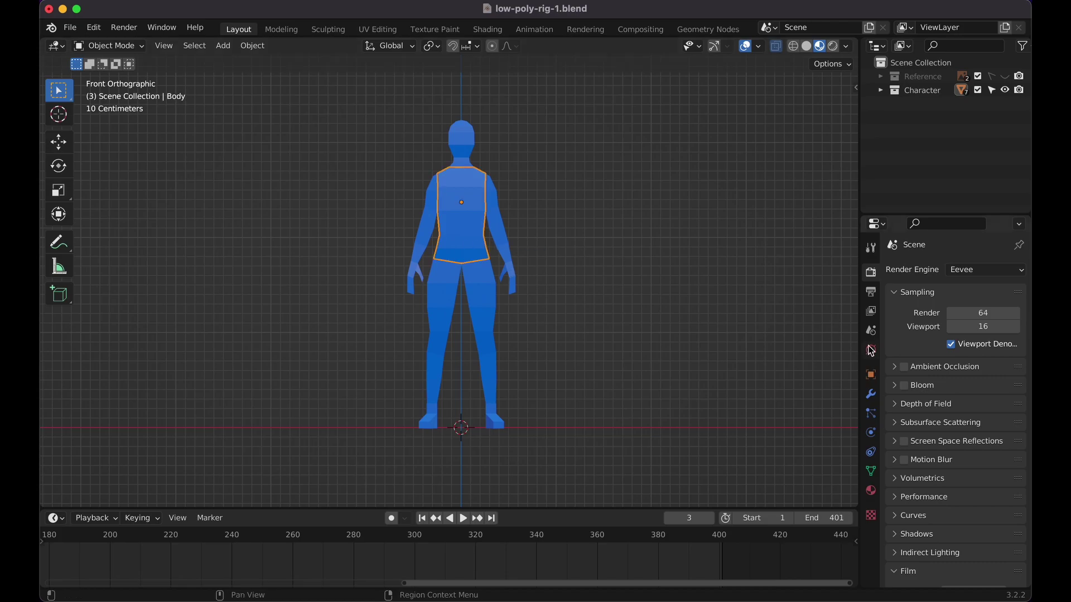
click(874, 395)
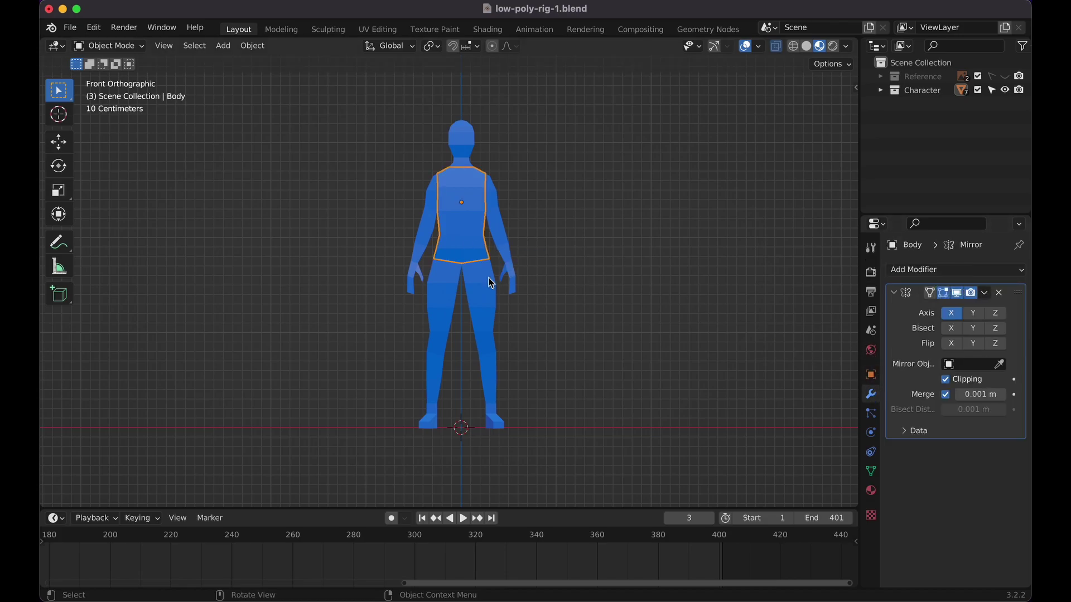
click(984, 292)
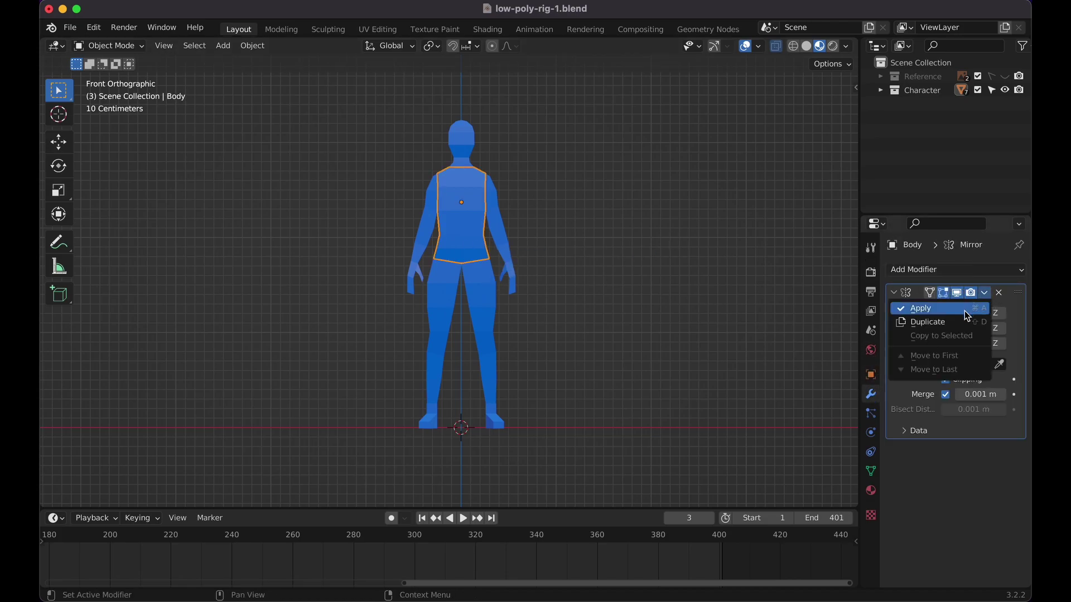
click(948, 307)
click(468, 294)
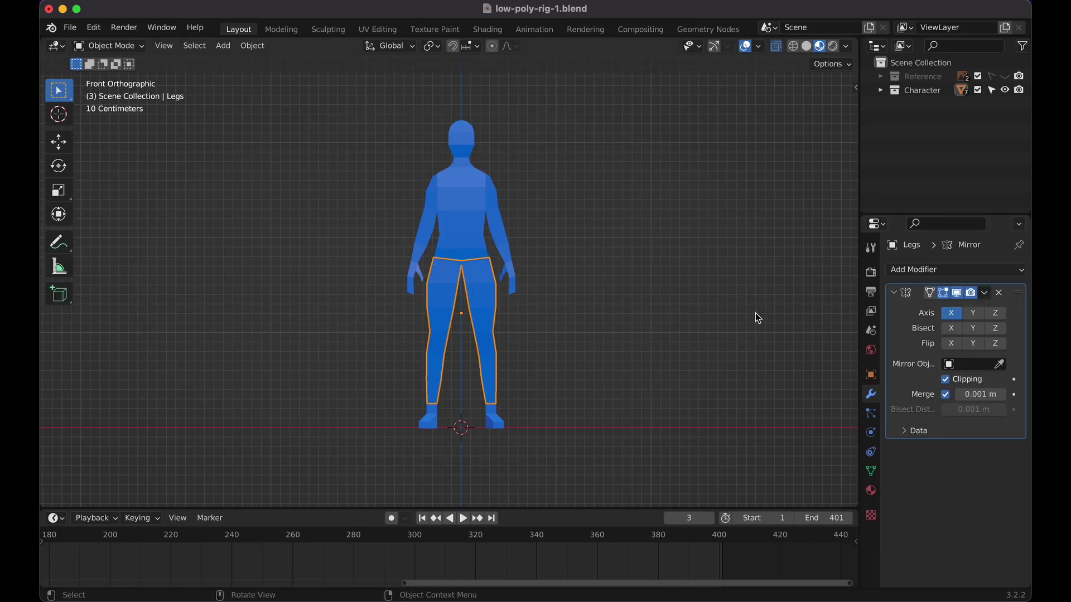
click(984, 293)
click(966, 311)
Apply the Mirror modifiers on the character's feet and arms
click(501, 417)
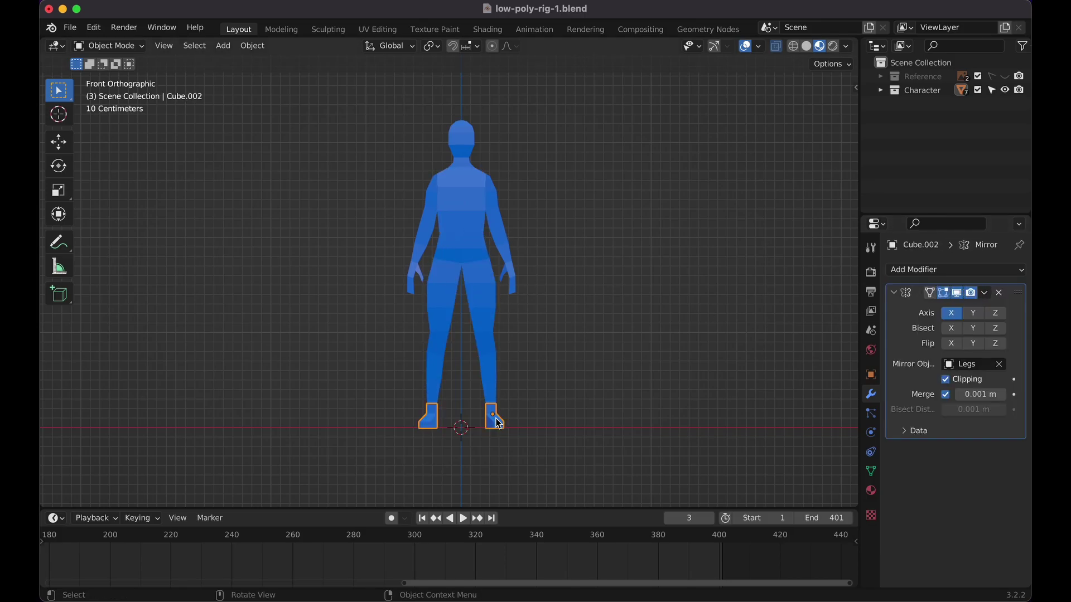
click(984, 293)
click(958, 308)
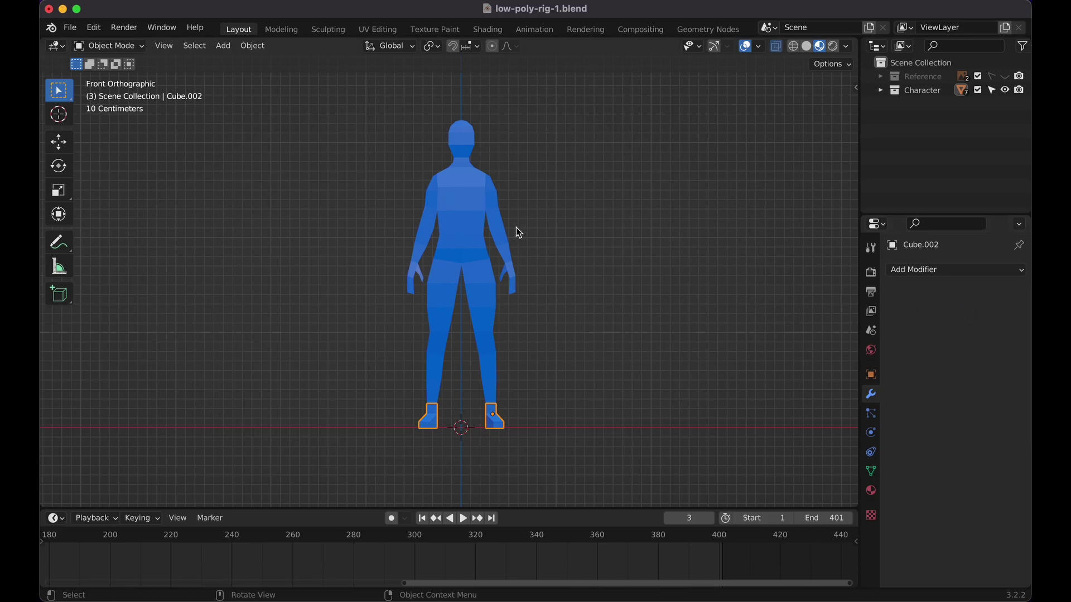
click(501, 234)
click(984, 292)
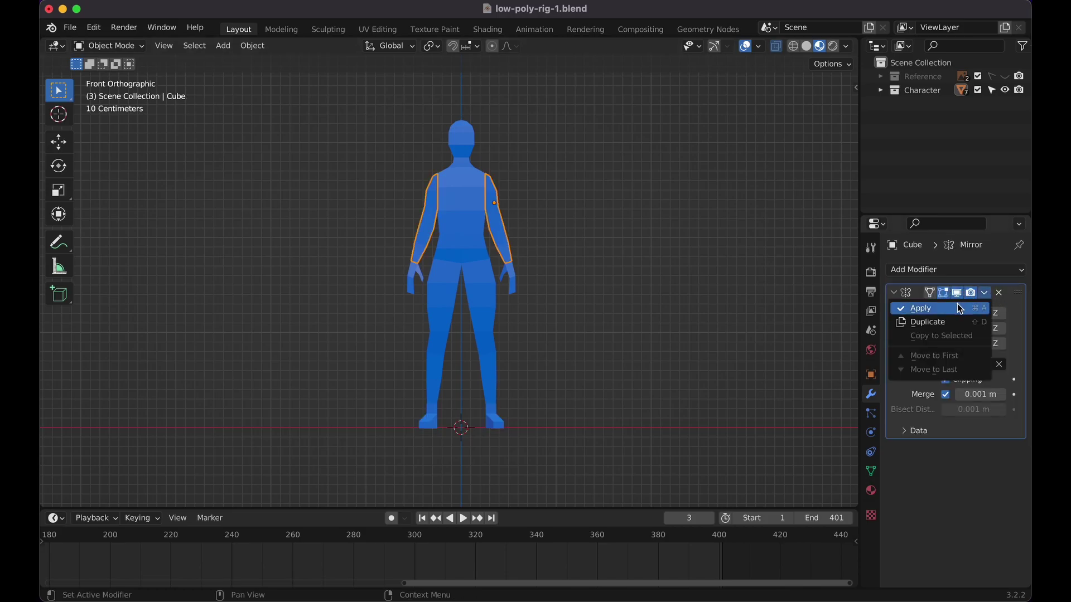
click(958, 308)
Apply the Mirror modifiers on the character's hands and head
click(509, 276)
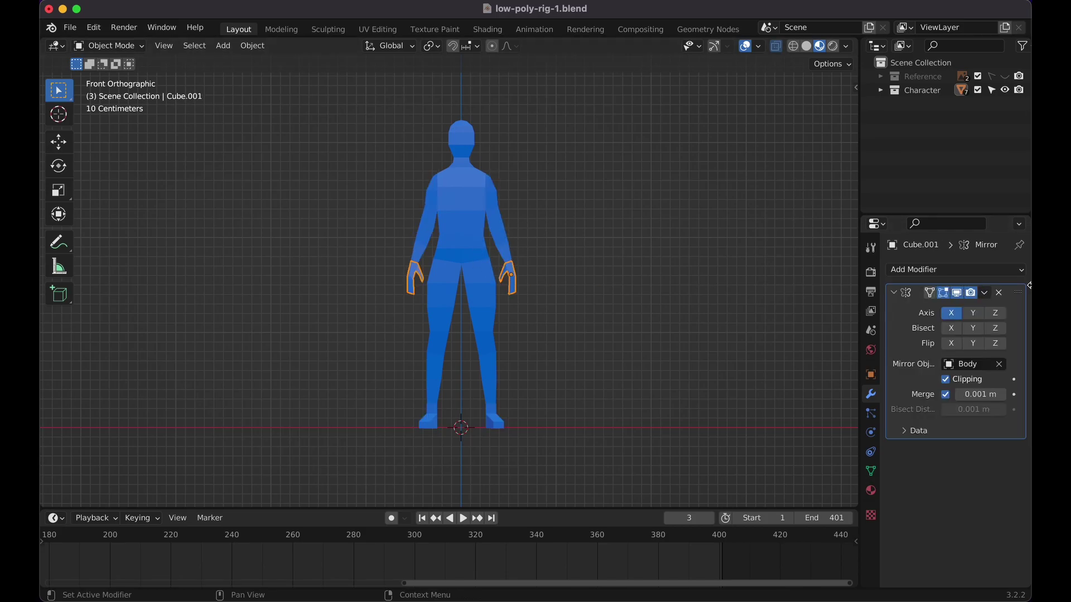
click(984, 293)
click(959, 307)
click(472, 163)
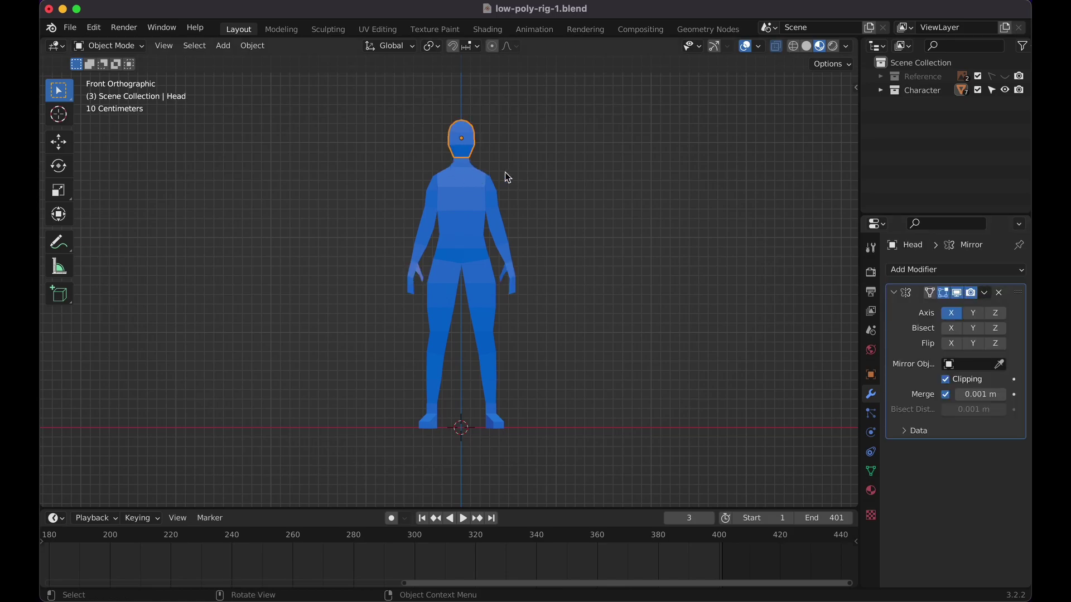
click(984, 293)
click(949, 309)
Apply the Mirror modifier on the character's neck
middle_drag(530, 173, 470, 189)
click(469, 173)
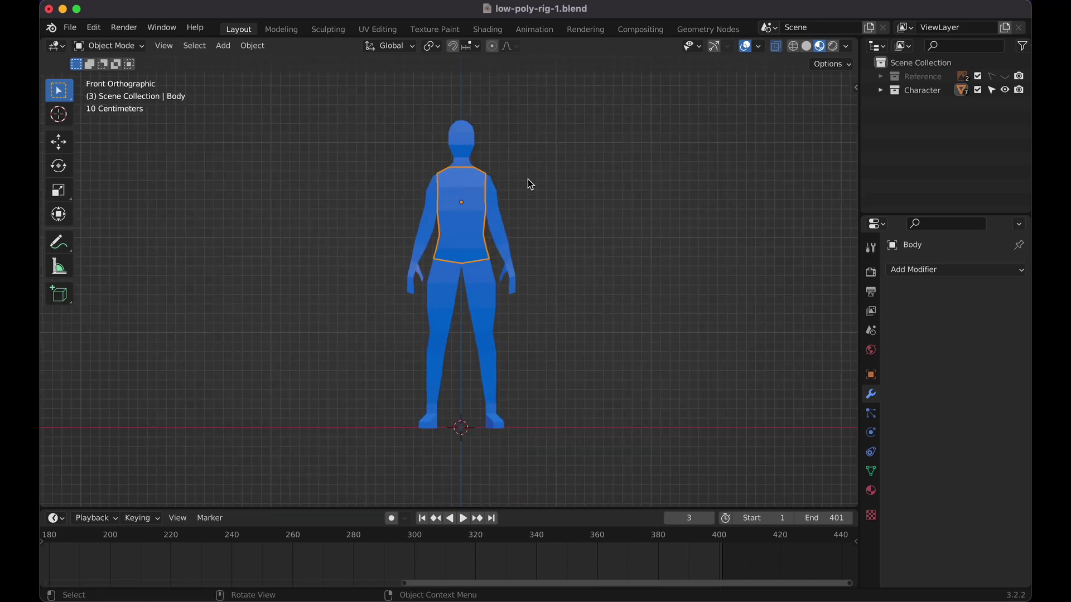
click(464, 165)
click(983, 289)
click(970, 306)
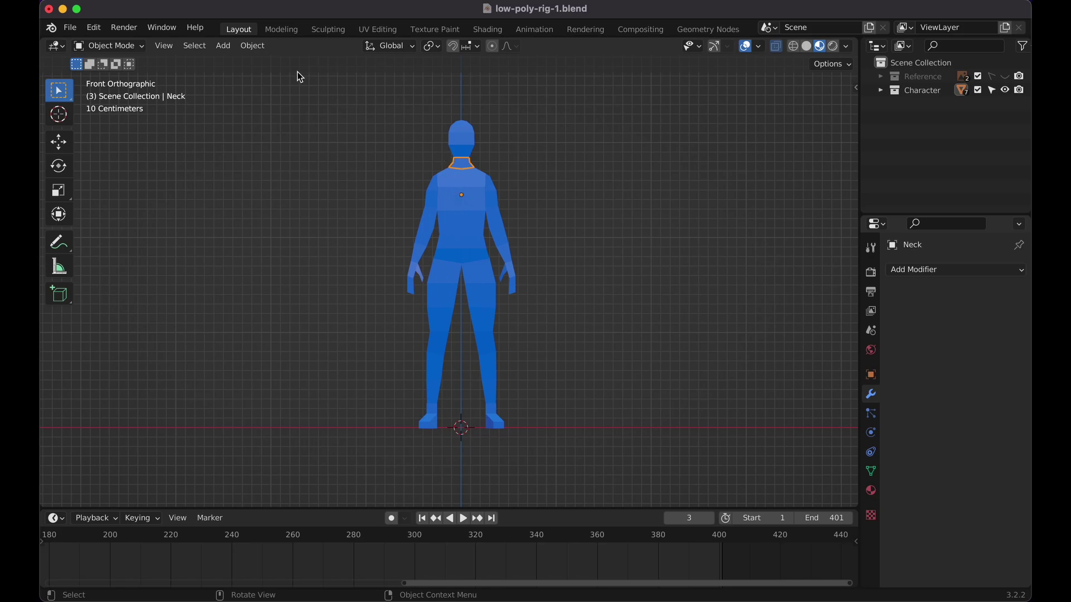
Set the neck's origin to its geometry and deselect it
click(253, 46)
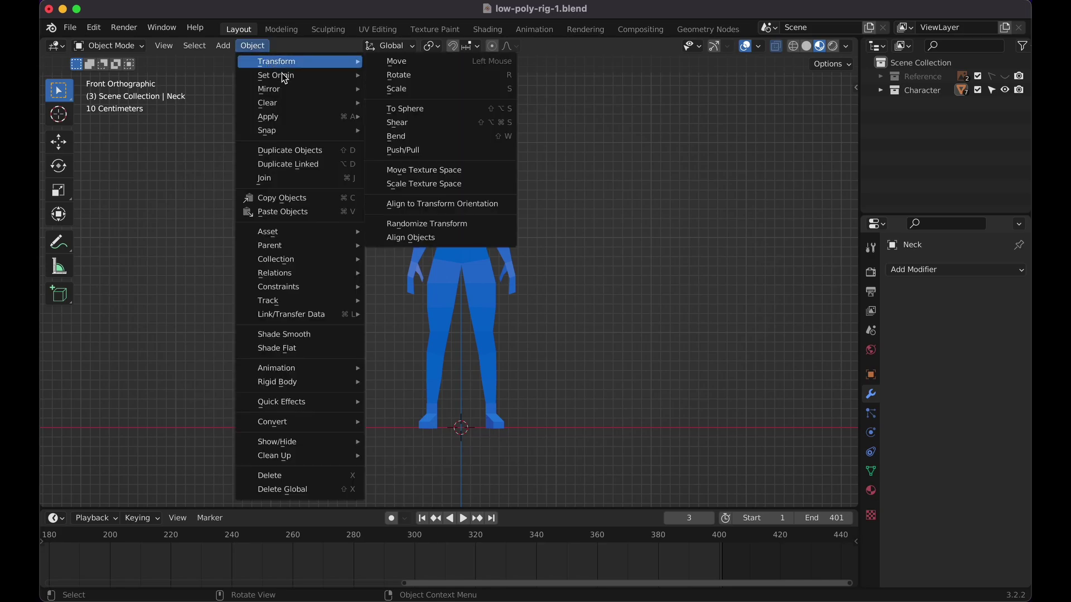
mouse_move(306, 78)
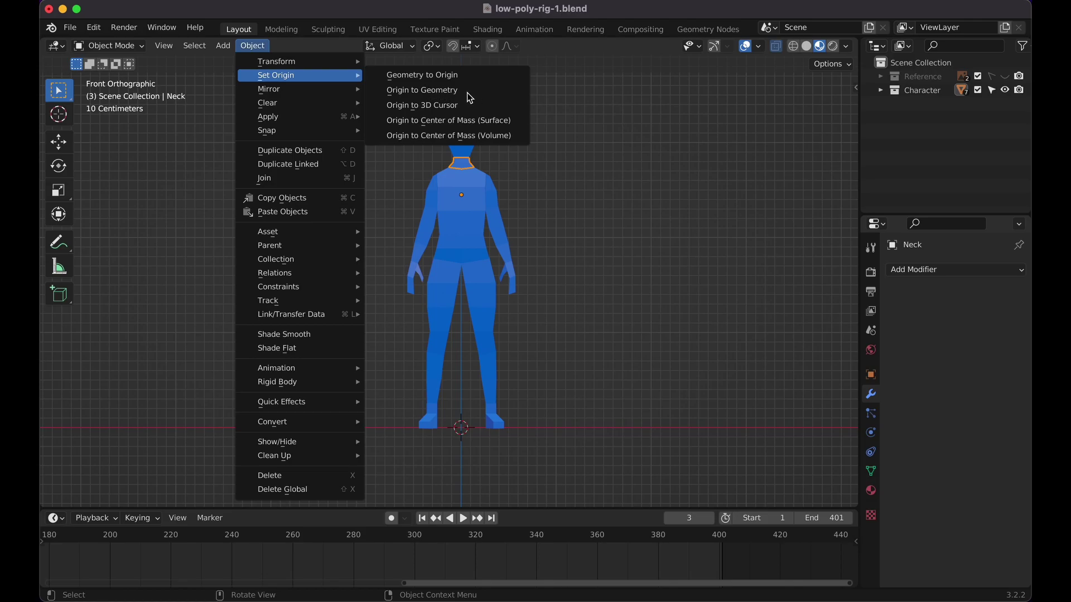
click(446, 91)
click(520, 167)
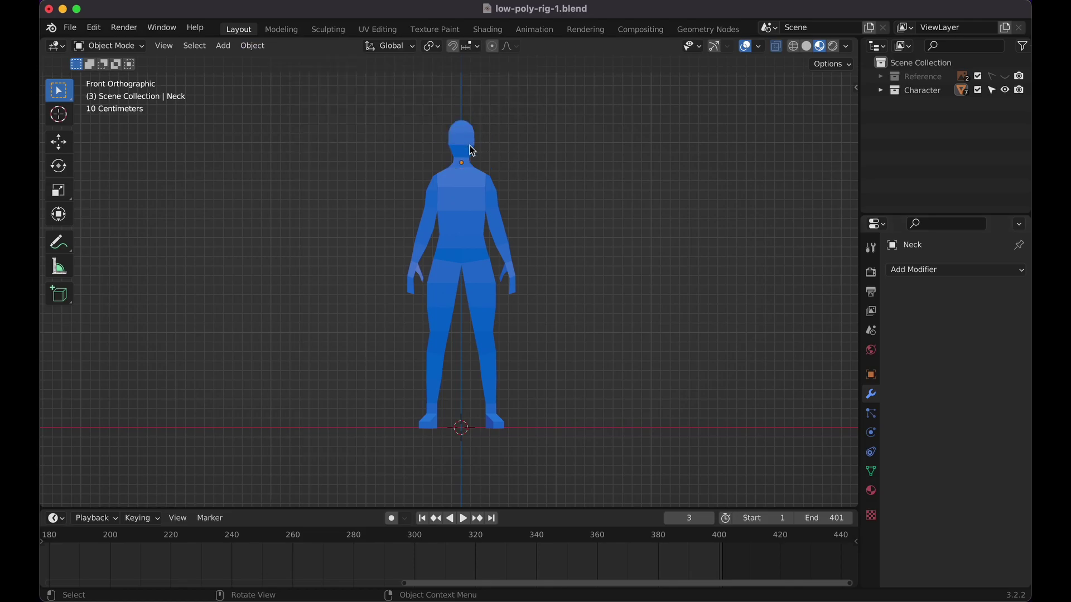
Select all the character parts with the torso as the active object and join them into a single Body mesh
drag(332, 106, 577, 451)
shift+click(462, 211)
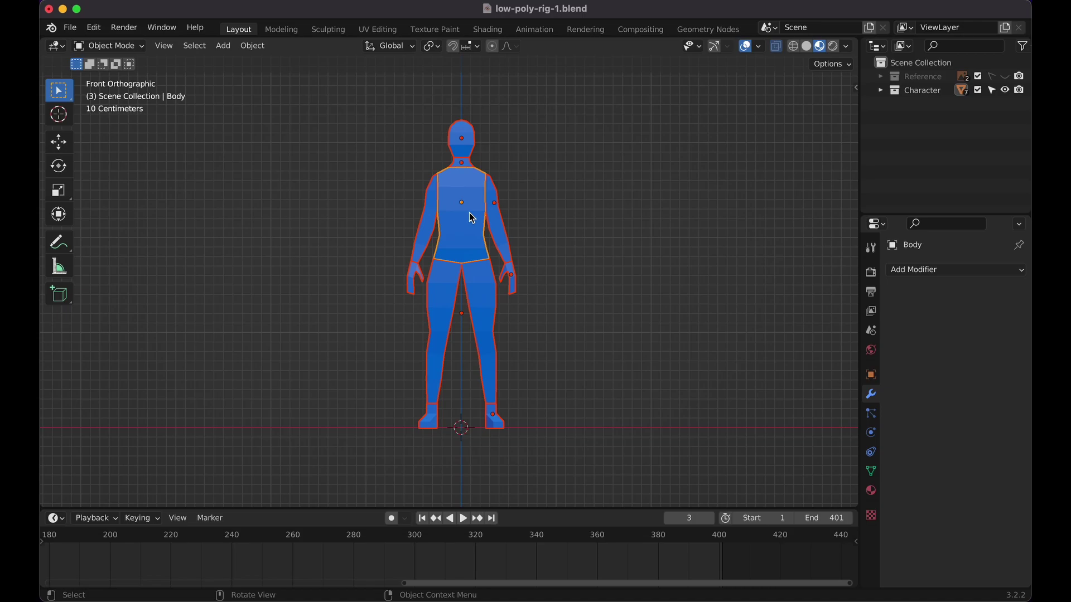
key(ctrl+j)
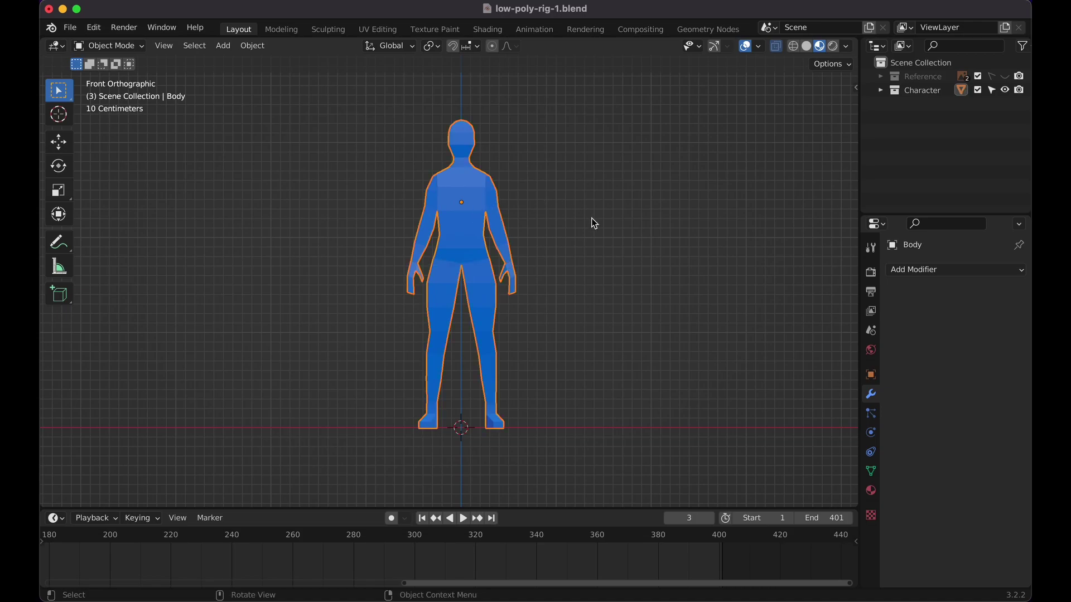
key(g)
key(Escape)
Apply all transforms to the joined Body mesh, showing its transform values for reference and hiding them again
key(n)
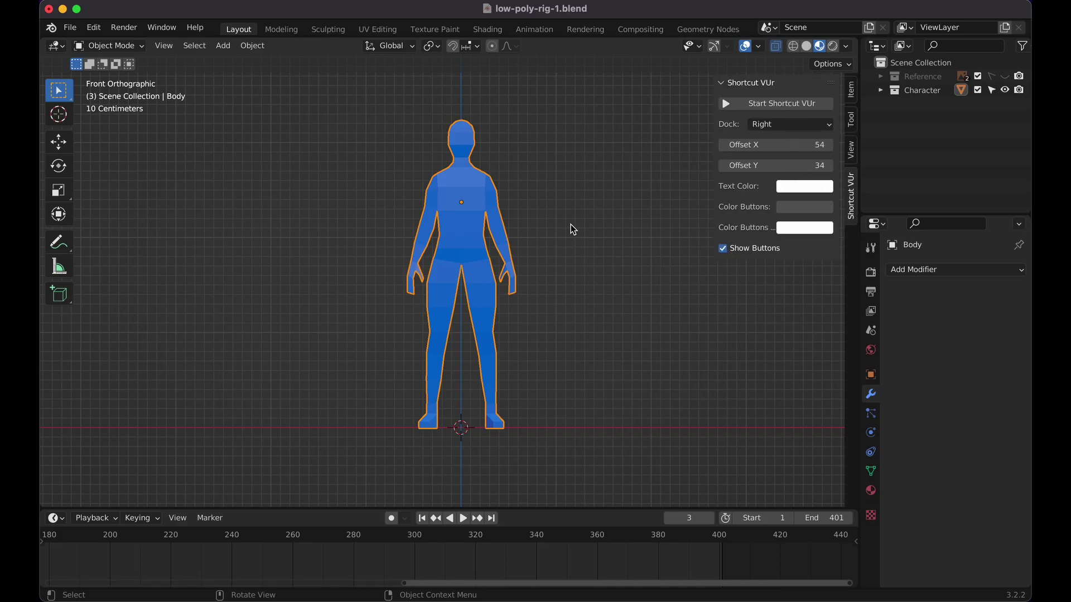
click(851, 92)
click(852, 117)
click(852, 99)
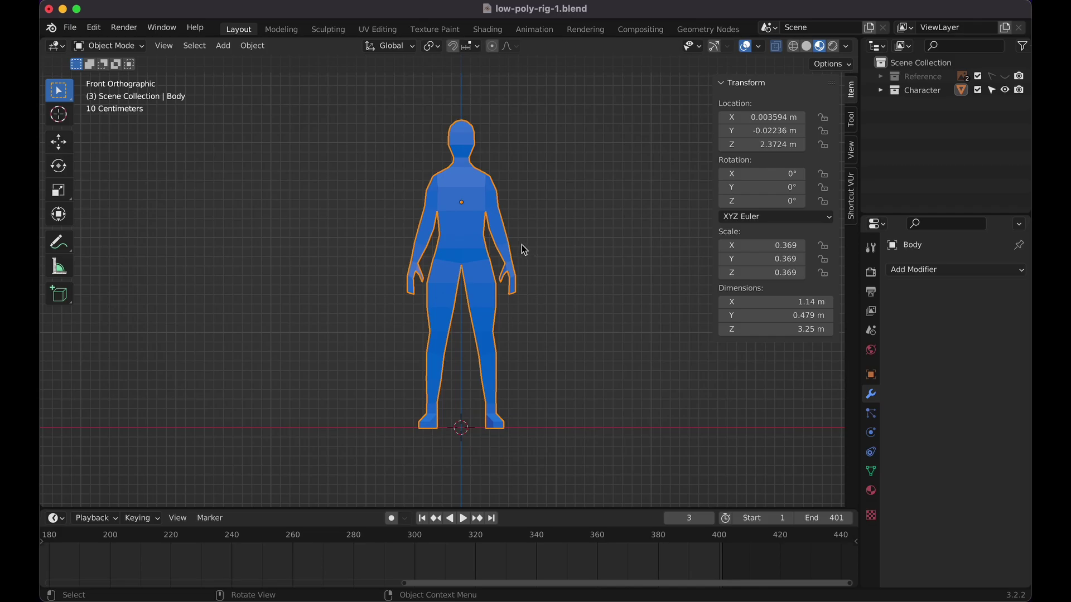
key(ctrl+a)
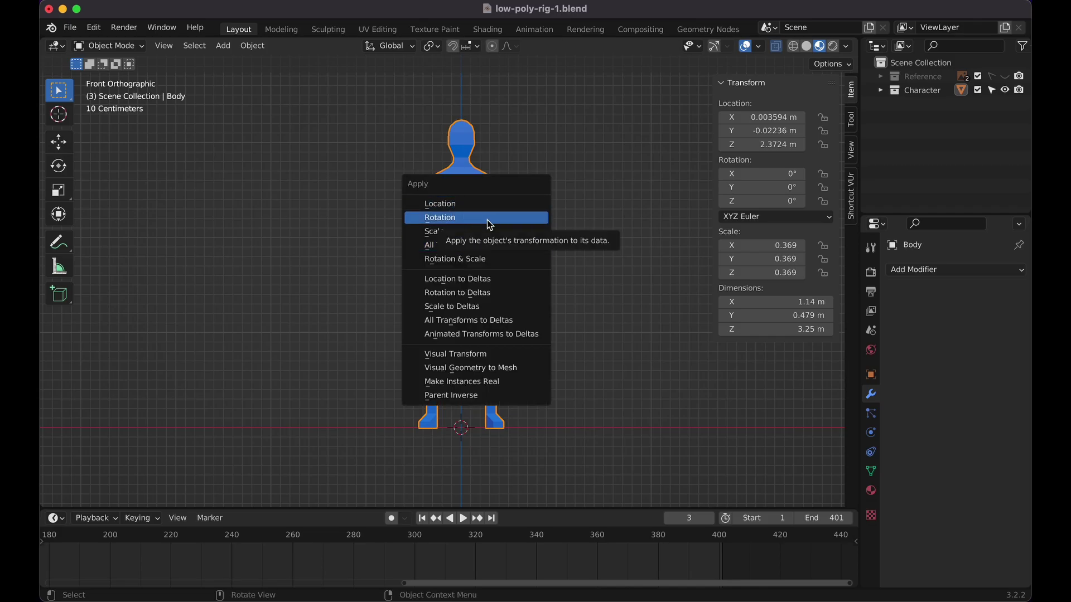
click(465, 246)
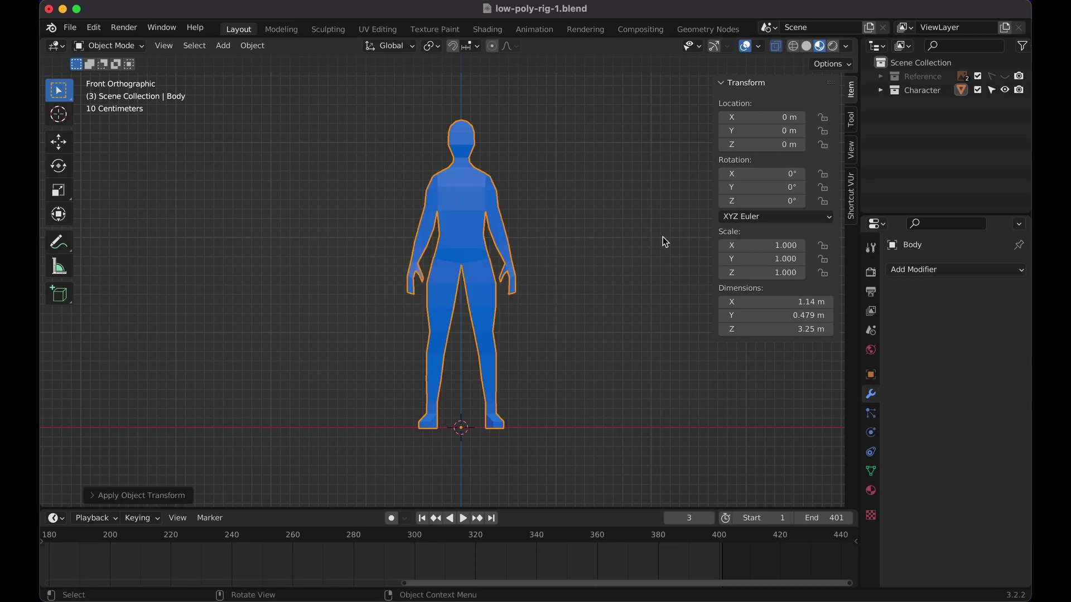
click(614, 260)
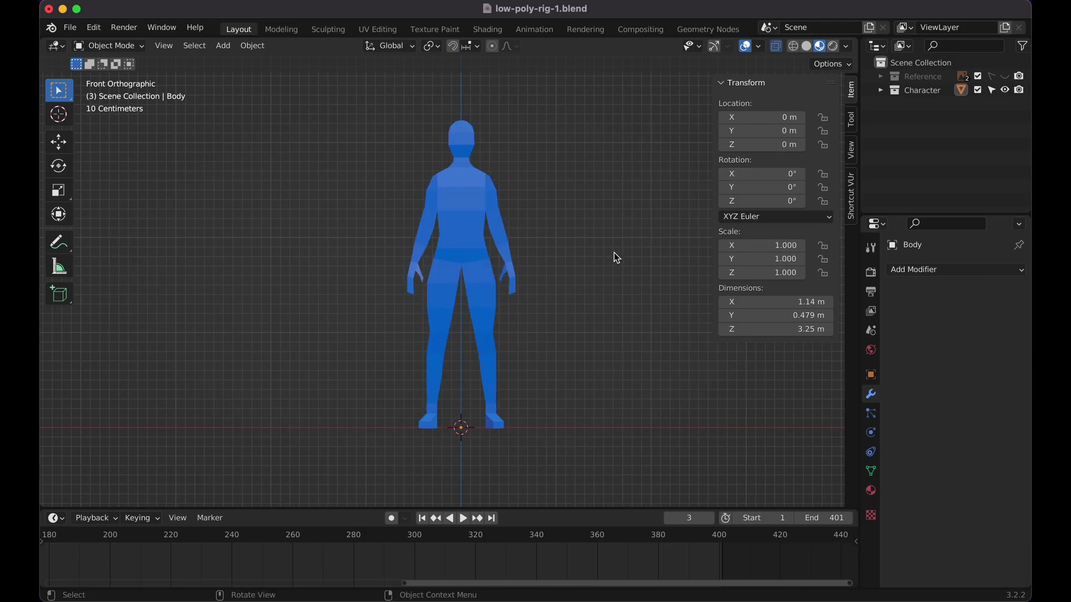
key(n)
click(477, 230)
key(g)
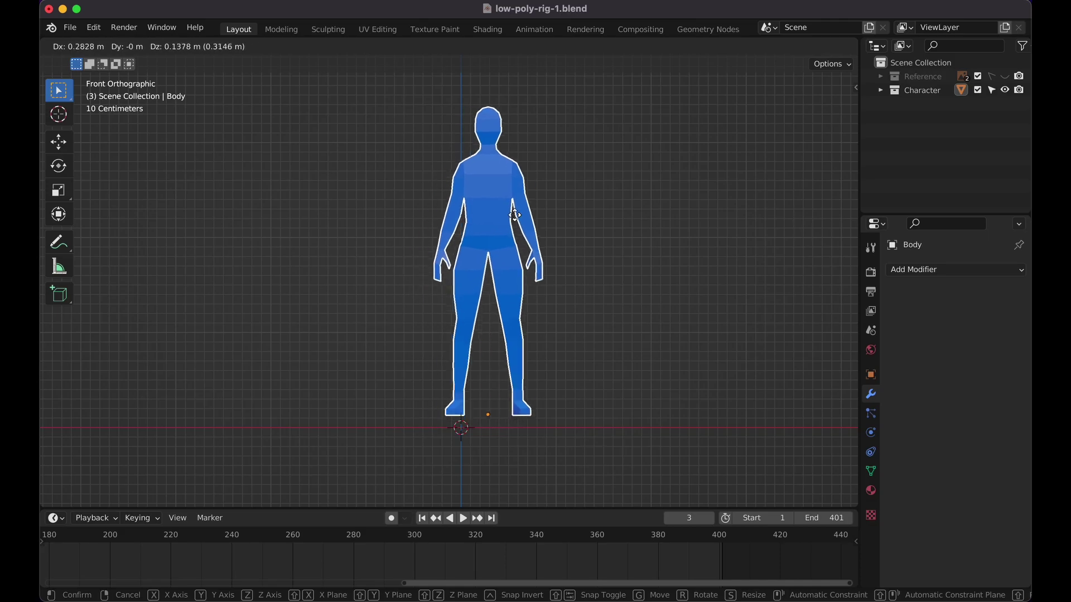
right_click(523, 216)
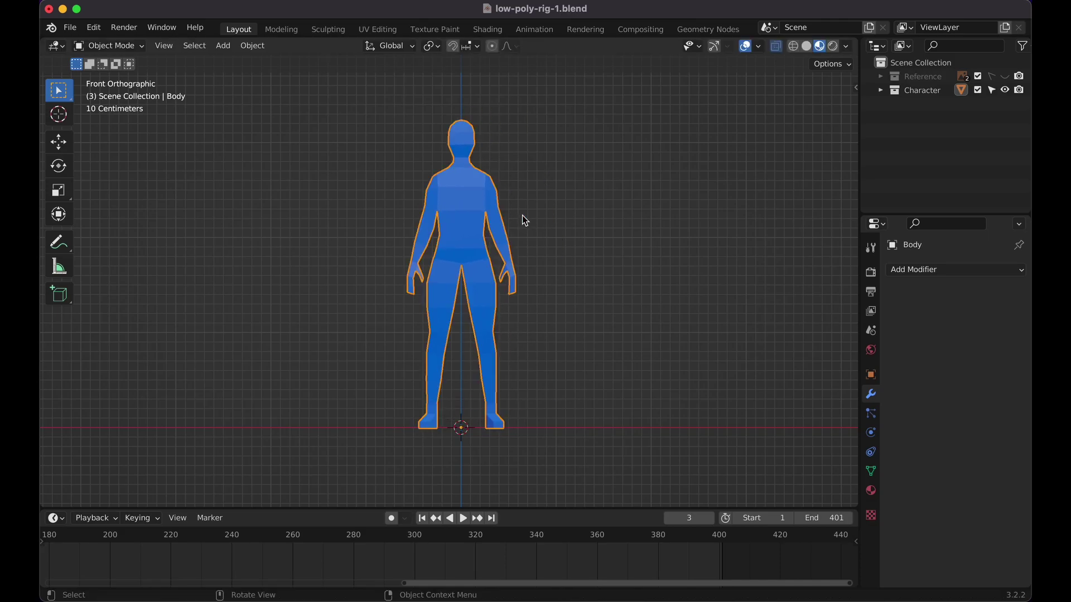
Add an armature at the world origin between the character's feet and turn off X-ray display
key(shift+a)
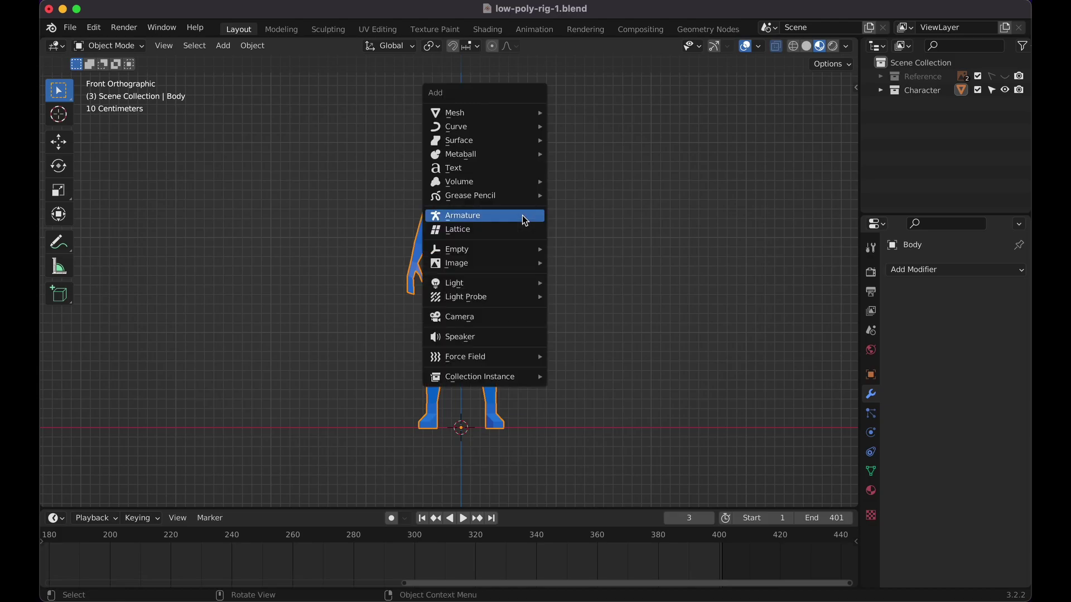
click(525, 220)
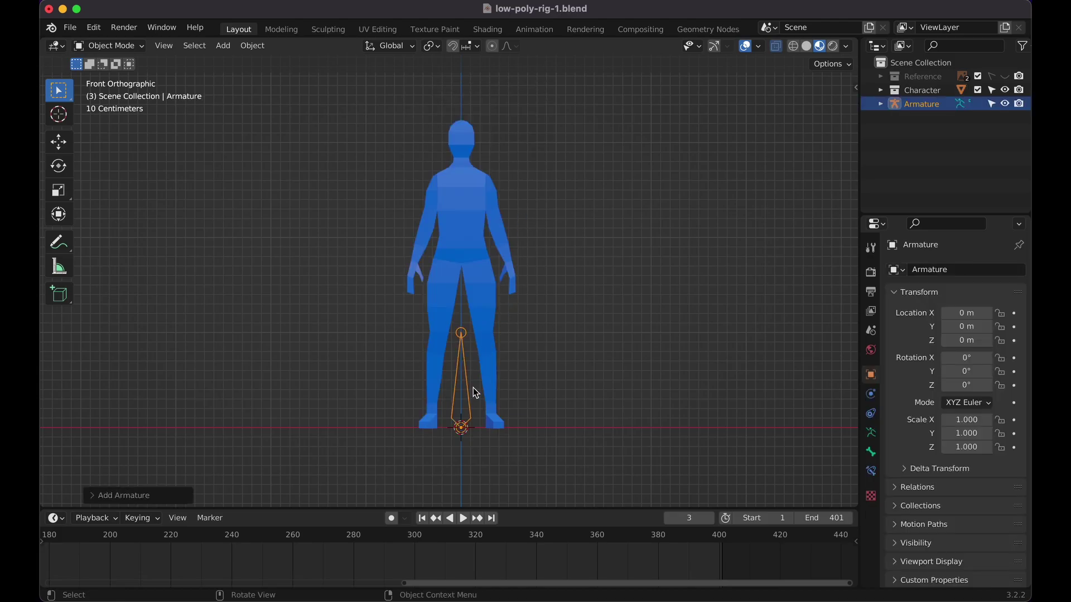
click(776, 47)
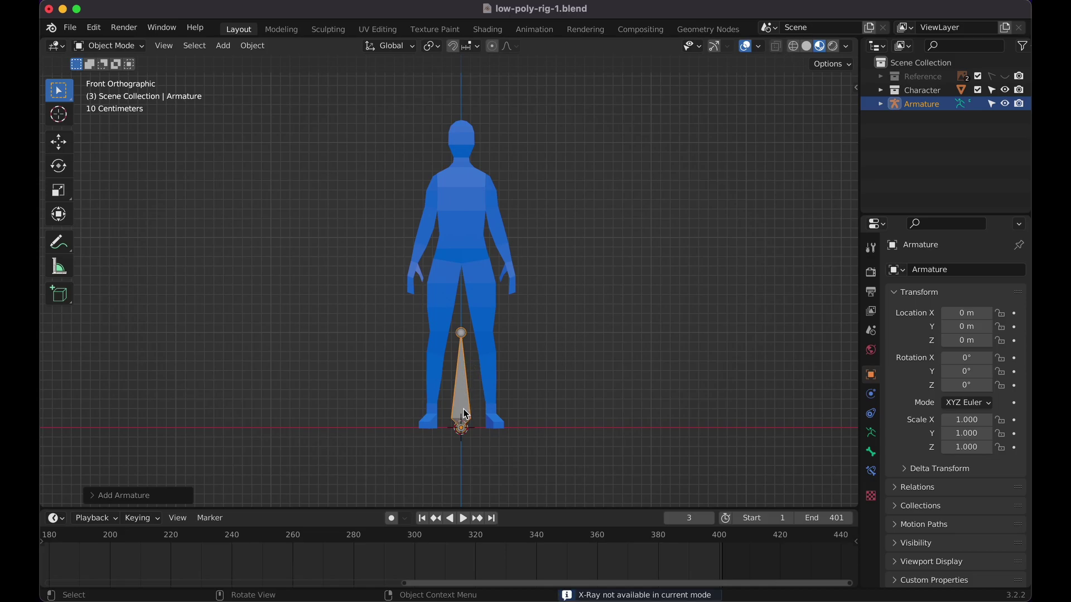
Move the armature straight up along the Z axis by about 0.96 m
key(g)
key(z)
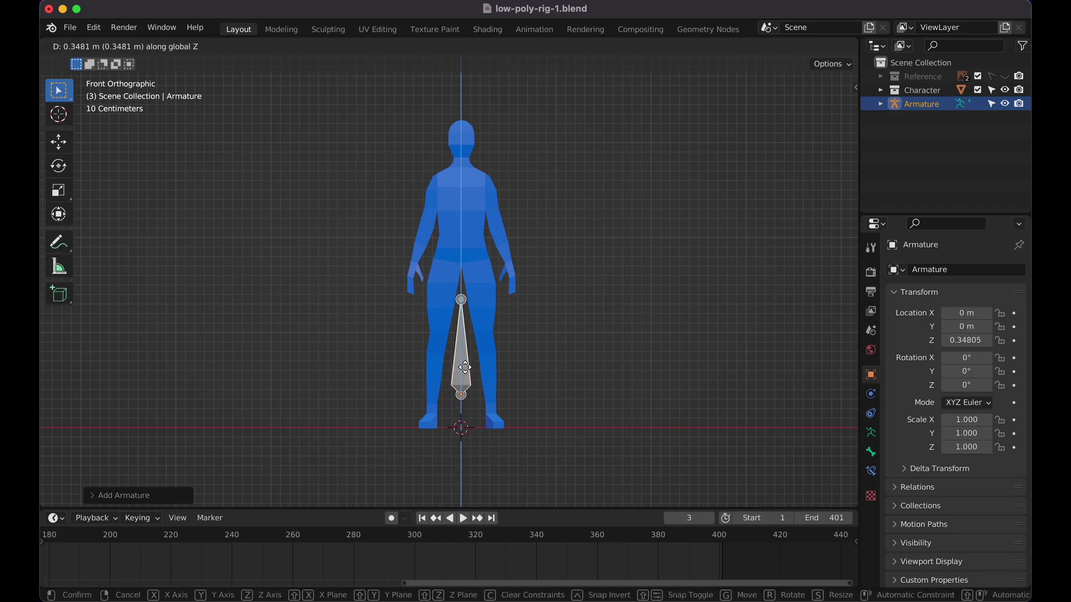
click(468, 317)
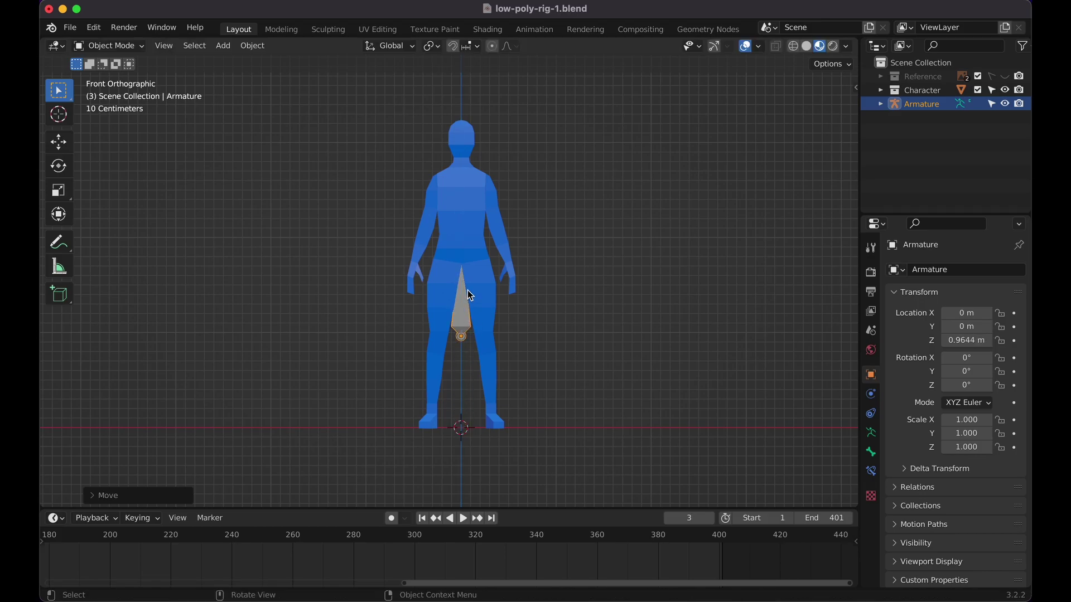
Set the armature to display In Front so its bone shows through the body mesh
click(870, 434)
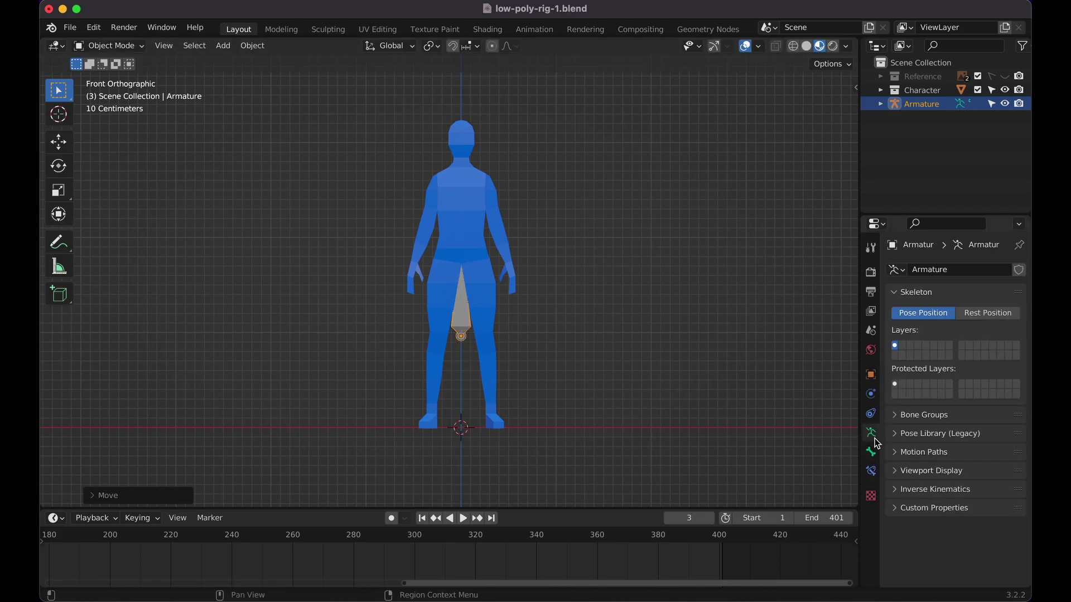
click(900, 475)
click(945, 554)
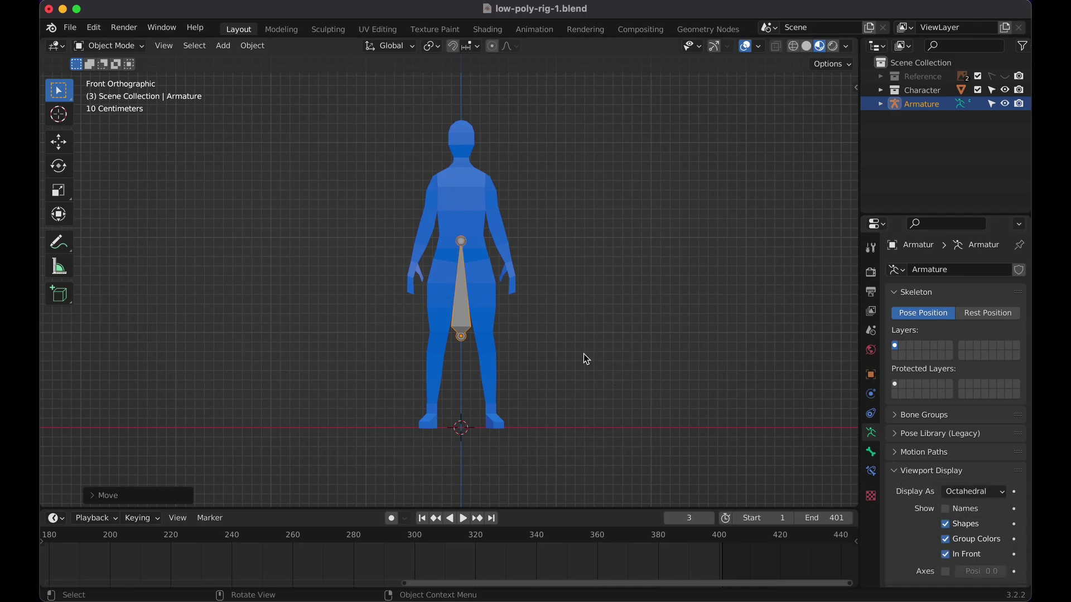
Move the armature straight up along the Z axis until the bone's base sits at the character's pelvis
click(464, 313)
key(g)
key(z)
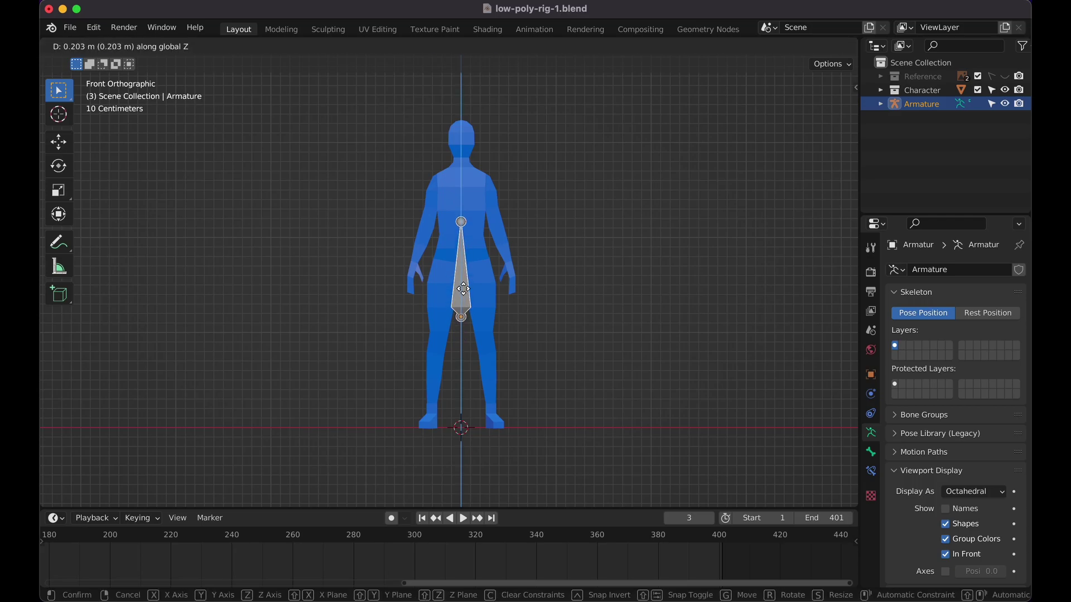
click(467, 247)
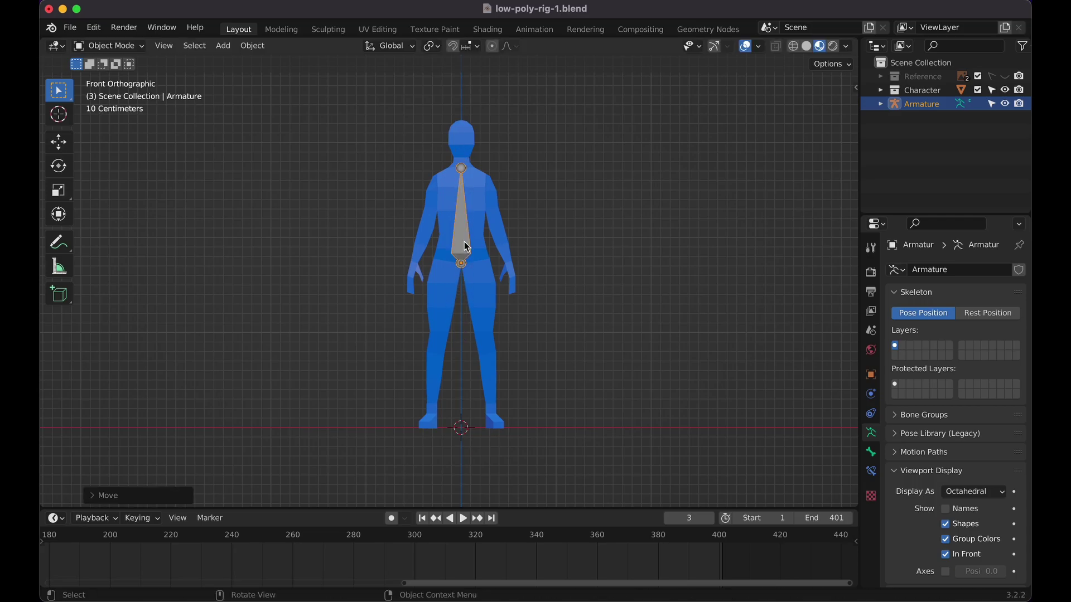
Scale the armature down uniformly until its single bone spans from the pelvis to the waist
key(s)
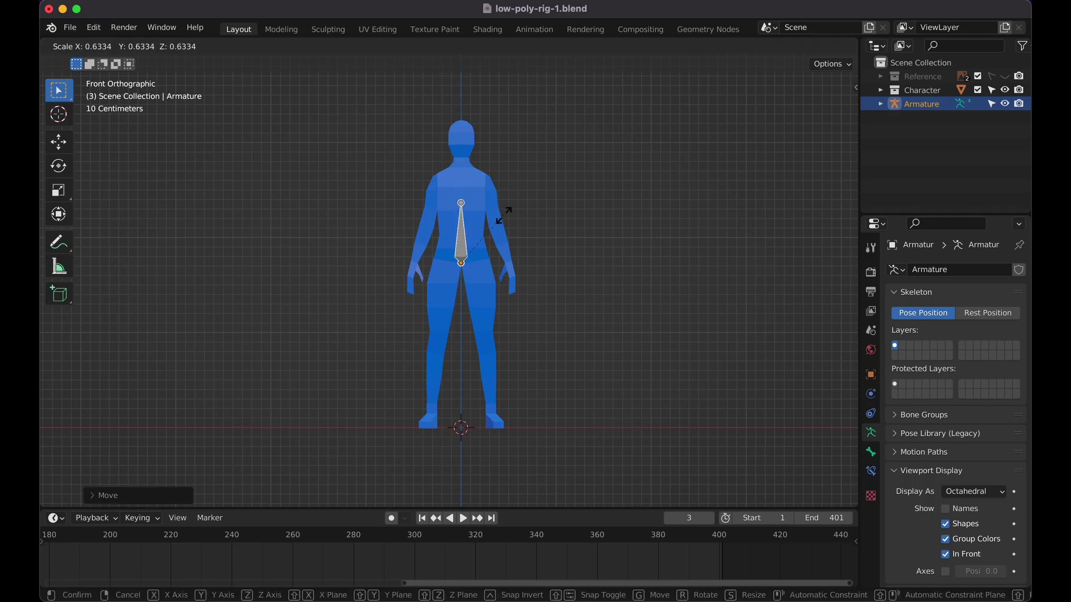
click(490, 252)
scroll(490, 252, up, 2)
scroll(491, 256, up, 3)
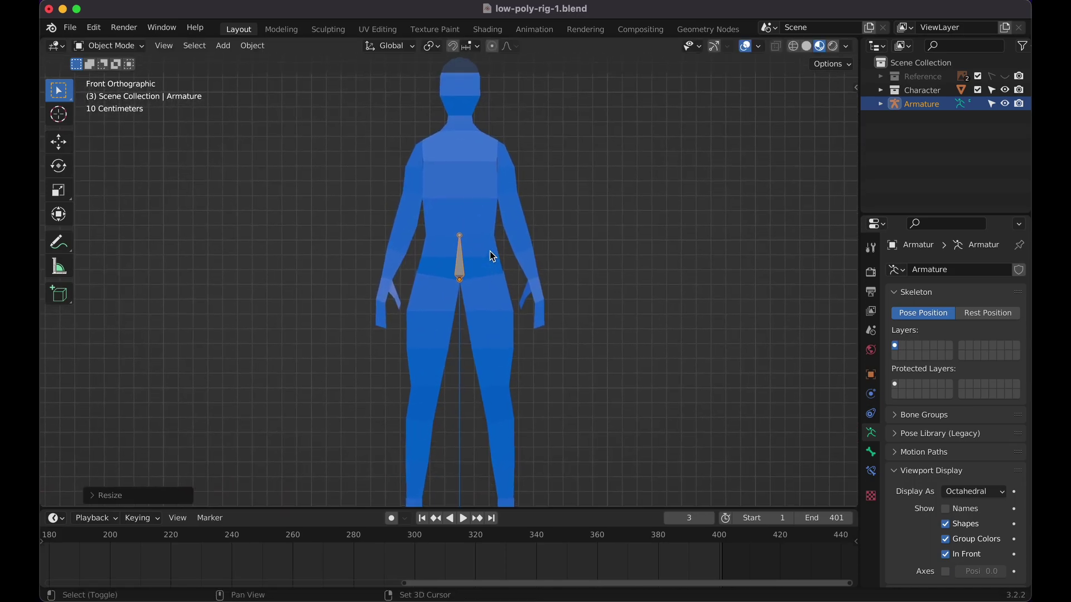
shift+scroll(489, 251, up, 1)
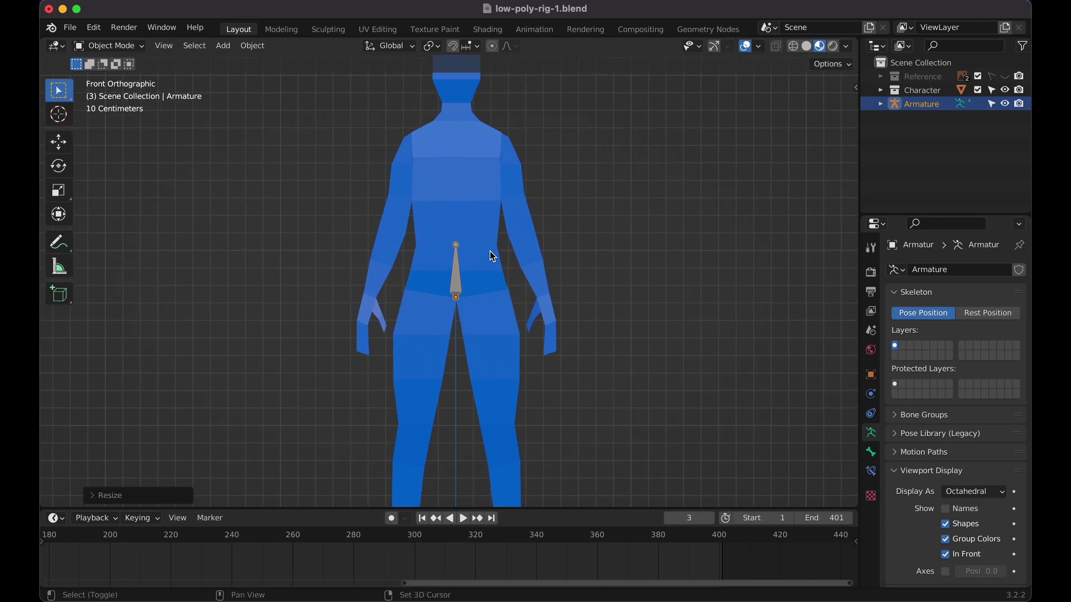
Inspect the Body mesh's edge loops in Edit Mode with vertex selection, and return to Object Mode
click(496, 165)
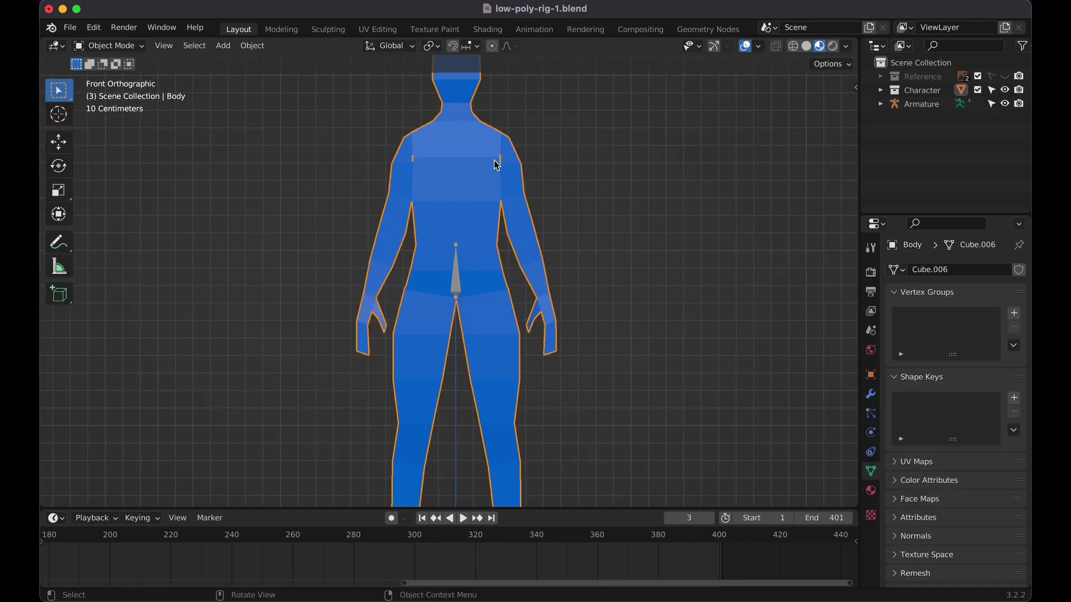
key(Tab)
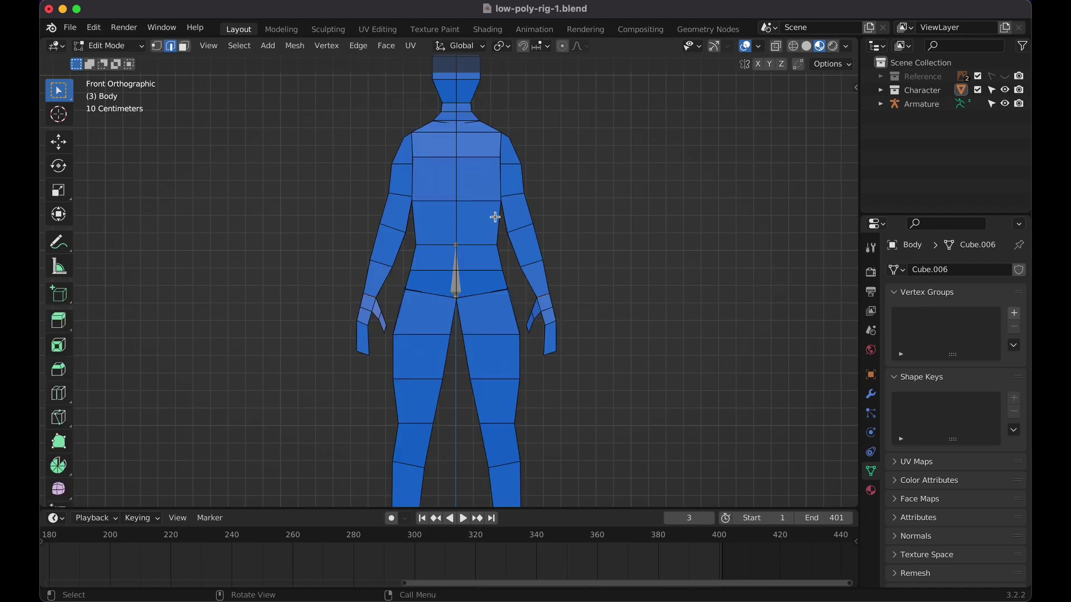
click(157, 46)
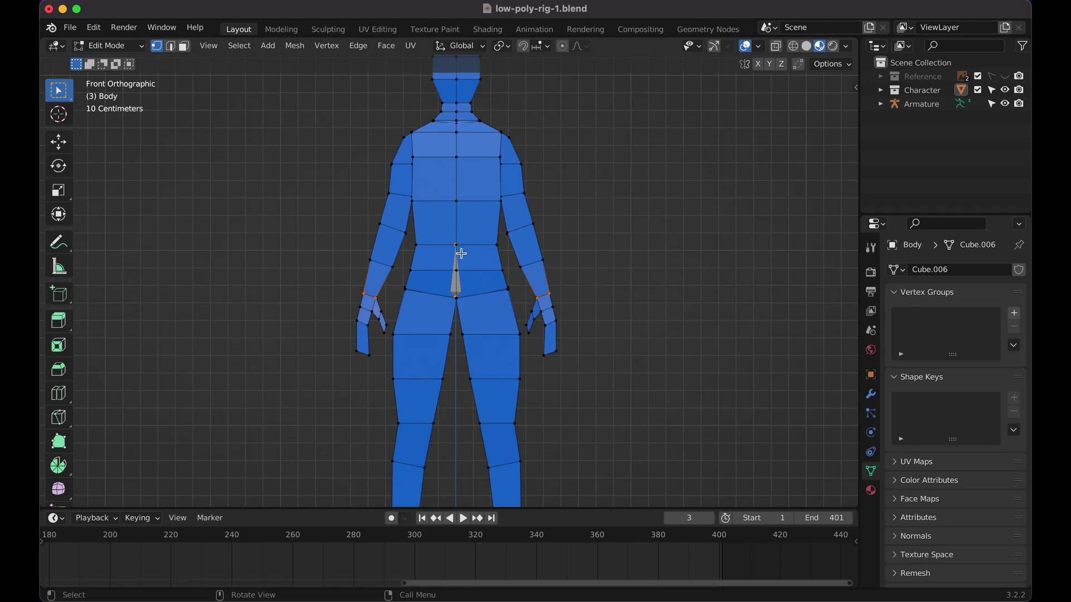
key(Tab)
Edit the armature and extrude two spine bones straight up along Z, from the waist to the chest and on to the neck base
click(455, 281)
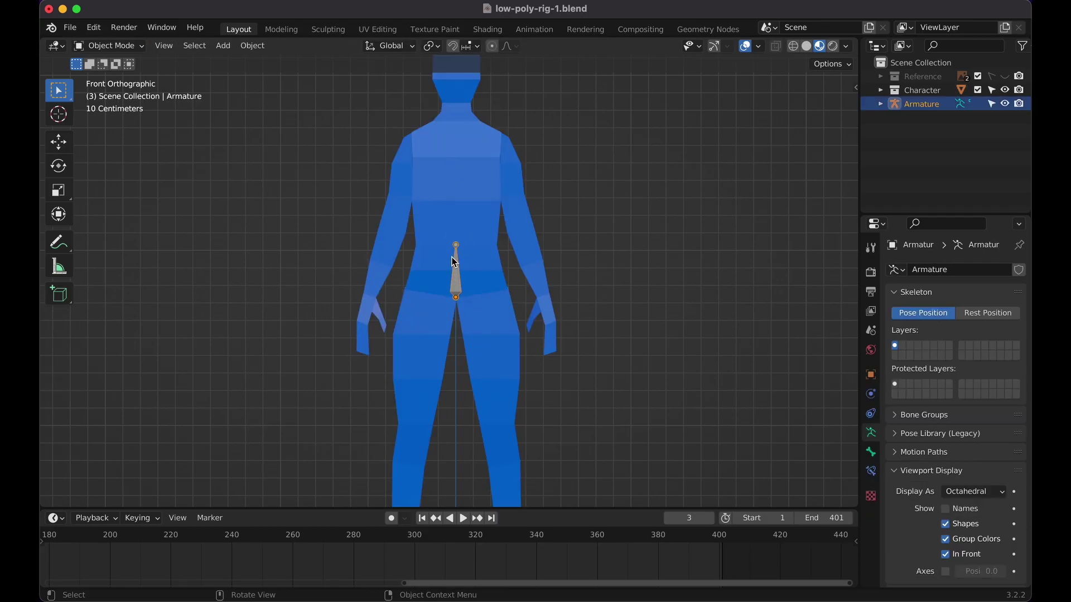
key(Tab)
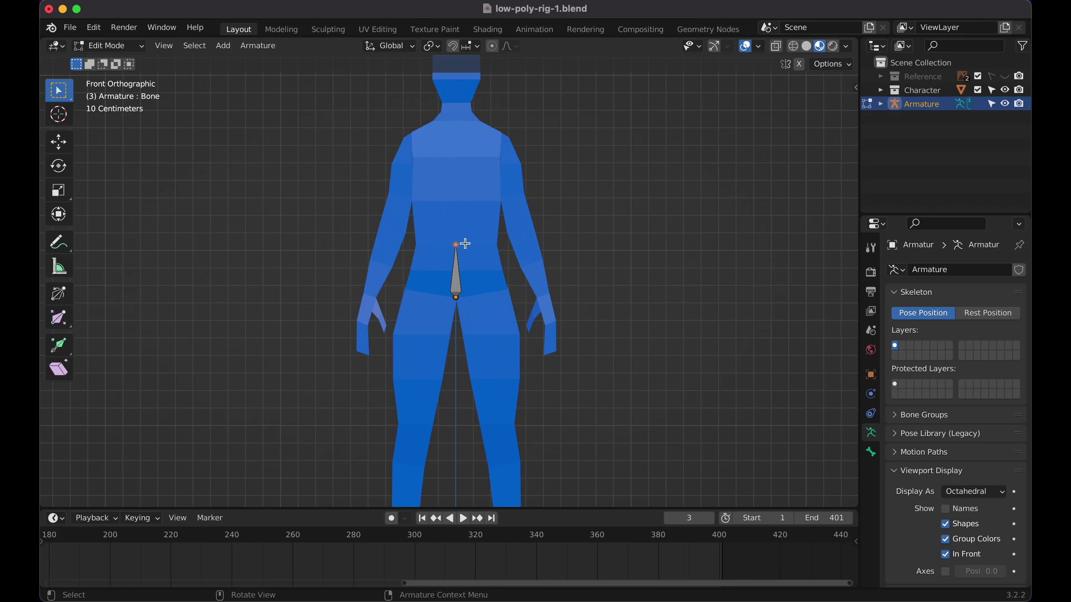
key(e)
key(z)
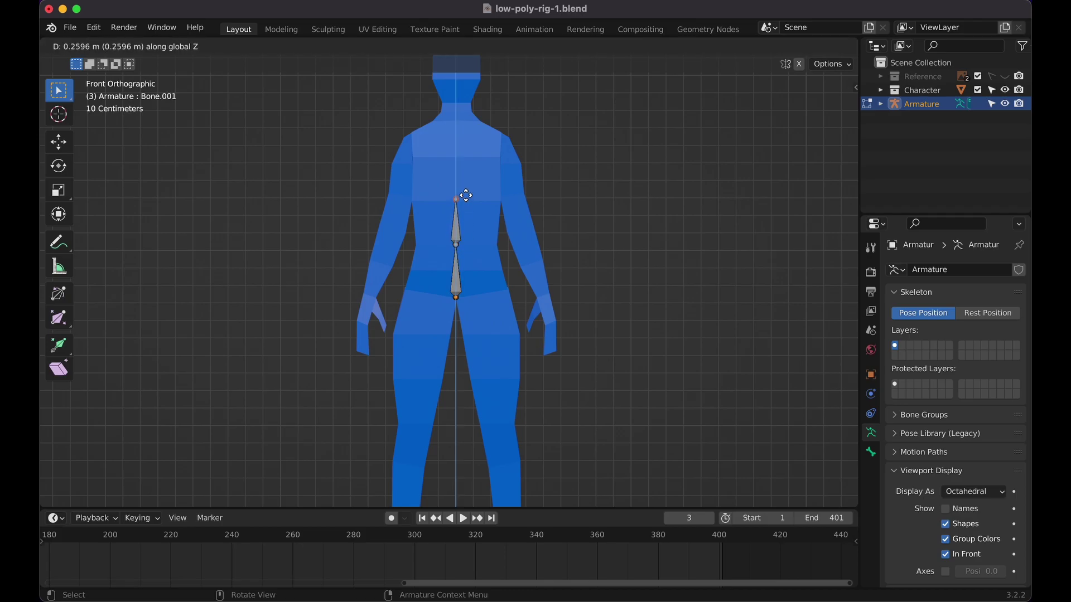
click(470, 159)
key(e)
key(z)
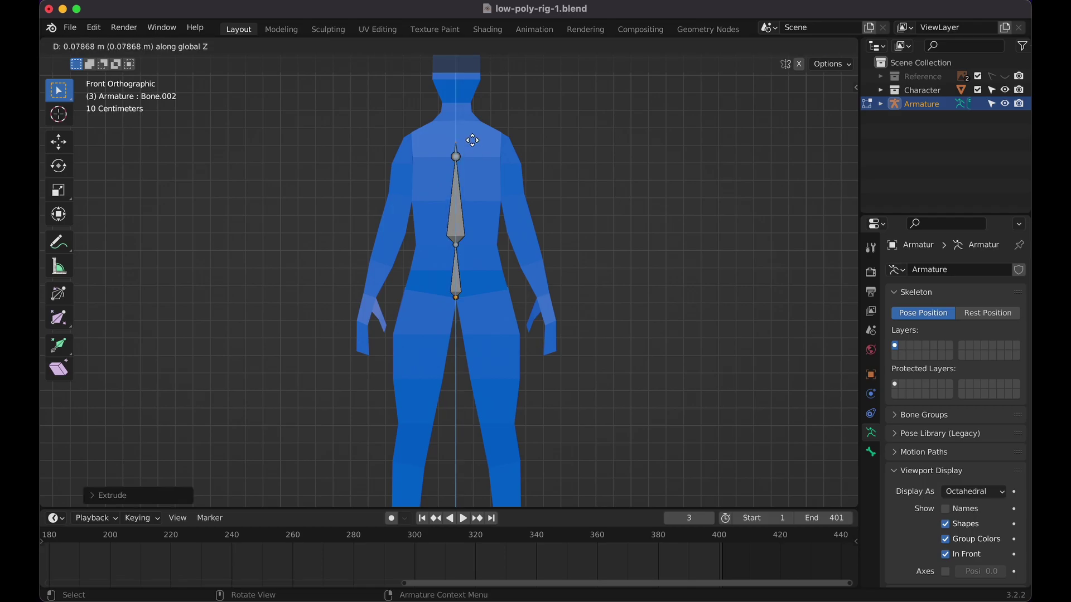
click(472, 123)
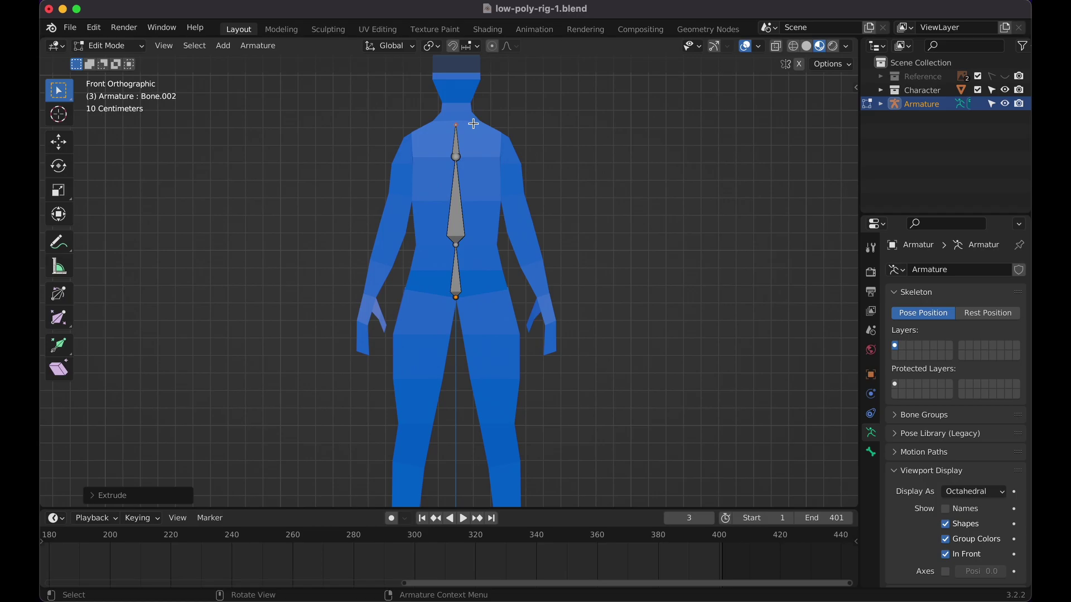
Extrude a neck bone about 0.1 m up along Z and a head bone above it ending inside the head
key(e)
key(z)
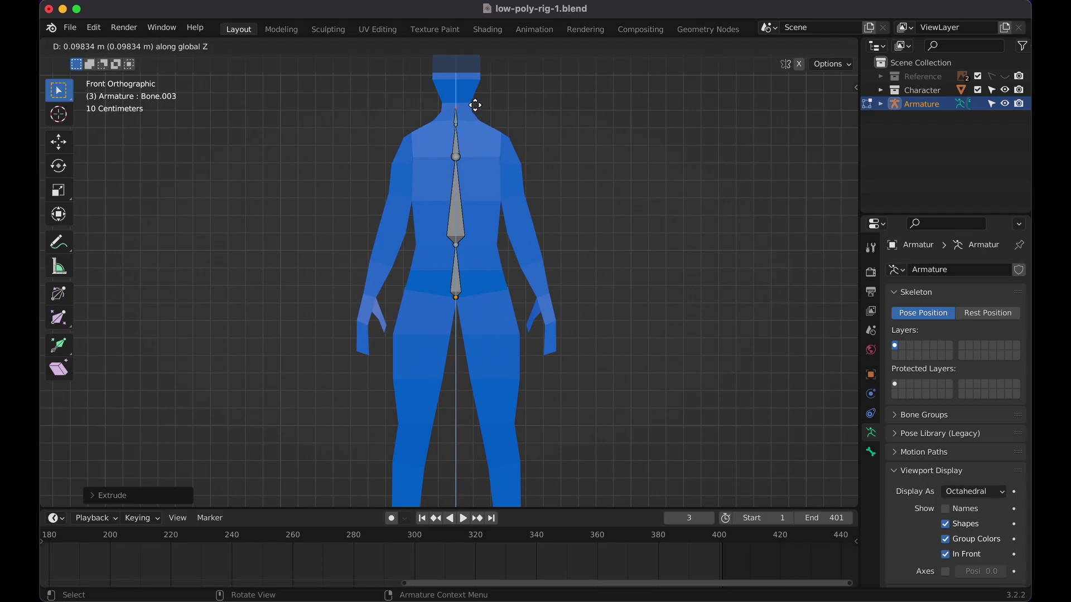
click(475, 105)
key(e)
key(z)
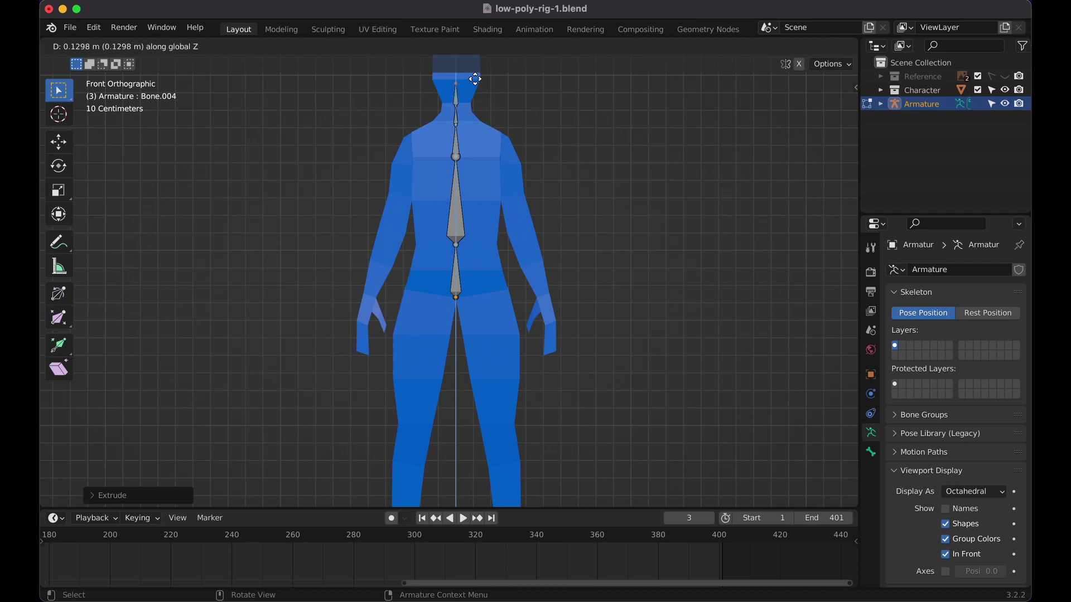
click(478, 59)
scroll(519, 162, down, 1)
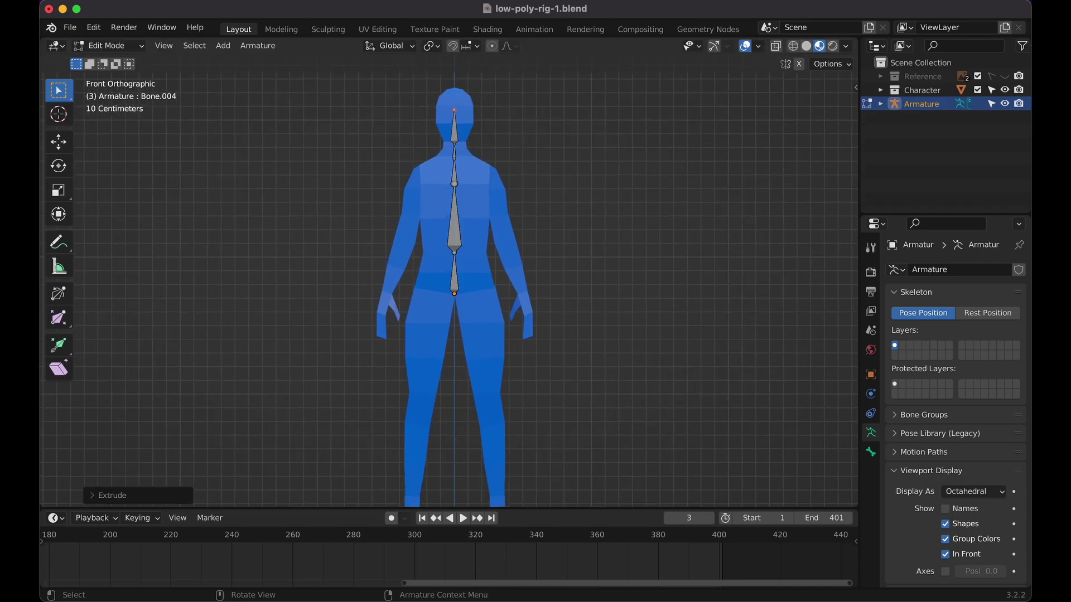
Extrude a shoulder bone from the neck-base joint to the character's left shoulder and an upper-arm bone down to the elbow
click(455, 158)
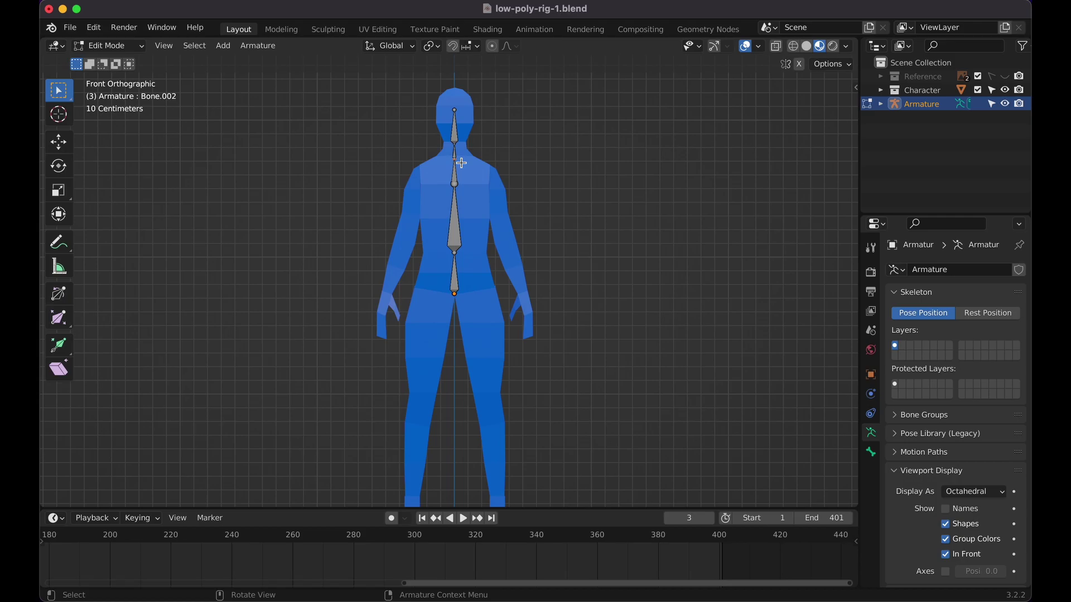
key(e)
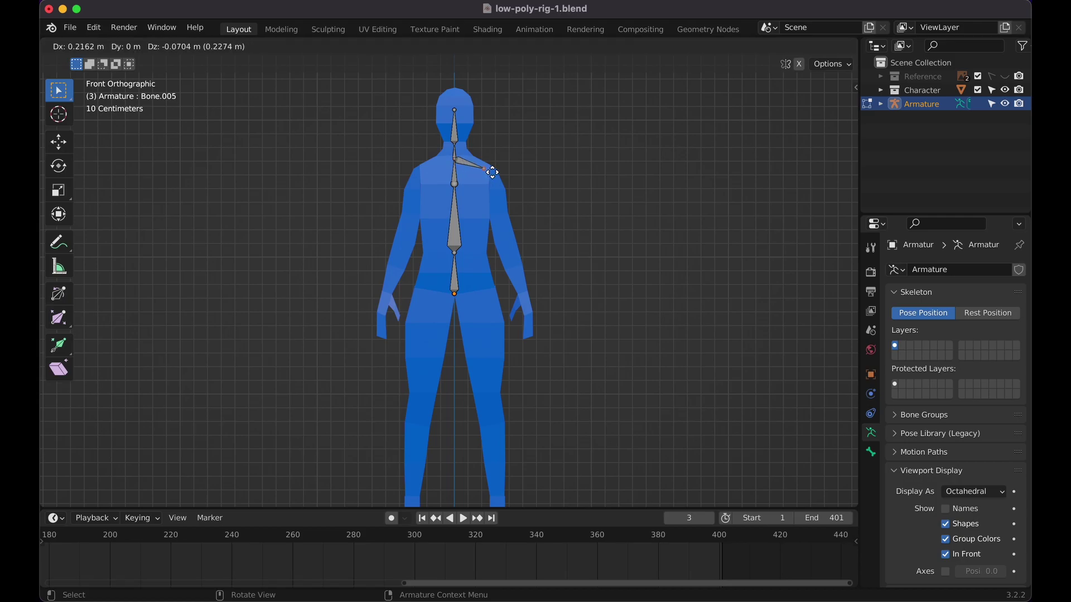
click(500, 180)
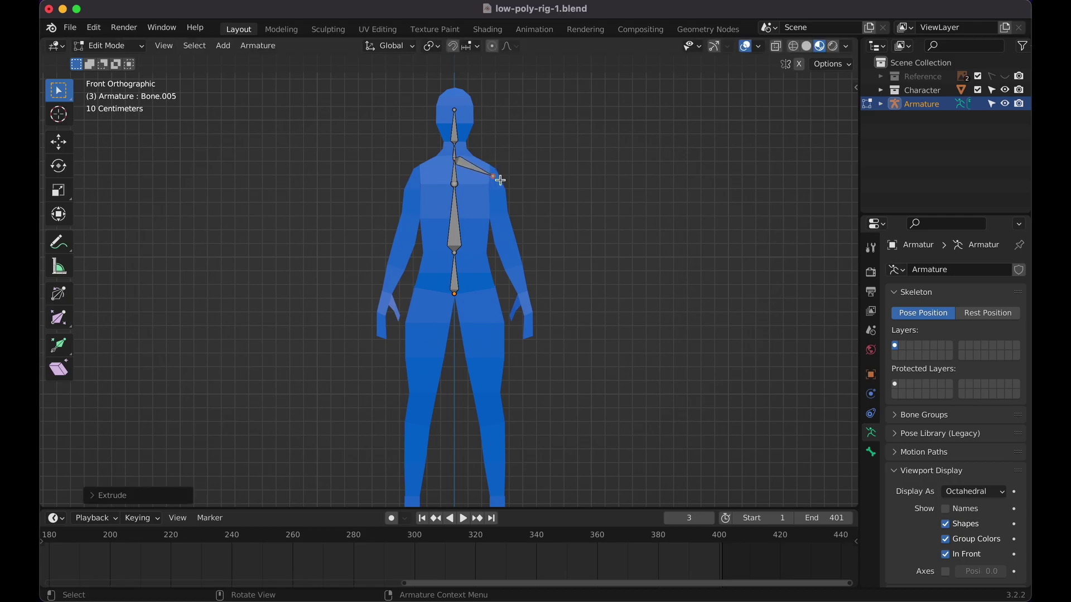
key(e)
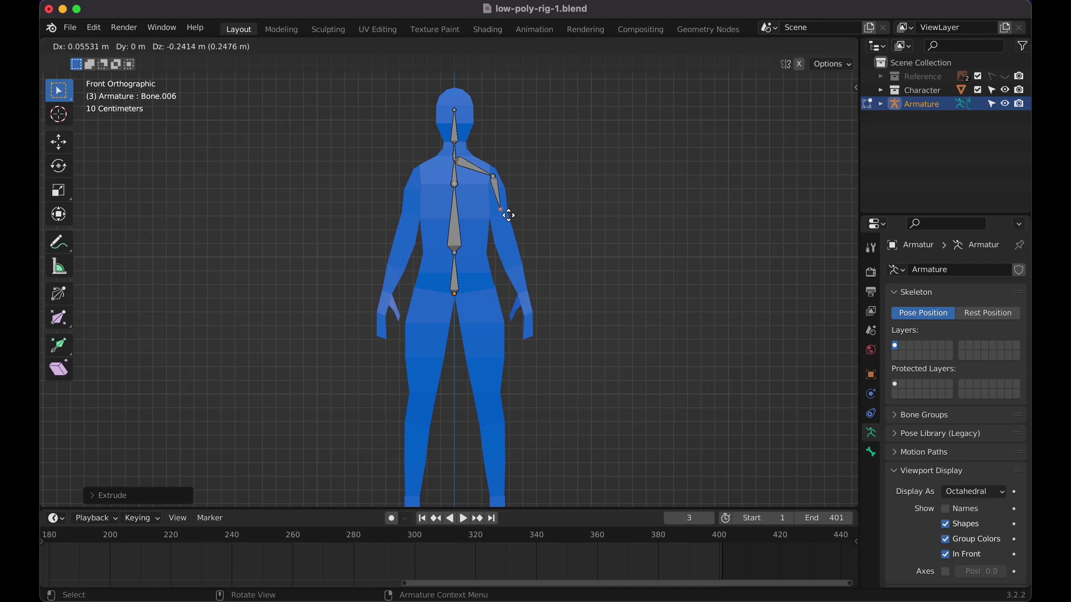
click(514, 244)
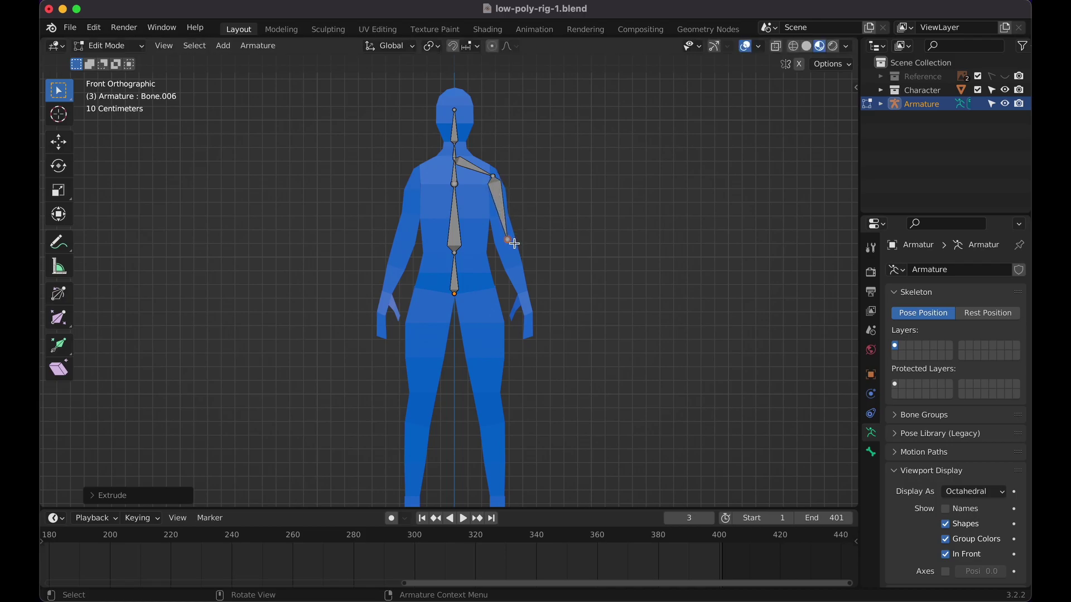
Switch to wireframe shading and extrude a forearm bone from the left elbow to the wrist and a hand bone into the hand
key(shift+z)
scroll(514, 243, up, 2)
middle_drag(514, 243, 515, 245)
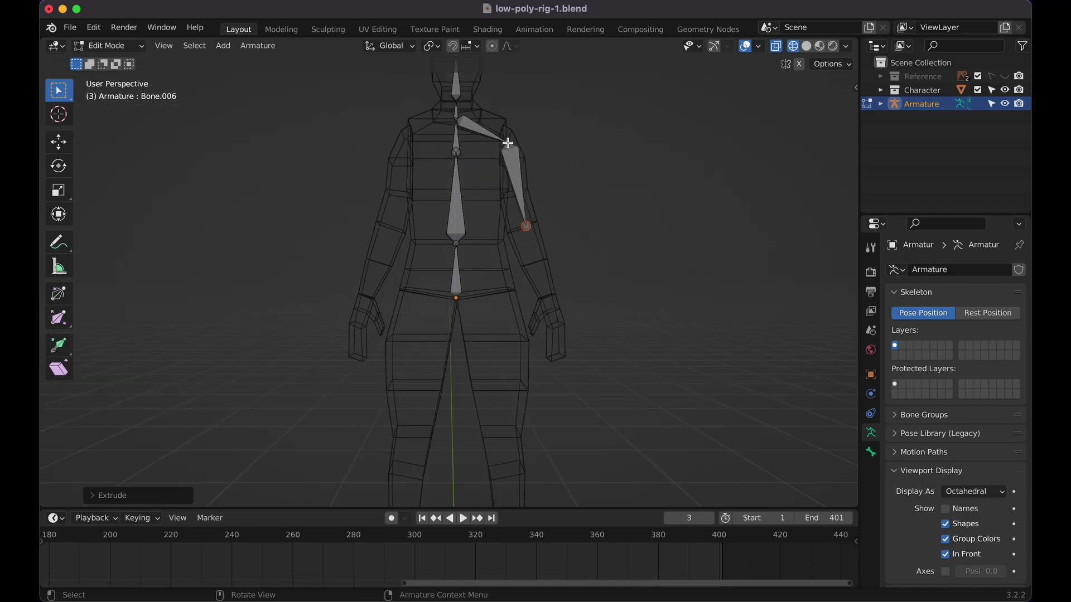
key(KP_1)
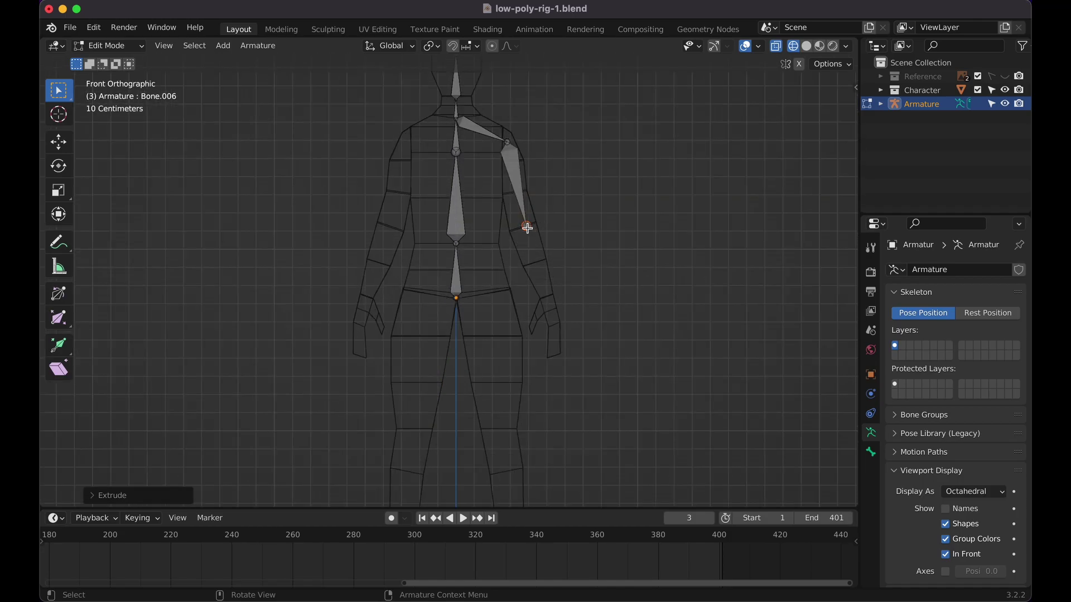
key(e)
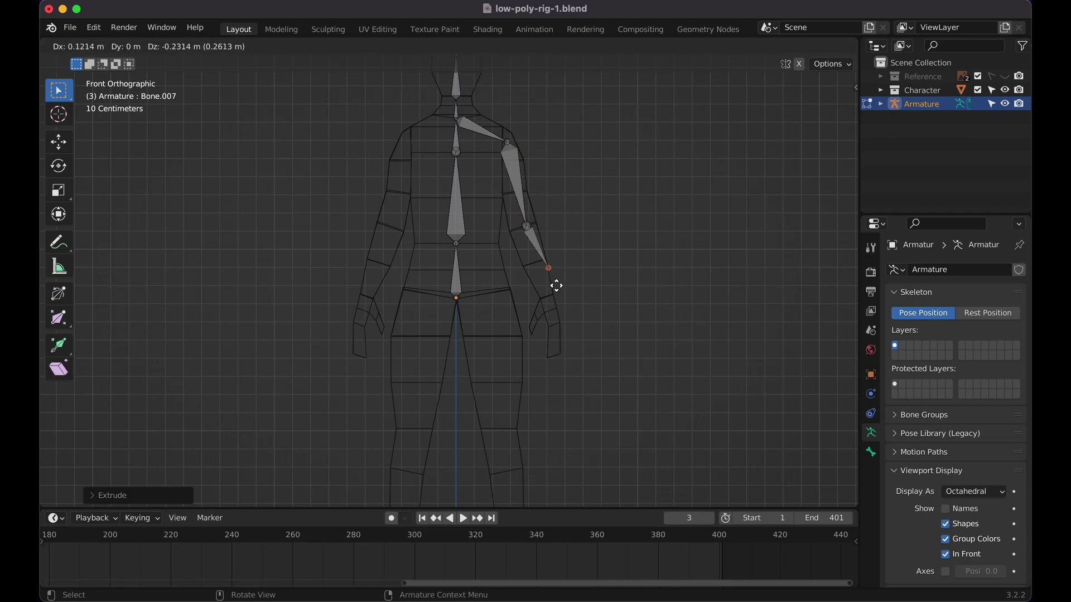
click(554, 313)
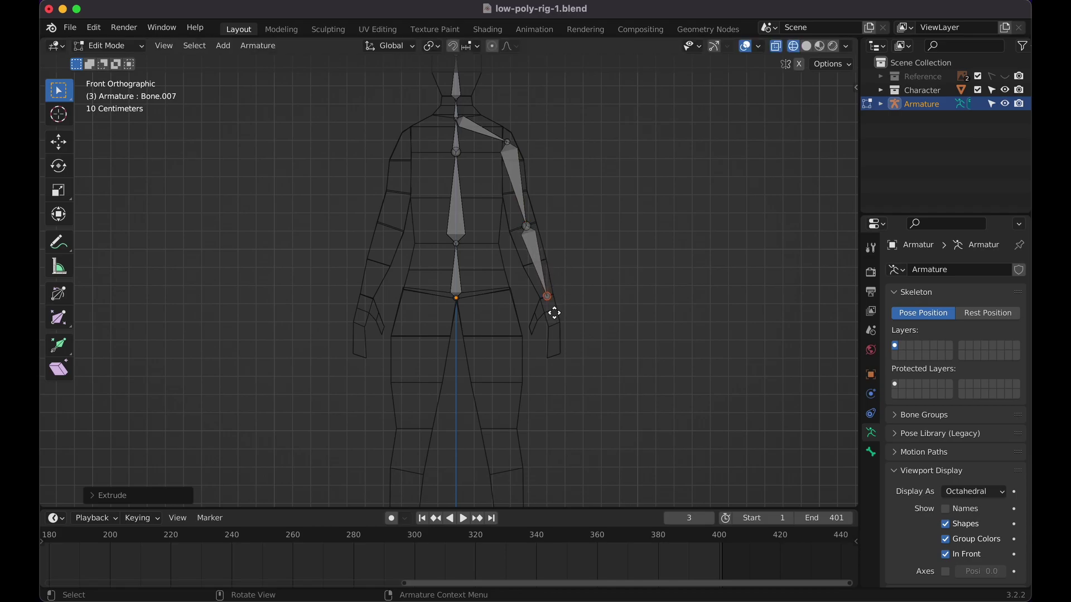
key(e)
click(562, 363)
Move the left shoulder joint back by about 0.06 m so it sits inside the shoulder mesh
key(KP_3)
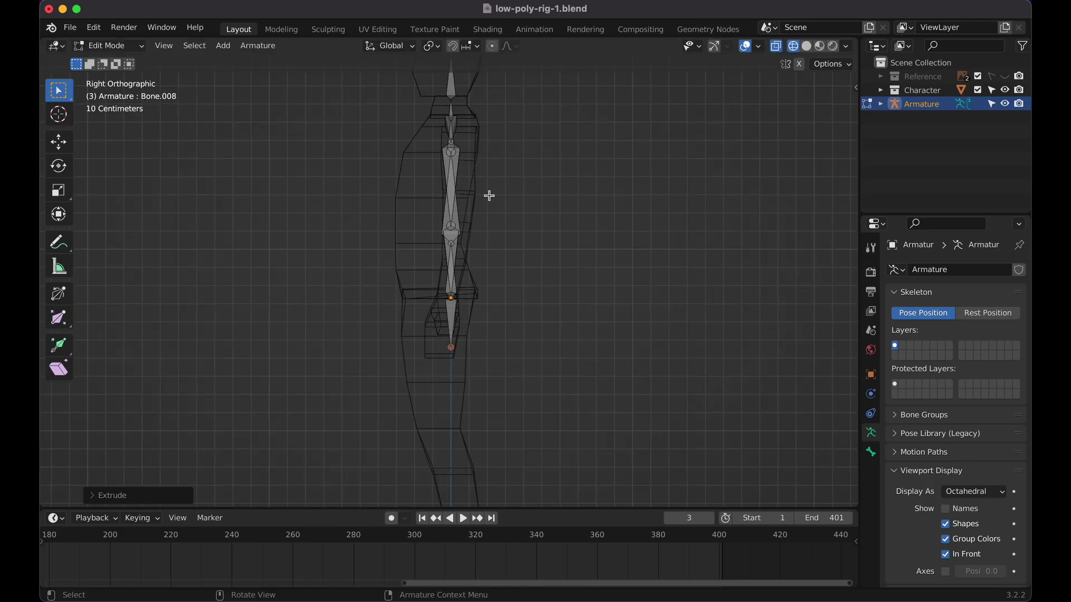
scroll(489, 195, up, 2)
key(shift+z)
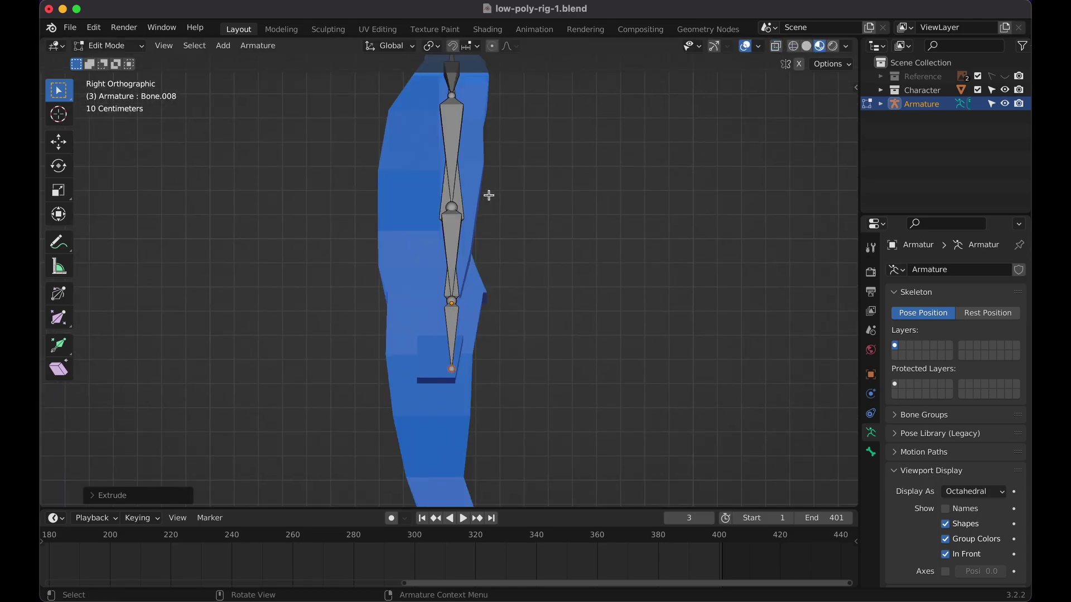
scroll(489, 195, left, 10)
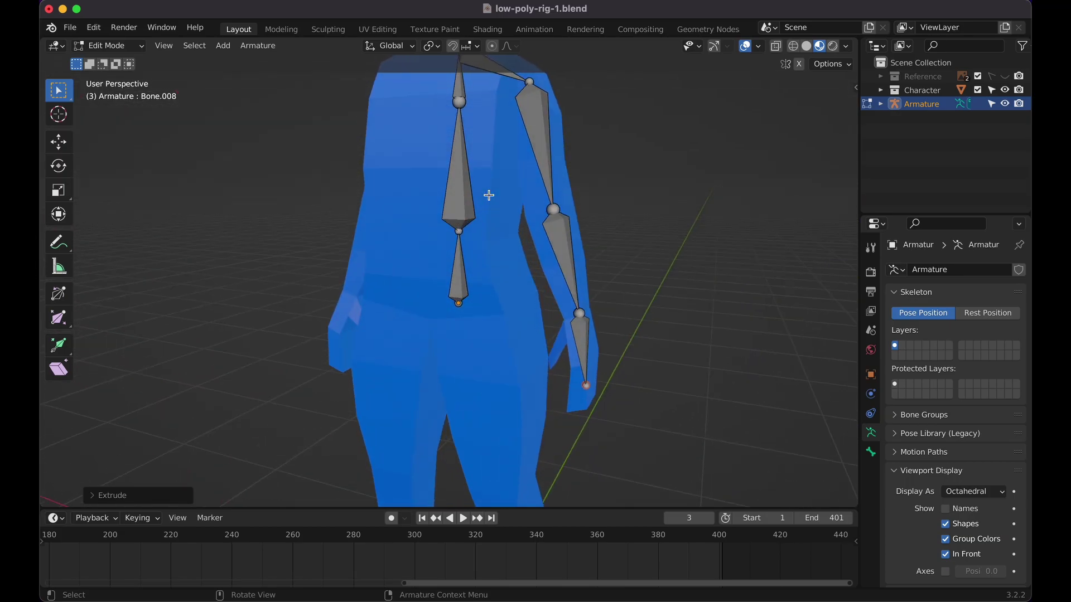
key(shift+z)
scroll(488, 195, left, 10)
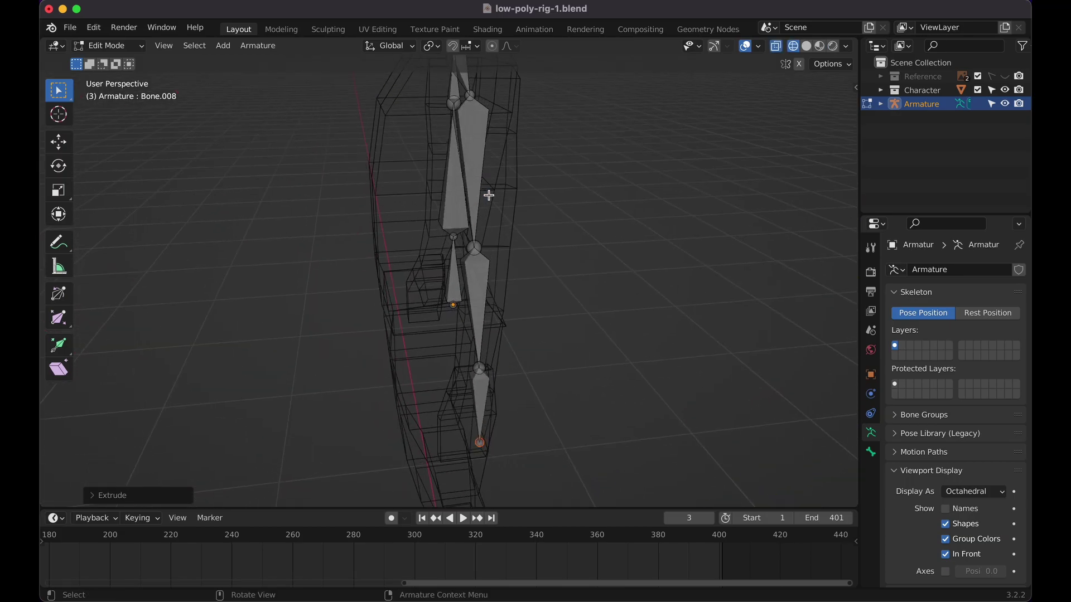
scroll(489, 196, down, 2)
click(474, 156)
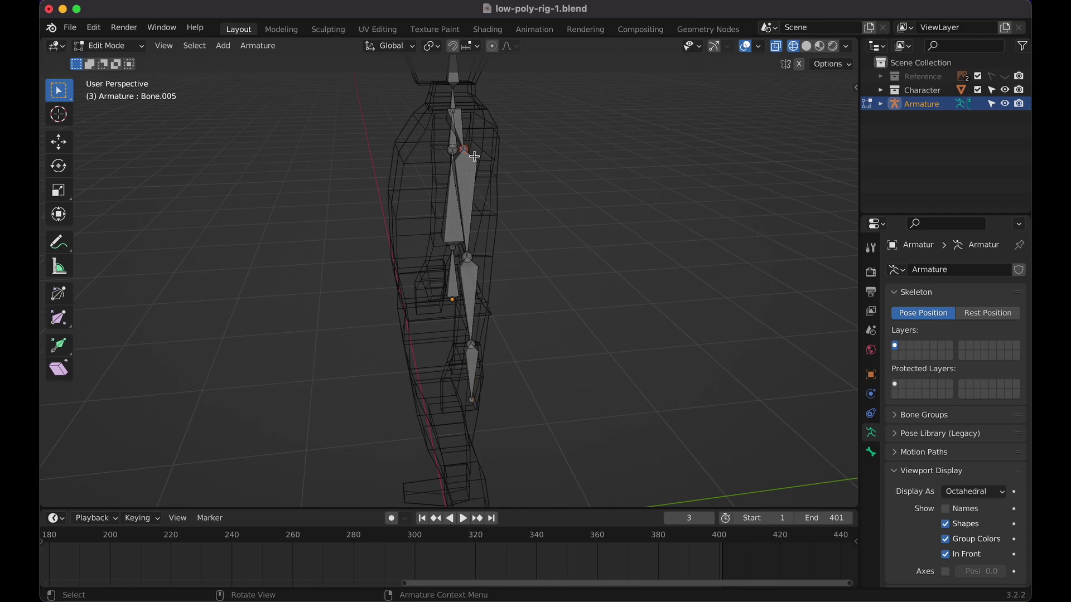
key(g)
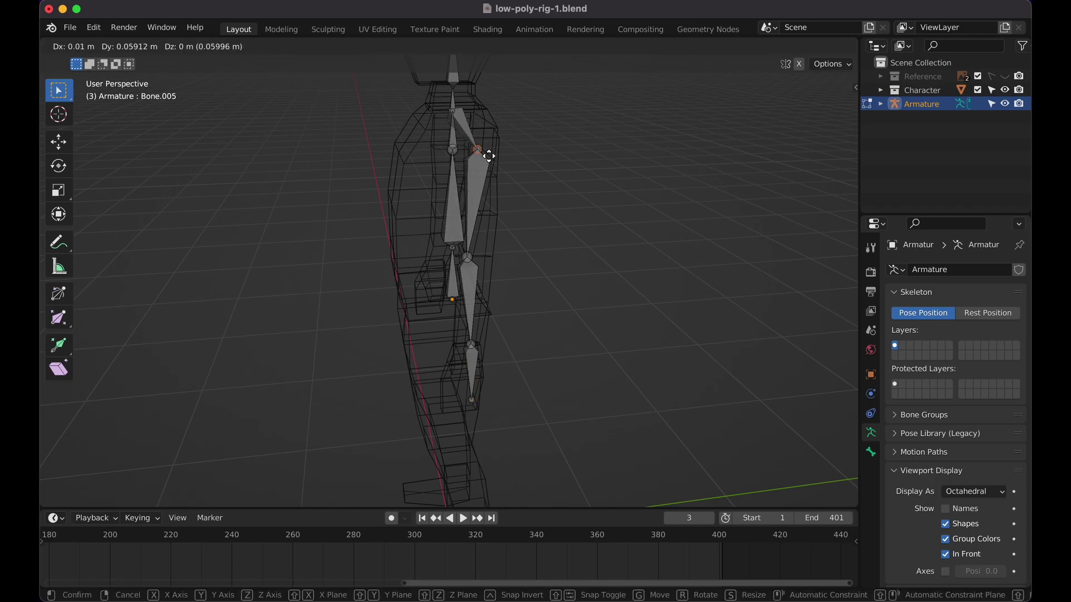
click(485, 157)
Move the left elbow joint slightly back so it sits inside the arm mesh
scroll(489, 156, right, 10)
scroll(488, 156, right, 10)
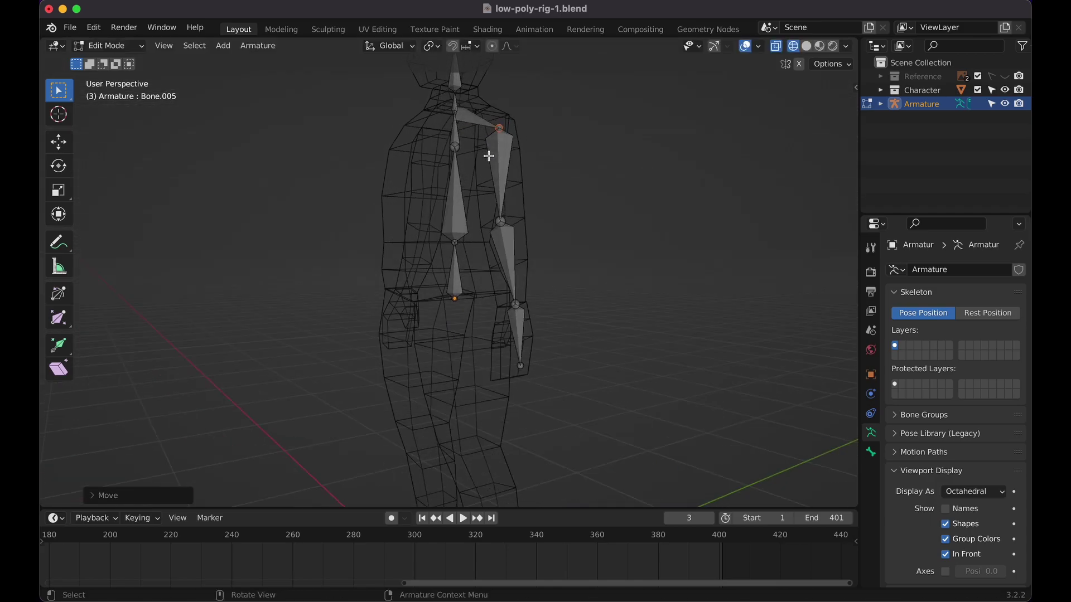
click(502, 227)
scroll(503, 227, right, 5)
key(g)
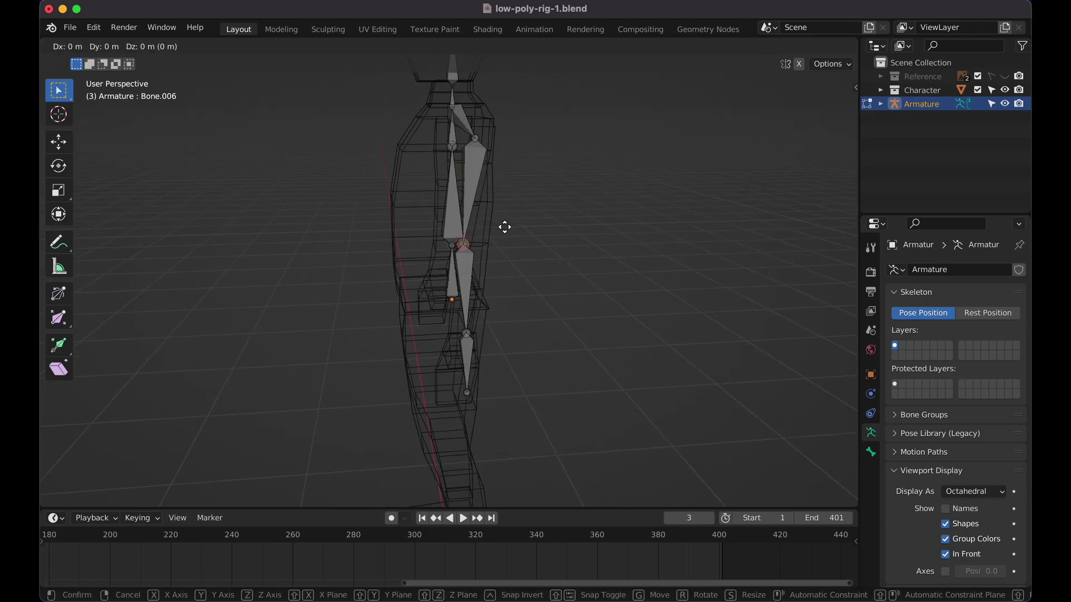
click(511, 228)
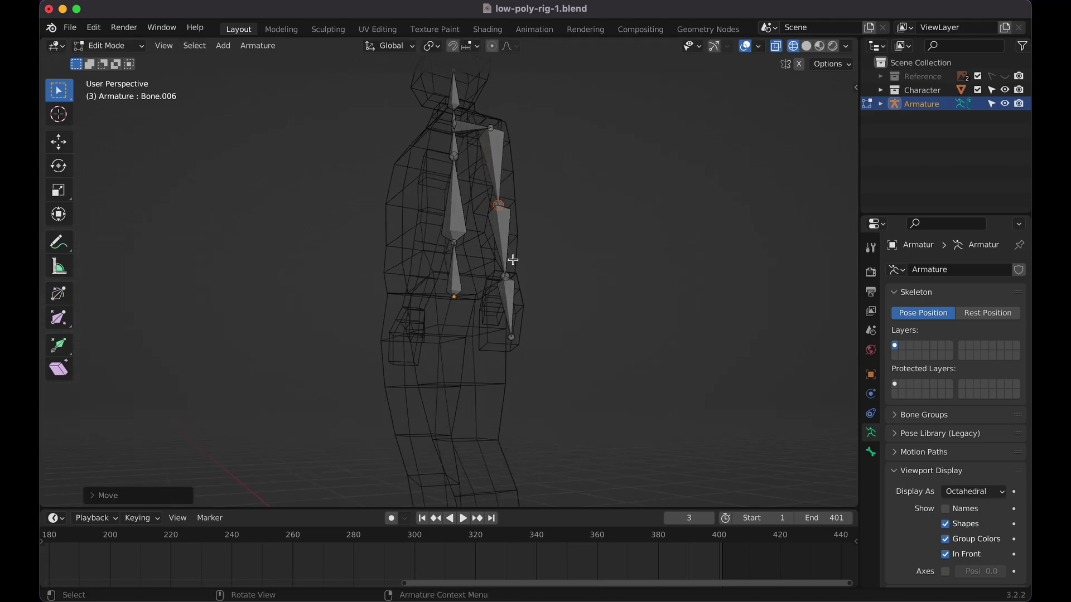
Move the tip of the left hand bone slightly forward so it sits inside the hand mesh
click(510, 340)
key(g)
click(499, 340)
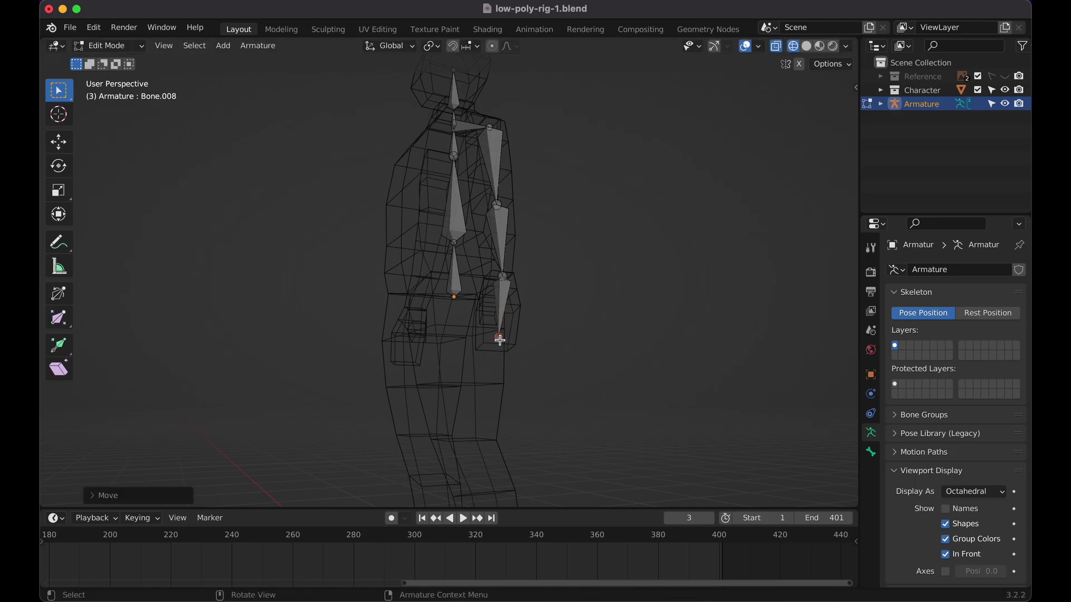
Inspect the left arm bones from several sides to check their fit inside the arm mesh
scroll(564, 304, left, 10)
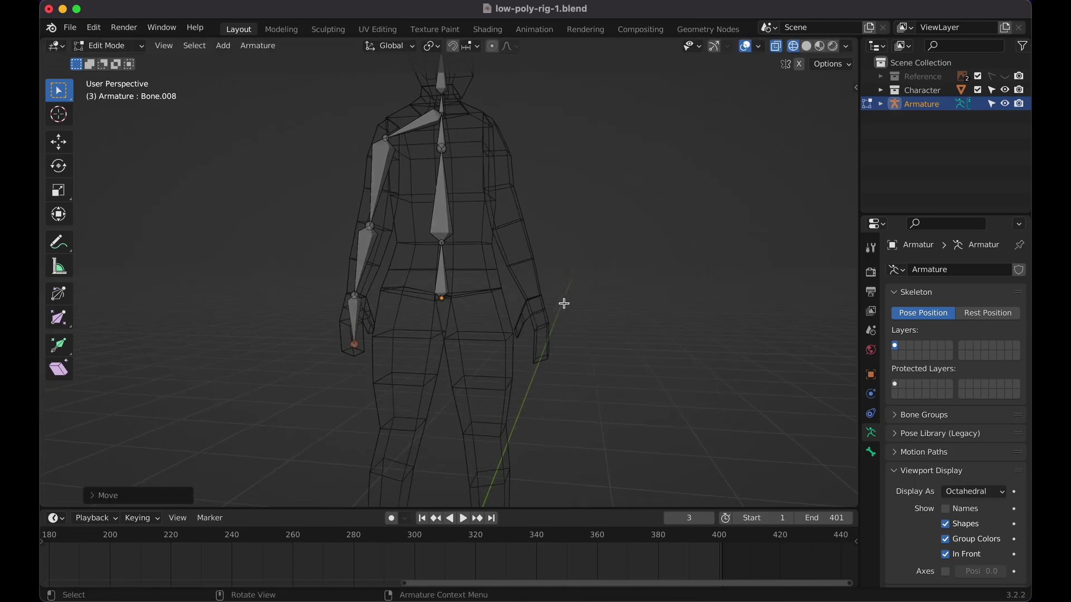
scroll(563, 303, left, 5)
scroll(564, 303, down, 5)
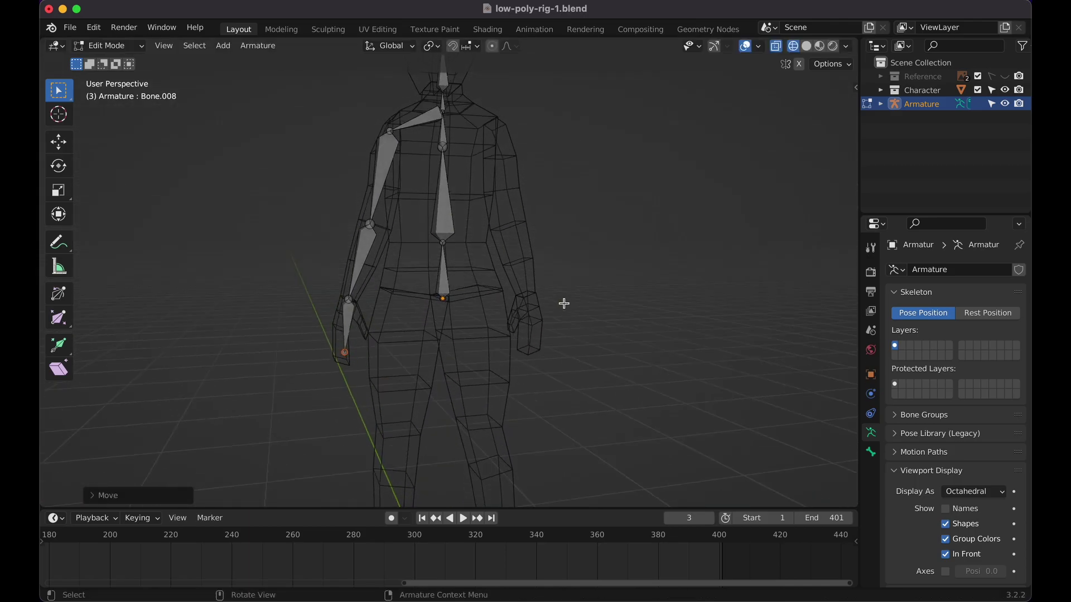
scroll(564, 303, right, 3)
scroll(563, 303, left, 10)
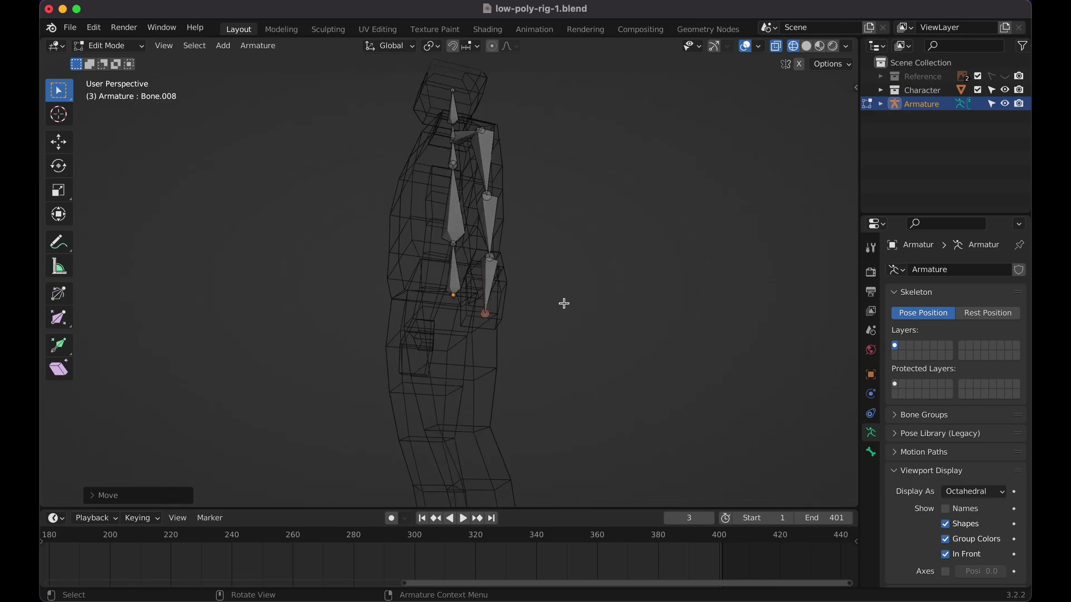
key(KP_1)
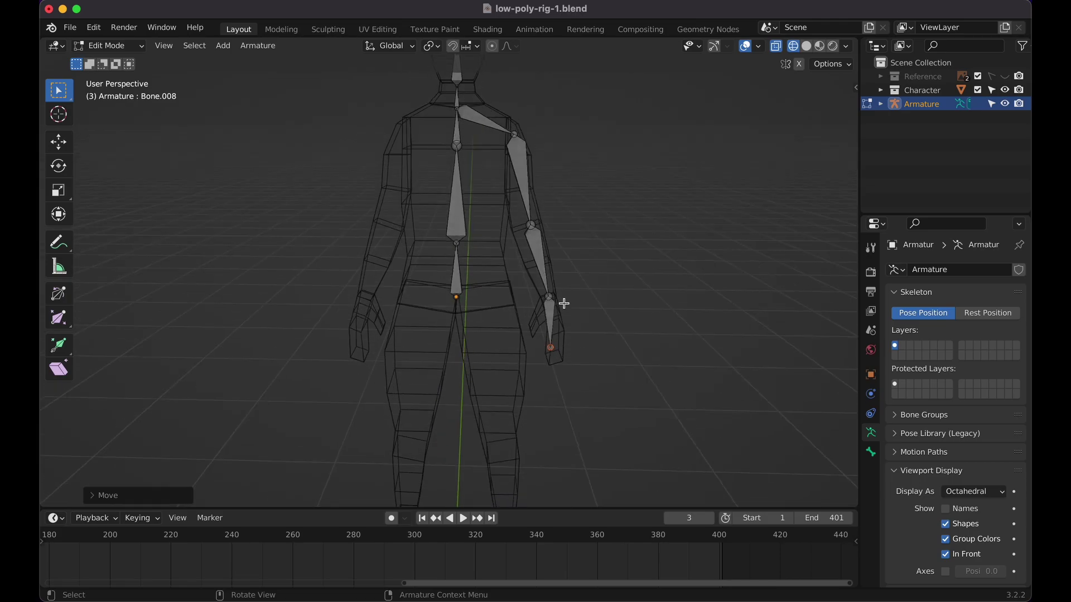
middle_drag(564, 303, 593, 305)
In front view, extrude a hip bone about 0.17 m from the spine base to the character's left and a thigh bone about 0.71 m down to the knee
key(KP_1)
scroll(573, 319, down, 2)
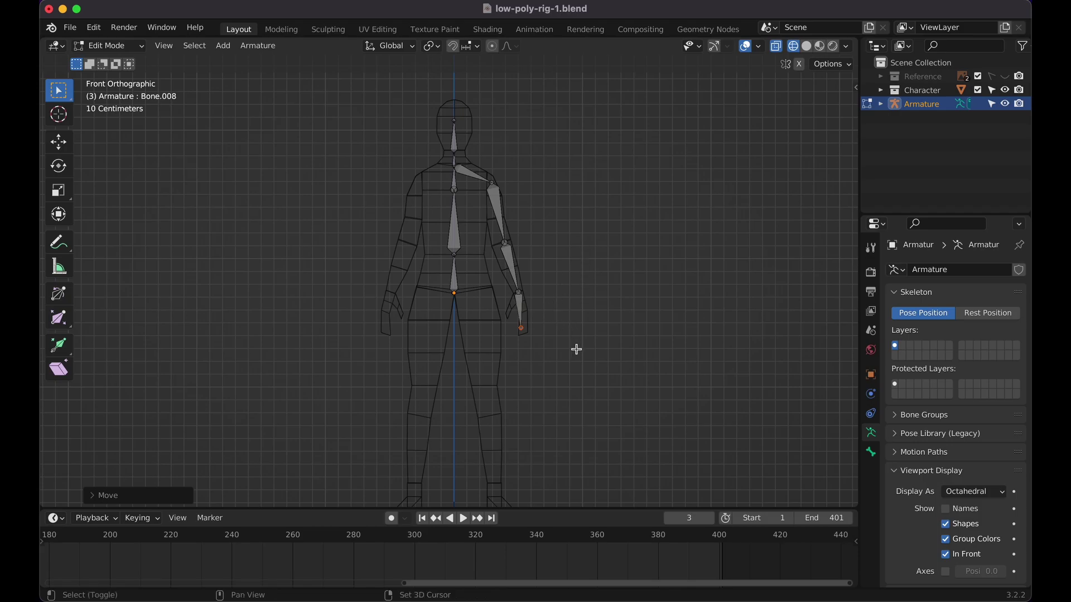
shift+middle_drag(574, 351, 590, 287)
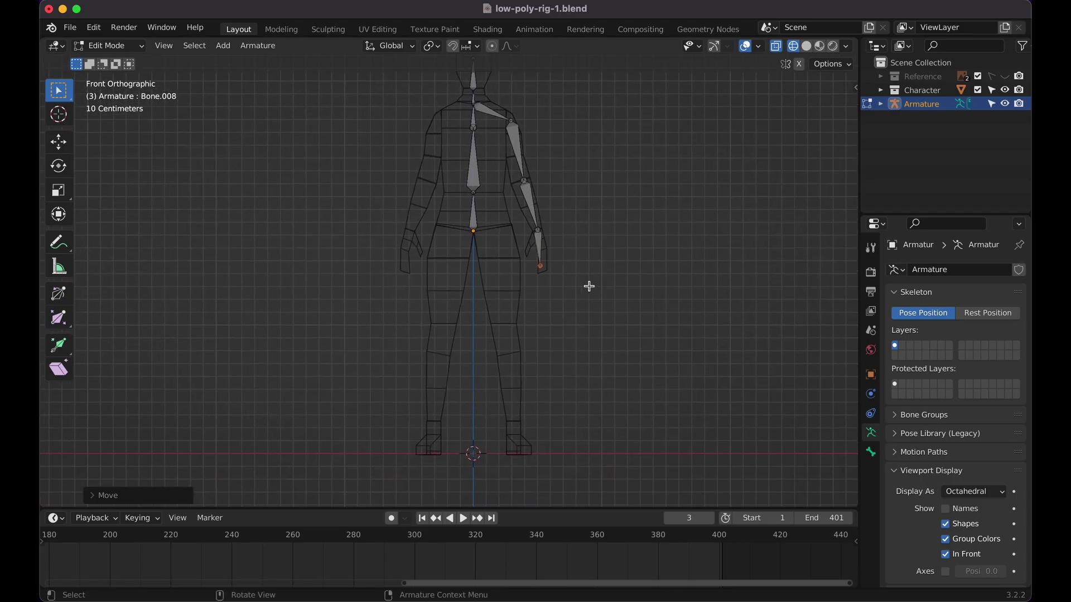
click(472, 230)
key(e)
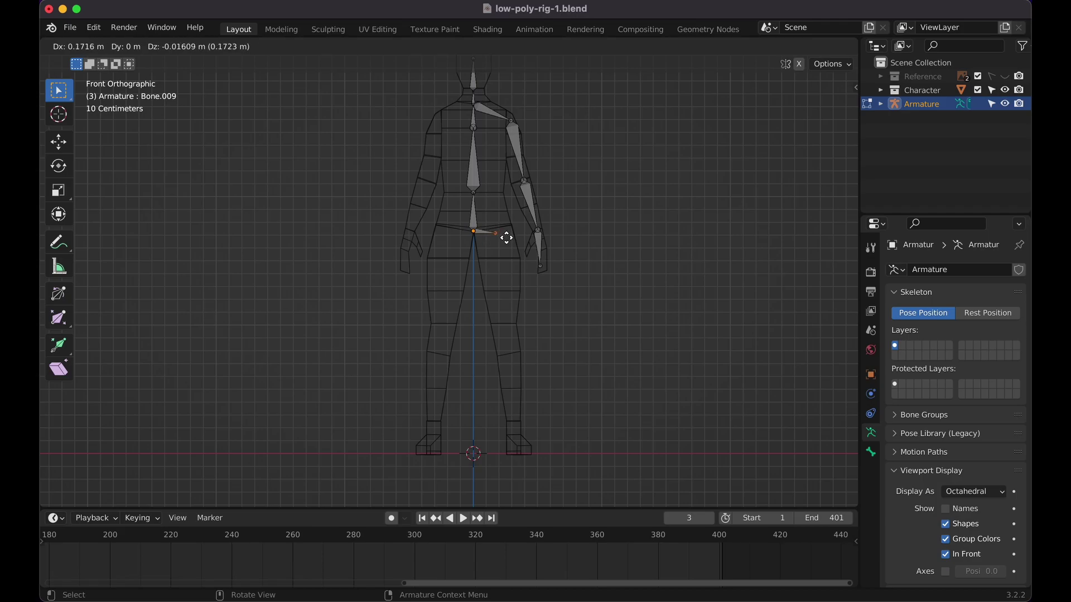
click(506, 238)
key(e)
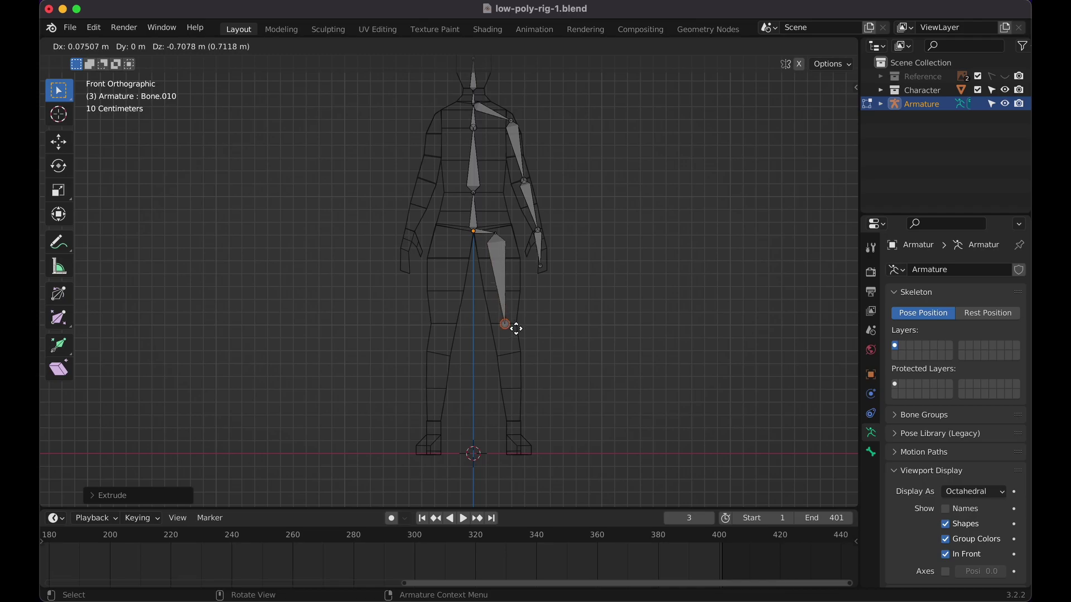
click(516, 329)
Extrude a shin bone from the left knee to the ankle and a foot bone about 0.16 m long diagonally down into the foot
key(e)
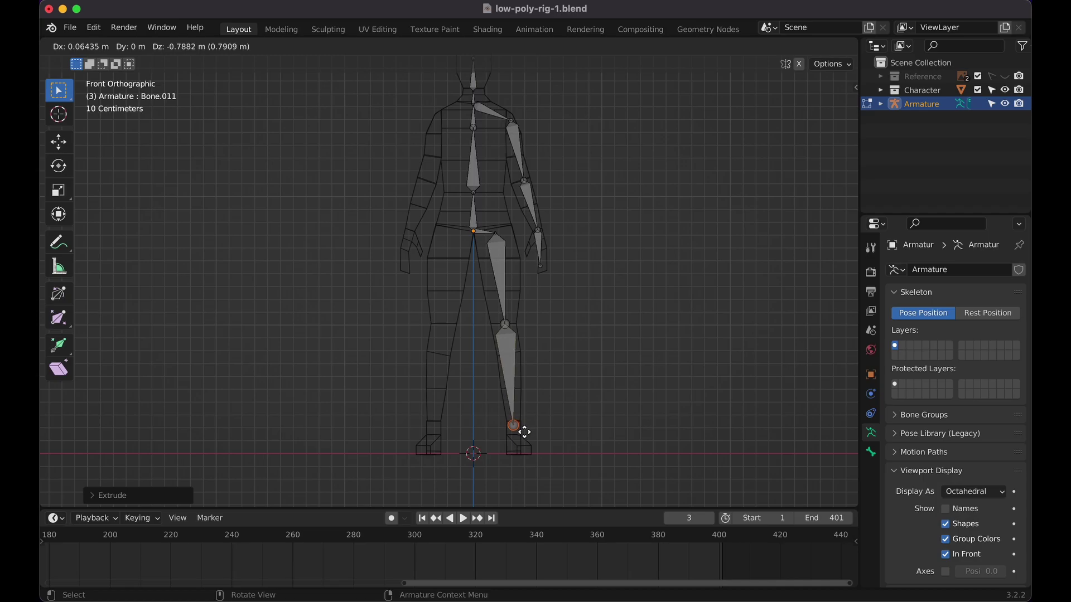
click(526, 438)
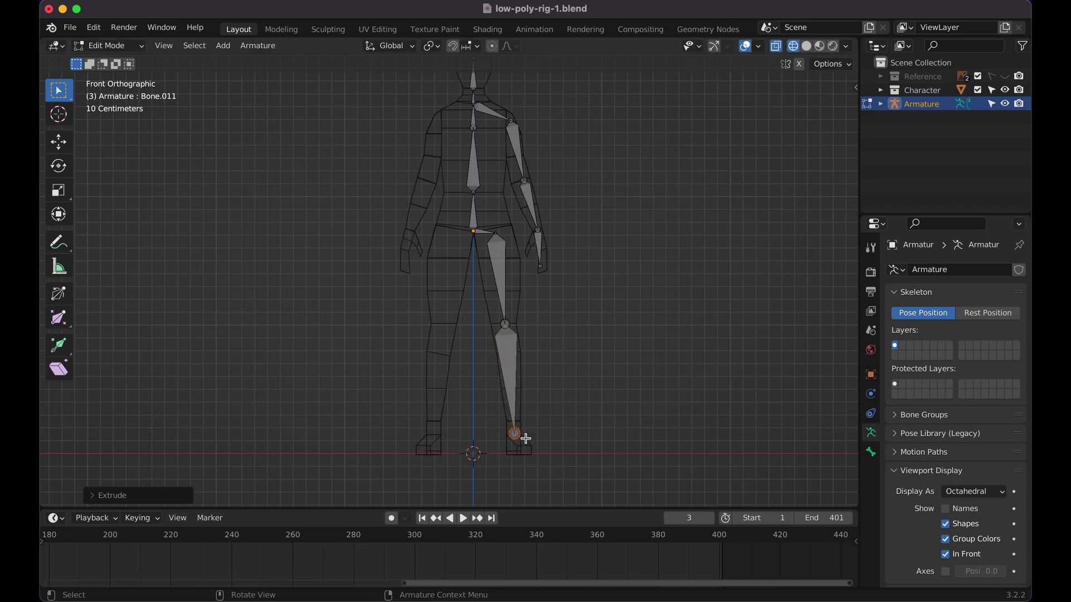
key(e)
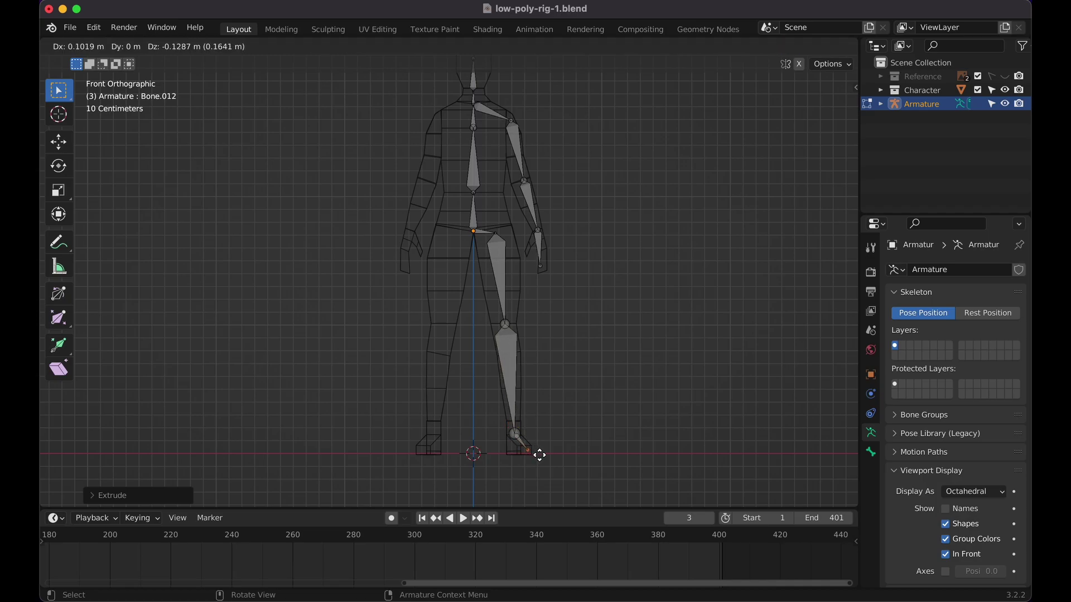
click(539, 457)
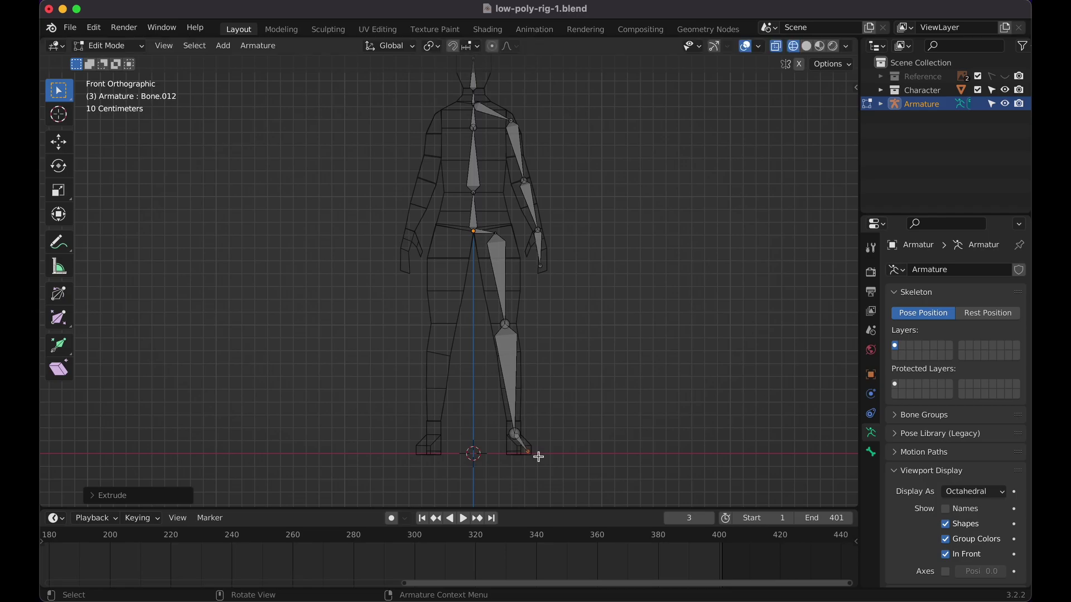
In side view, move the left knee joint slightly forward to the middle of the knee mesh
key(KP_3)
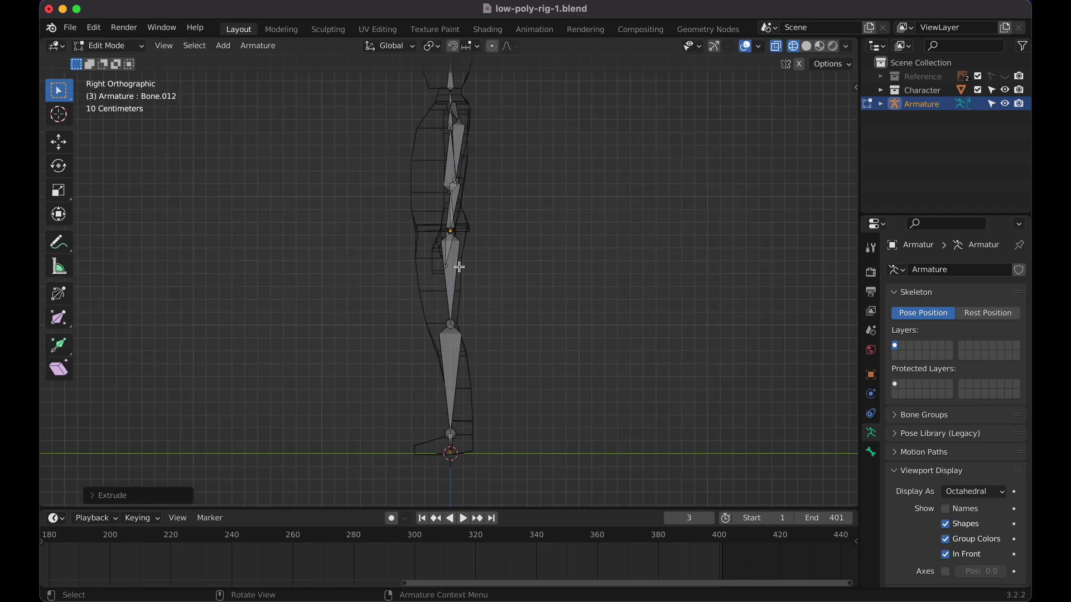
scroll(459, 267, up, 1)
click(449, 333)
key(g)
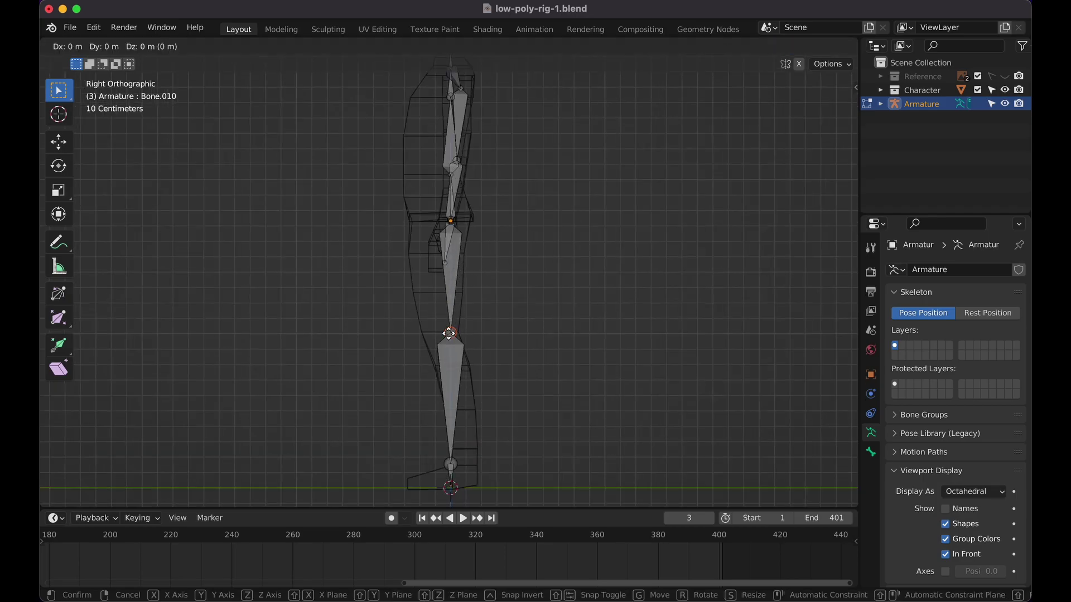
click(436, 277)
Move the left hip joint forward by about 0.02 m and return to the side view
middle_drag(443, 245, 469, 226)
click(478, 218)
key(g)
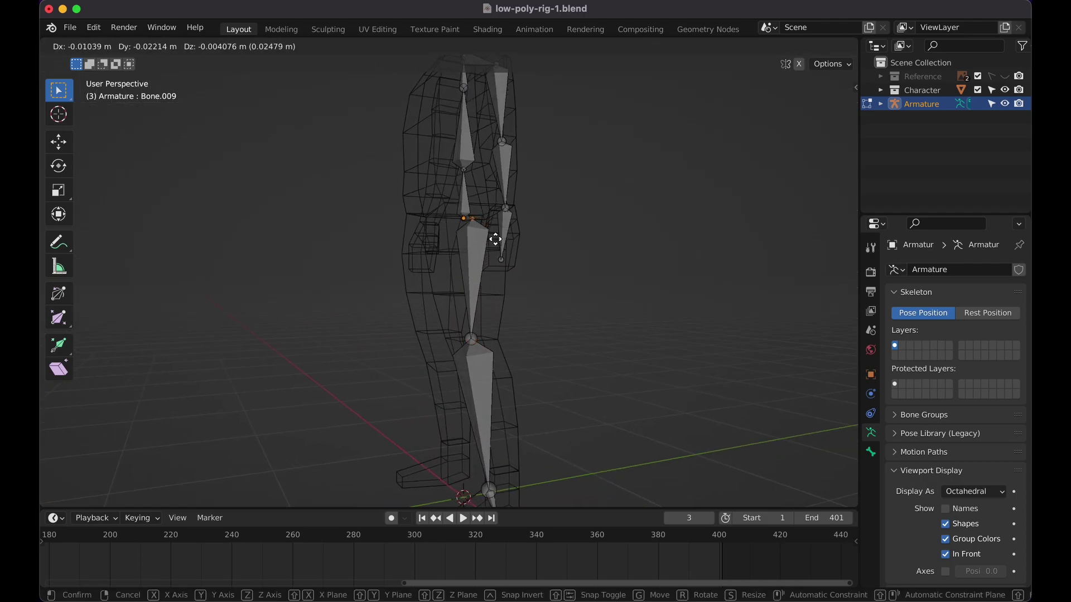
click(492, 239)
key(KP_3)
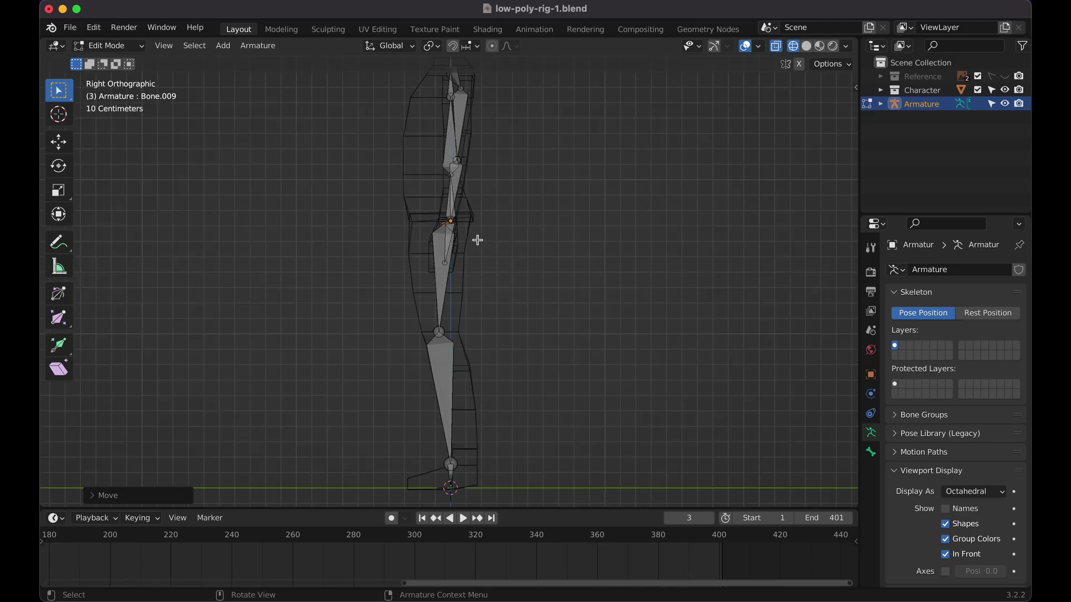
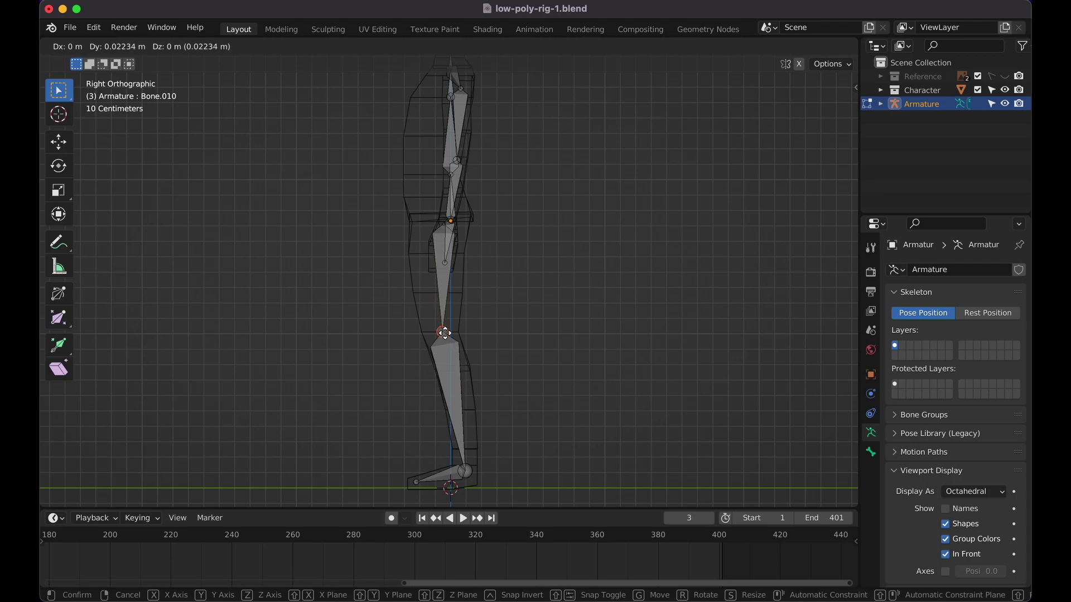
Move the left knee joint backward by about 0.02 m and return to the front view
click(446, 333)
middle_drag(544, 325, 626, 320)
scroll(603, 287, down, 1)
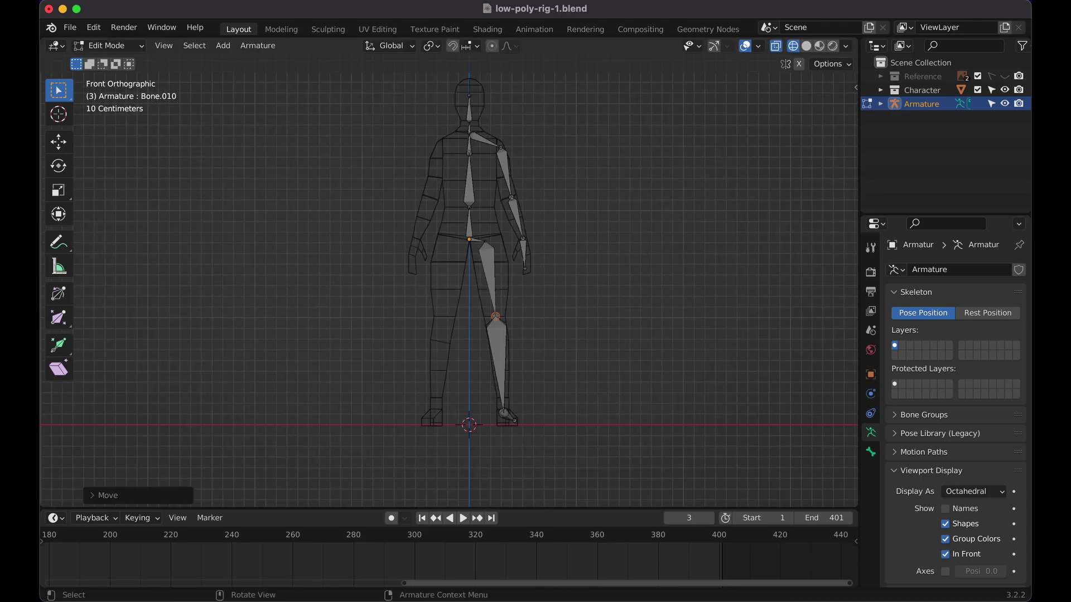
Rename the lowest spine bone, just above the hips, with a name beginning with Bo
click(470, 228)
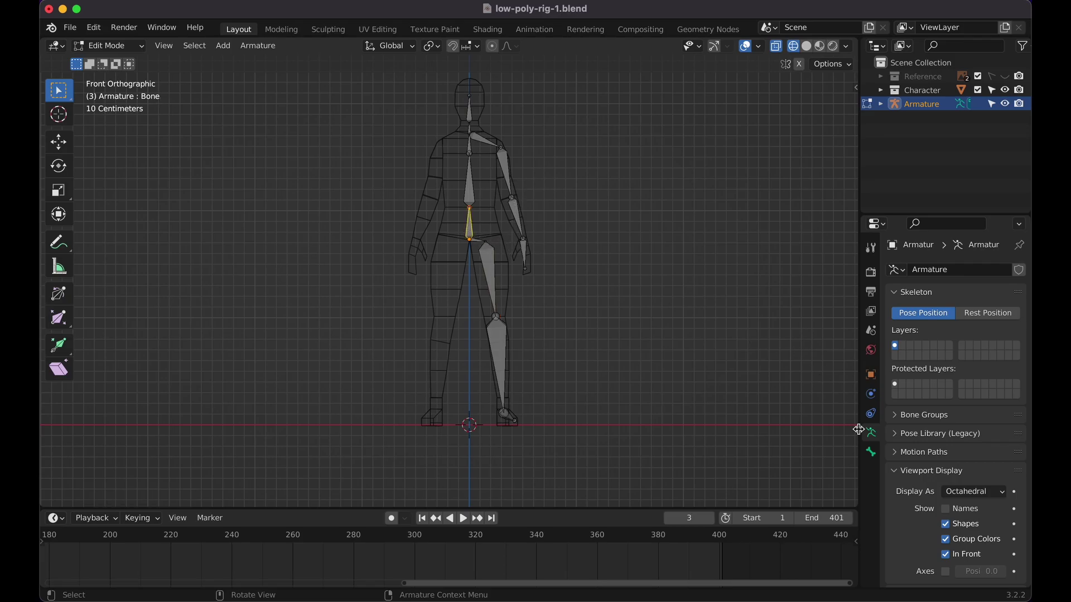
click(871, 453)
click(952, 269)
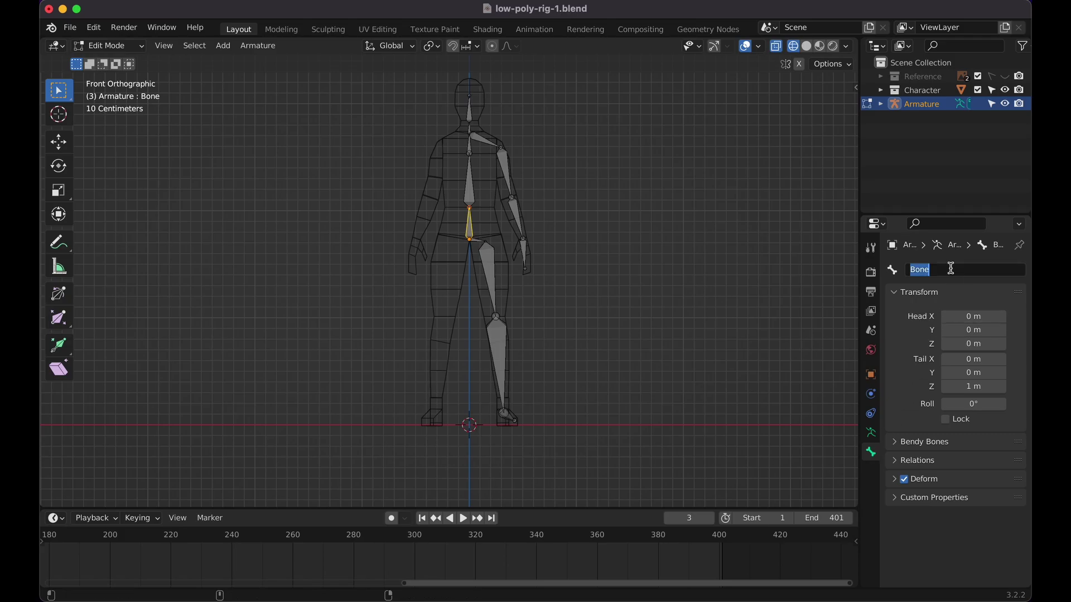
text(Bo)
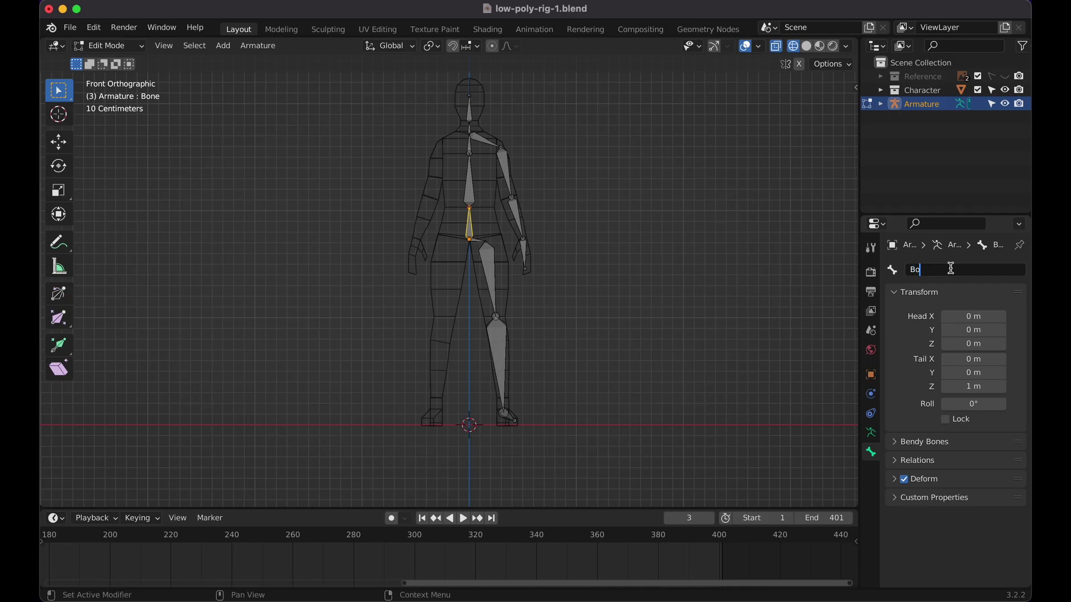
Rename the long middle spine bone as Spine and the short bone above it as UpperSpine
click(469, 192)
text(Spine)
key(Return)
click(468, 143)
click(469, 143)
click(960, 271)
text(UpperSpin)
key(Return)
Rename the neck bone as Neck and enter Neck as the head bone's name too
click(469, 130)
double_click(936, 269)
text(Neck)
key(Return)
click(469, 110)
double_click(920, 270)
text(Neck)
key(Return)
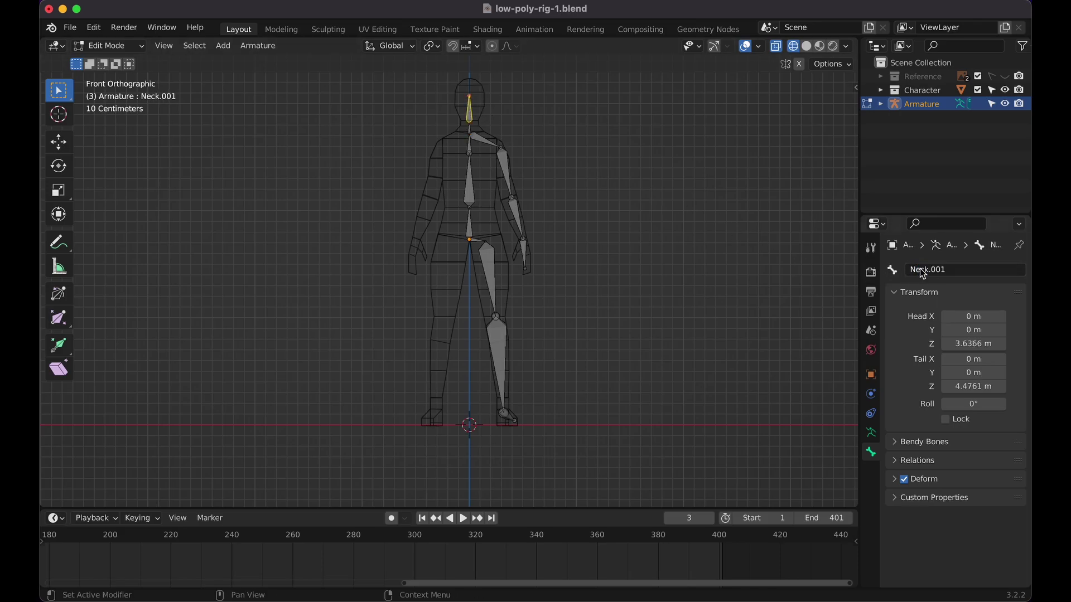
Rename the bone running from the upper spine to the character's left shoulder as Collar.l
click(477, 136)
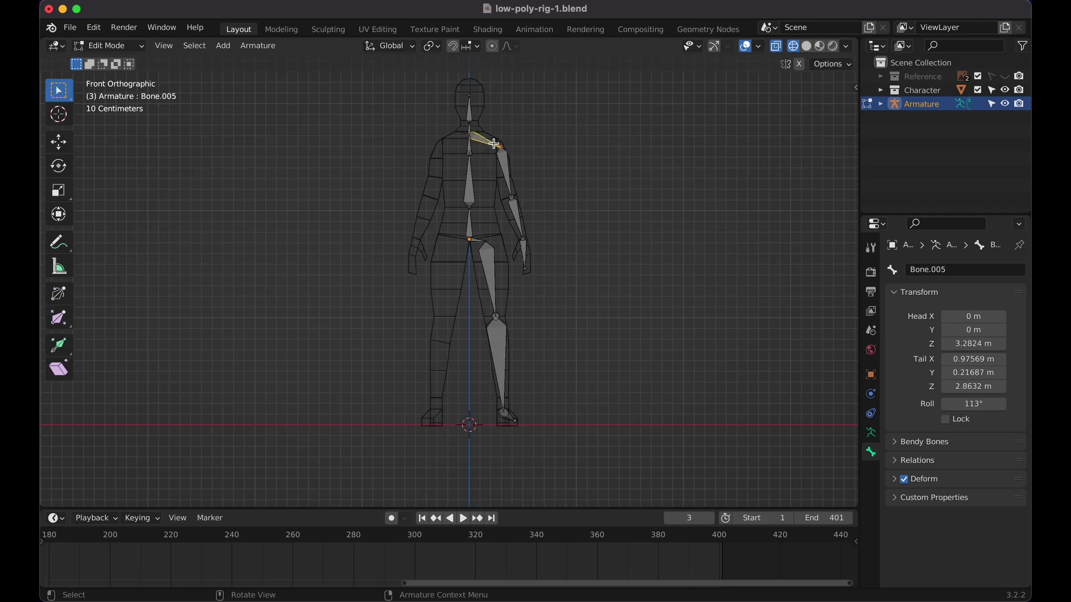
click(943, 271)
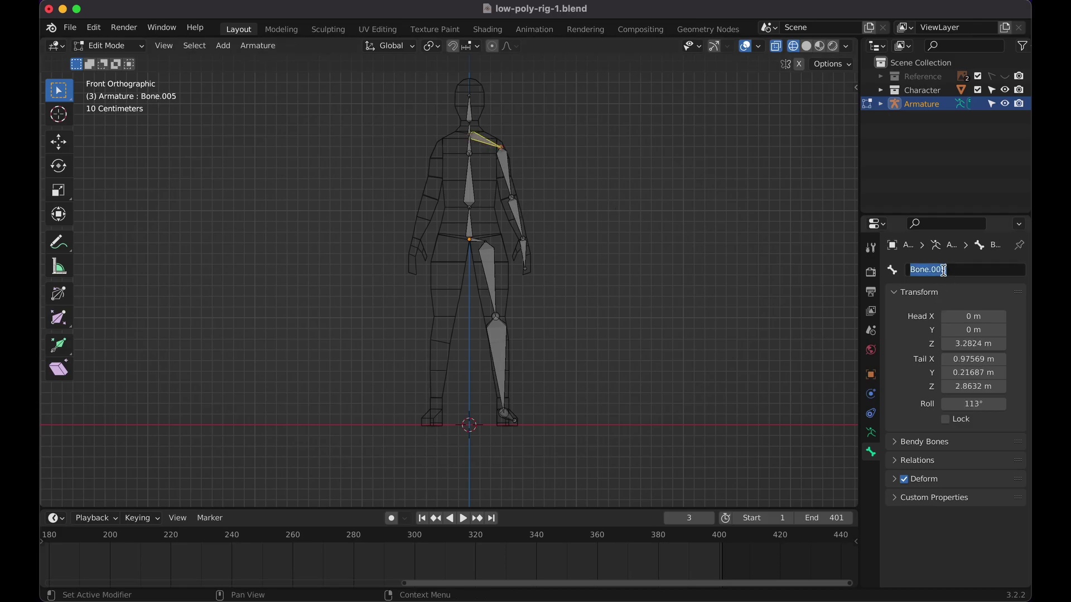
text(c)
text(ollar.l)
key(Return)
In front view, rename the bone between the left shoulder and elbow as UpperArm.l
middle_drag(519, 184, 521, 187)
middle_drag(448, 98, 447, 99)
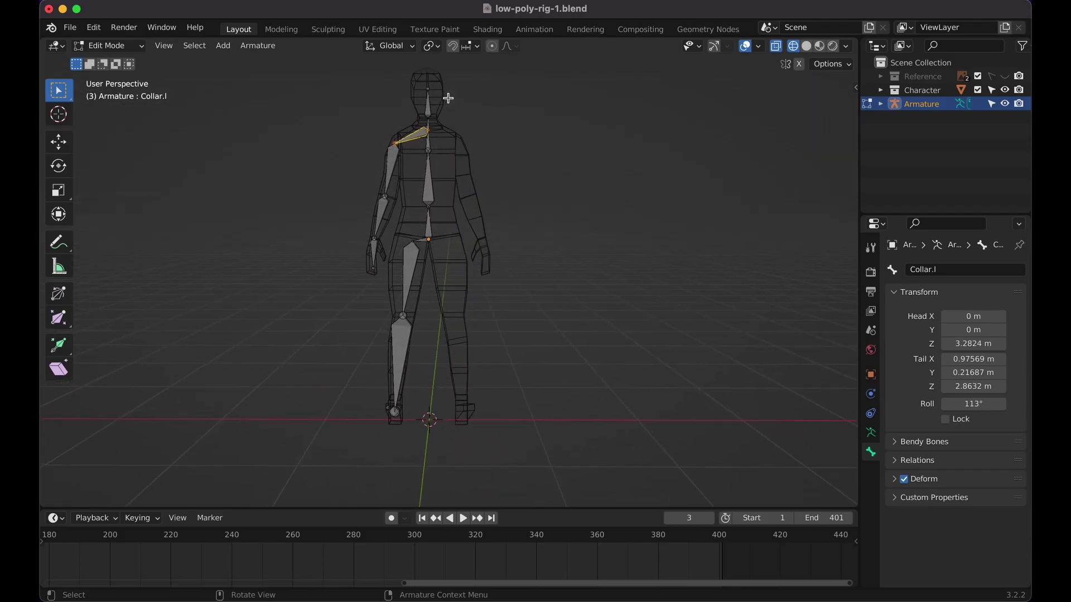
key(KP_1)
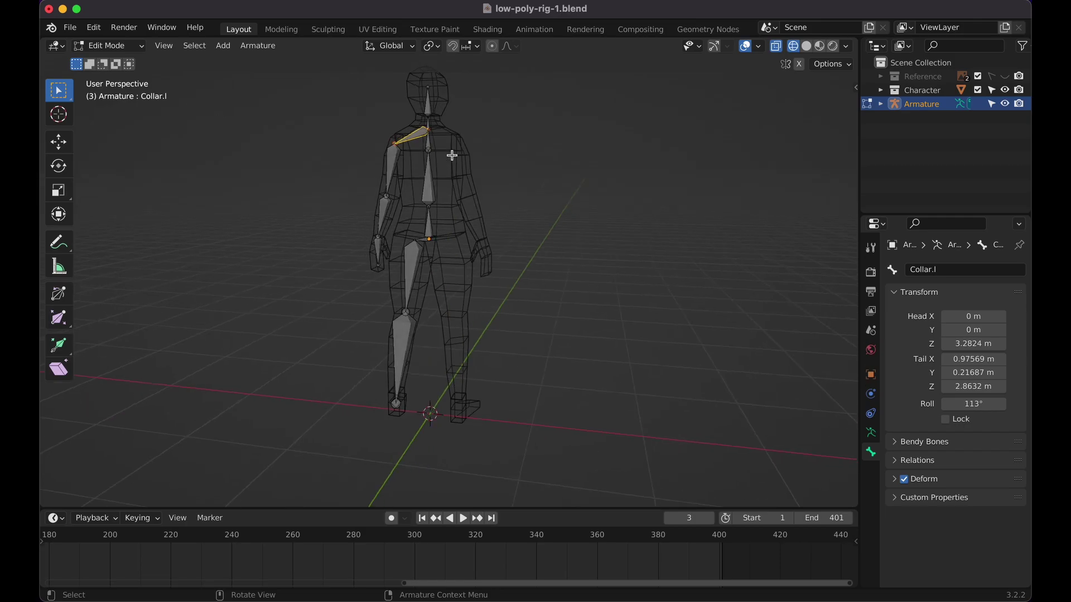
click(500, 167)
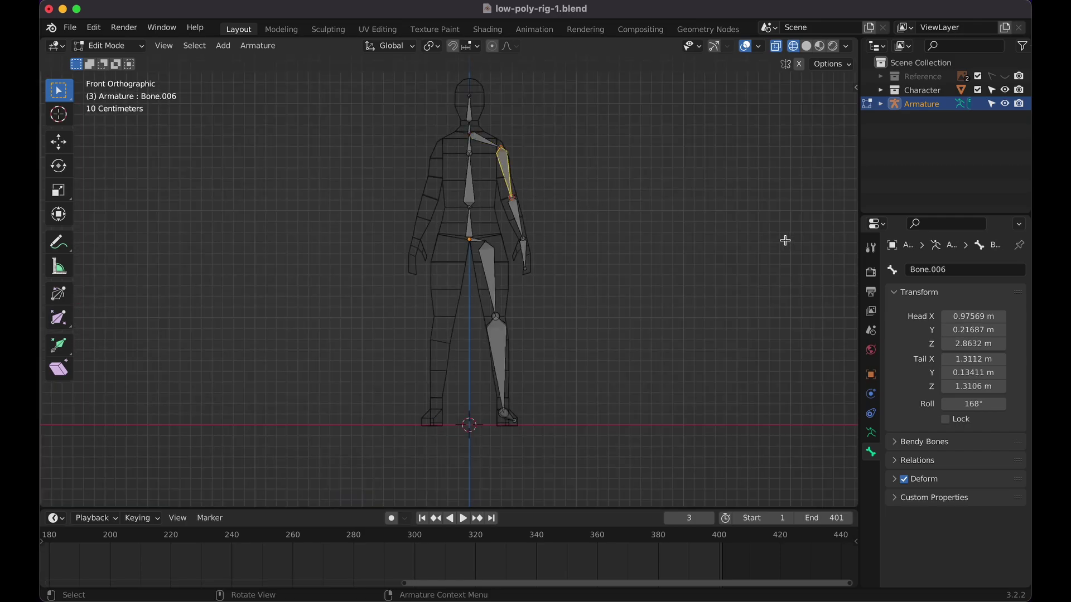
click(936, 271)
text(UpperArm.l)
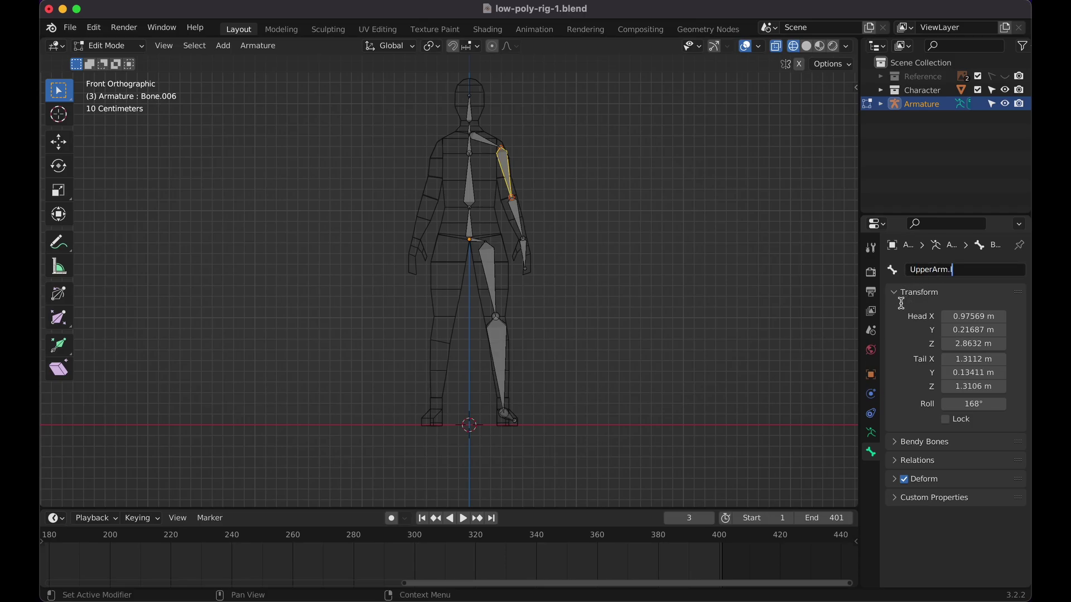
key(Return)
Rename the bone between the left elbow and wrist as LowerArm.l
click(516, 215)
click(927, 270)
text(LowerA)
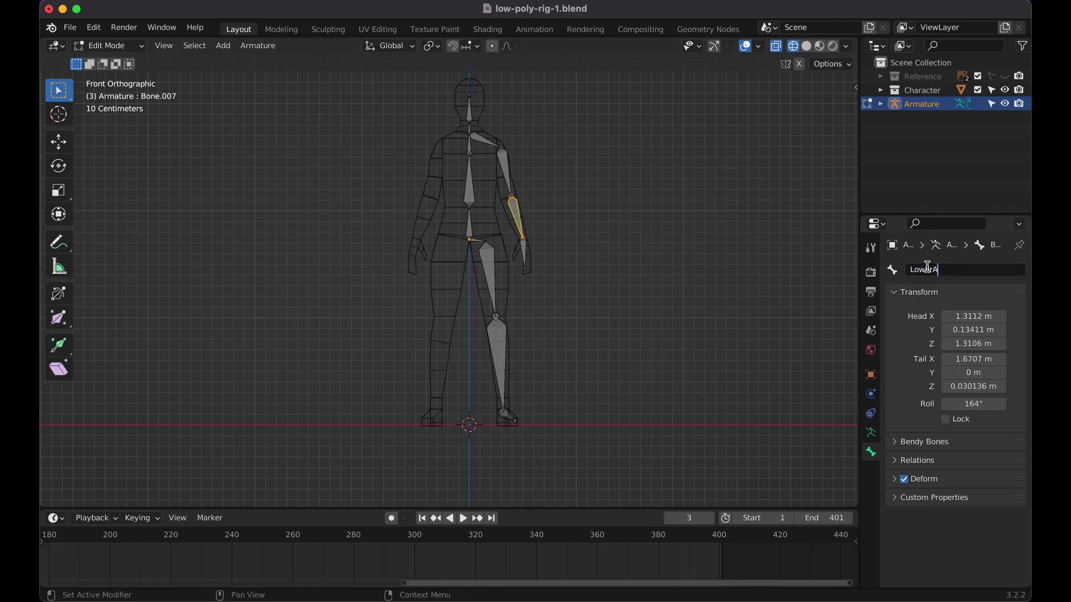
text(rm.l)
key(Return)
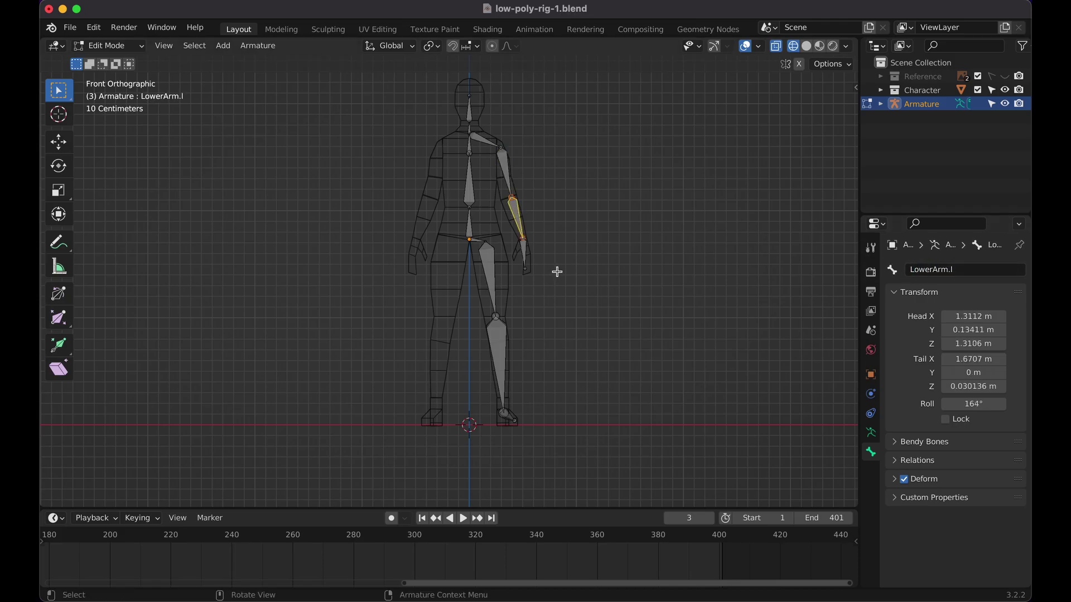
Rename the bone at the end of the left arm as Hand.l
click(524, 253)
click(973, 270)
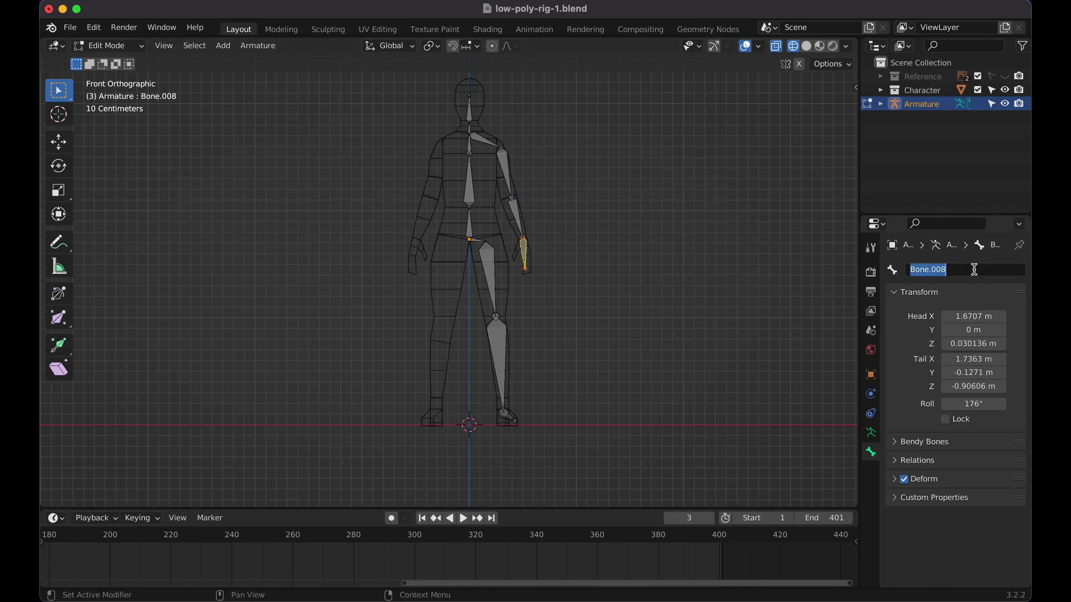
text(Hand.l)
key(Return)
Rename the short bone from the spine base to the left hip joint as Hip.l
click(476, 244)
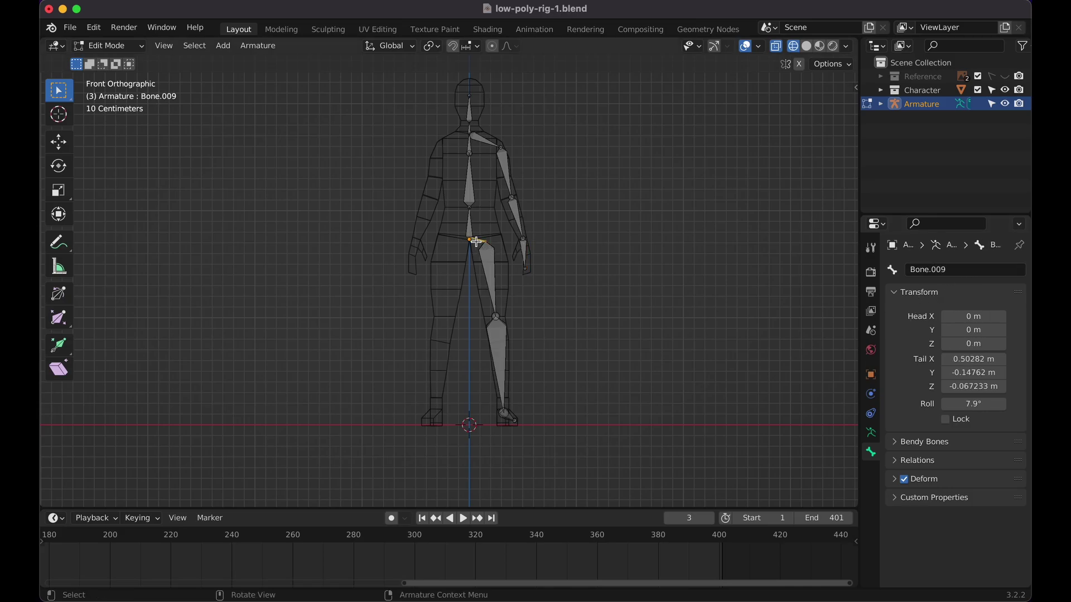
click(931, 271)
text(H)
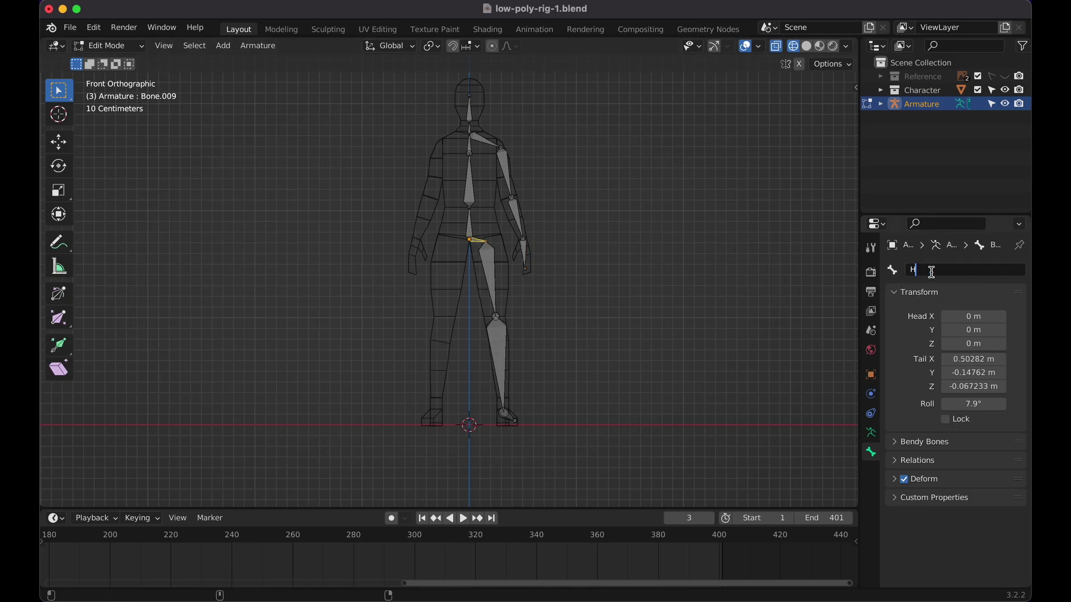
text(ip.l)
key(Return)
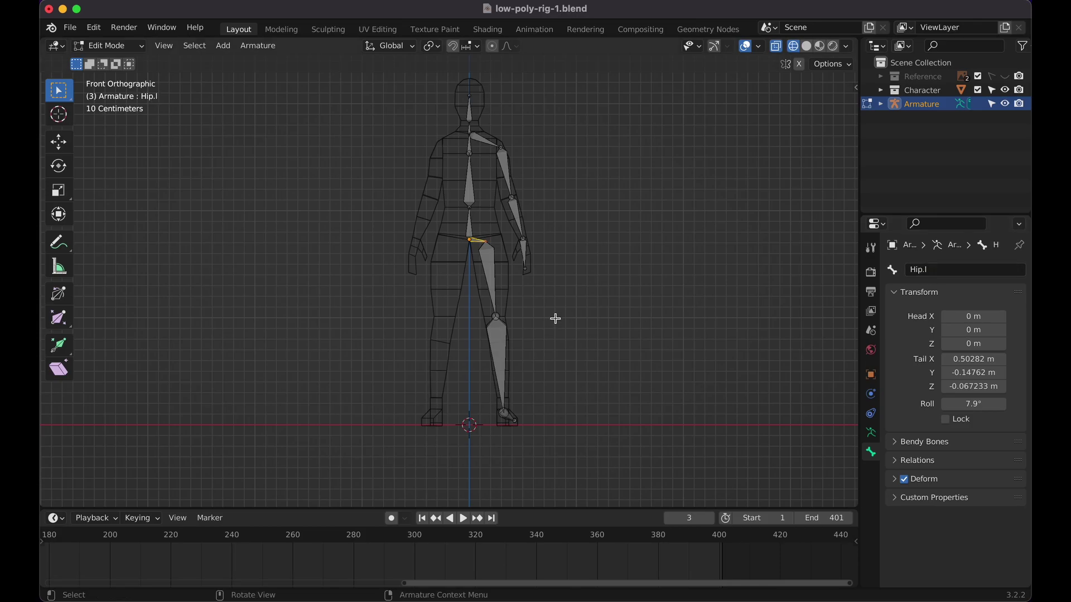
Rename the left thigh bone between the hip joint and the knee as UpperLeg.l
click(488, 267)
click(951, 268)
text(UpperLeg)
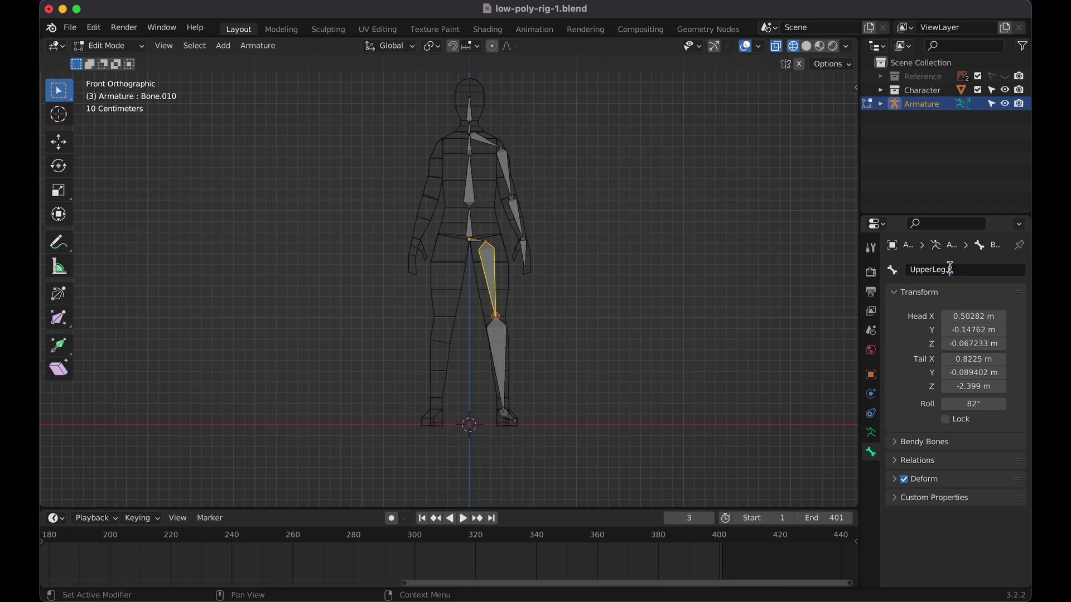
key(Return)
Rename the left shin bone between the knee and the ankle as LowerLeg.l
click(501, 338)
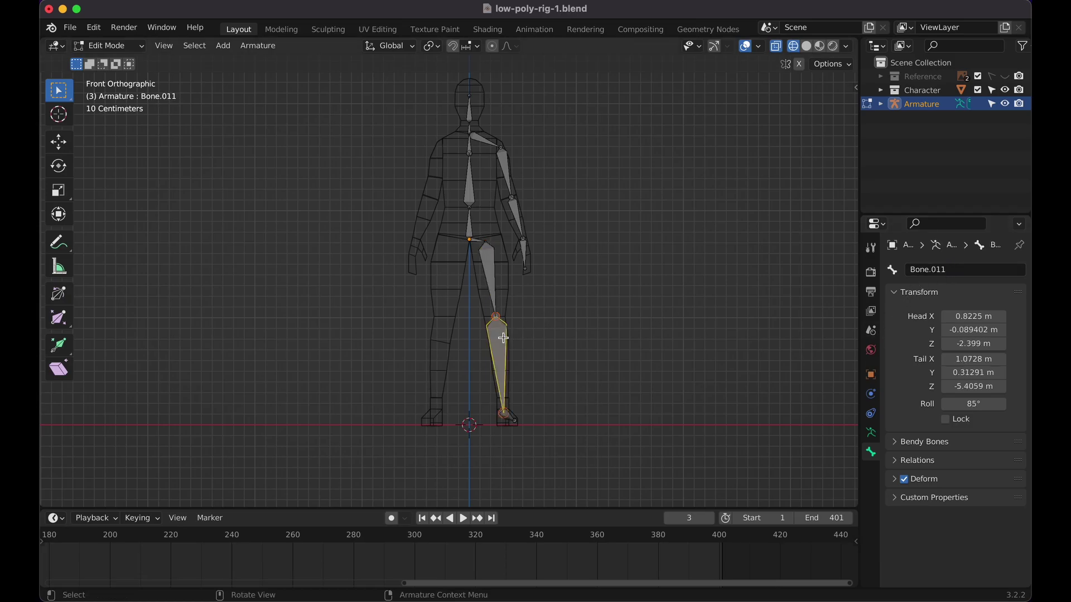
click(948, 271)
text(LowerL)
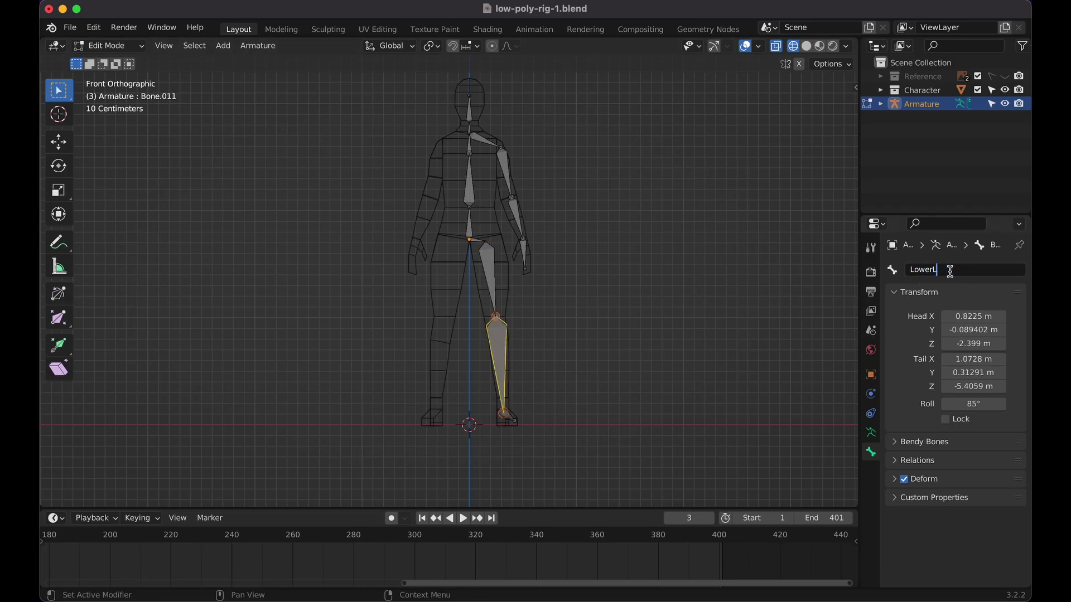
text(eg.l)
key(Return)
Rename the left foot bone below the ankle as Foot.l
click(771, 303)
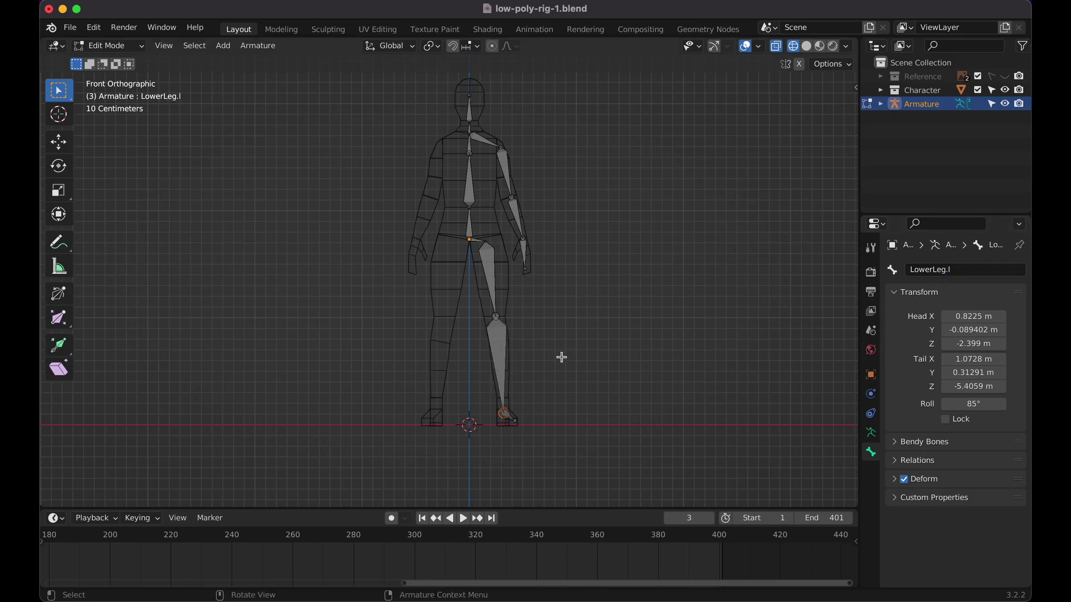
middle_drag(561, 357, 561, 357)
click(502, 422)
click(947, 268)
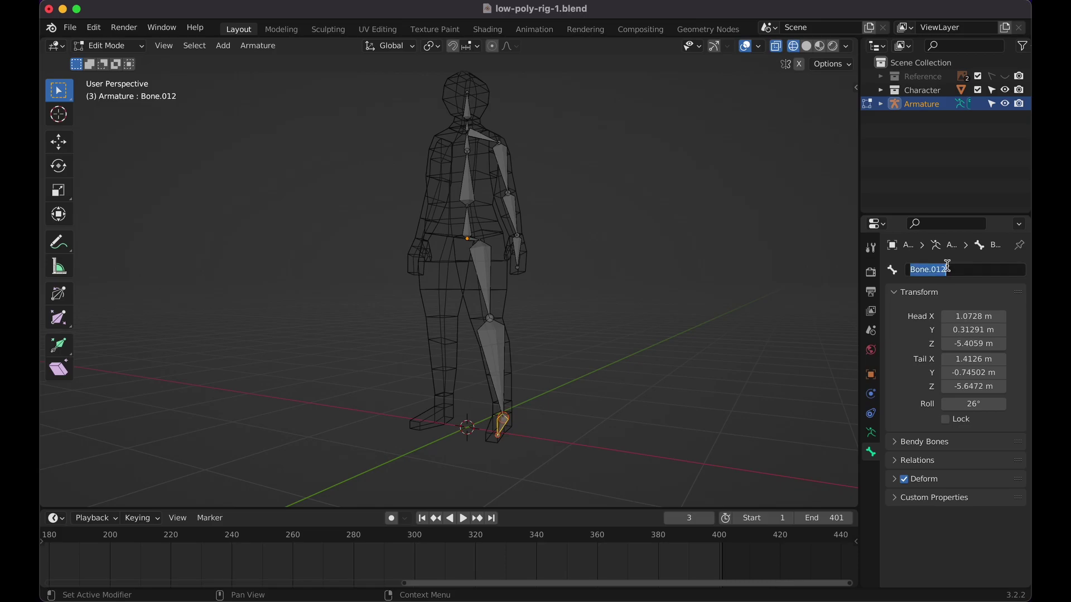
text(Foot.l)
key(Return)
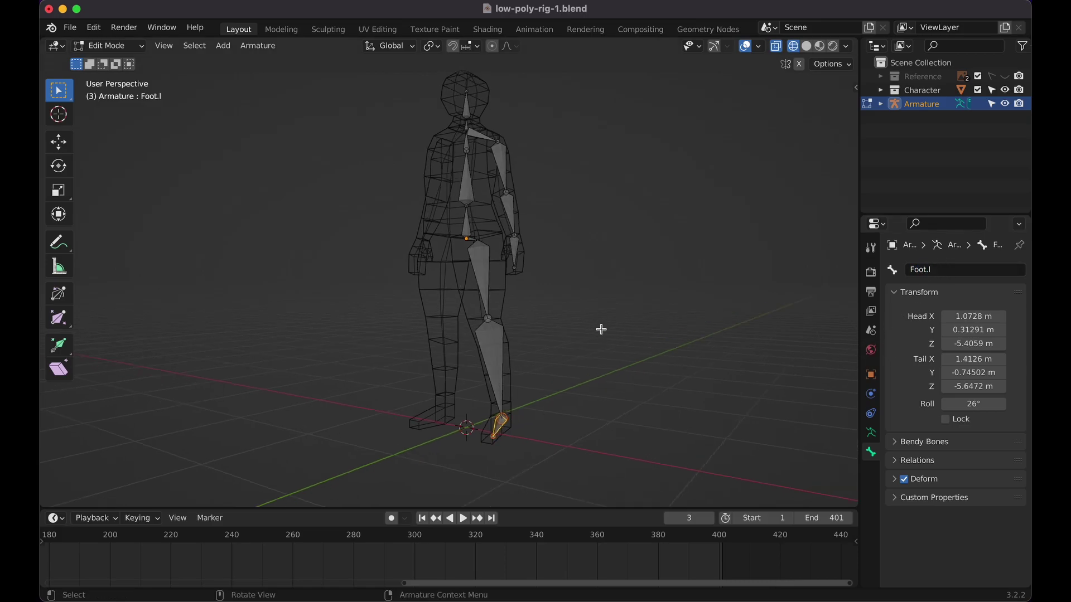
In side view, extrude a bone about 0.31 m forward from the left knee joint and clear its parent
key(KP_3)
scroll(411, 292, up, 3)
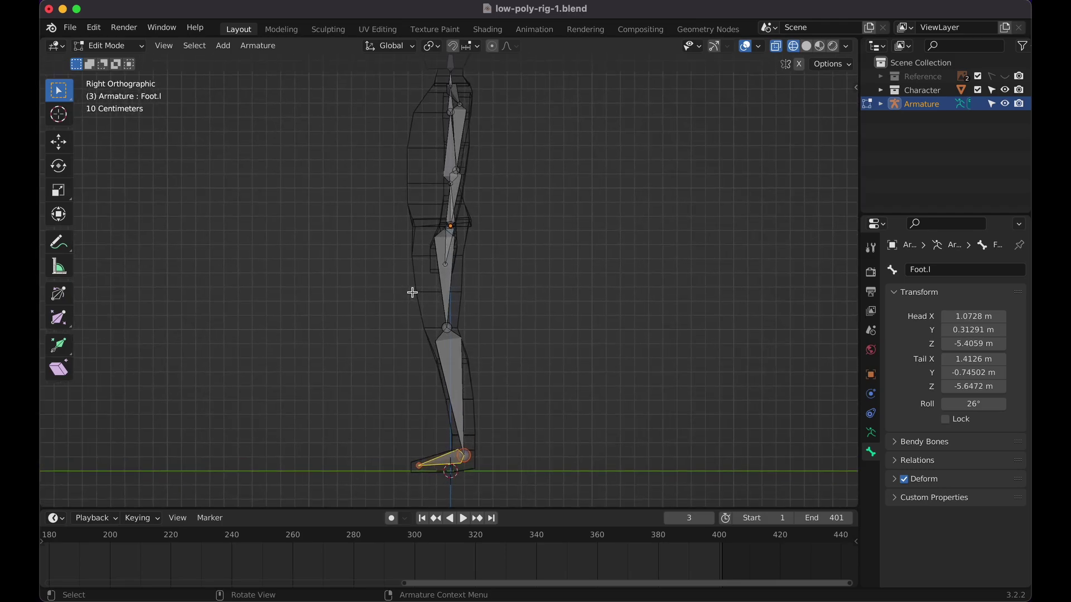
shift+scroll(412, 292, down, 3)
scroll(412, 292, up, 3)
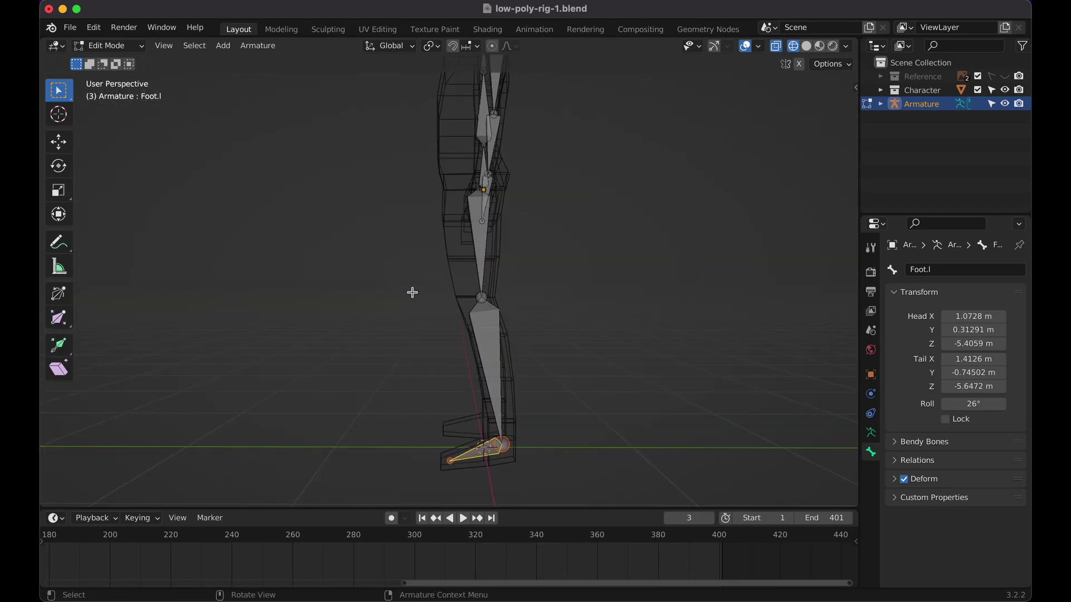
key(KP_3)
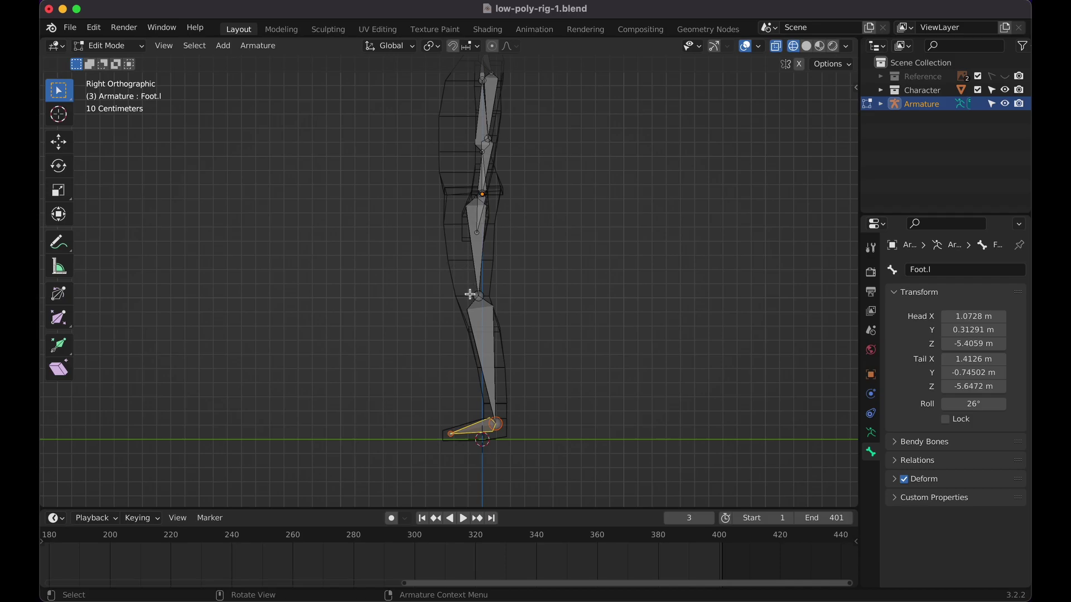
click(479, 299)
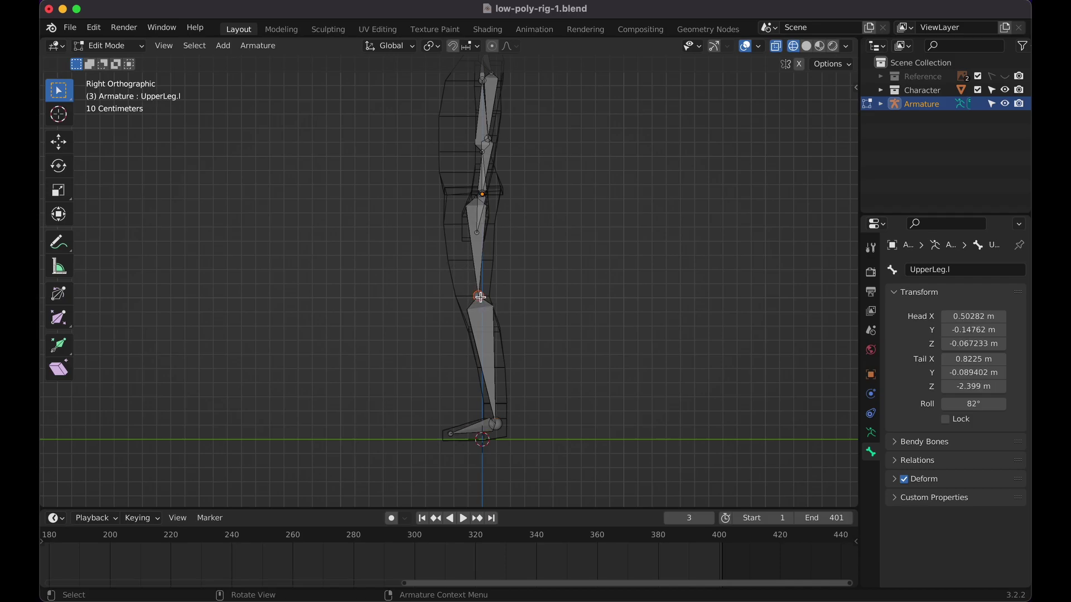
key(e)
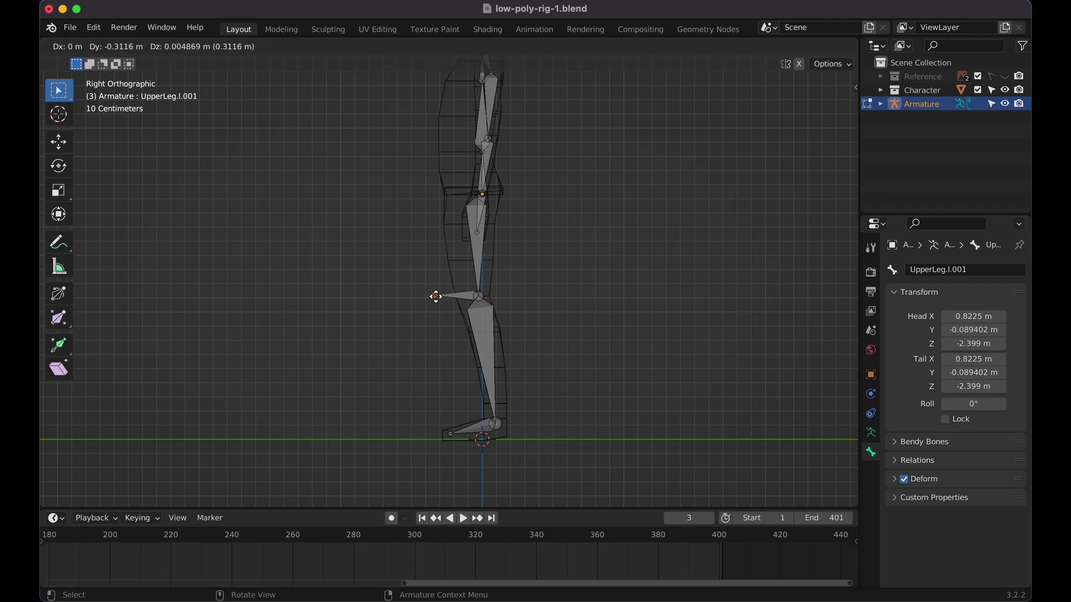
click(435, 297)
click(460, 298)
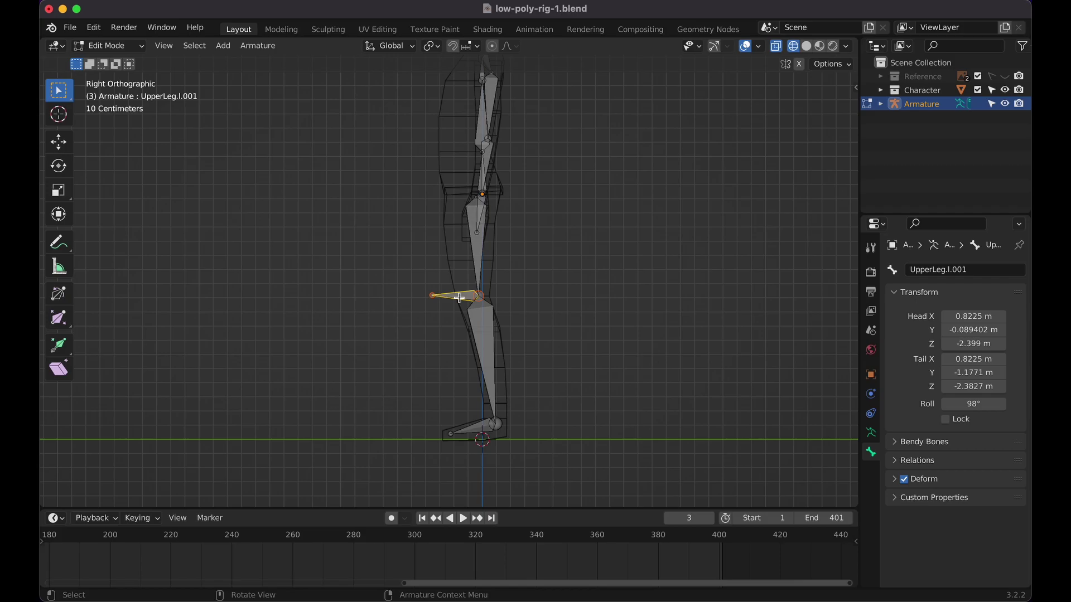
key(alt+p)
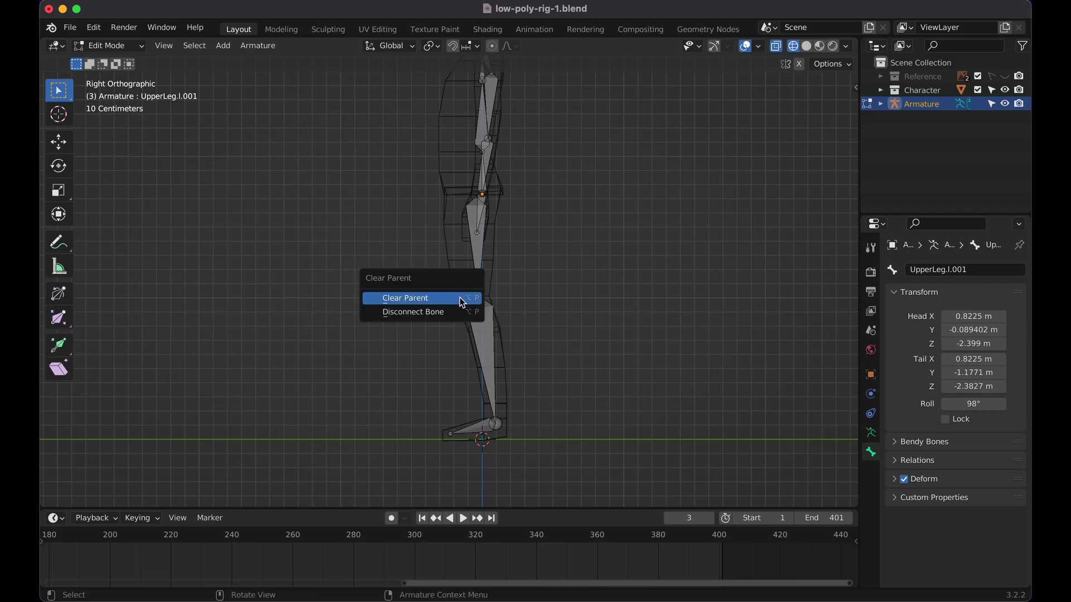
click(461, 299)
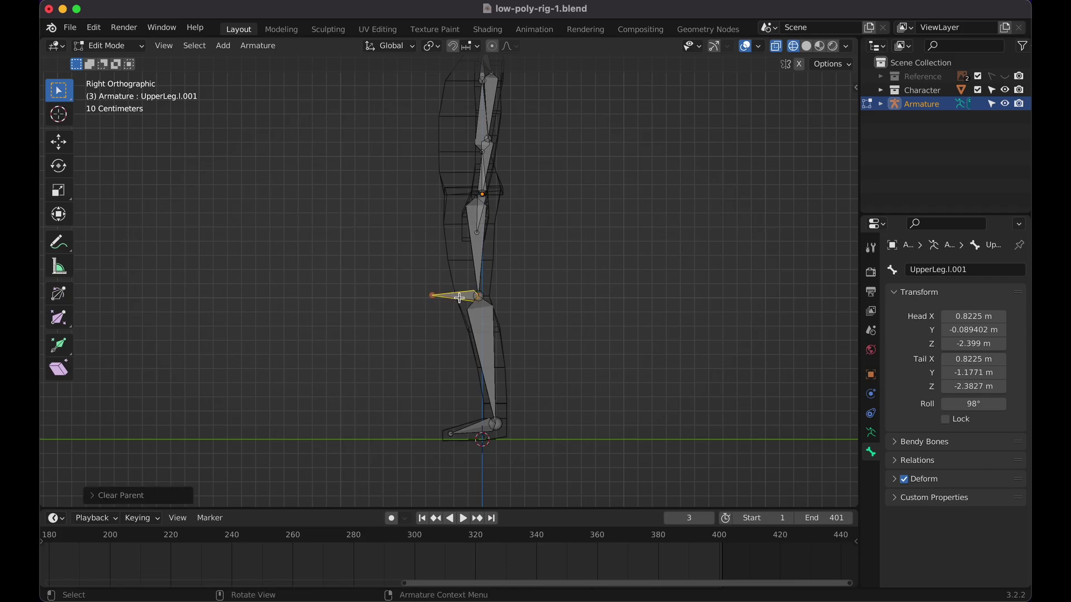
Extrude a bone backward from the left ankle joint past the heel to about Y 1.71 m and clear its parent
click(498, 427)
key(e)
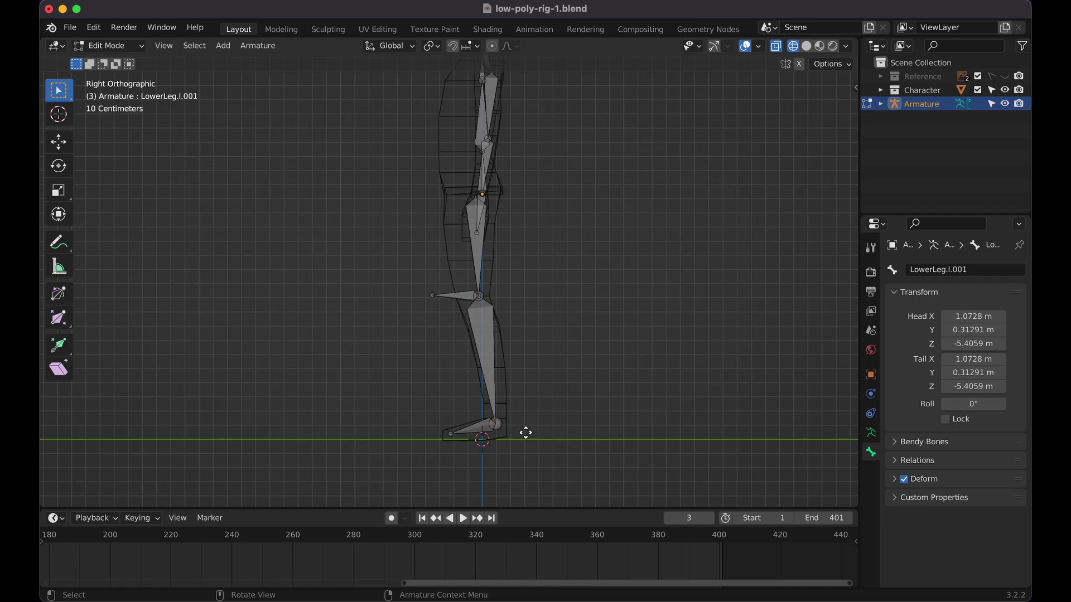
click(554, 433)
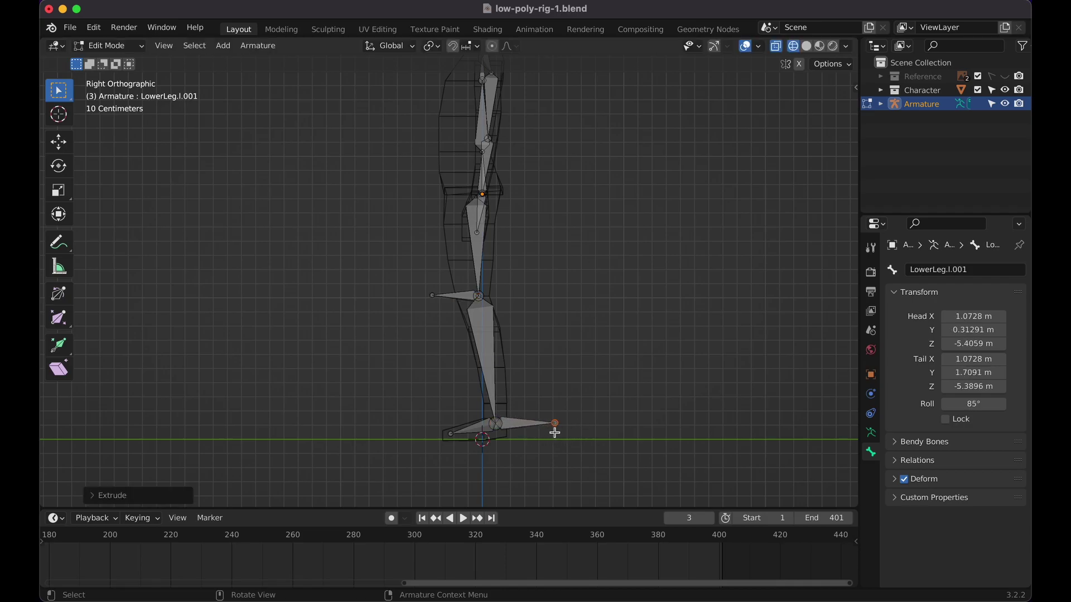
click(524, 426)
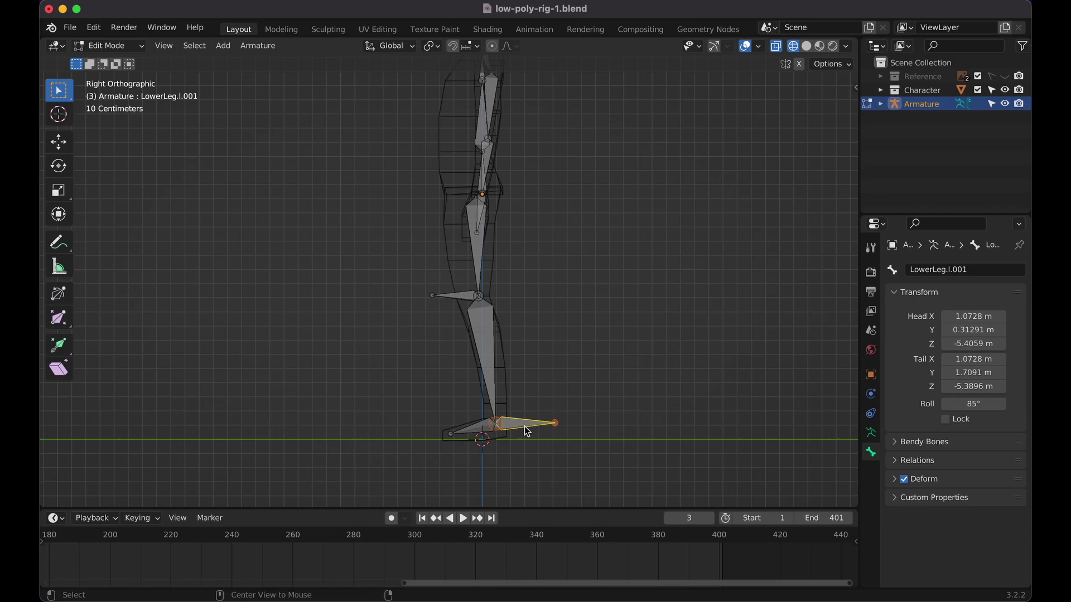
key(alt+p)
click(524, 426)
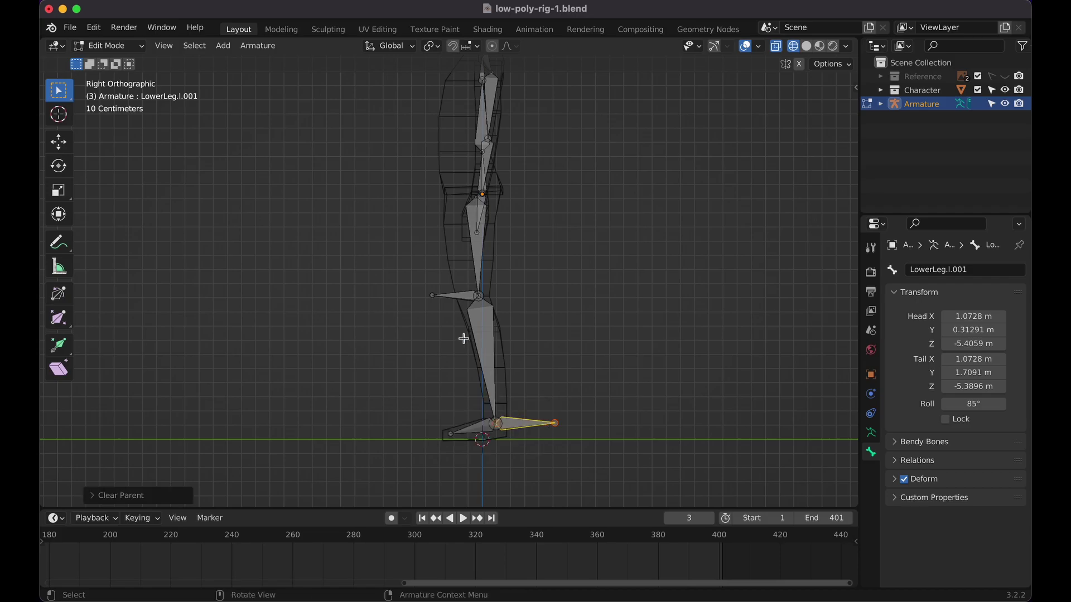
Move the left knee control bone forward along the Y axis until its head sits at about Y -3.06 m
click(464, 297)
key(g)
key(y)
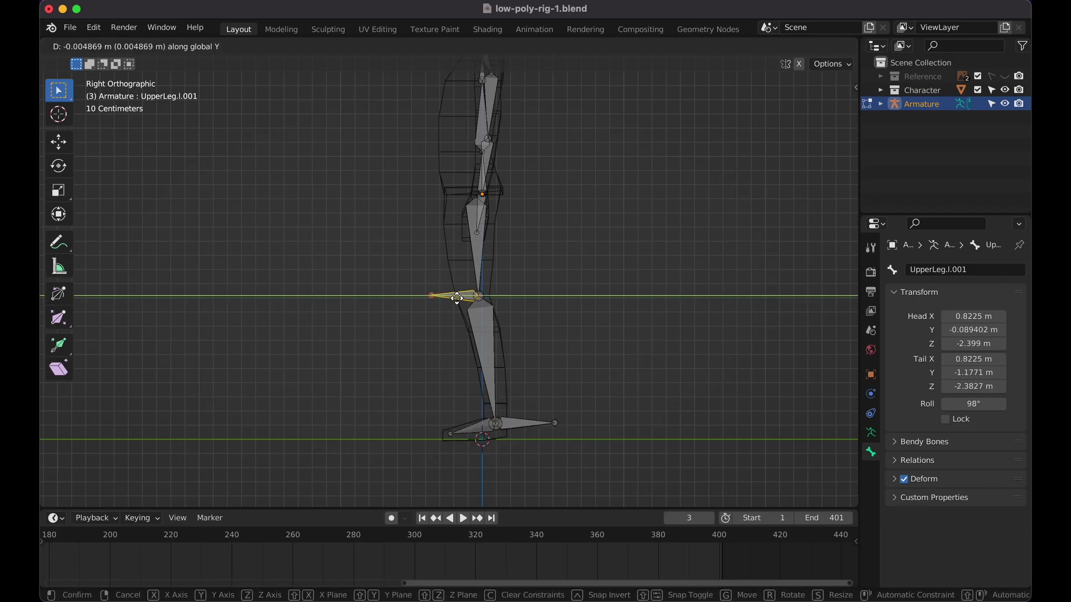
click(336, 310)
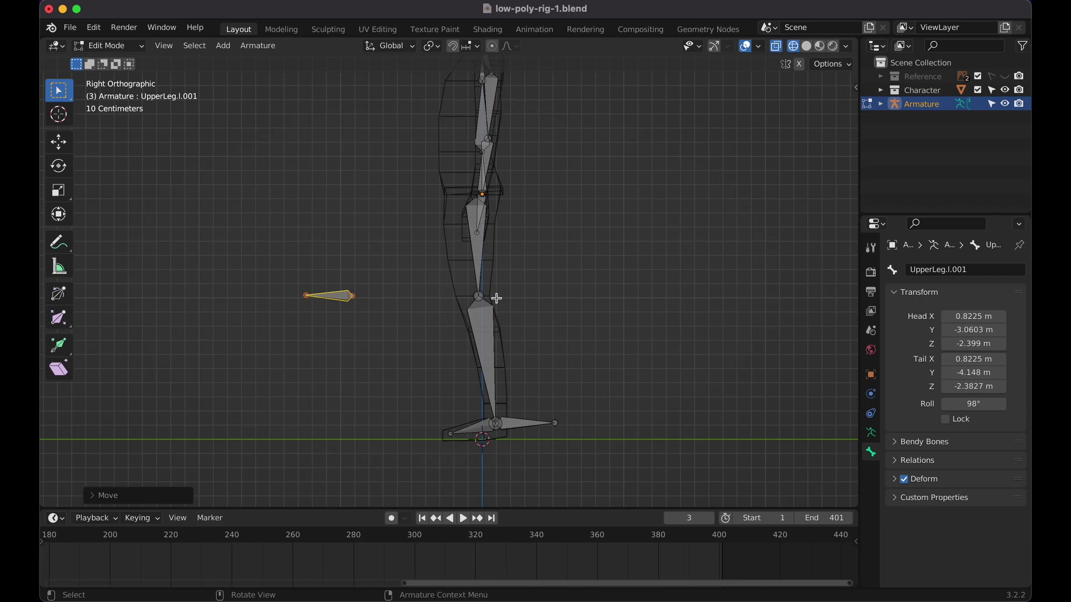
Rename the detached control bone in front of the left knee as IK_Pole.l
key(KP_1)
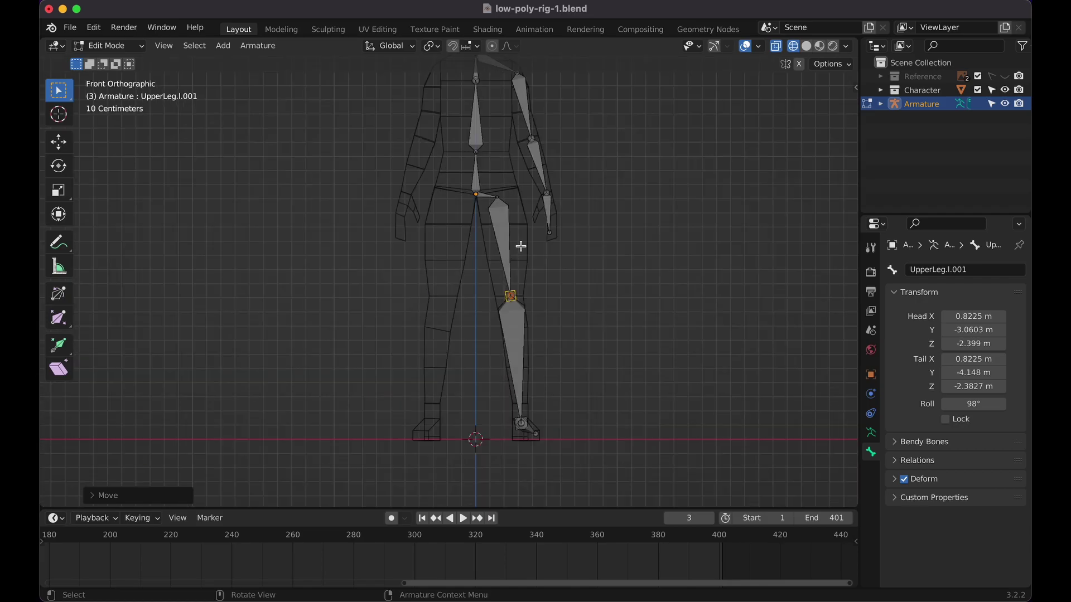
shift+scroll(521, 246, up, 3)
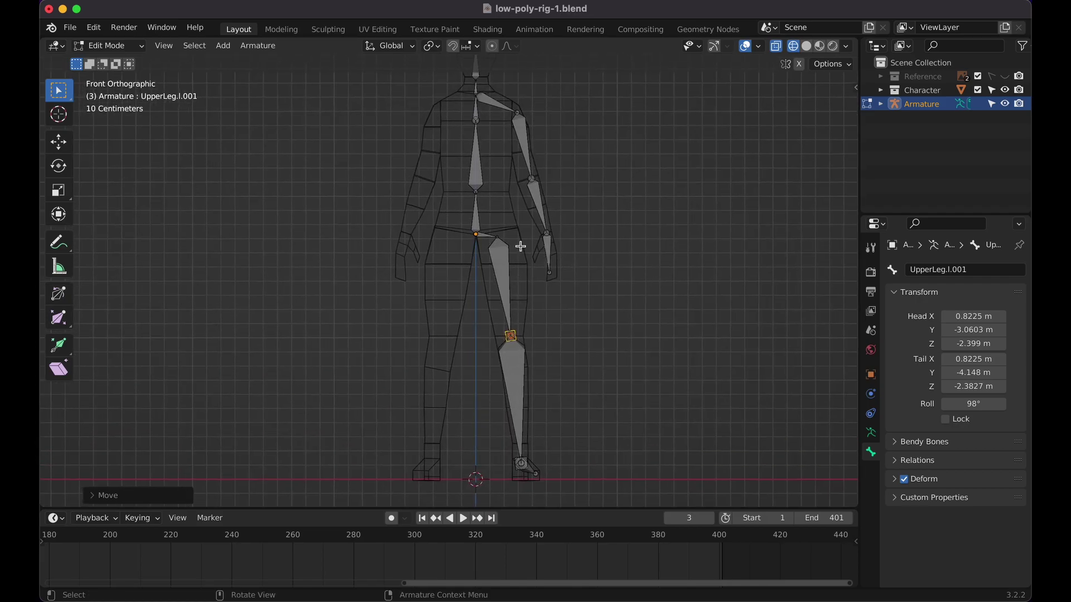
scroll(545, 252, right, 5)
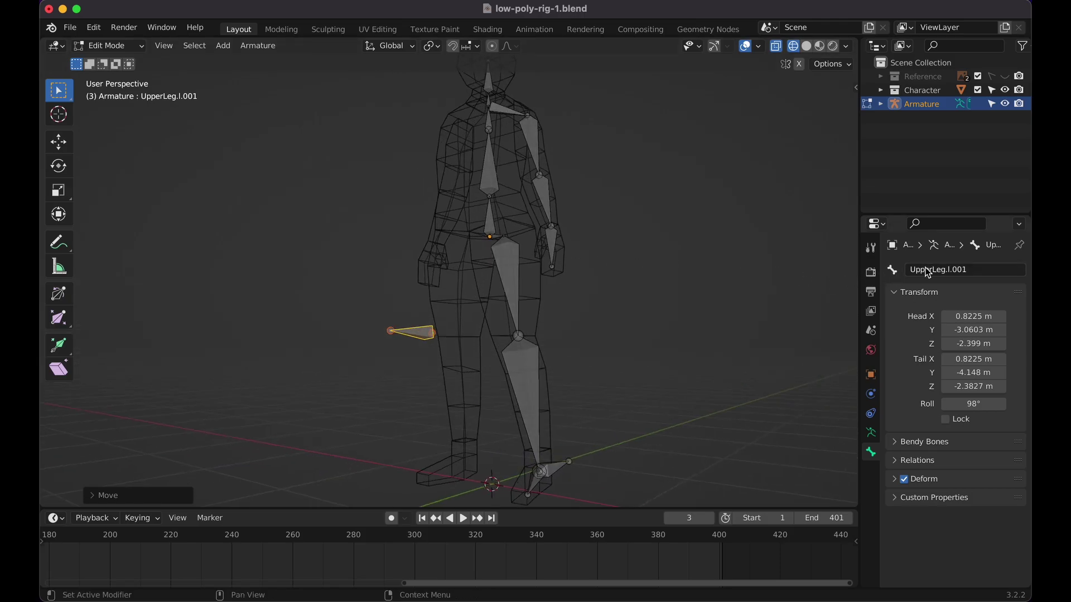
key(KP_3)
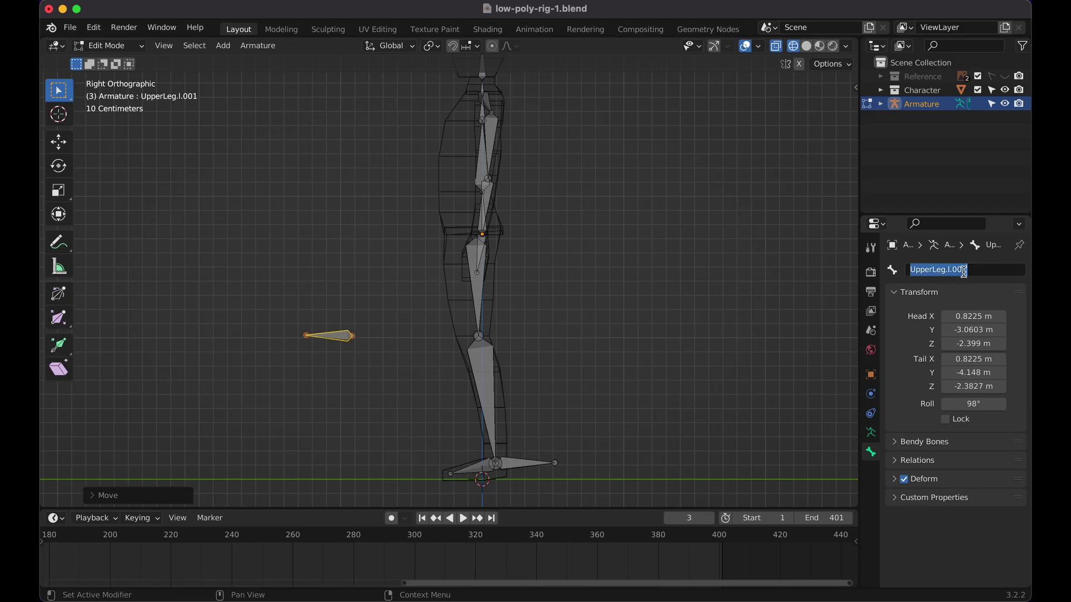
key(BackSpace)
text(IK_Pole.l)
key(Return)
Rename the control bone behind the left ankle as IK_Target.l
click(512, 464)
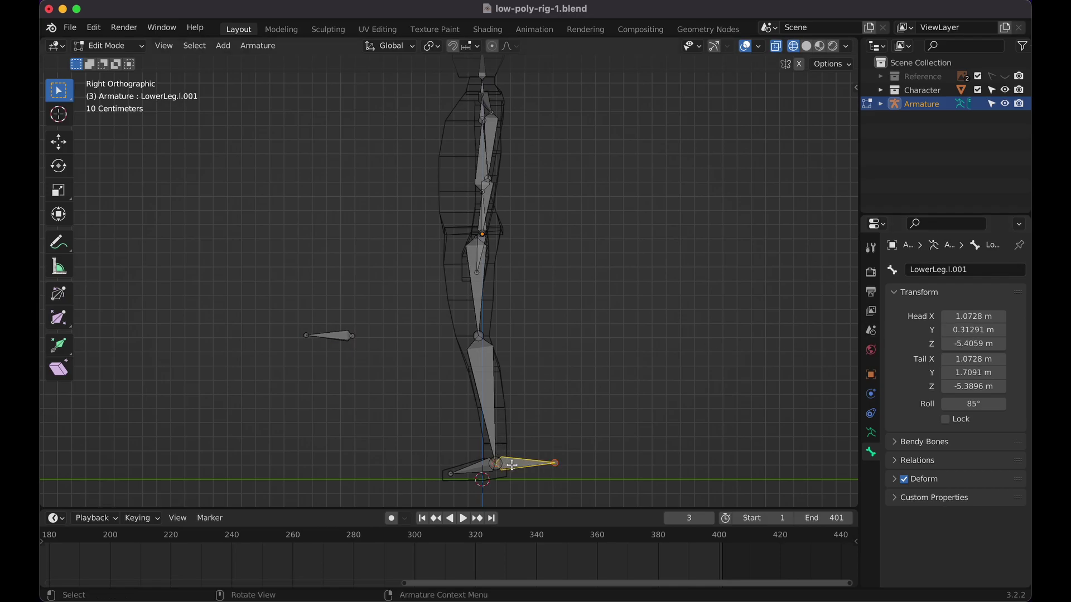
click(927, 268)
key(BackSpace)
text(IK)
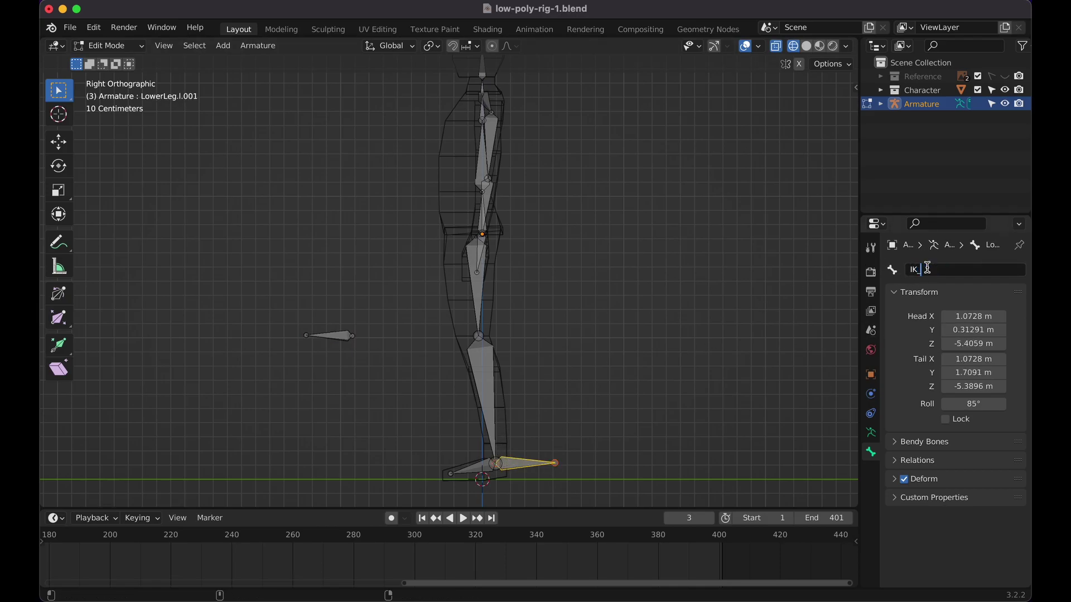
text(_Target.l)
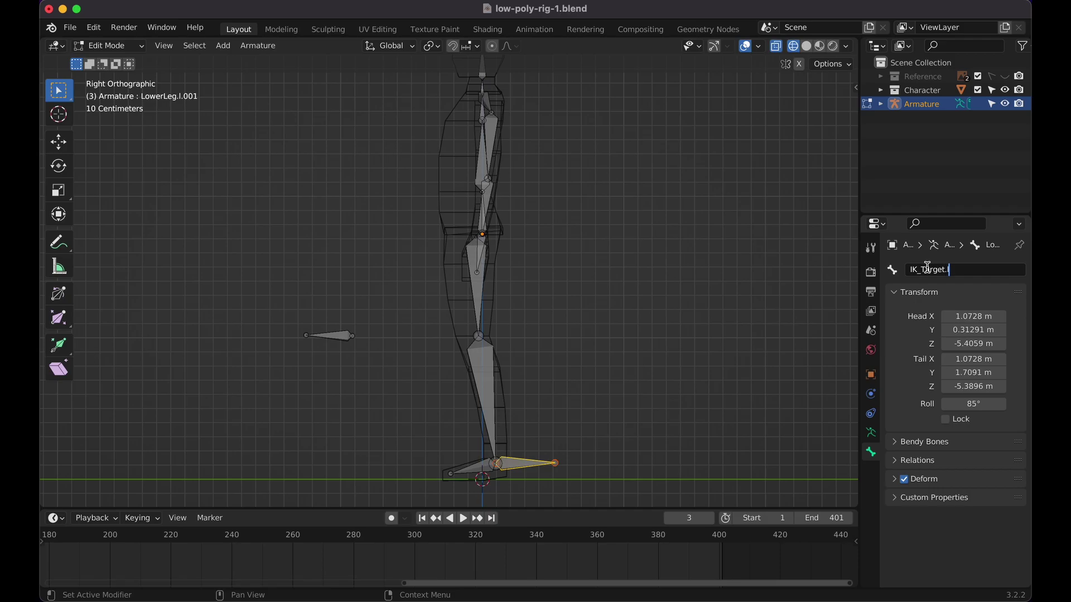
key(Return)
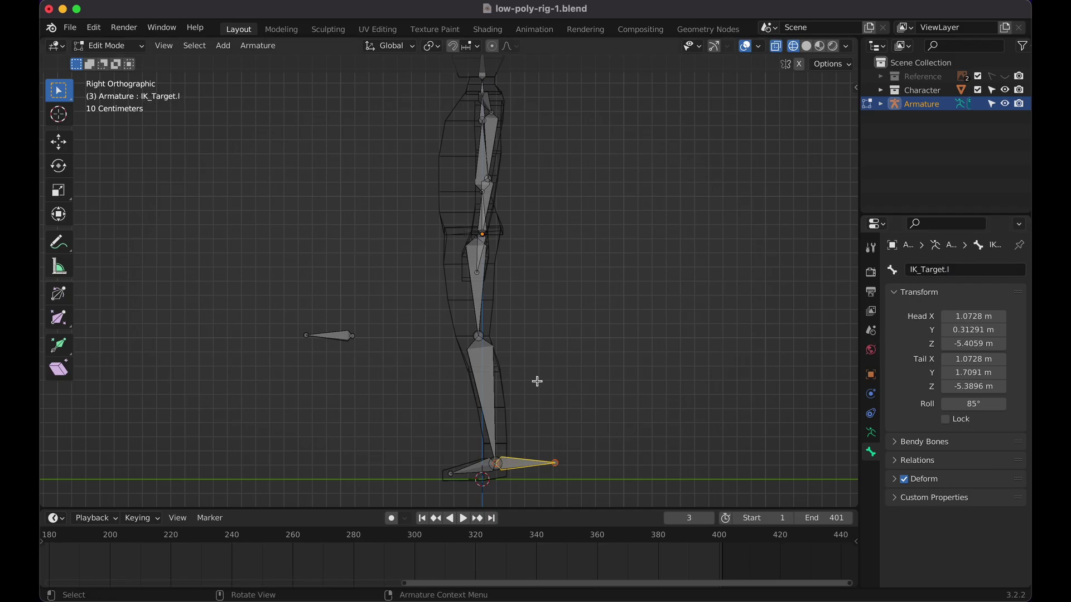
In front view, check the roll values of the bones along the spine, neck and head in turn
scroll(537, 381, left, 10)
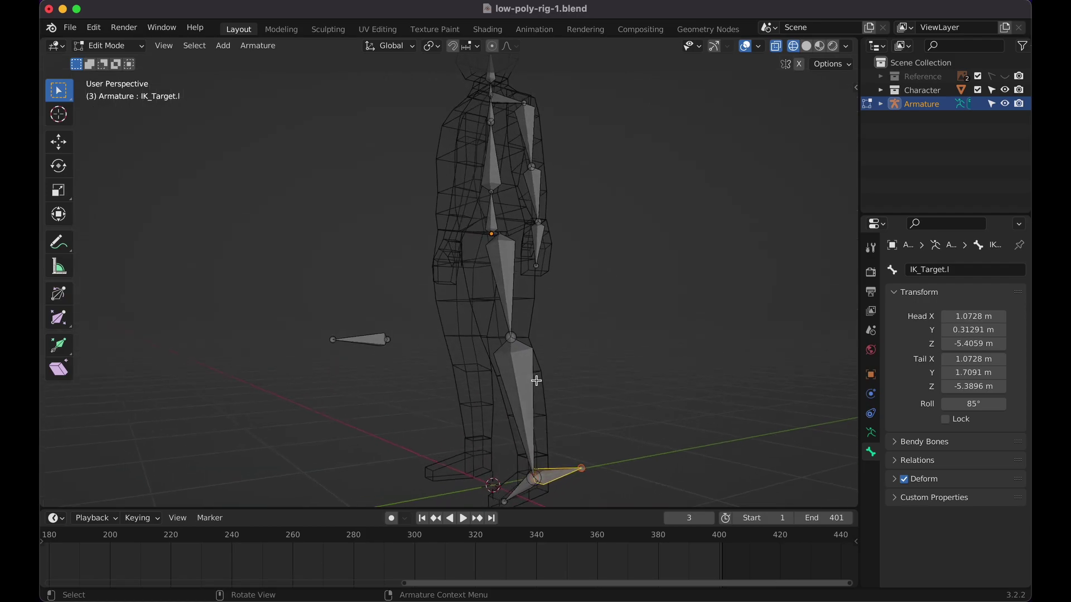
scroll(537, 381, left, 3)
key(KP_1)
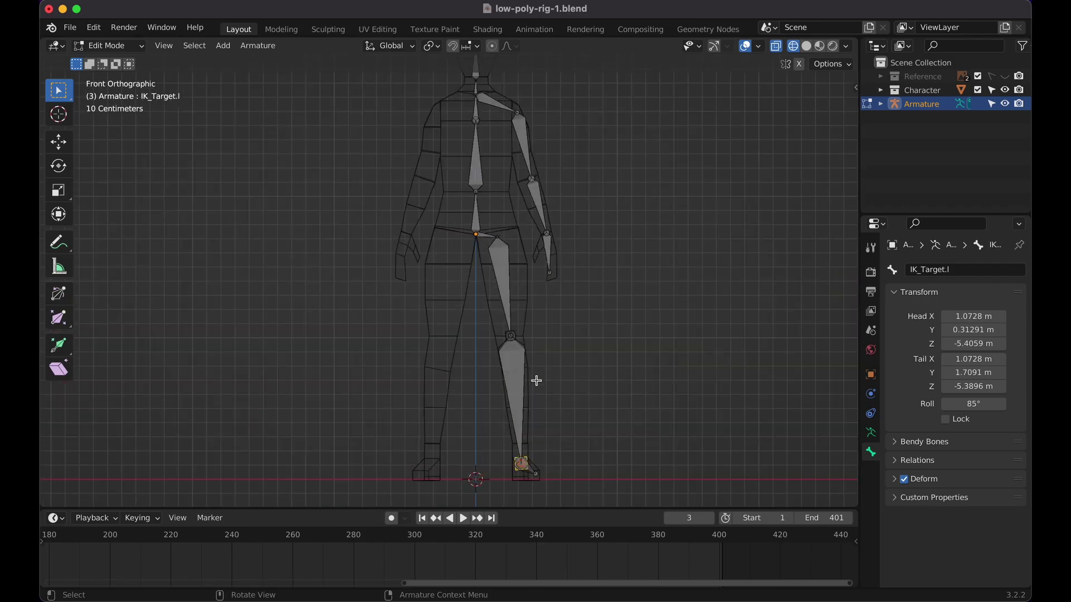
shift+scroll(549, 243, up, 2)
shift+scroll(549, 243, up, 2)
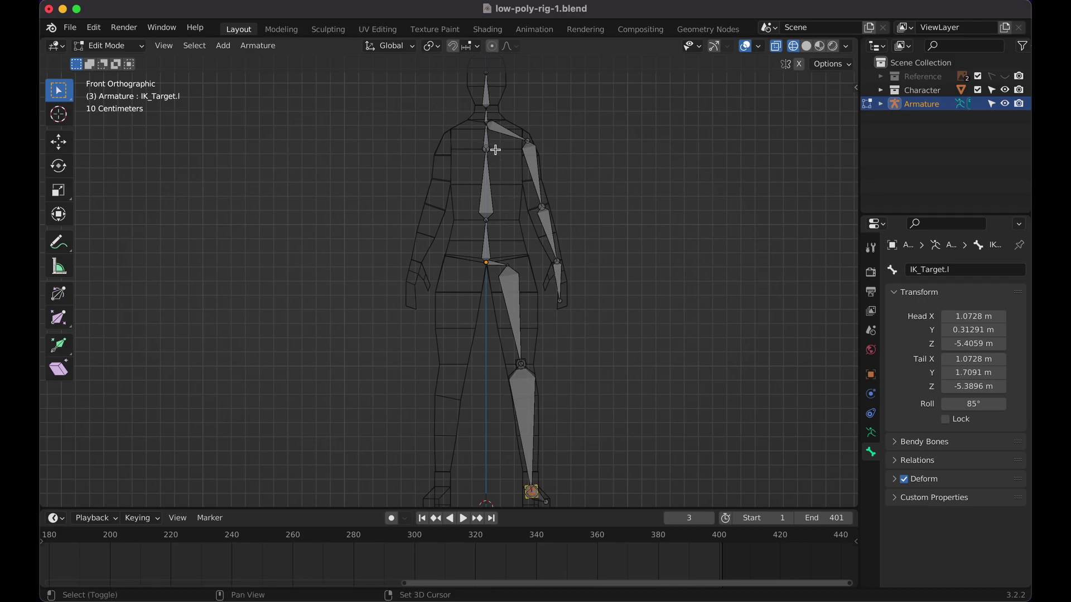
shift+scroll(495, 150, up, 2)
click(491, 280)
key(n)
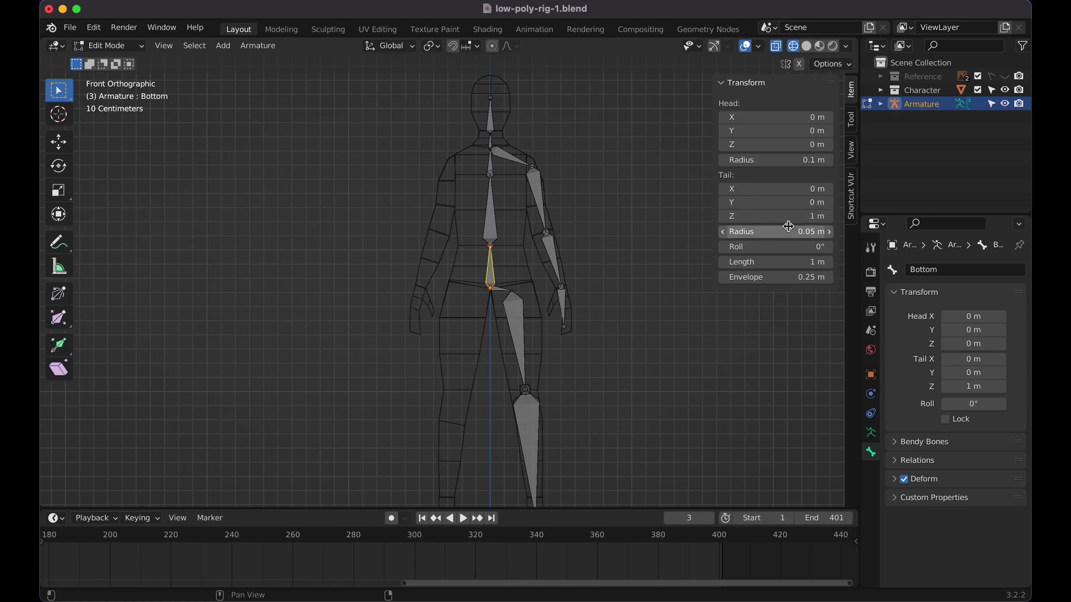
click(488, 226)
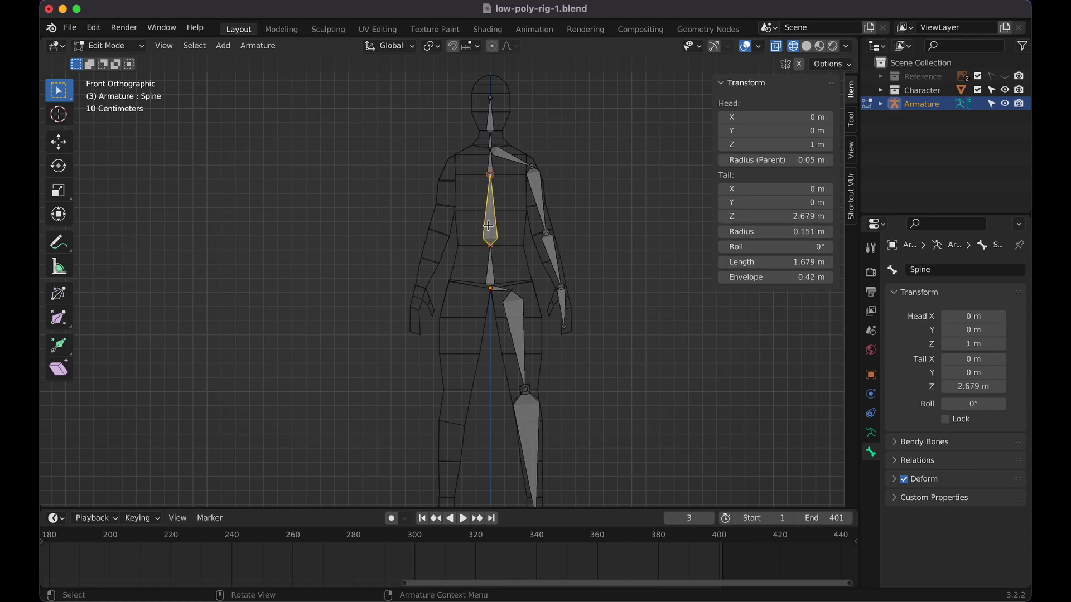
click(491, 169)
click(490, 168)
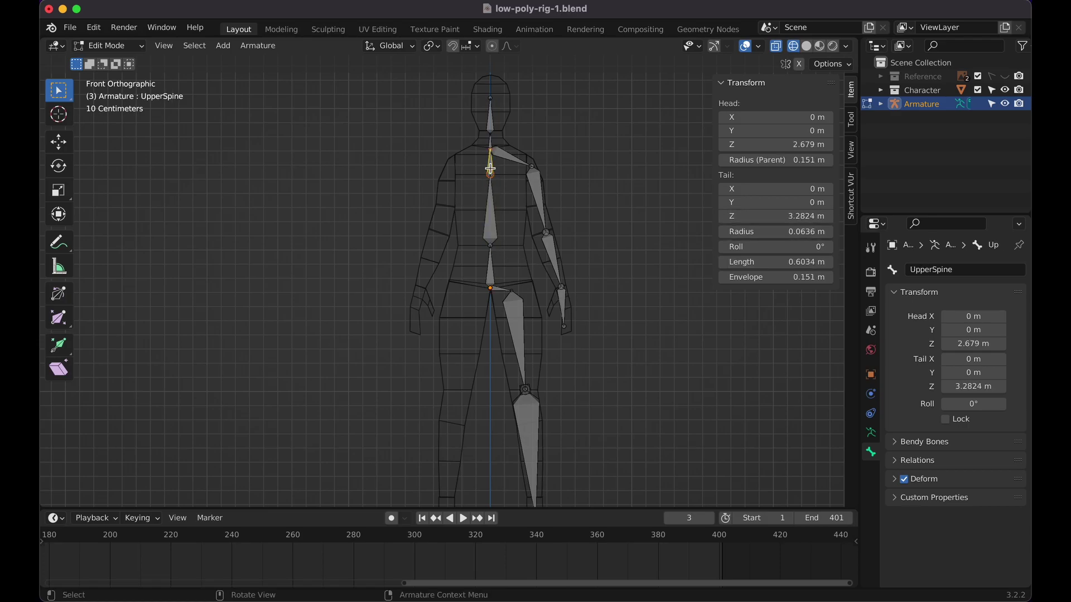
click(490, 143)
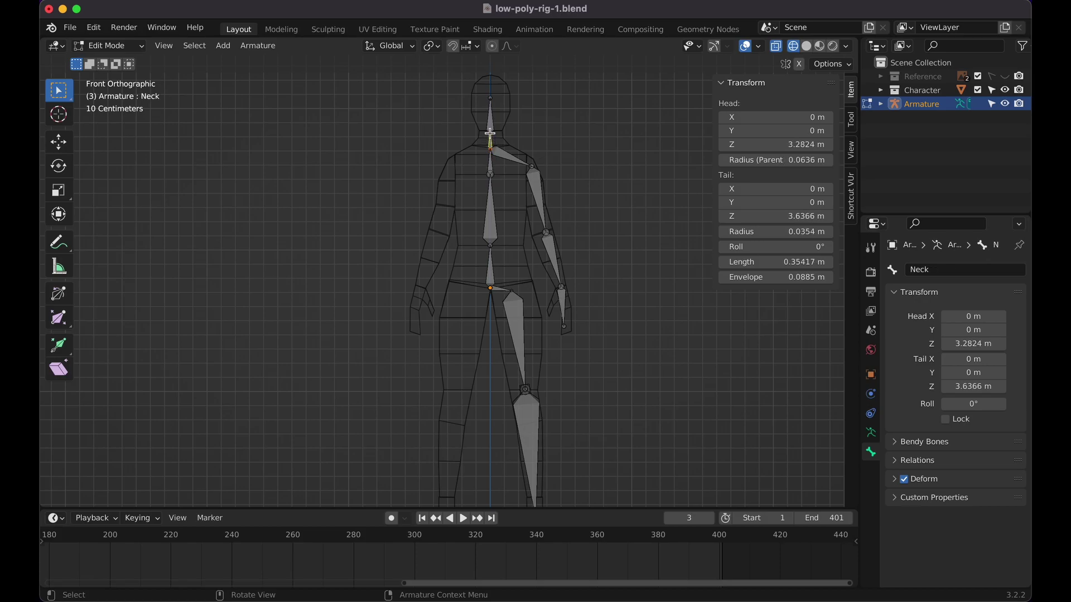
click(490, 121)
Set the roll of the left collar bone and the left upper arm bone to 0°
click(513, 160)
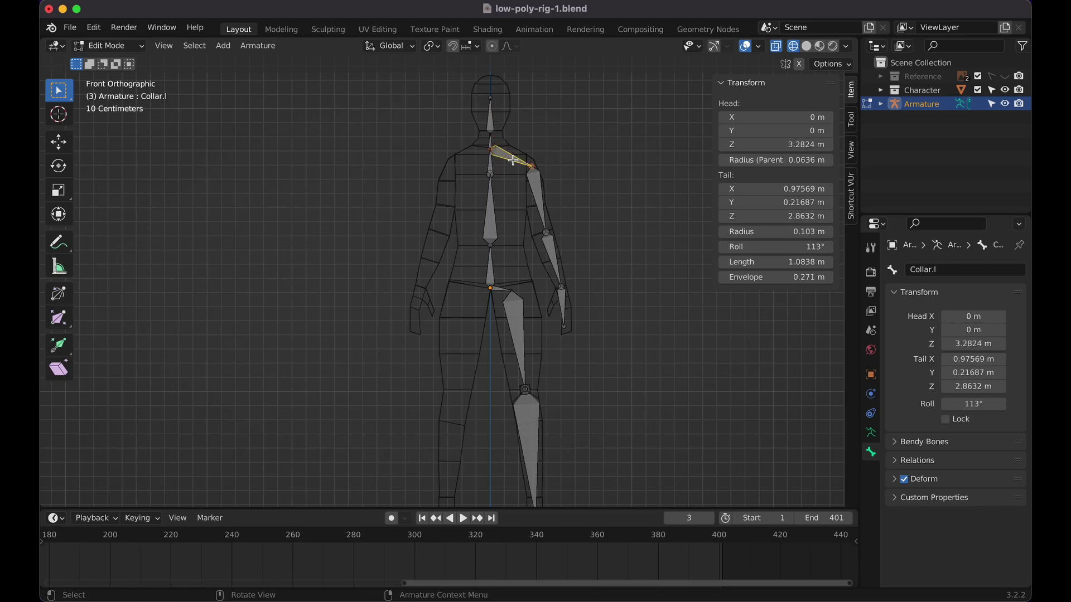
click(792, 246)
text(0)
key(Return)
click(535, 189)
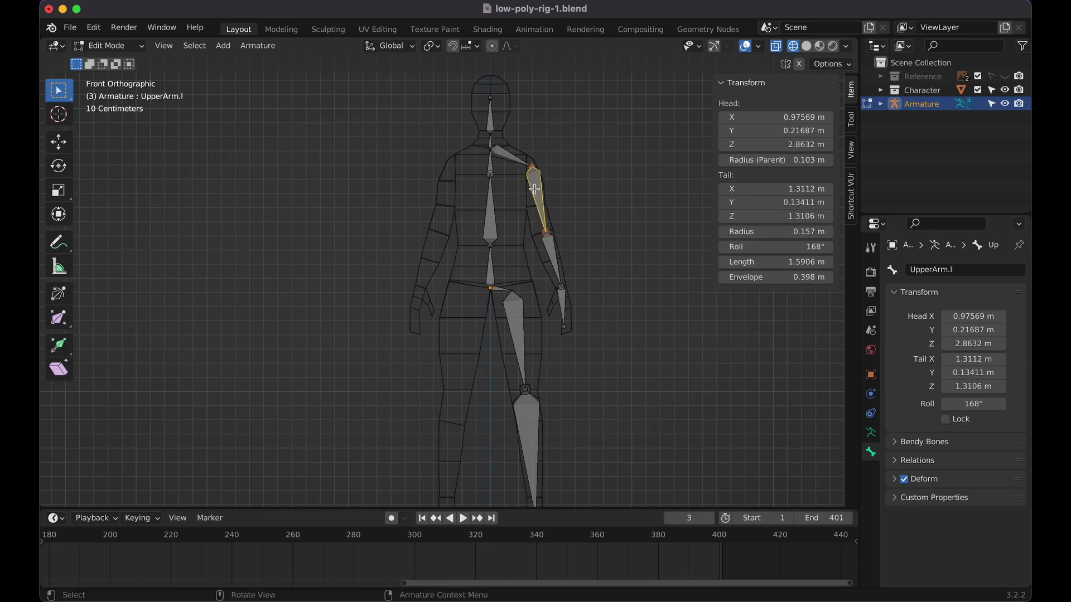
click(765, 249)
text(0)
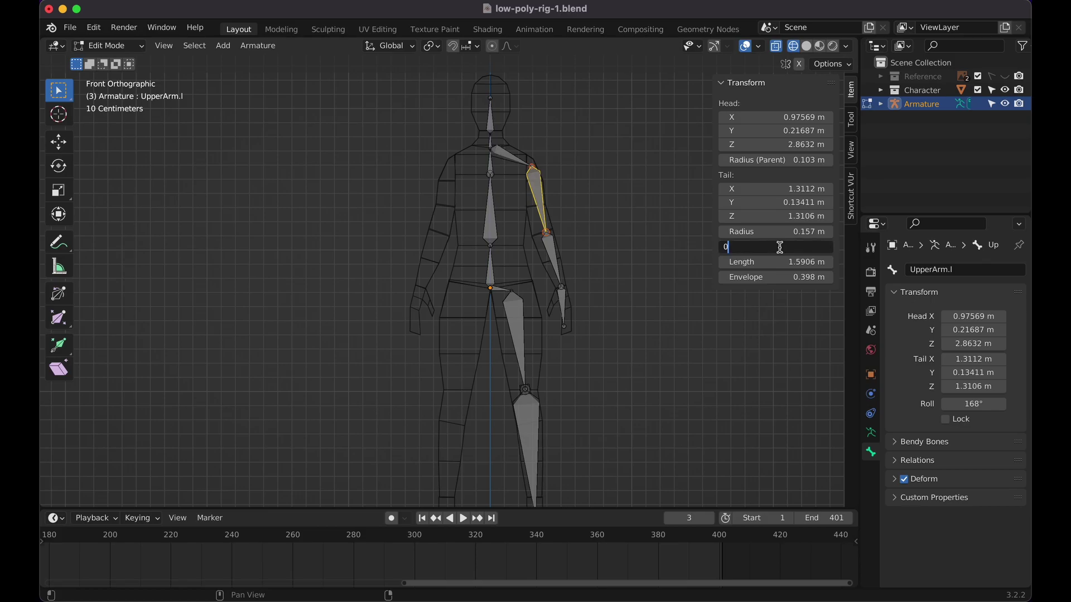
key(Return)
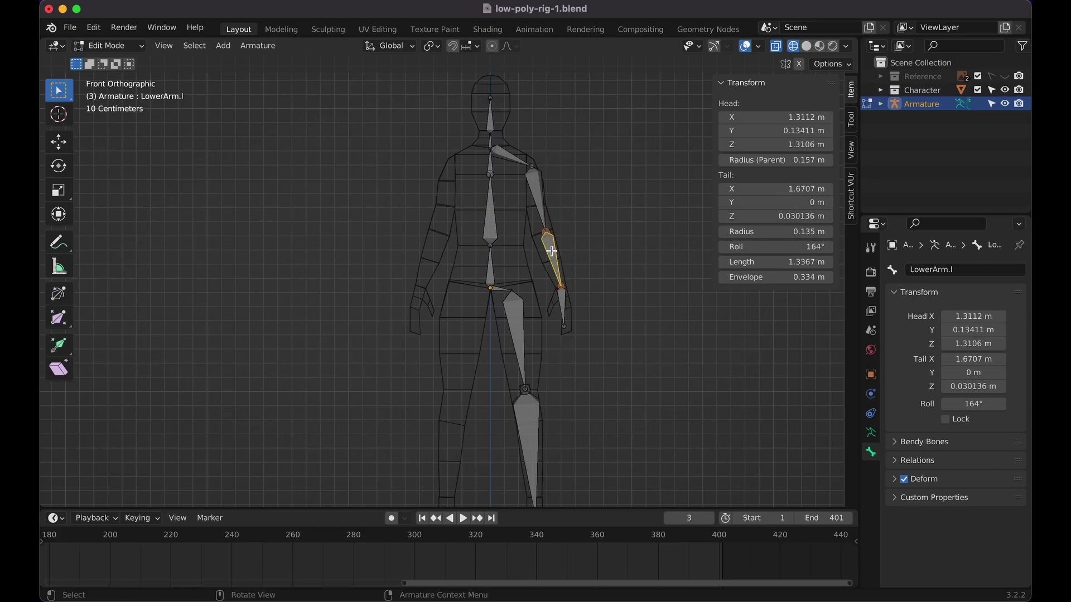
Set the roll of the left lower arm bone and the left hand bone to 0°
click(783, 248)
text(0)
key(Return)
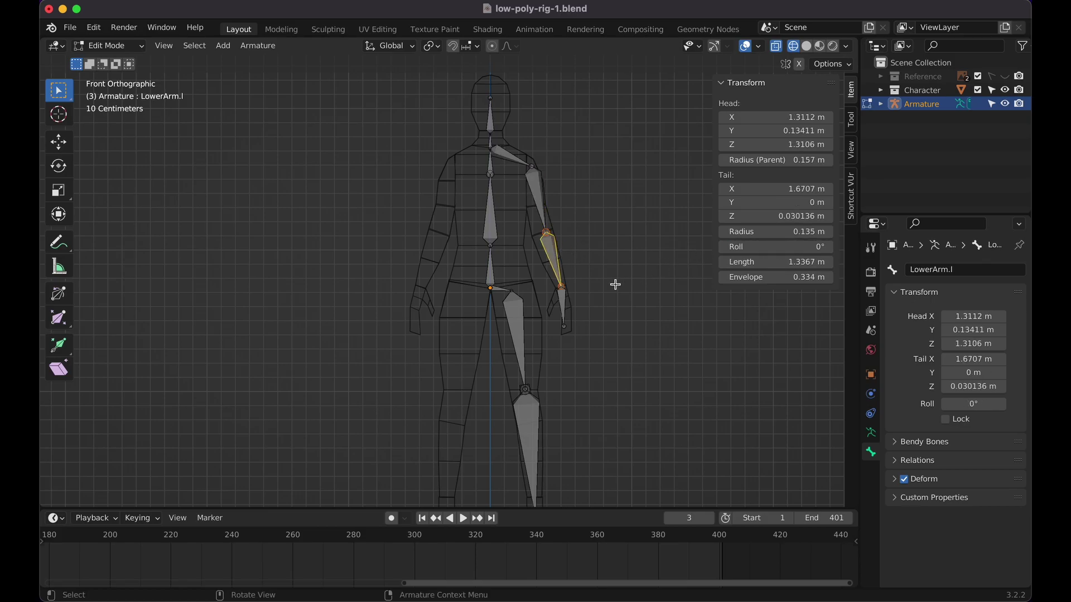
click(563, 307)
click(742, 249)
text(0)
key(Return)
Set the roll of the left hip bone and the left upper leg bone to 0°
click(503, 291)
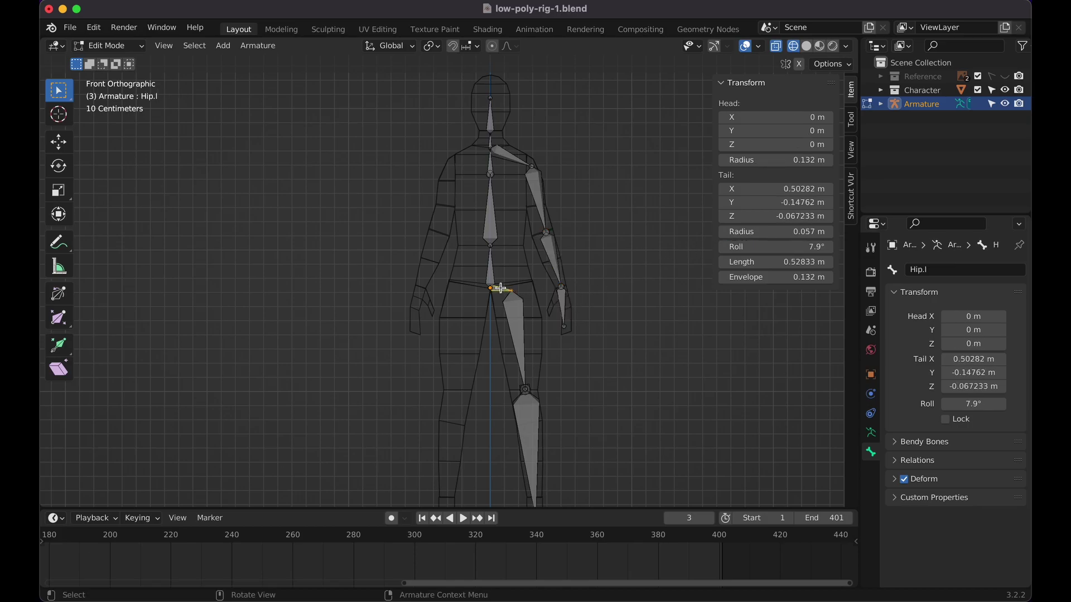
click(789, 247)
text(0)
key(Return)
click(518, 316)
shift+scroll(517, 313, down, 5)
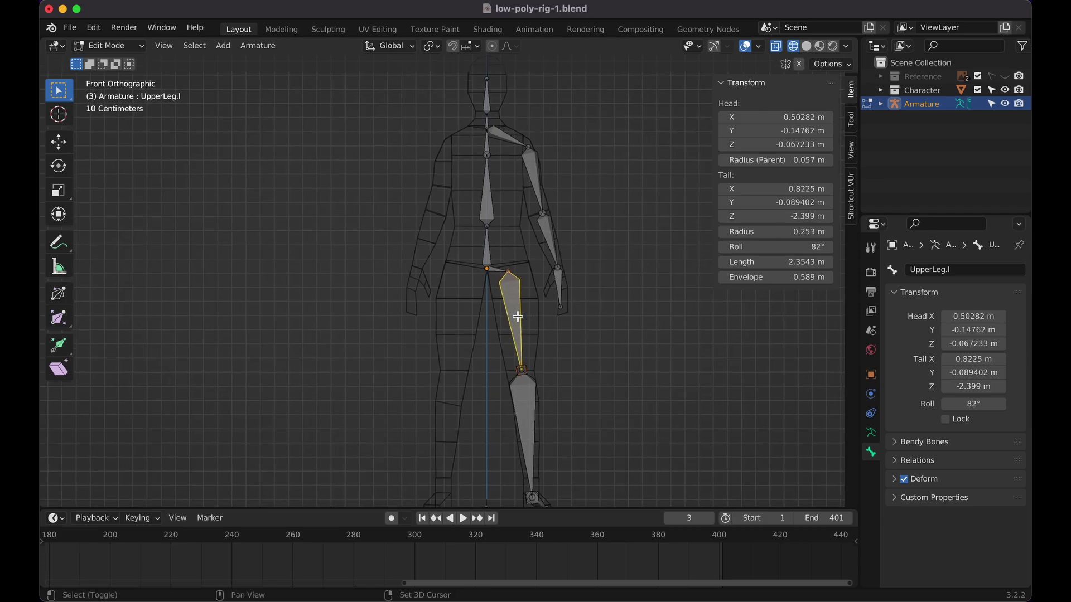
click(772, 247)
text(0)
key(Return)
Set the roll of the left lower leg bone and the left foot bone to 0°
click(520, 342)
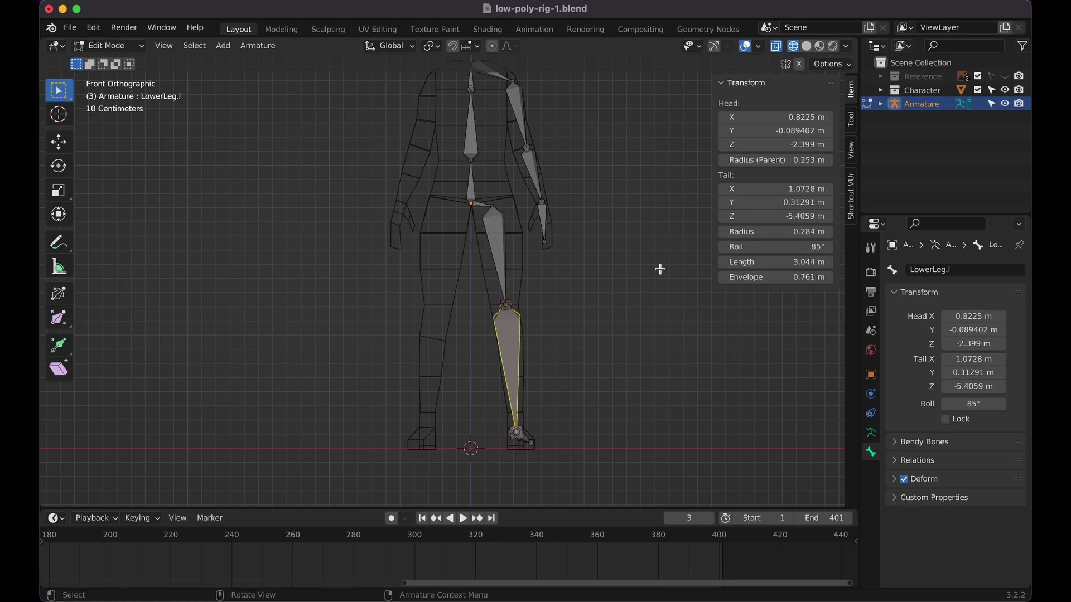
click(777, 247)
text(0)
key(Return)
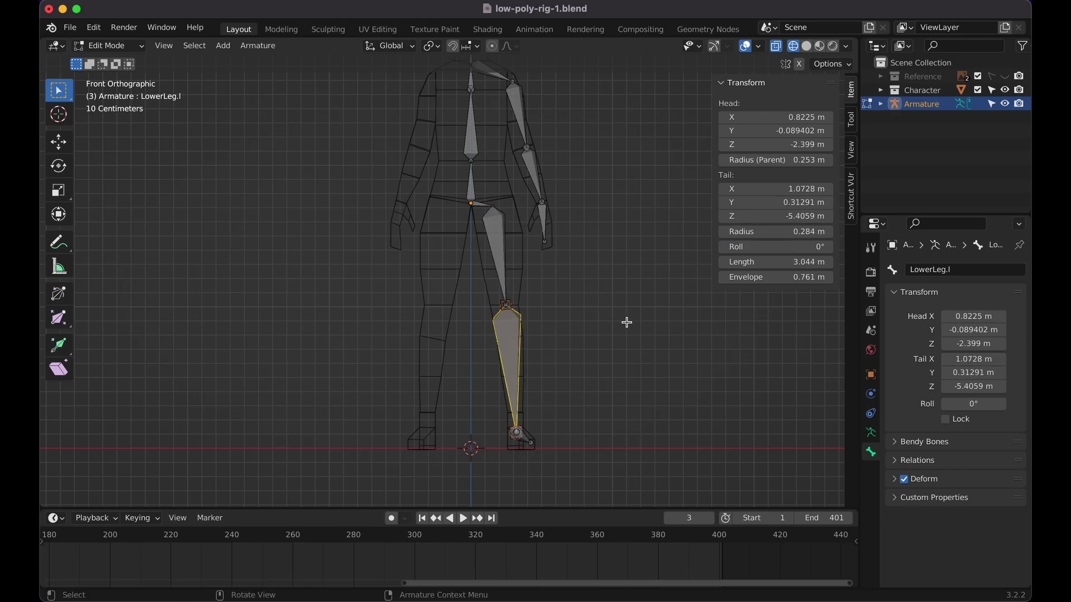
click(512, 437)
middle_drag(513, 438, 569, 366)
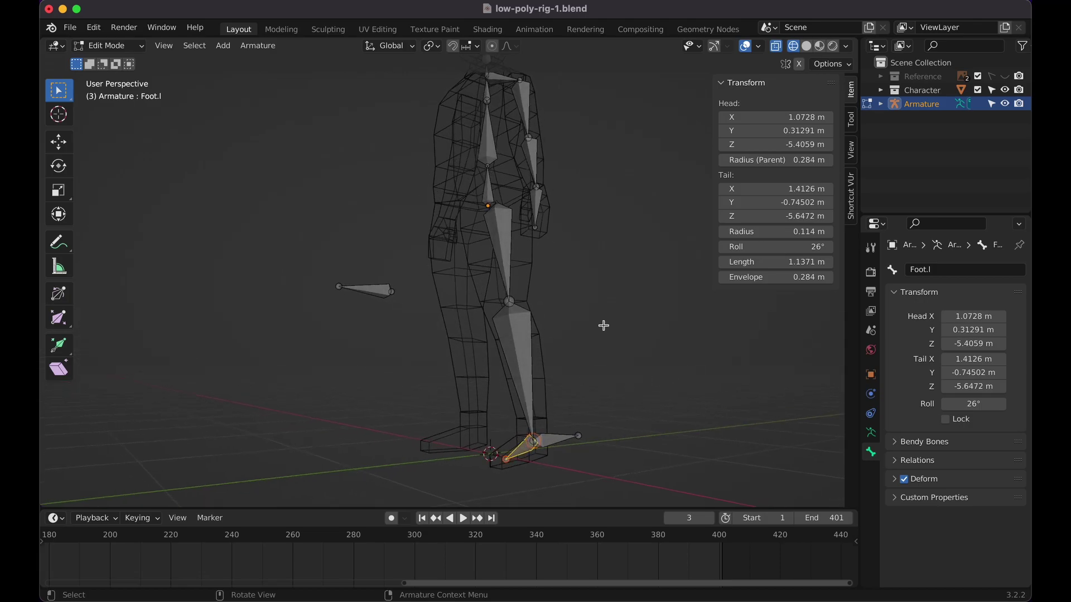
click(811, 246)
text(0)
key(Return)
Set the roll of the IK_Target.l and IK_Pole.l control bones to 0°
click(553, 436)
click(782, 247)
text(0)
key(Return)
click(393, 286)
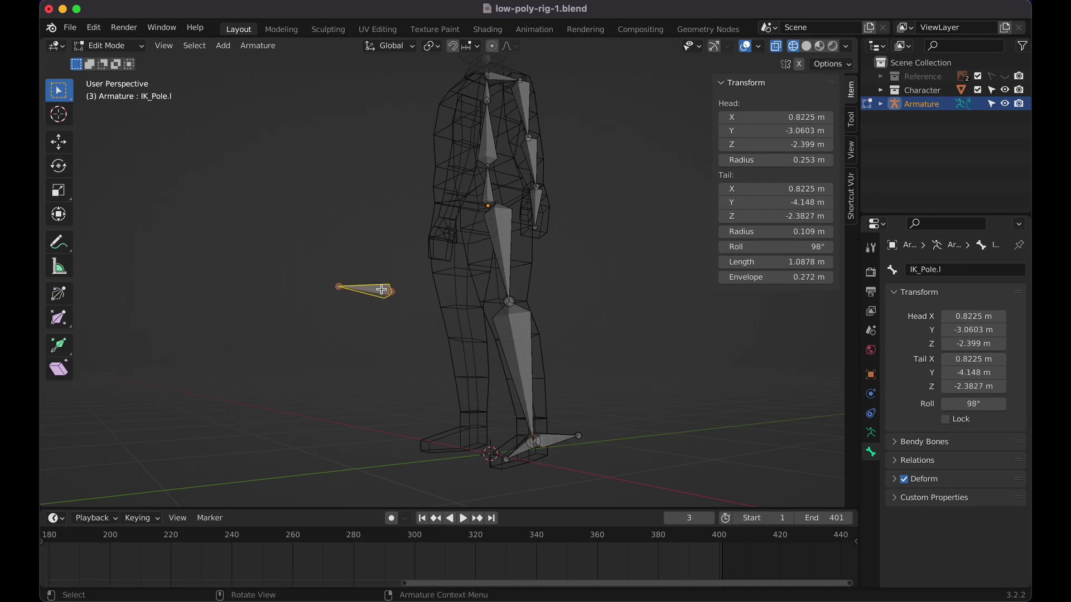
click(796, 246)
text(0)
key(Return)
Return to front view, hide the viewport's transform sidebar and save the file
key(KP_1)
key(n)
scroll(637, 343, down, 2)
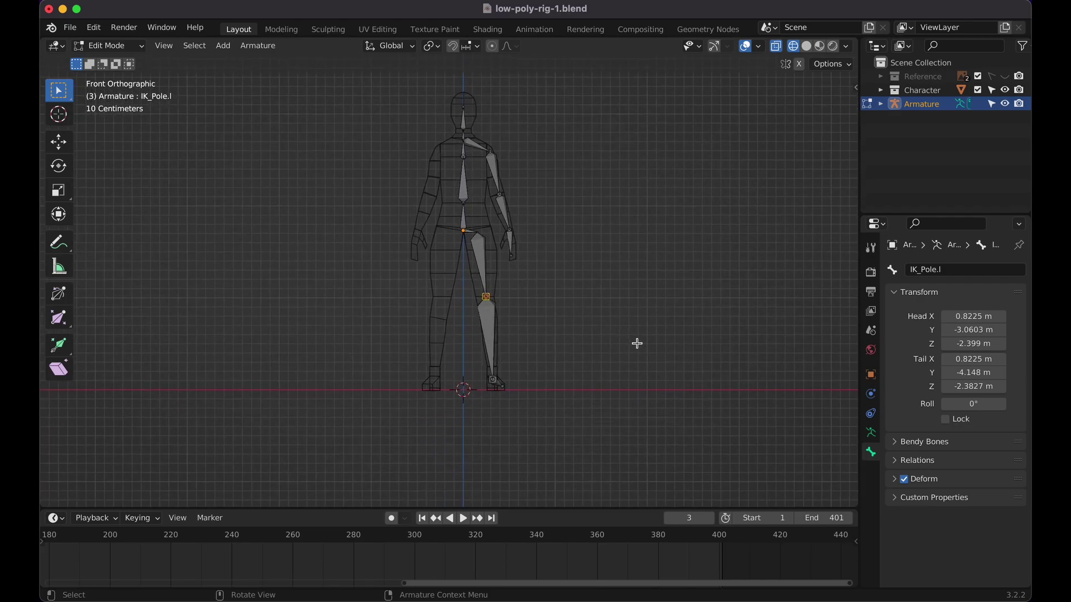
key(super+s)
shift+scroll(639, 348, up, 1)
shift+scroll(640, 348, up, 1)
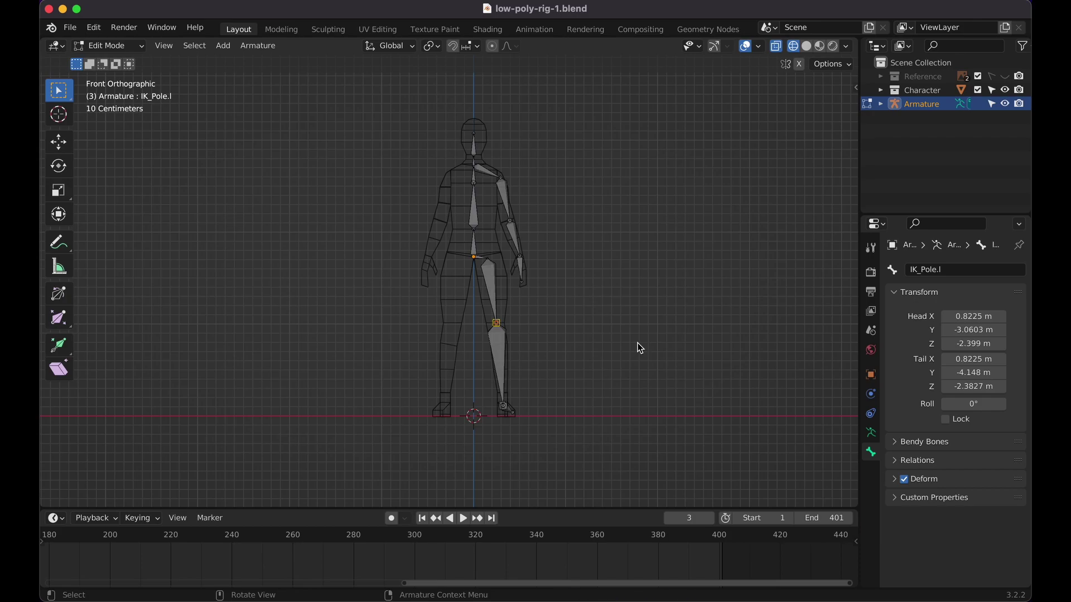
Select the Bottom bone at the base of the spine and switch the armature to Pose Mode
click(477, 253)
scroll(547, 265, right, 5)
scroll(547, 265, right, 2)
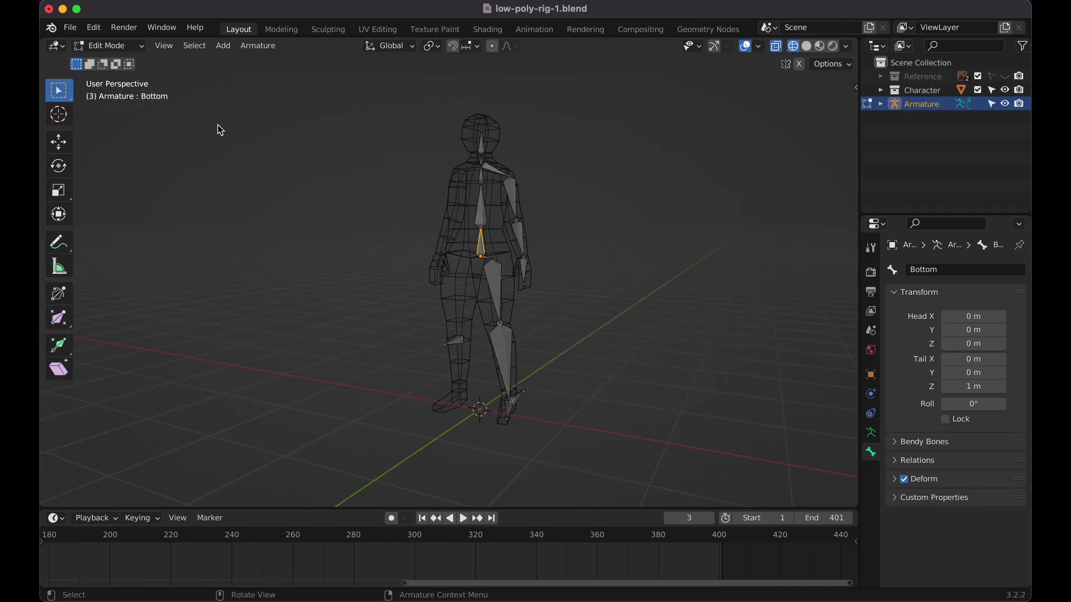
click(135, 49)
click(128, 89)
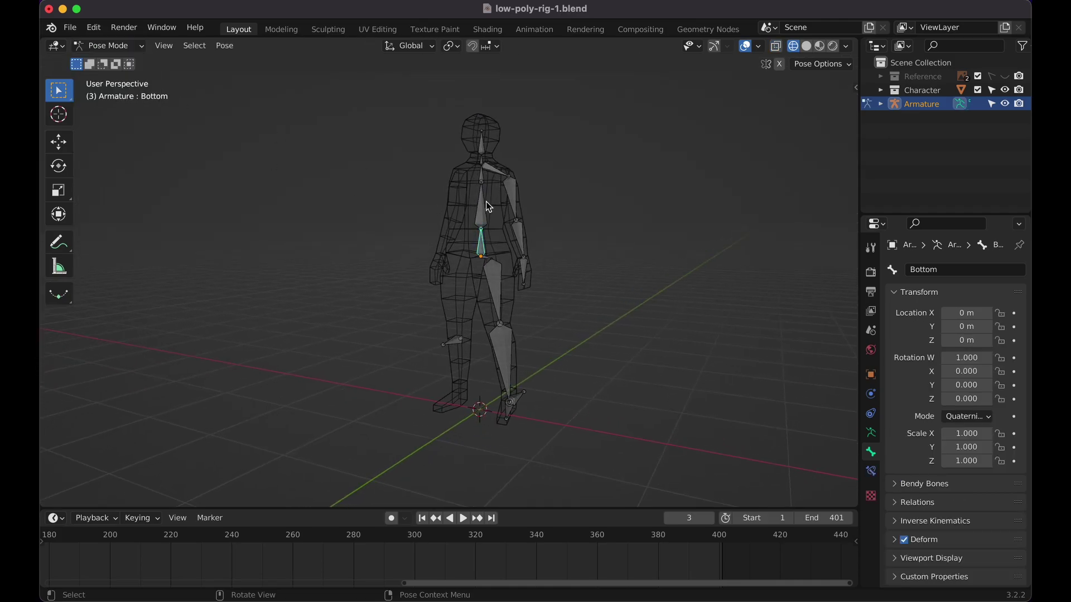
Add an Inverse Kinematics constraint to the left lower leg bone
scroll(486, 202, right, 8)
scroll(487, 202, left, 2)
click(492, 342)
scroll(491, 343, right, 8)
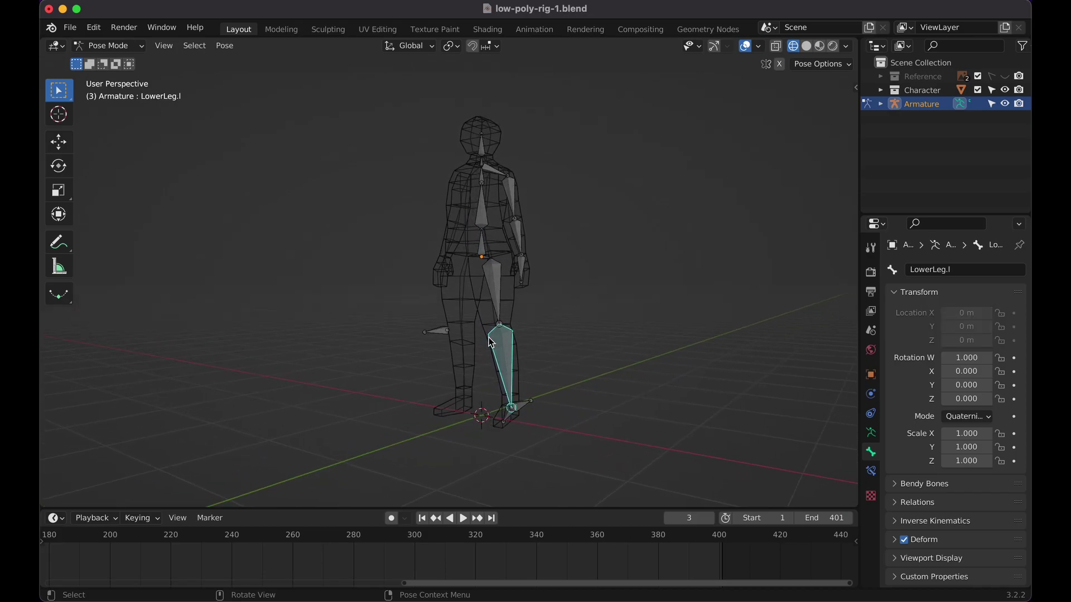
click(872, 472)
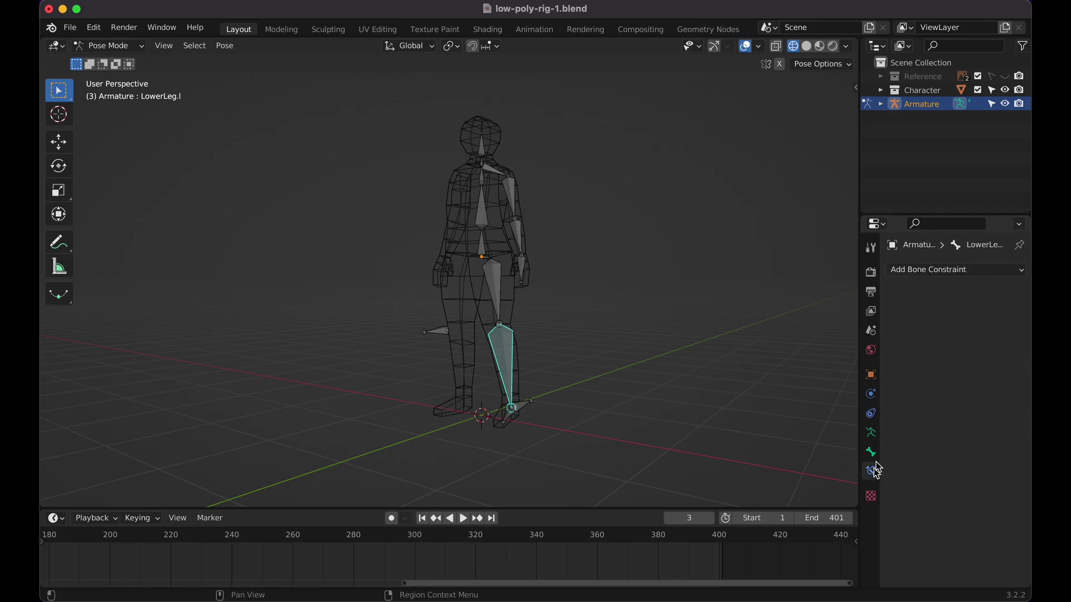
click(960, 273)
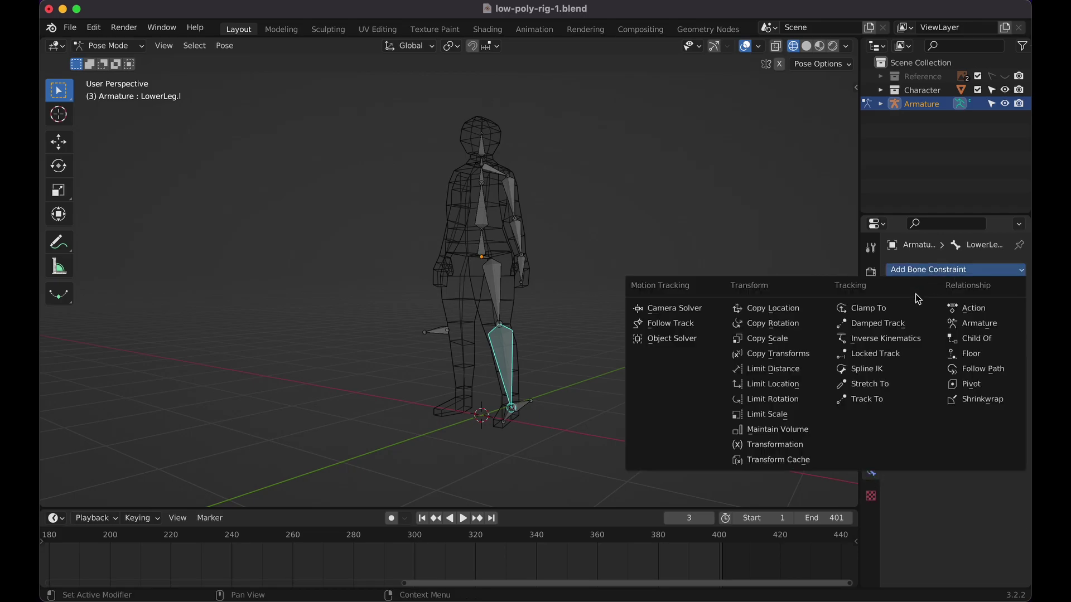
click(902, 339)
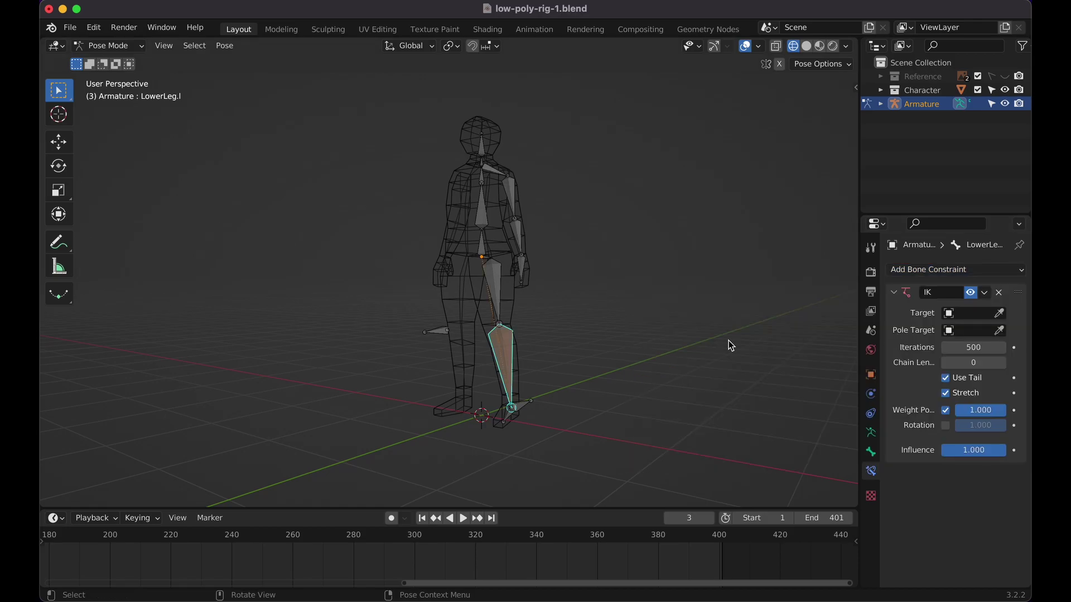
Set the IK constraint's target to the Armature with IK_Target.l as its bone
scroll(728, 341, right, 5)
scroll(730, 346, right, 3)
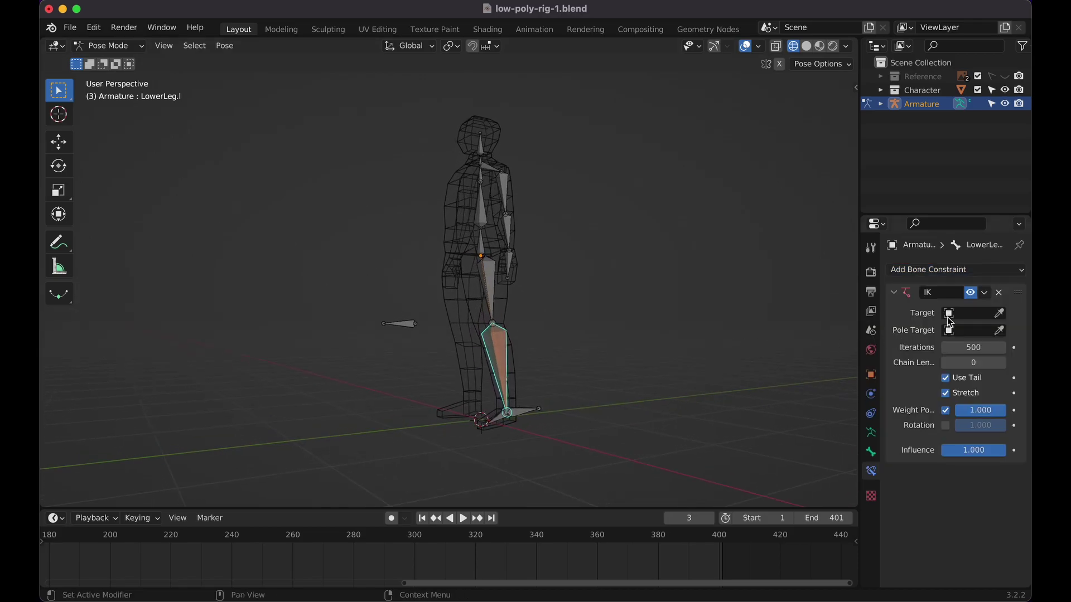
click(987, 314)
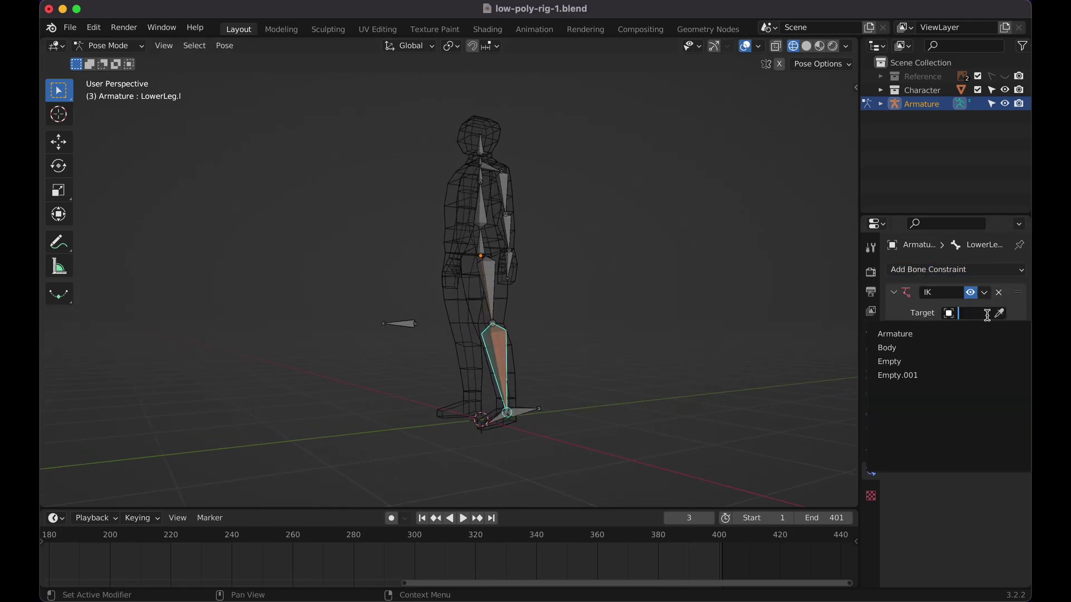
click(940, 333)
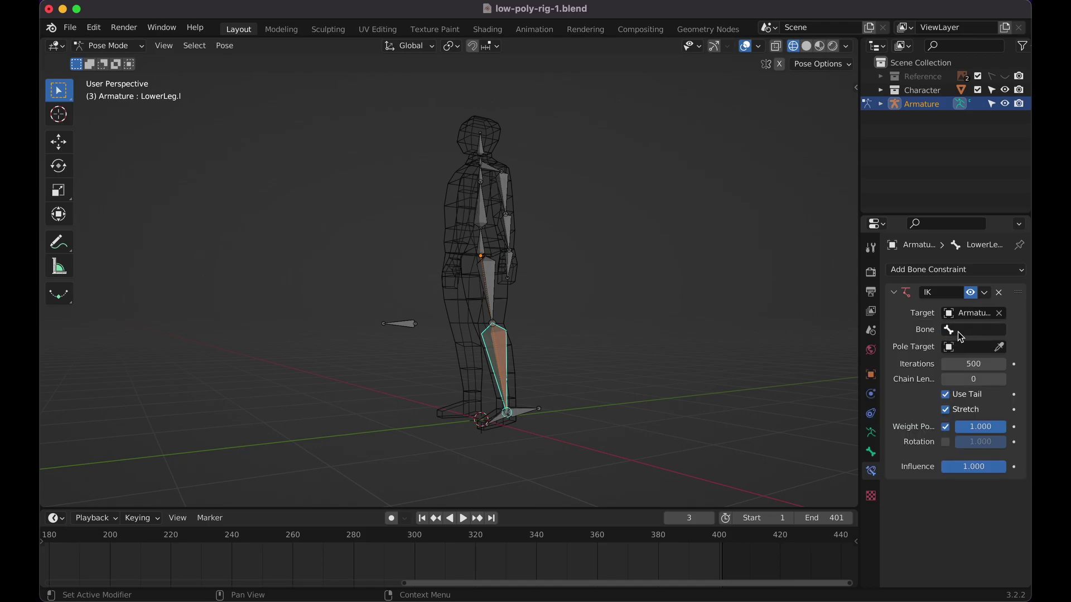
click(975, 331)
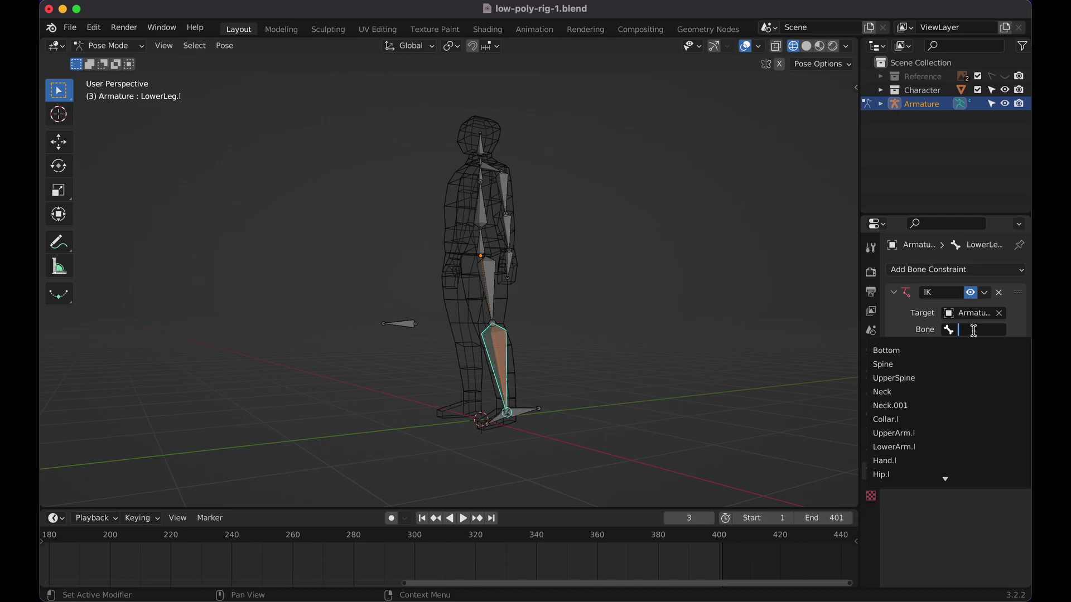
text(tar)
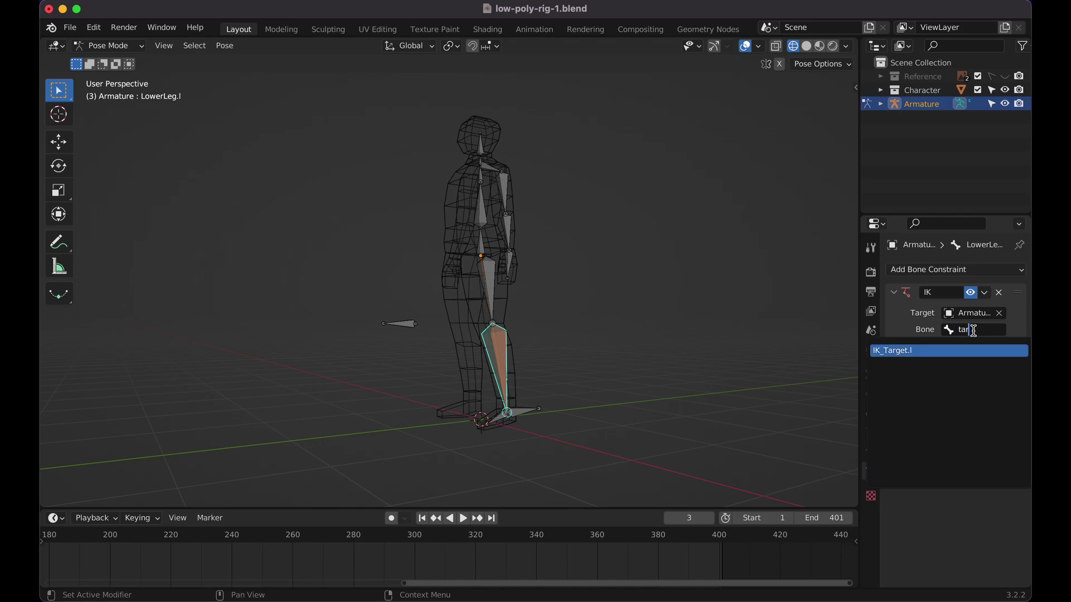
click(896, 351)
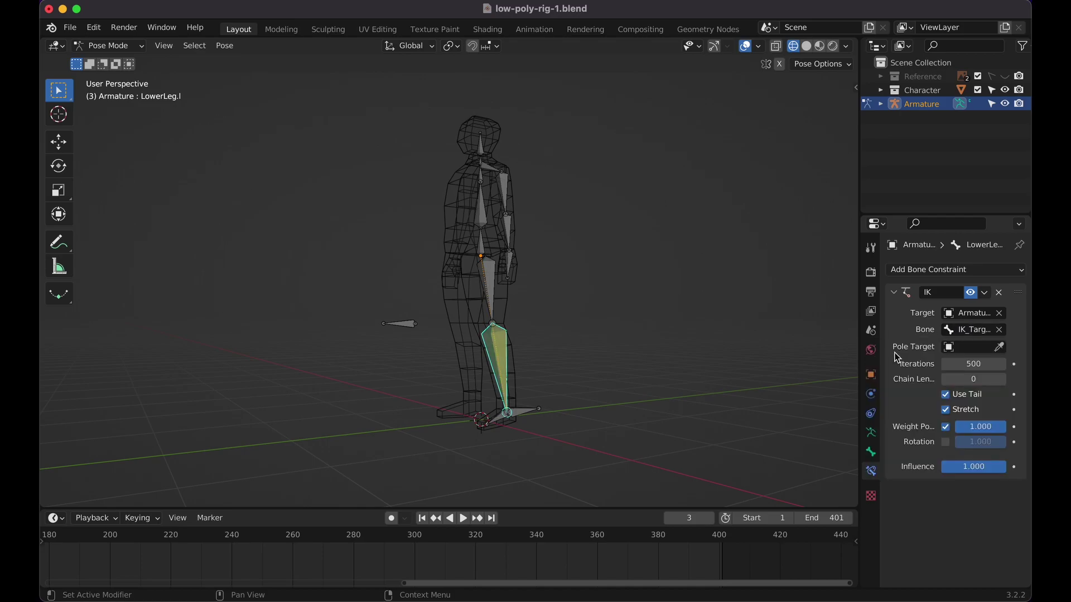
Set the IK constraint's pole target to the Armature with IK_Pole.l as its bone
click(967, 348)
click(925, 368)
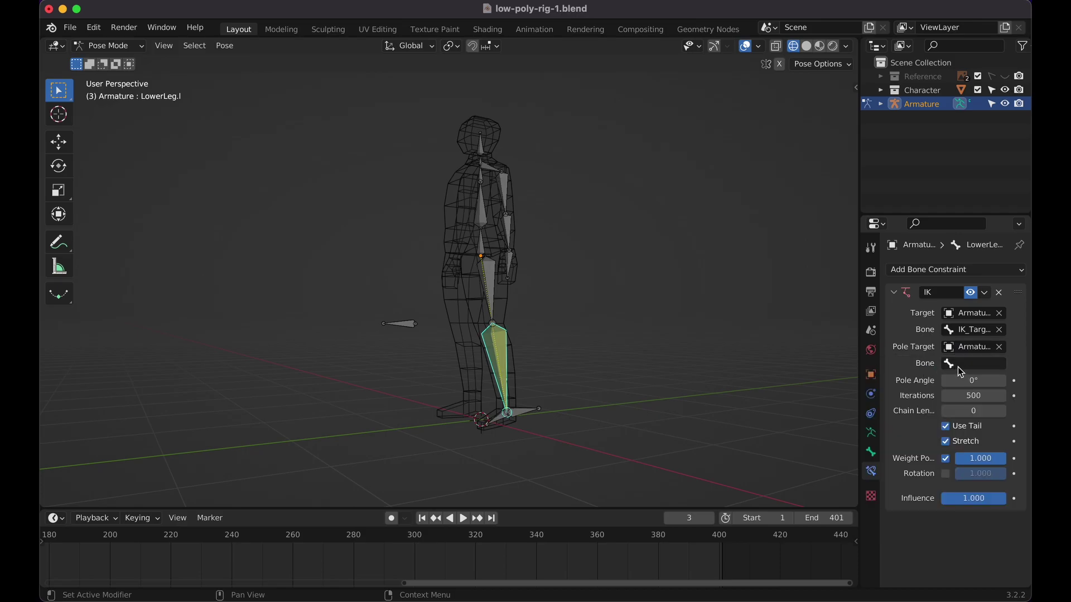
click(975, 365)
text(pole)
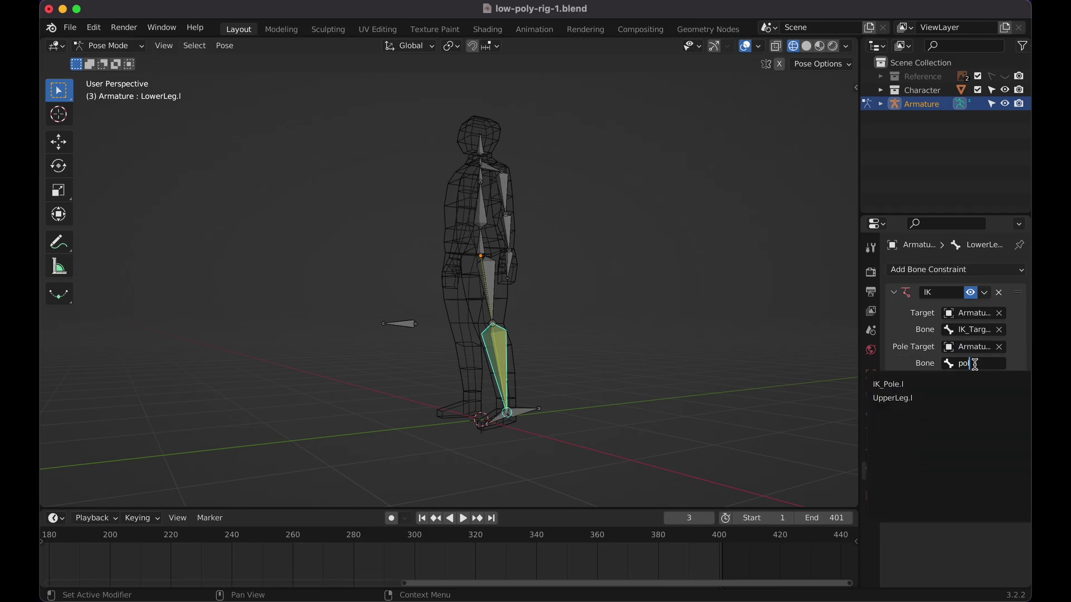
click(919, 385)
Set the IK constraint's chain length to 2 so that it covers only the left leg's upper and lower bones
scroll(749, 340, right, 5)
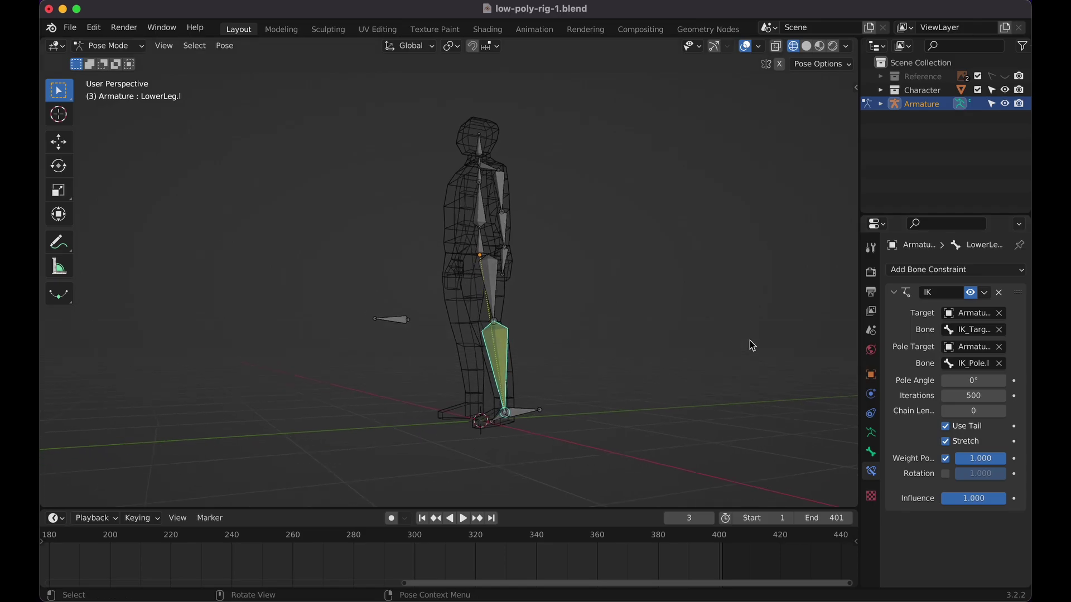
scroll(750, 340, left, 5)
scroll(750, 340, left, 5)
scroll(750, 340, right, 4)
scroll(750, 340, up, 3)
scroll(750, 340, right, 5)
scroll(749, 341, down, 3)
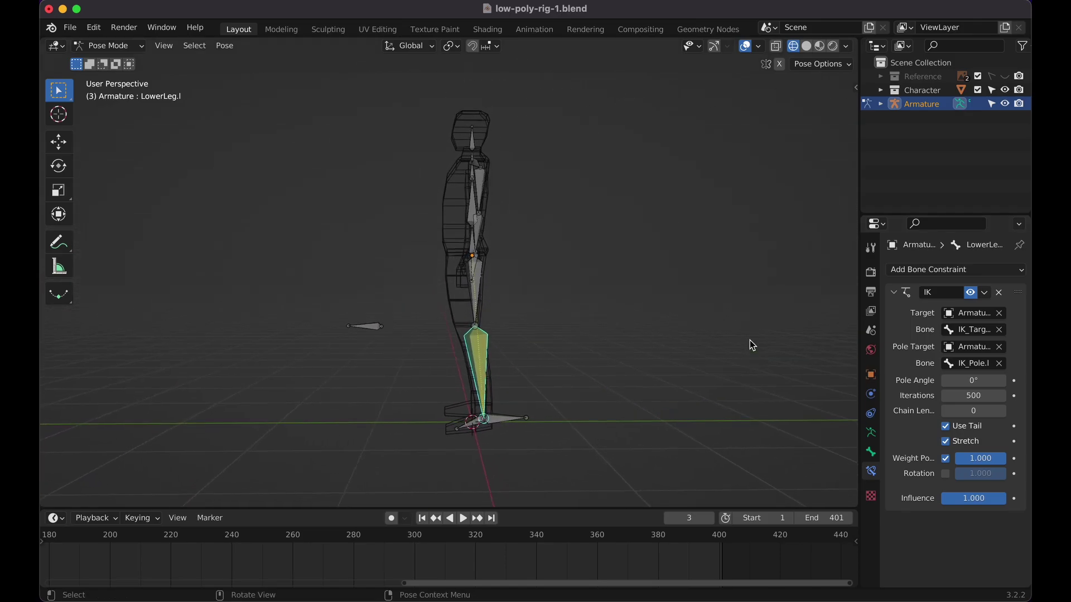
scroll(750, 340, left, 3)
scroll(750, 340, up, 3)
scroll(750, 340, left, 3)
scroll(749, 339, down, 2)
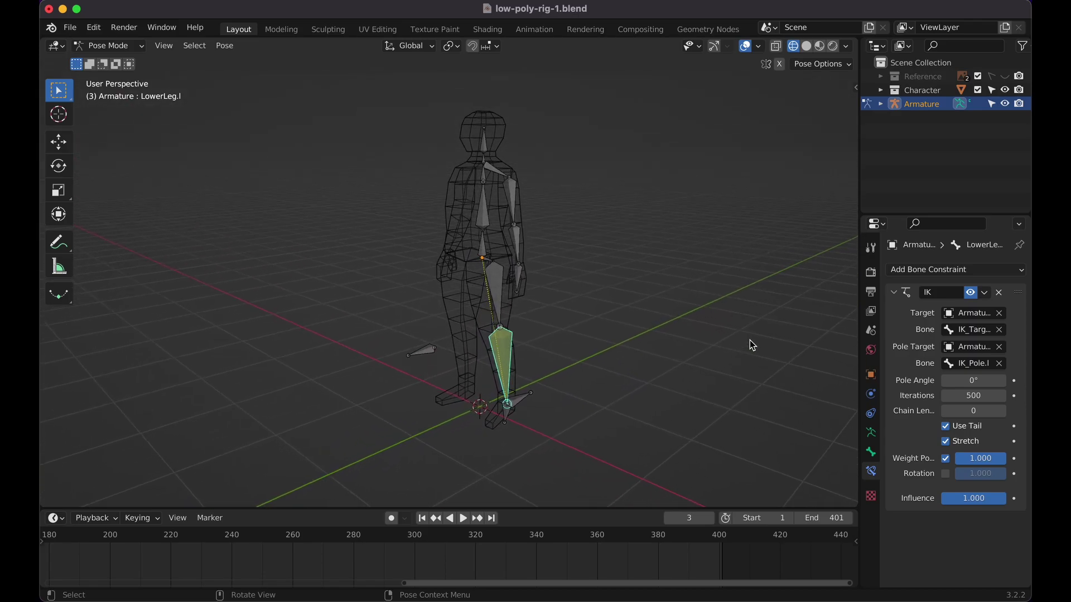
click(1004, 413)
click(1004, 412)
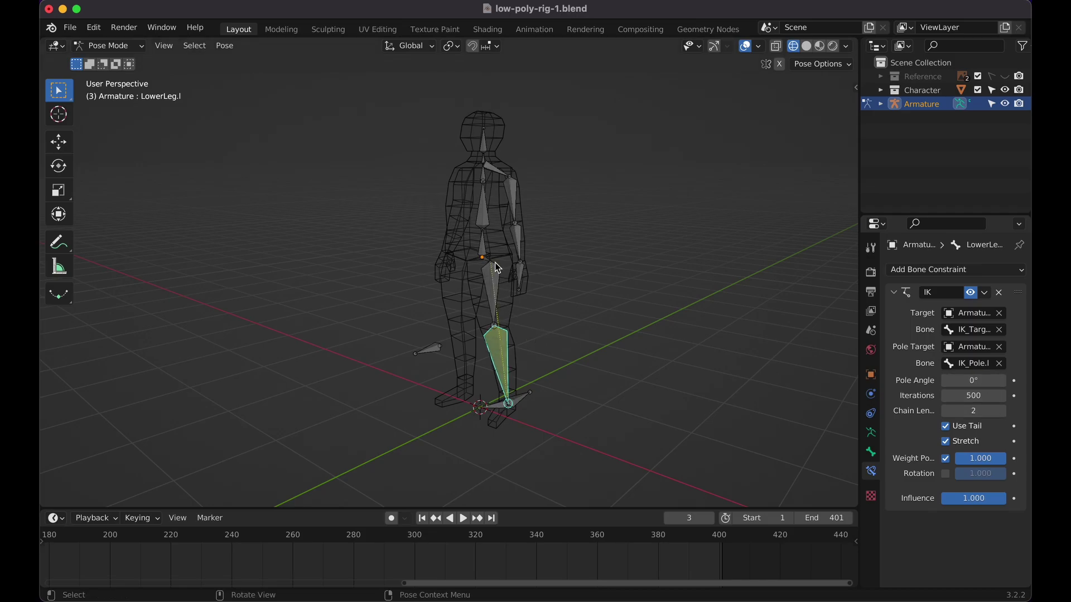
Set the pole angle of the left leg's IK constraint to -90°
click(983, 381)
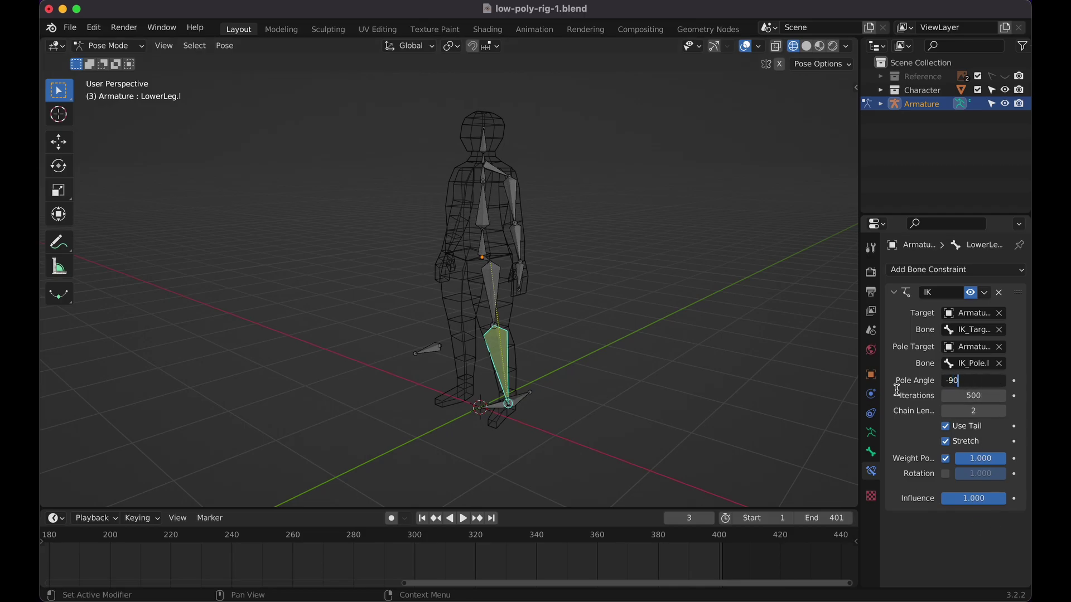
key(Return)
scroll(577, 321, right, 10)
scroll(576, 321, left, 6)
scroll(576, 322, left, 3)
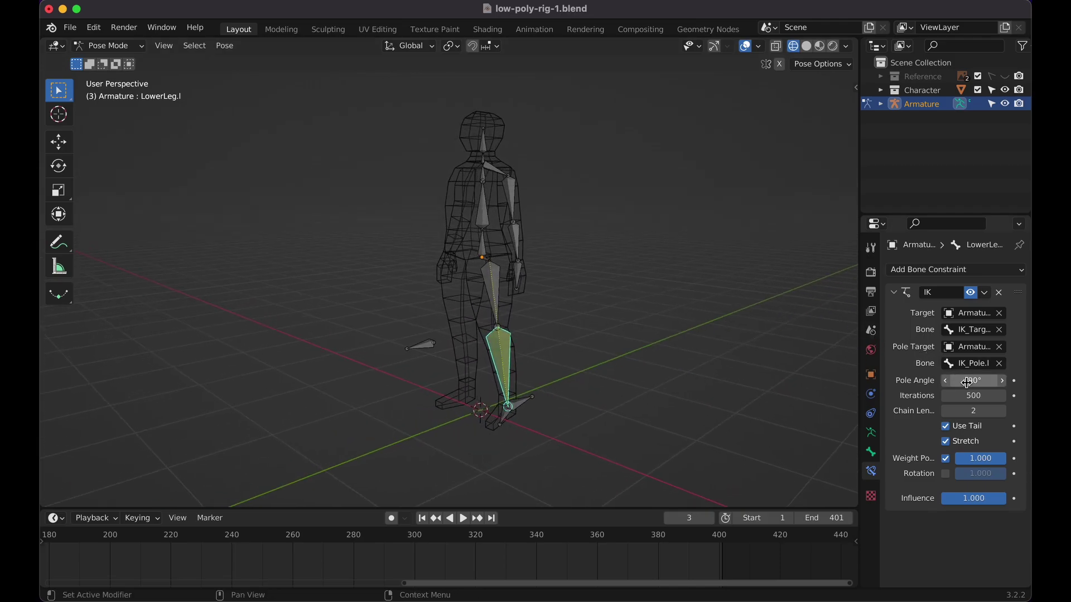
Try moving the IK_Target.l bone forward and up to test how the left leg bends
scroll(640, 401, left, 10)
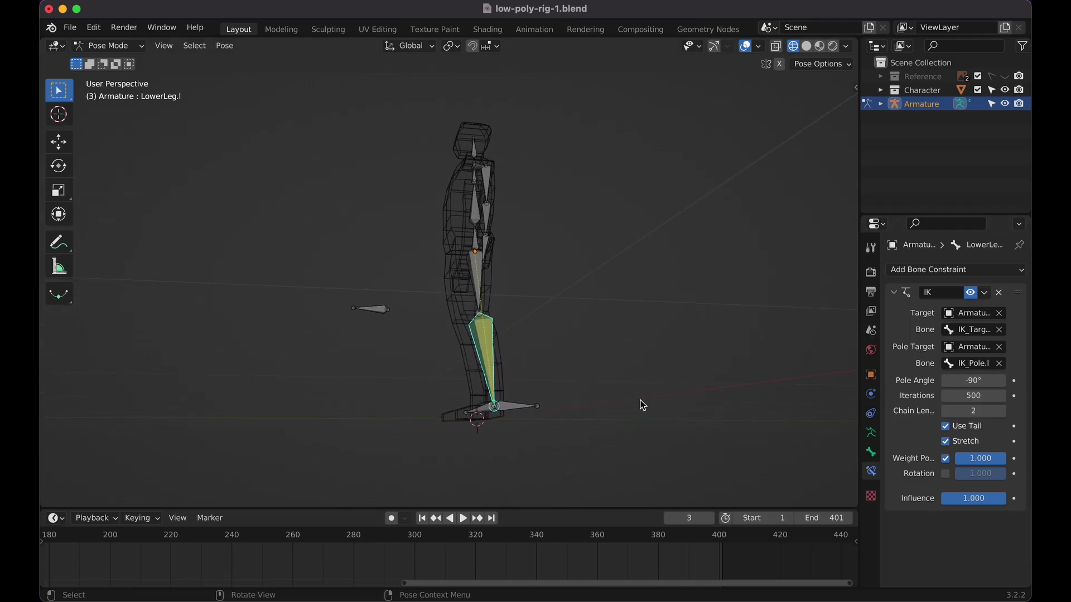
scroll(636, 432, up, 8)
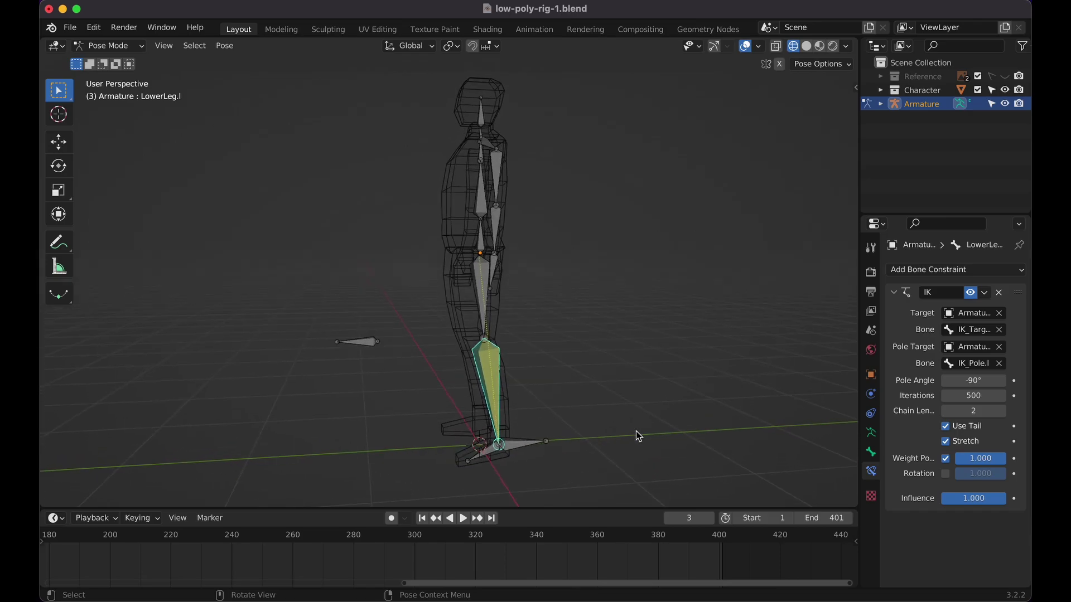
shift+scroll(636, 431, left, 5)
scroll(638, 437, right, 5)
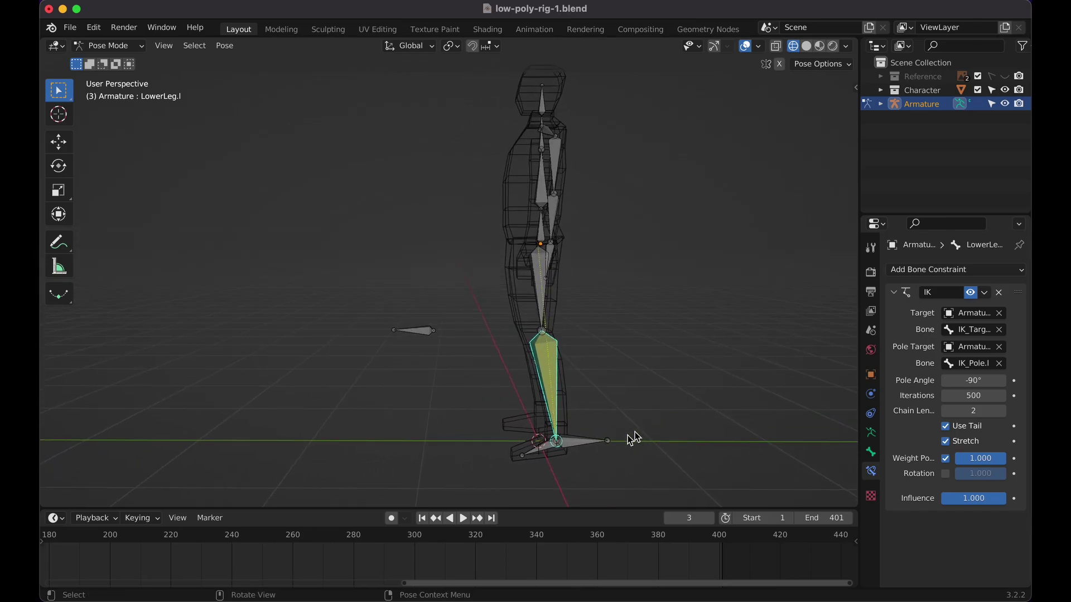
click(574, 445)
key(g)
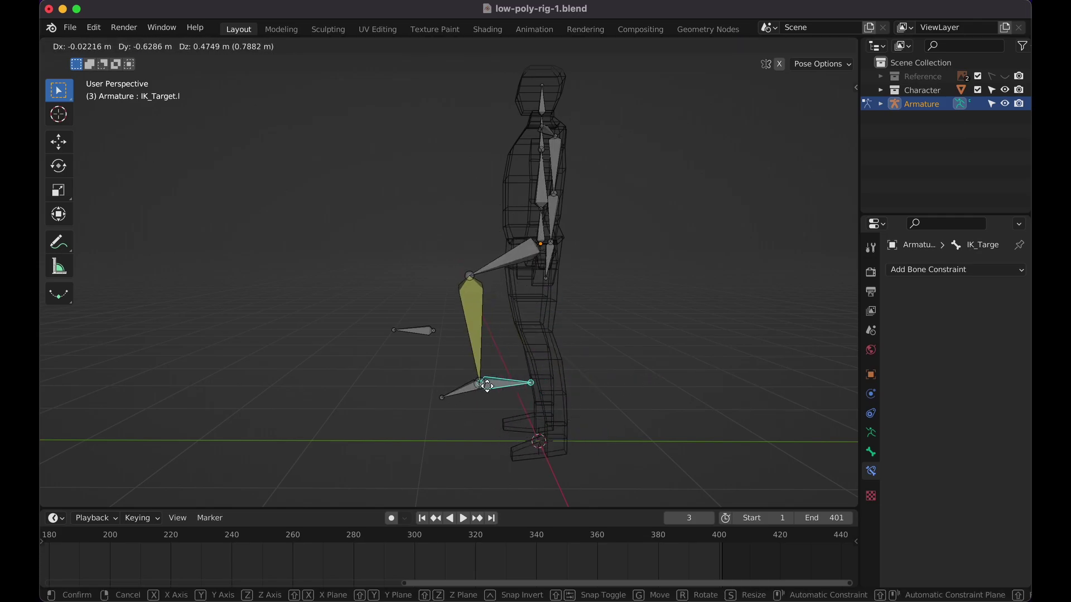
right_click(559, 414)
middle_drag(559, 415, 559, 413)
Try moving the IK_Pole.l bone to test how it steers the left knee
scroll(560, 418, right, 2)
click(514, 327)
scroll(514, 326, right, 3)
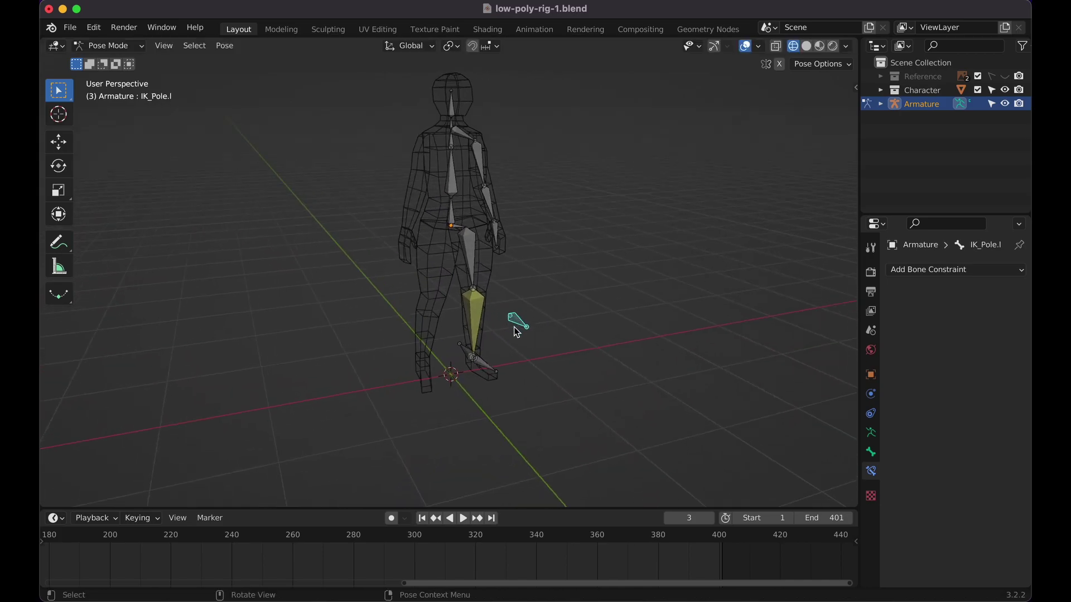
key(g)
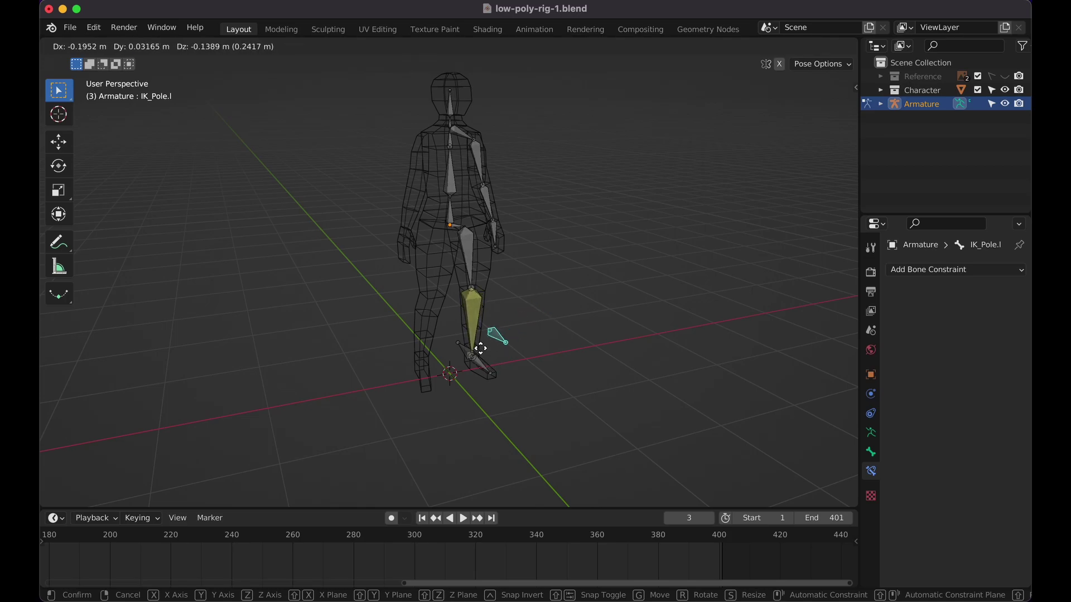
right_click(491, 352)
Try moving the Bottom bone to test how the legs follow the body, and check the viewport overlay options
scroll(491, 351, right, 5)
click(487, 221)
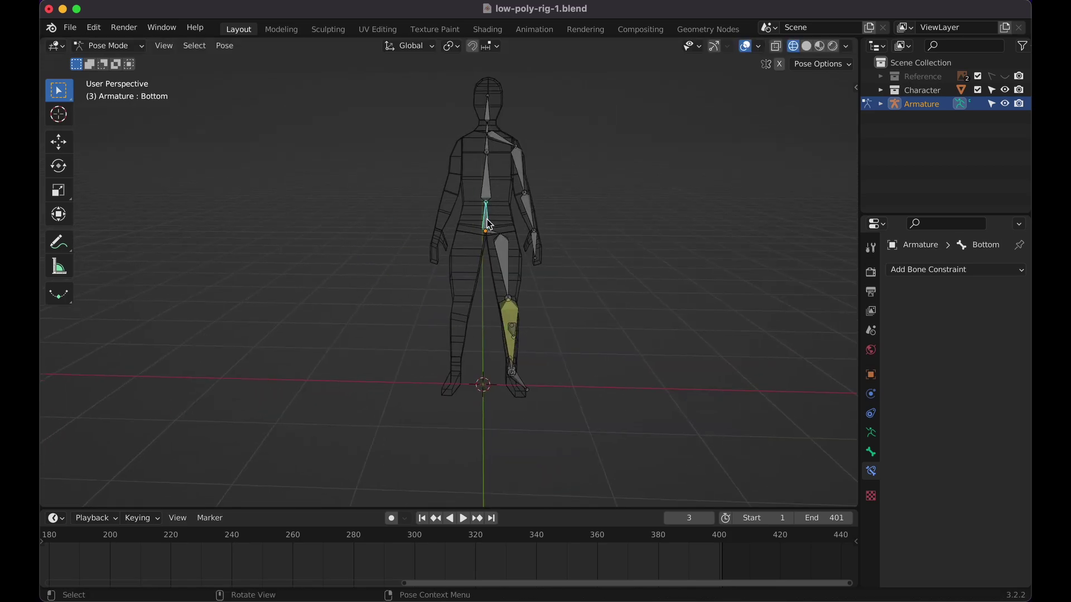
key(g)
right_click(491, 214)
scroll(490, 213, right, 5)
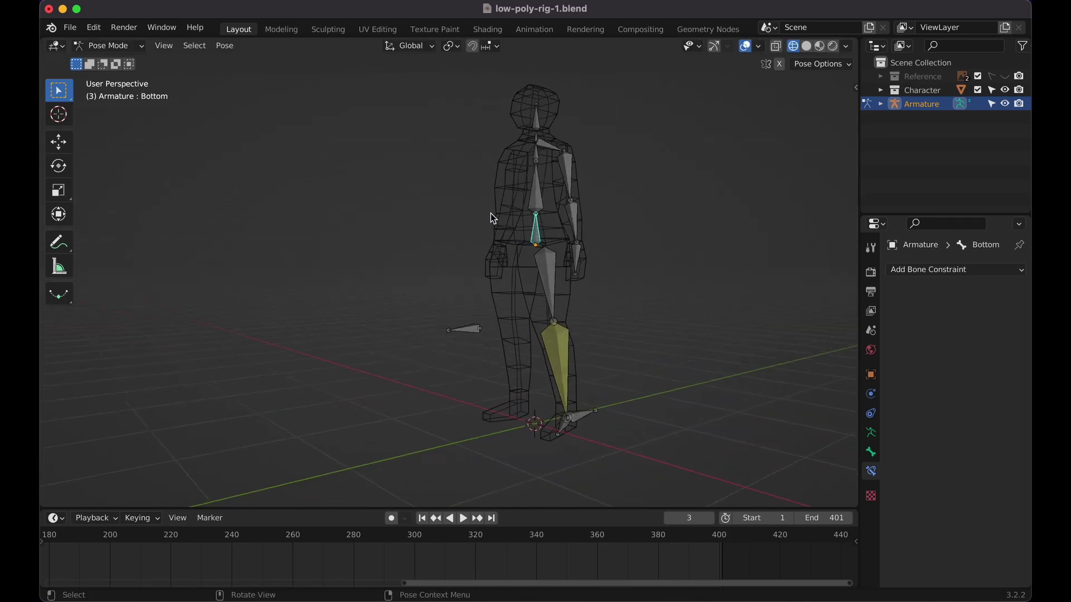
key(g)
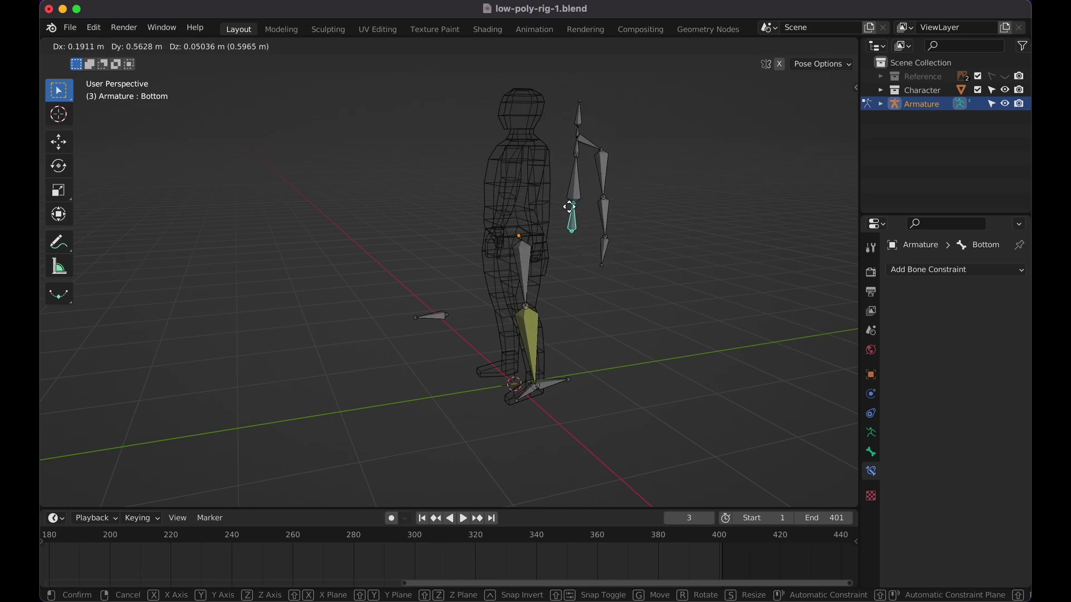
right_click(564, 234)
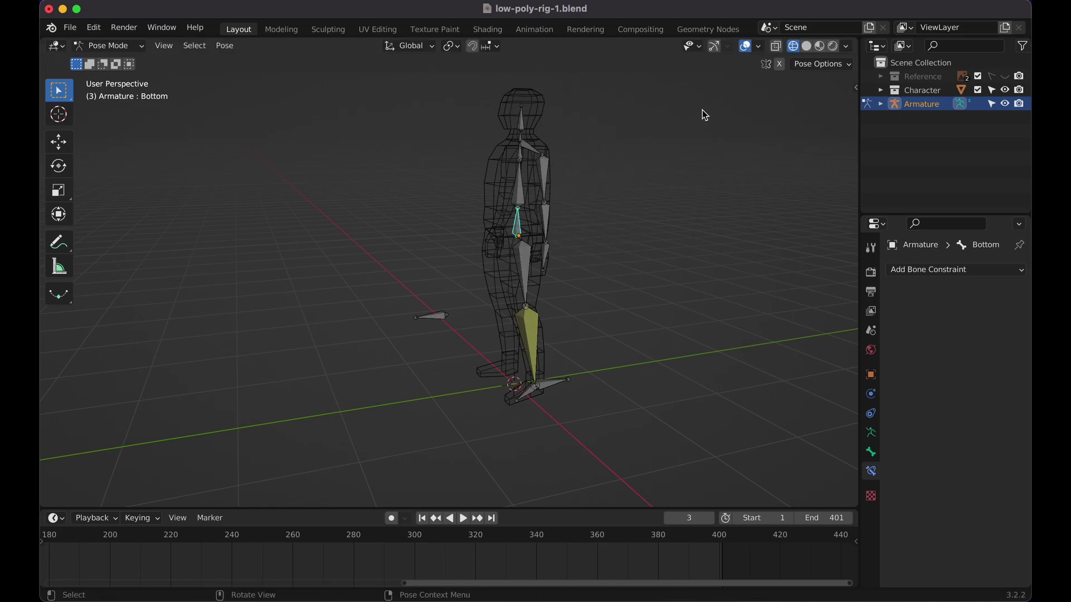
click(761, 50)
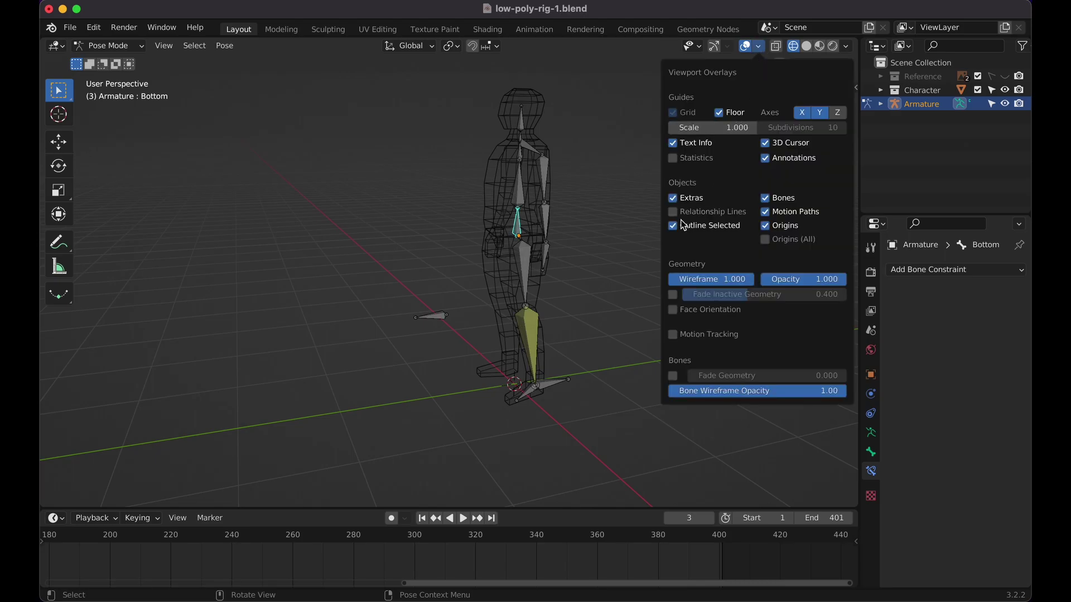
click(760, 49)
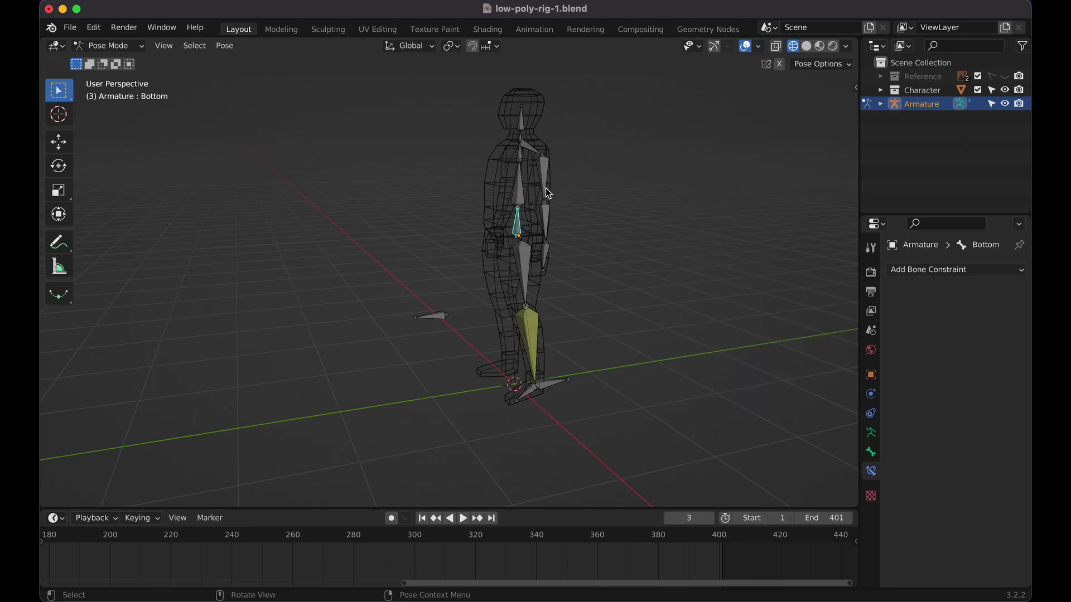
key(g)
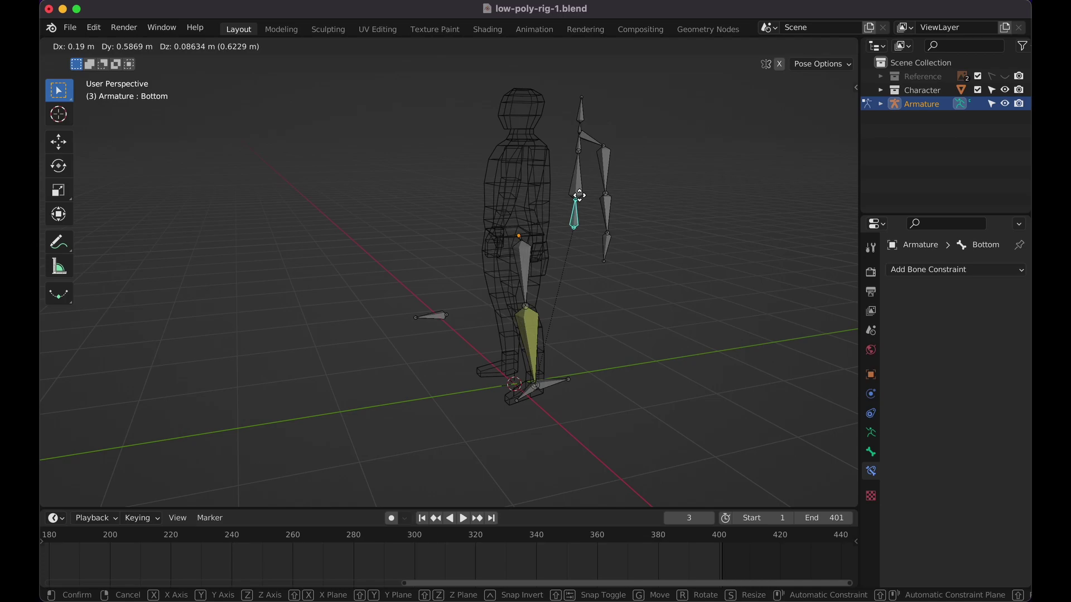
right_click(578, 196)
Clear the parent of the Bottom bone in Edit Mode
key(Tab)
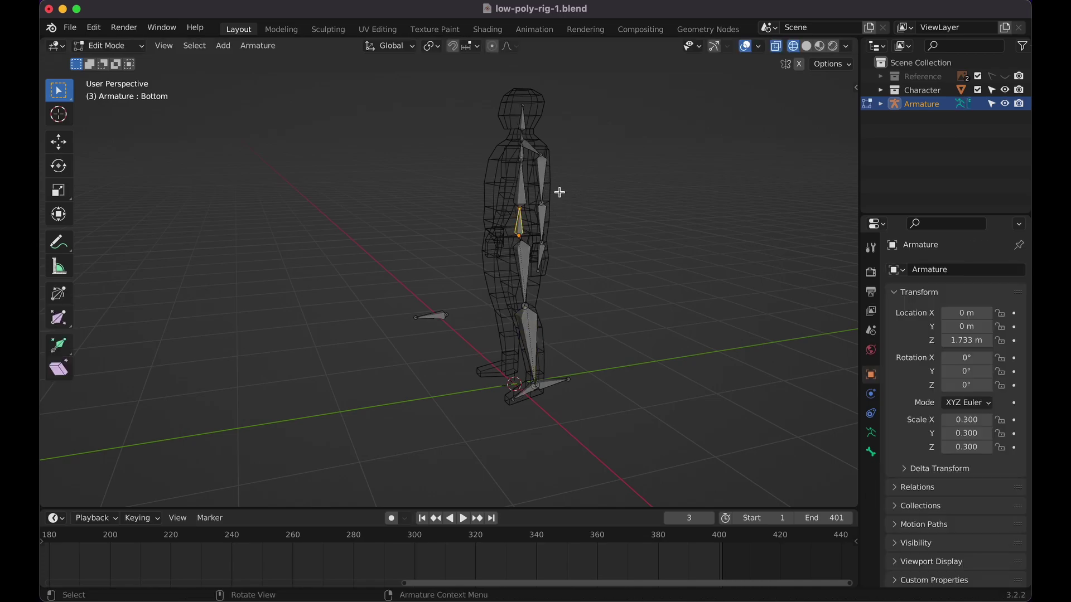
mouse_move(559, 189)
middle_down()
mouse_move(626, 189)
mouse_move(569, 200)
middle_up()
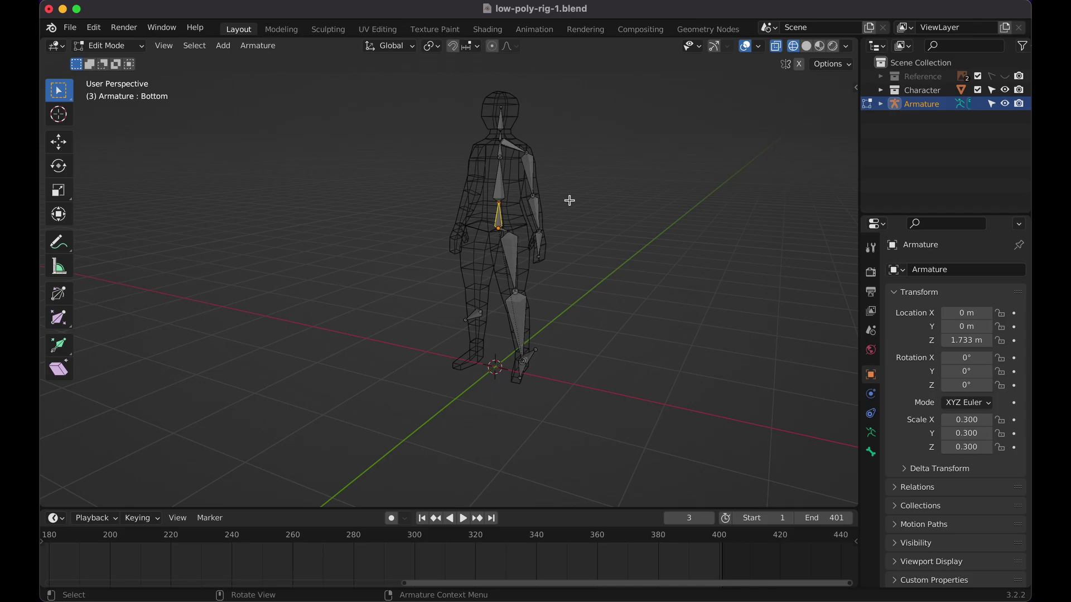
key(alt+p)
click(572, 205)
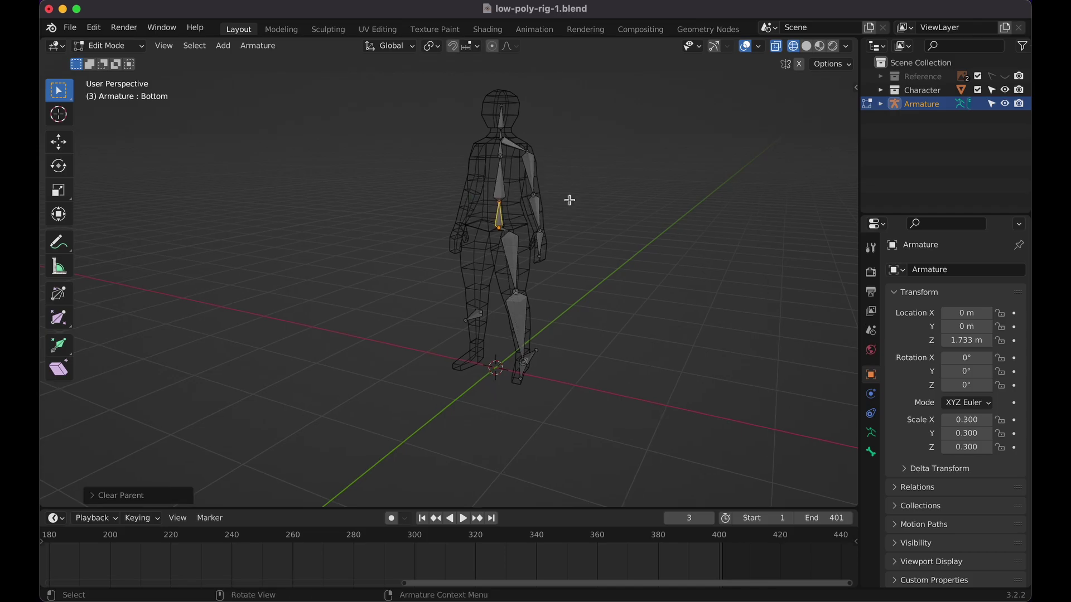
Try moving the Bottom bone in Pose Mode to test how the body moves without its parent
scroll(569, 200, up, 6)
key(ctrl+Tab)
scroll(572, 205, down, 5)
key(g)
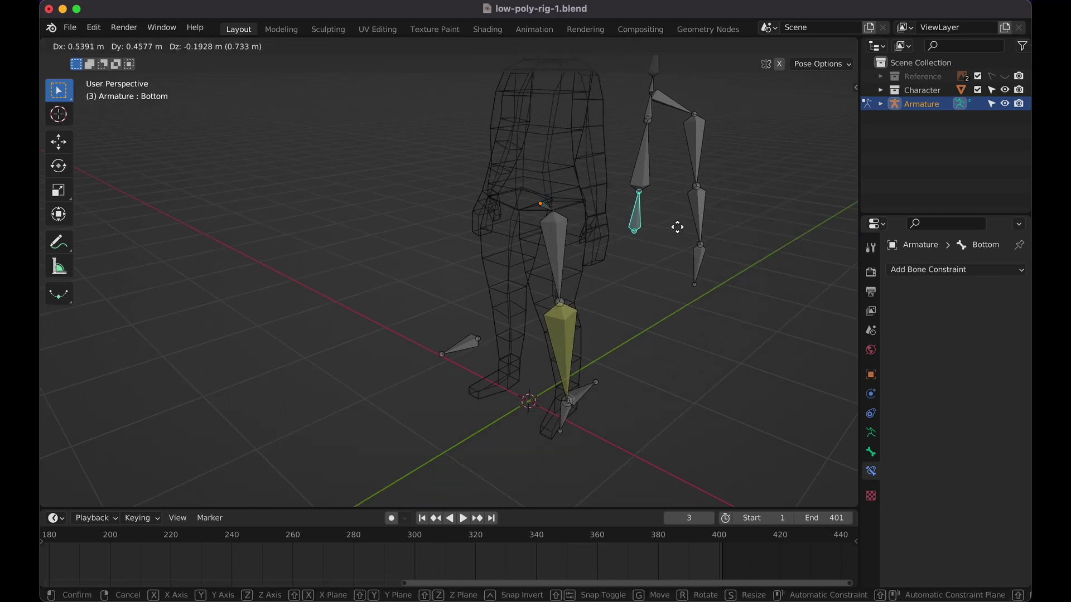
key(Escape)
scroll(667, 186, down, 2)
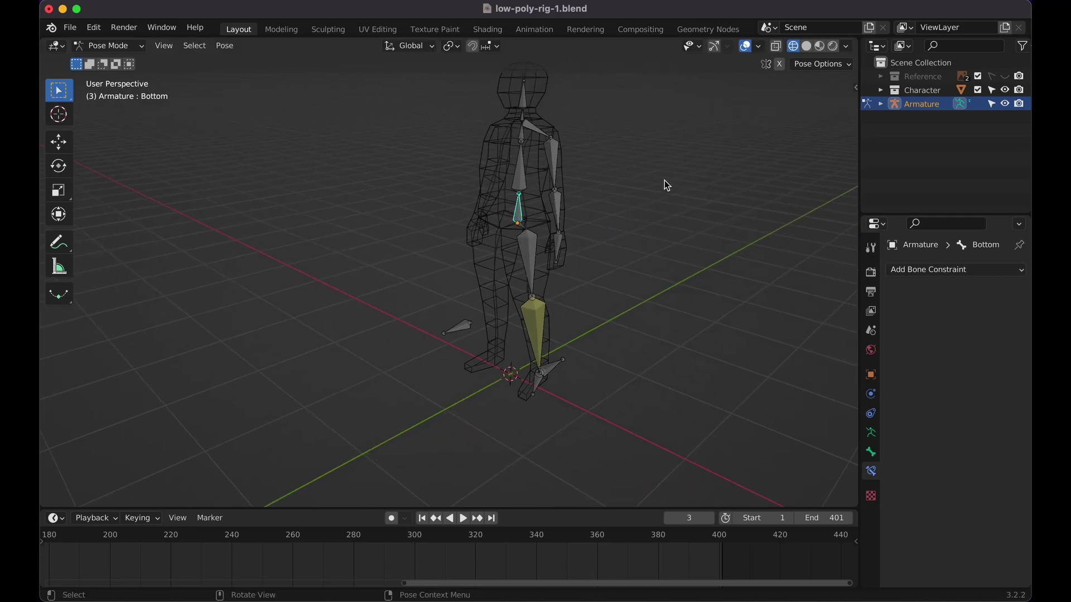
click(758, 46)
middle_drag(594, 202, 575, 202)
Parent the Bottom bone to the Hip.l bone in Edit Mode with Keep Offset
key(Tab)
scroll(575, 202, up, 2)
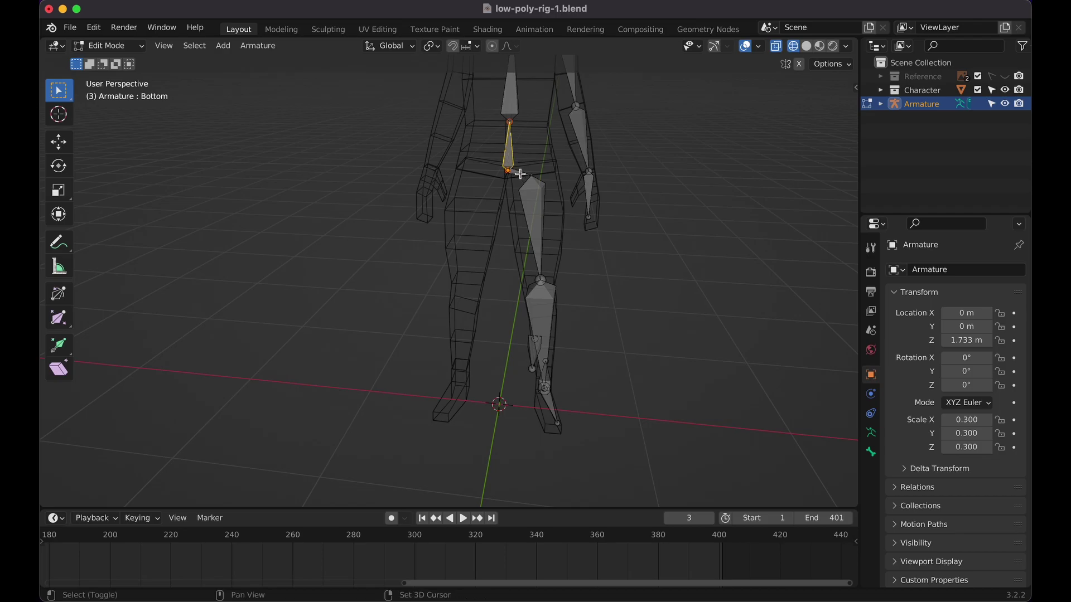
shift+click(520, 174)
scroll(520, 173, left, 5)
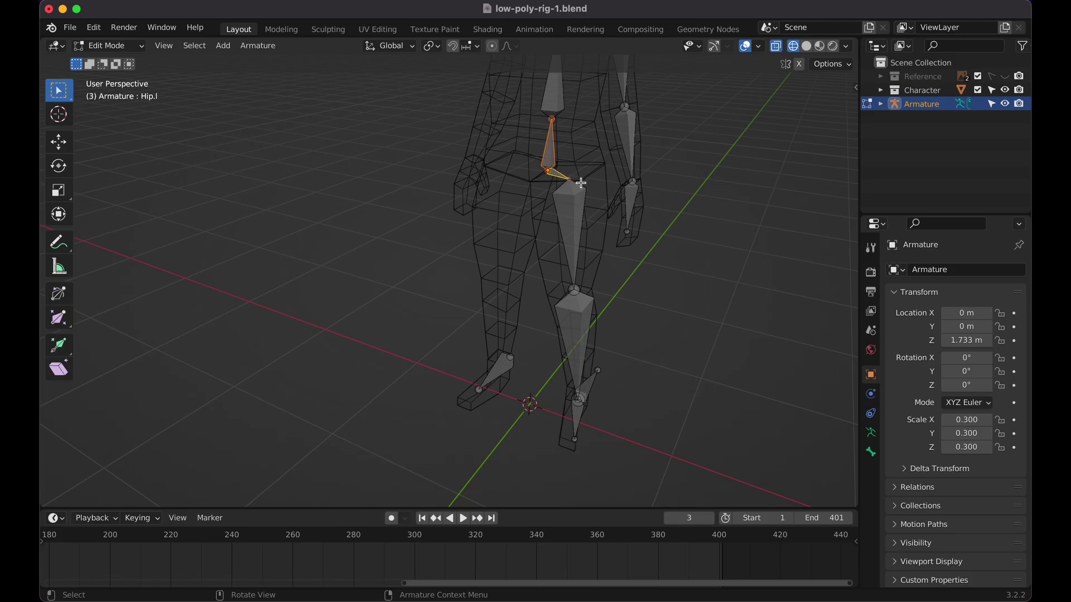
key(ctrl+p)
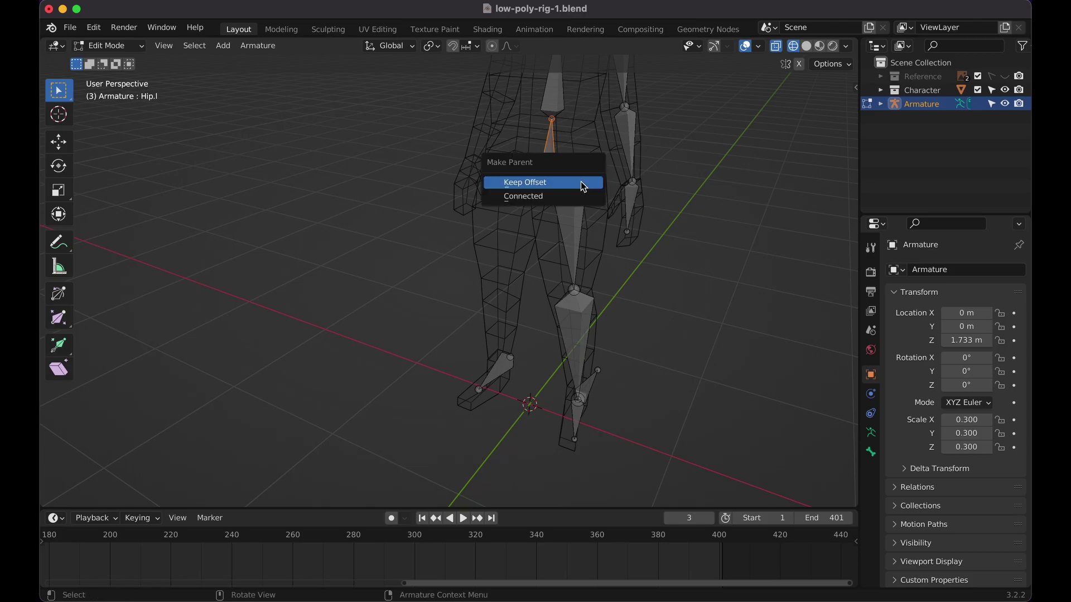
click(582, 184)
scroll(581, 181, down, 5)
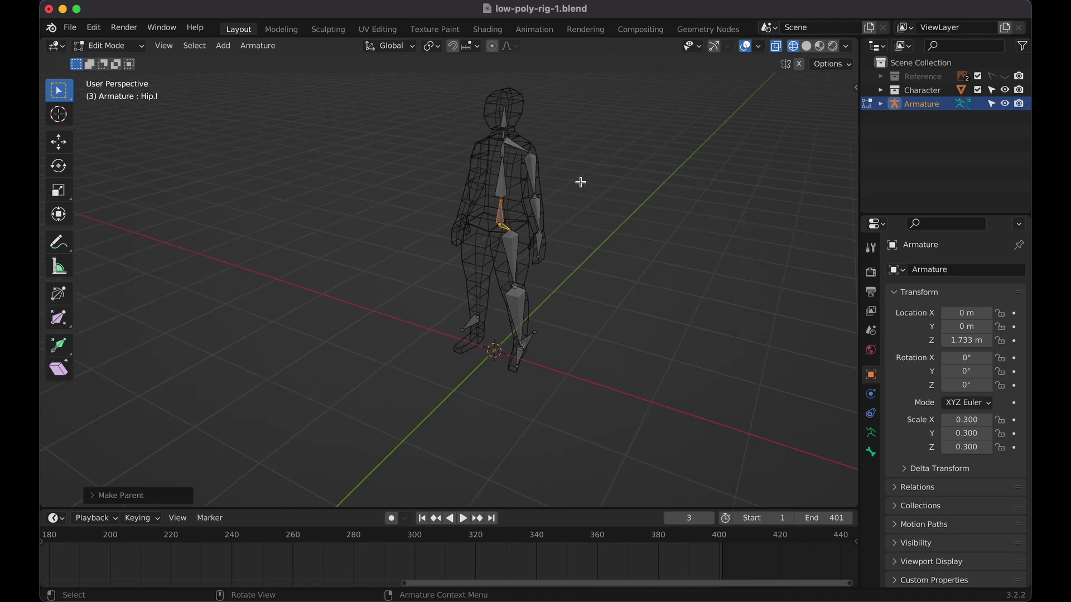
Try moving the Bottom bone in Pose Mode to test whether the hip and leg follow it
key(ctrl+Tab)
scroll(513, 216, left, 3)
click(516, 219)
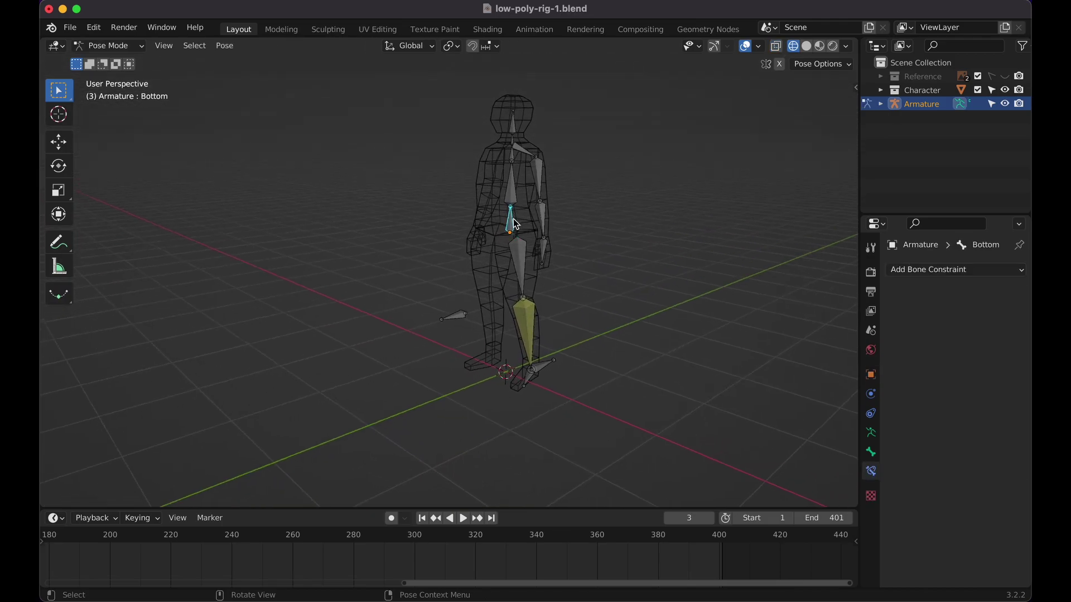
scroll(514, 216, up, 3)
key(g)
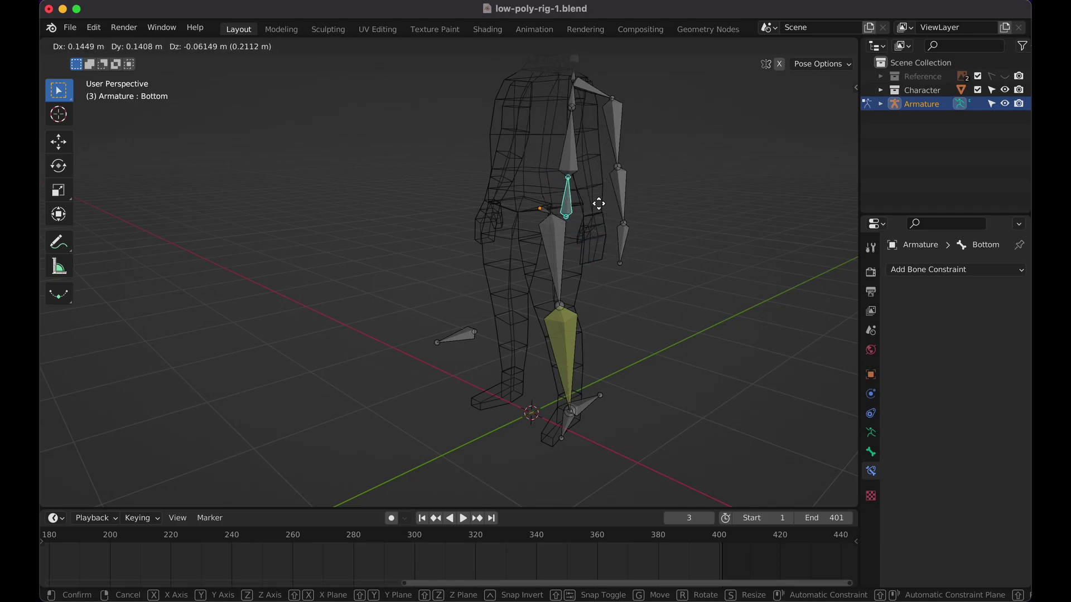
right_click(643, 256)
scroll(643, 255, right, 10)
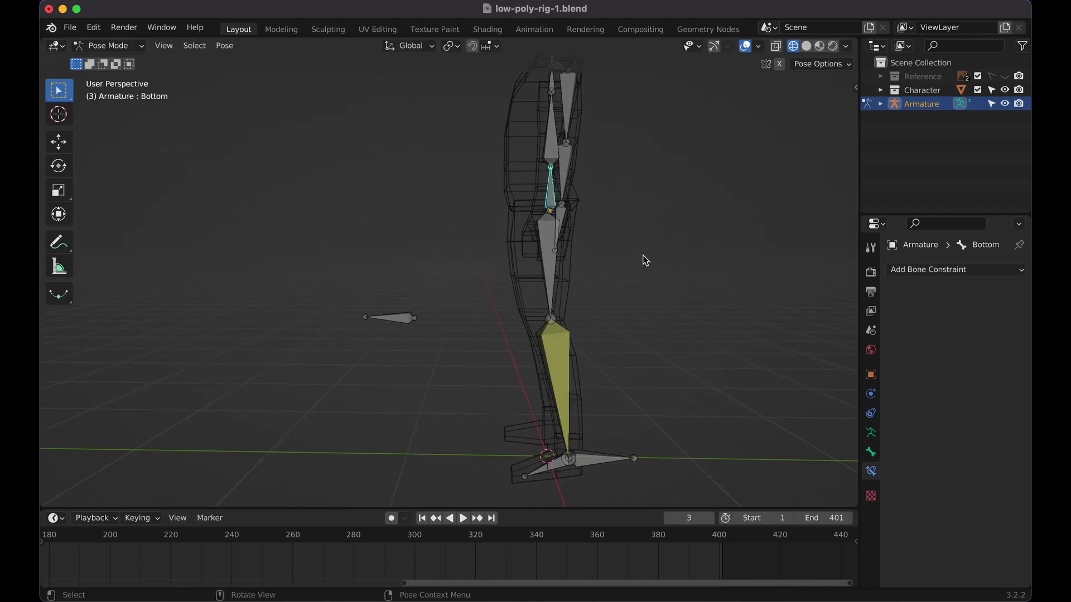
key(g)
Try moving the Hip.l bone from several angles to test how the upper body and left leg respond
key(g)
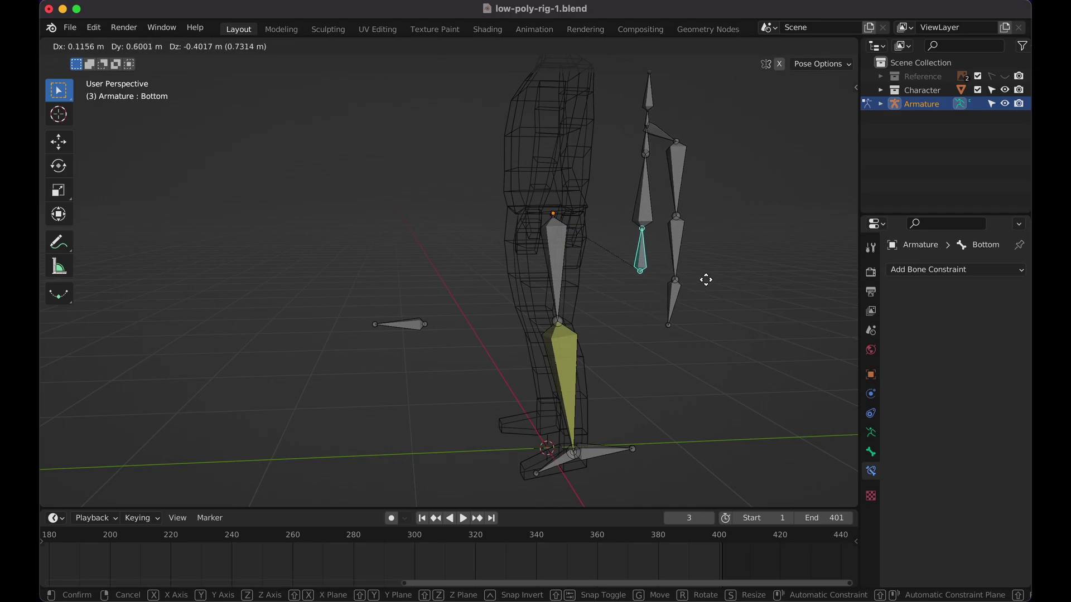
right_click(666, 229)
scroll(664, 226, left, 5)
click(544, 217)
key(g)
scroll(547, 221, right, 5)
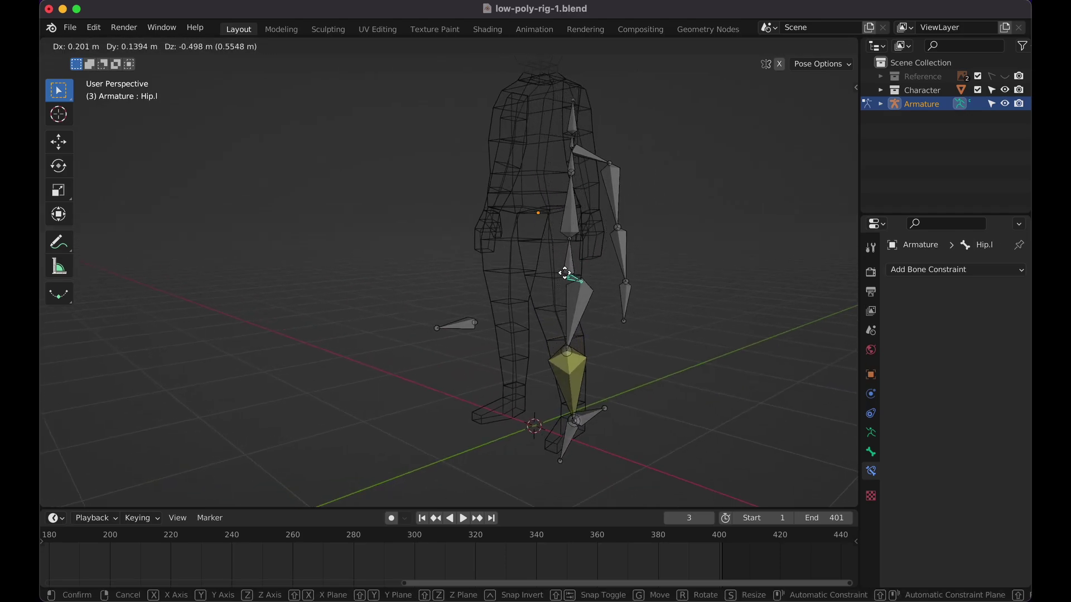
right_click(554, 260)
scroll(555, 260, right, 4)
key(g)
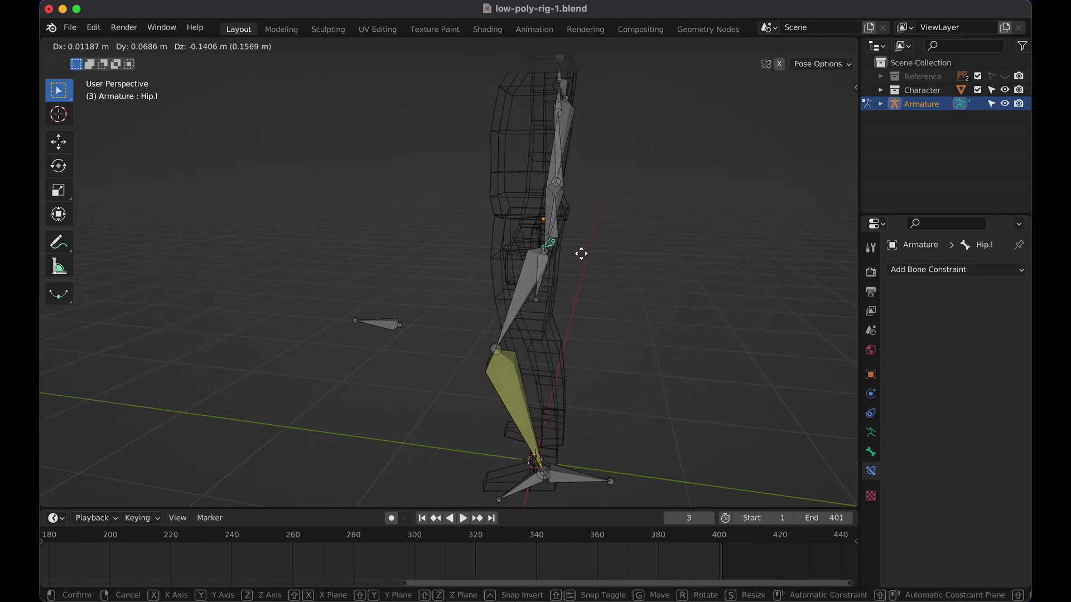
right_click(607, 288)
scroll(607, 287, left, 8)
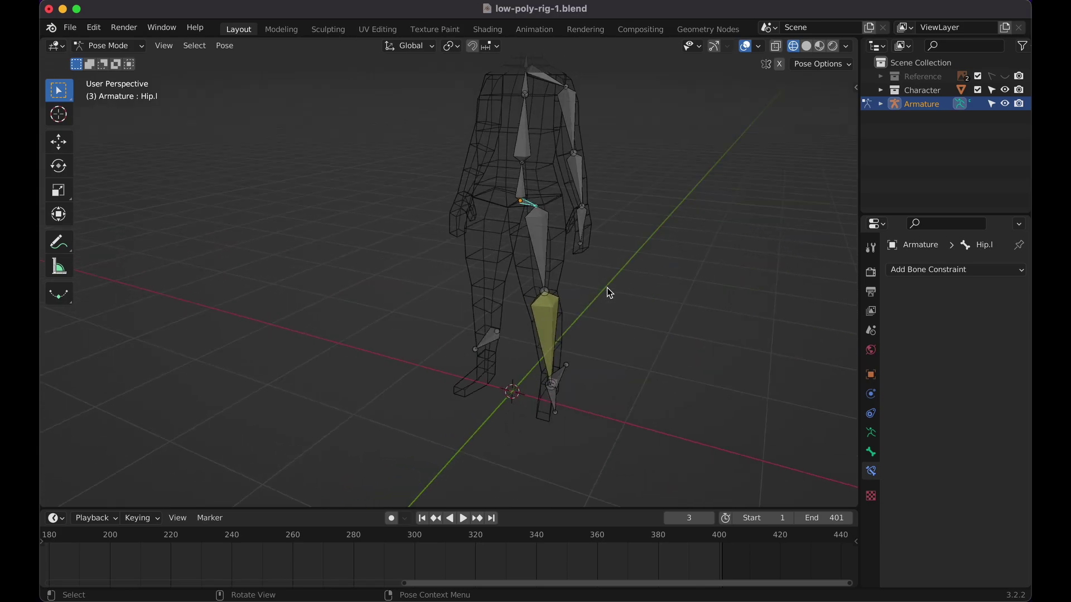
key(g)
right_click(607, 293)
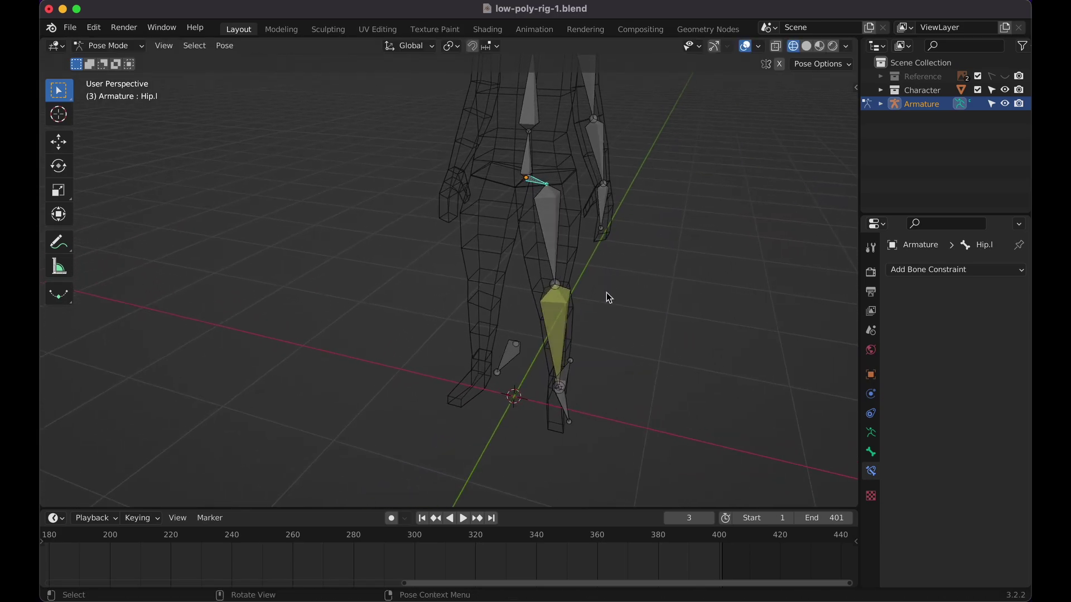
Parent the Hip.l bone to the Bottom bone in Edit Mode with Keep Offset
shift+scroll(607, 292, up, 4)
click(591, 213)
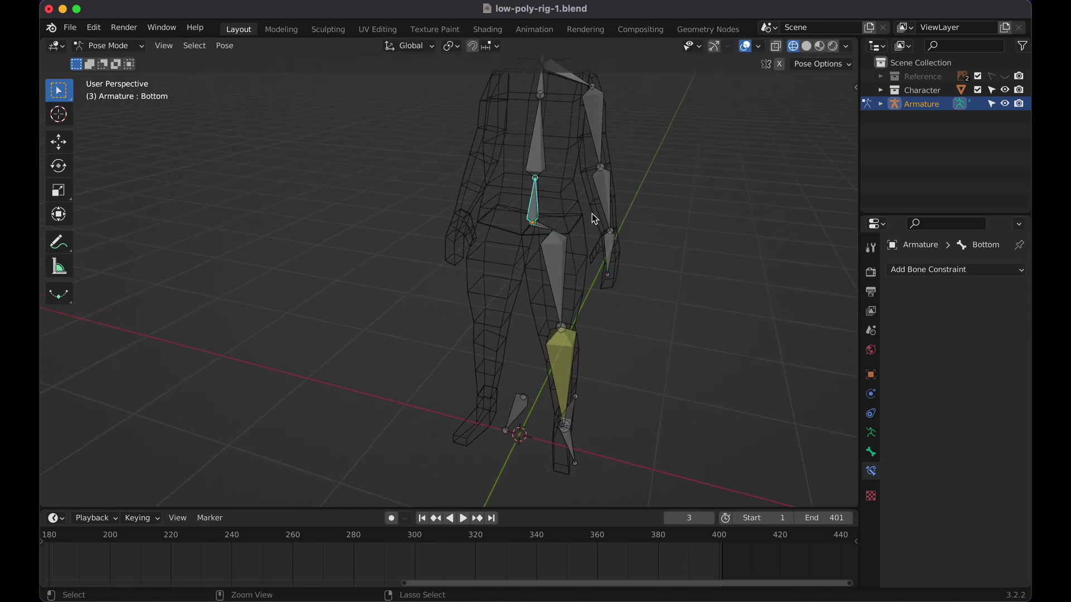
key(Tab)
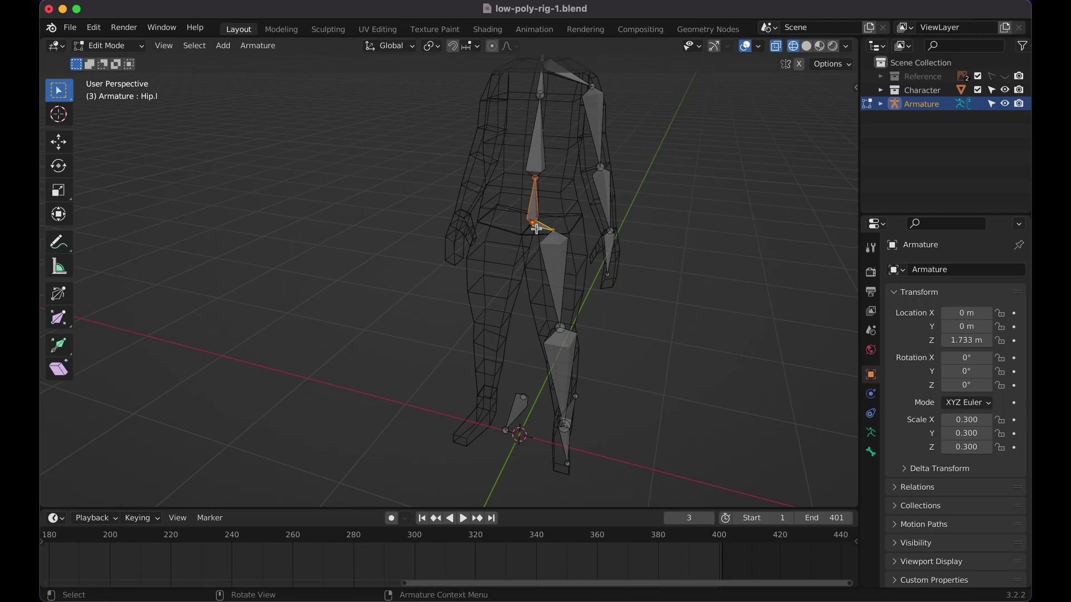
shift+click(538, 211)
key(ctrl+p)
click(535, 215)
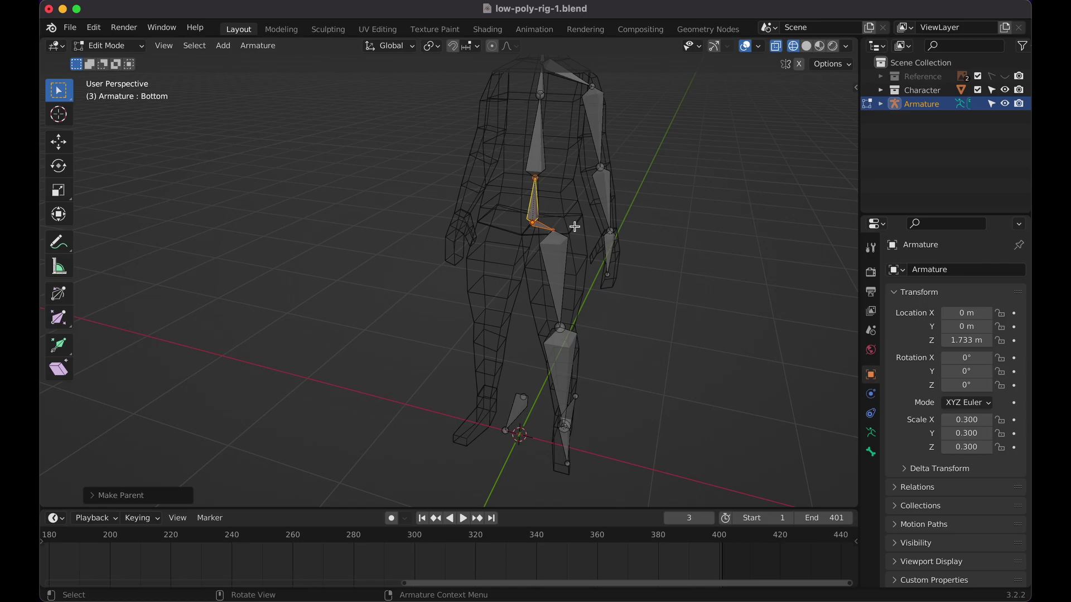
Try moving the Bottom bone in Pose Mode to test the new hip parenting
key(ctrl+Tab)
key(g)
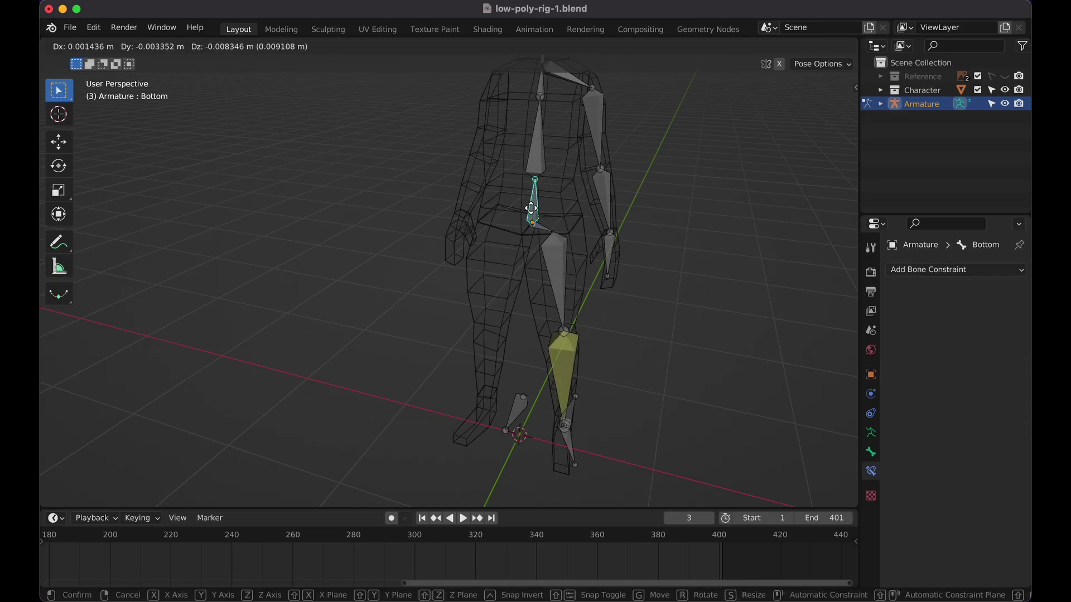
right_click(529, 220)
scroll(531, 222, right, 5)
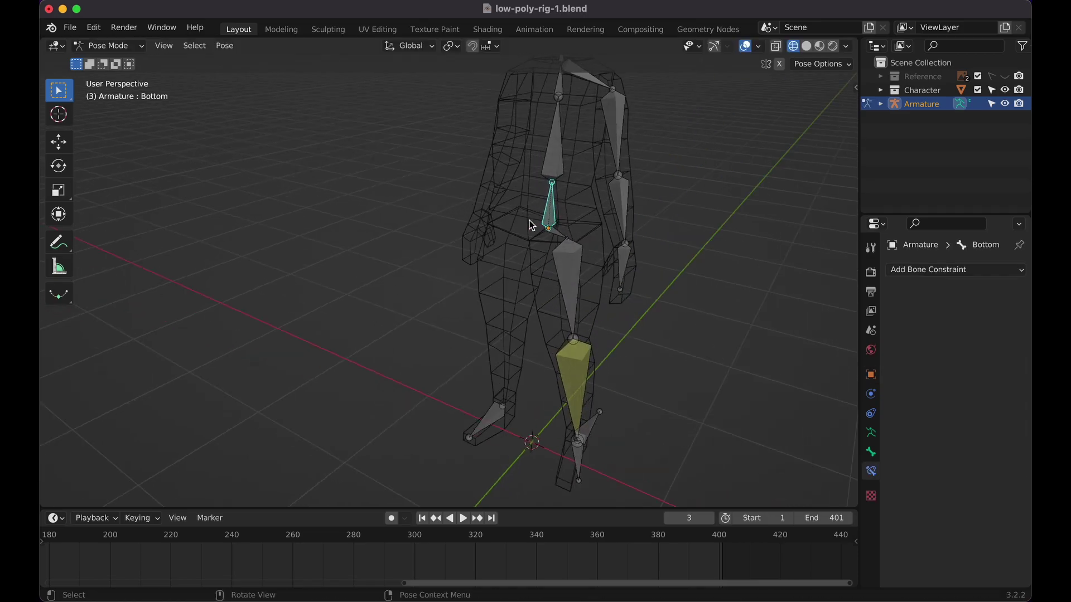
Try moving the Hip.l bone down to test that it bends the leg independently of the body
scroll(568, 224, right, 8)
middle_drag(568, 223, 514, 262)
click(505, 263)
key(g)
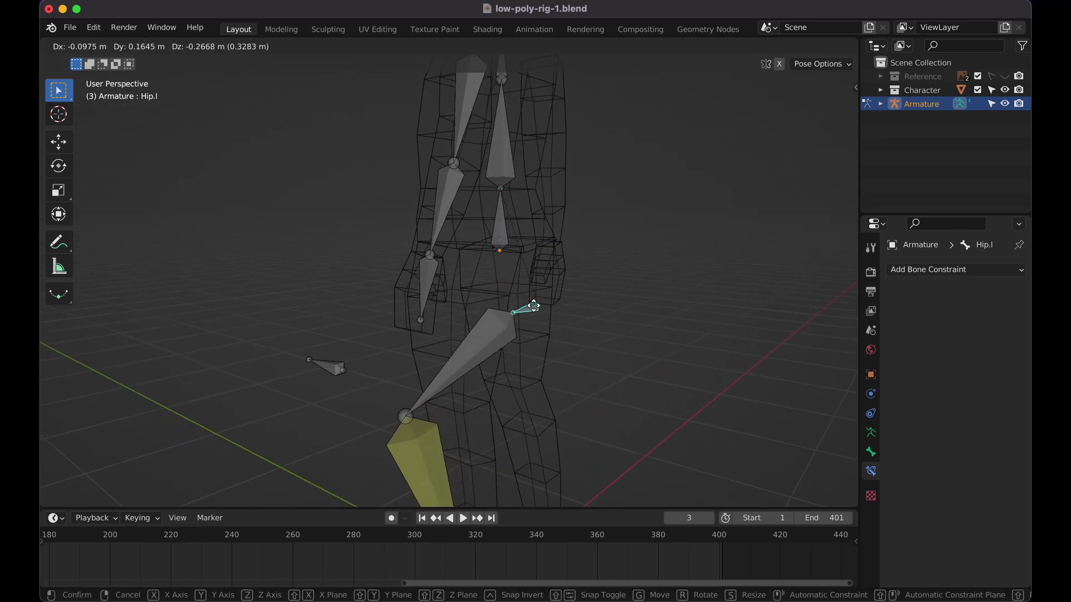
right_click(507, 262)
Try moving the Bottom bone 3 m along the X axis
middle_drag(503, 234, 541, 237)
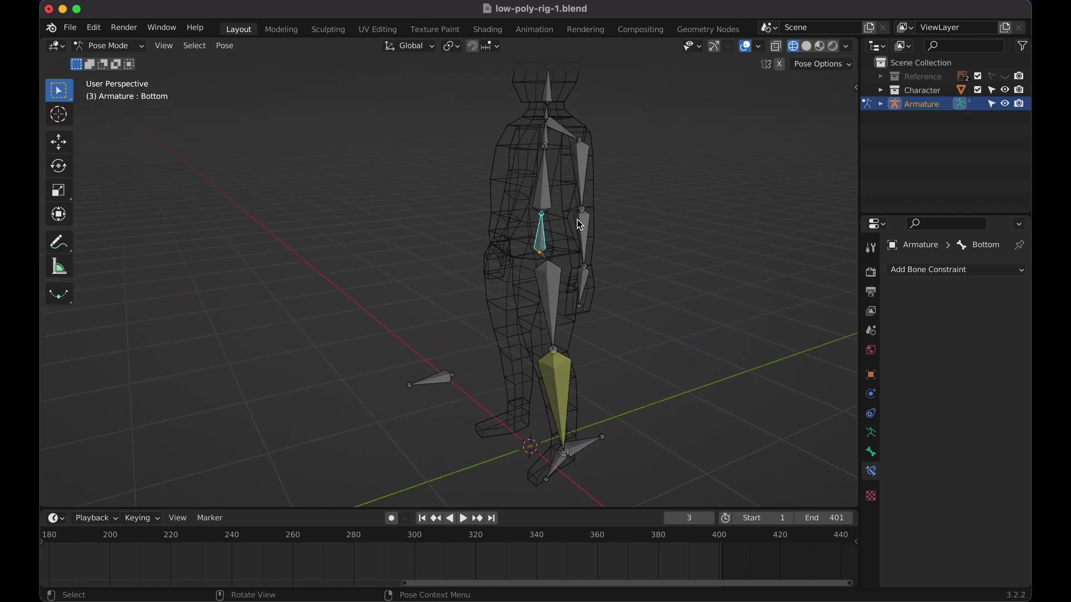
key(g)
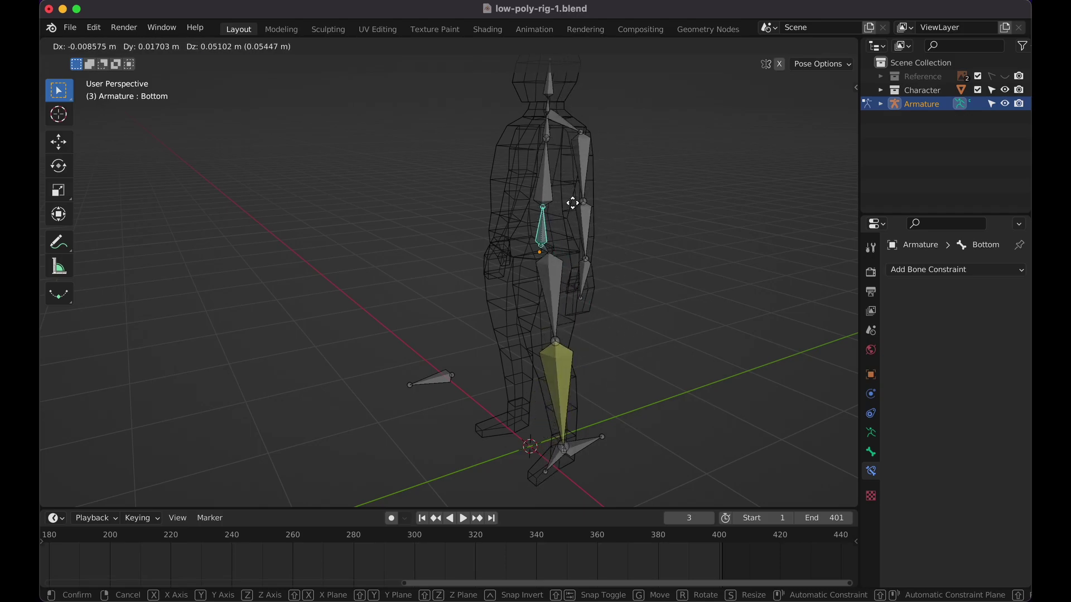
text(x: [3)
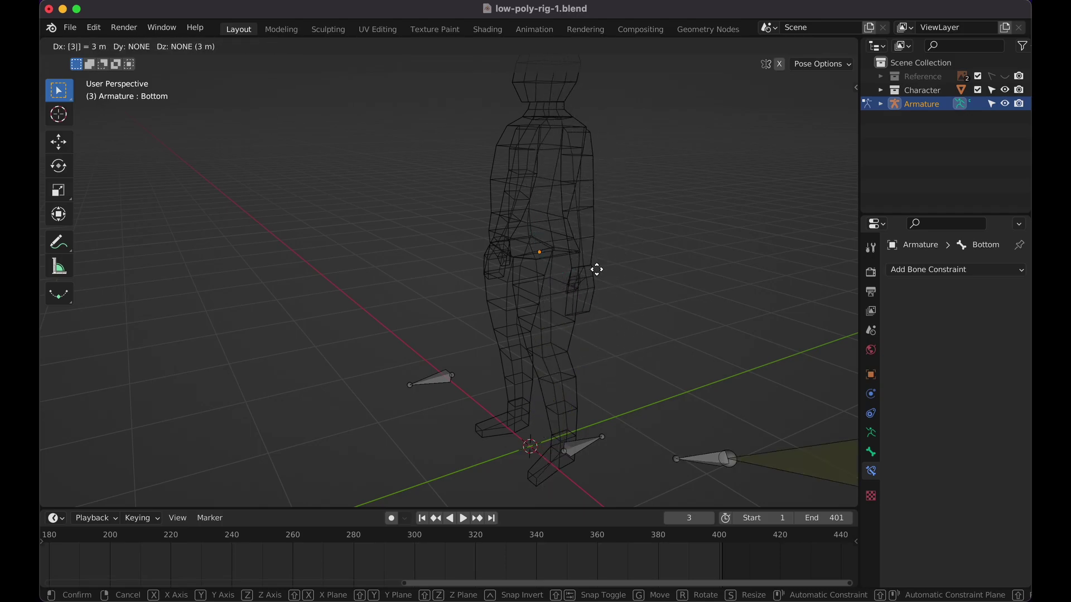
key(Escape)
Try moving the Bottom and IK_Target.l bones in the right orthographic view to test the knee bend
key(KP_3)
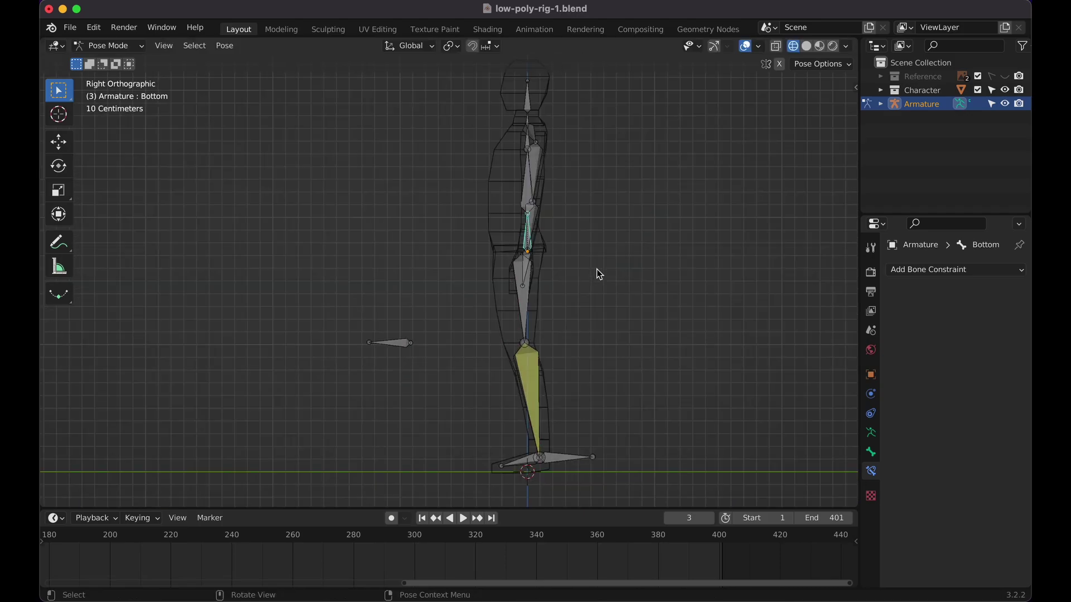
key(g)
key(Escape)
click(558, 460)
key(g)
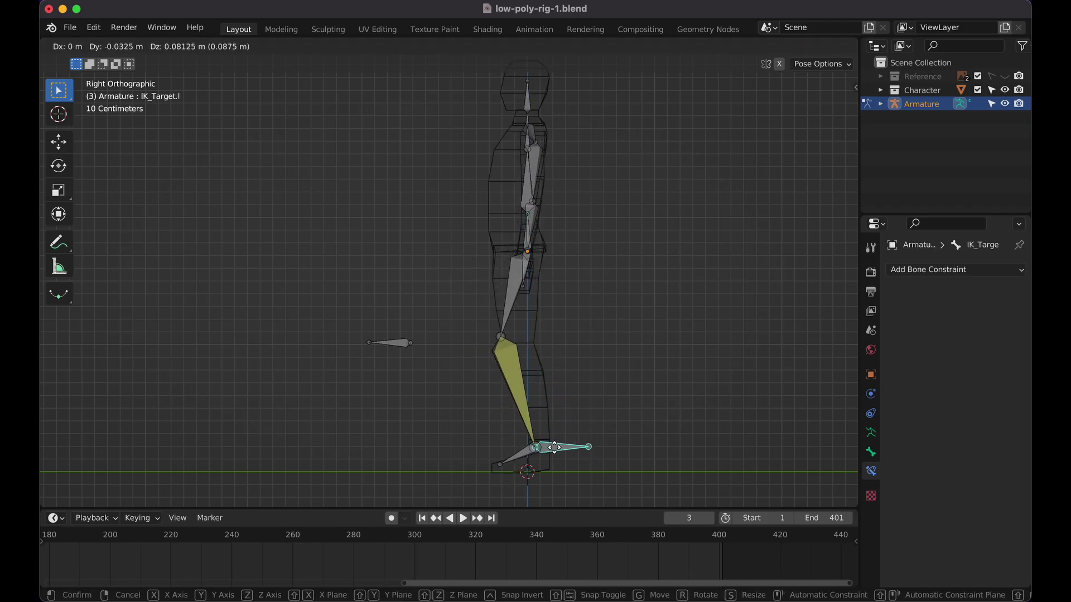
key(Escape)
Try rotating the LowerArm.l bone to test the left arm
click(530, 244)
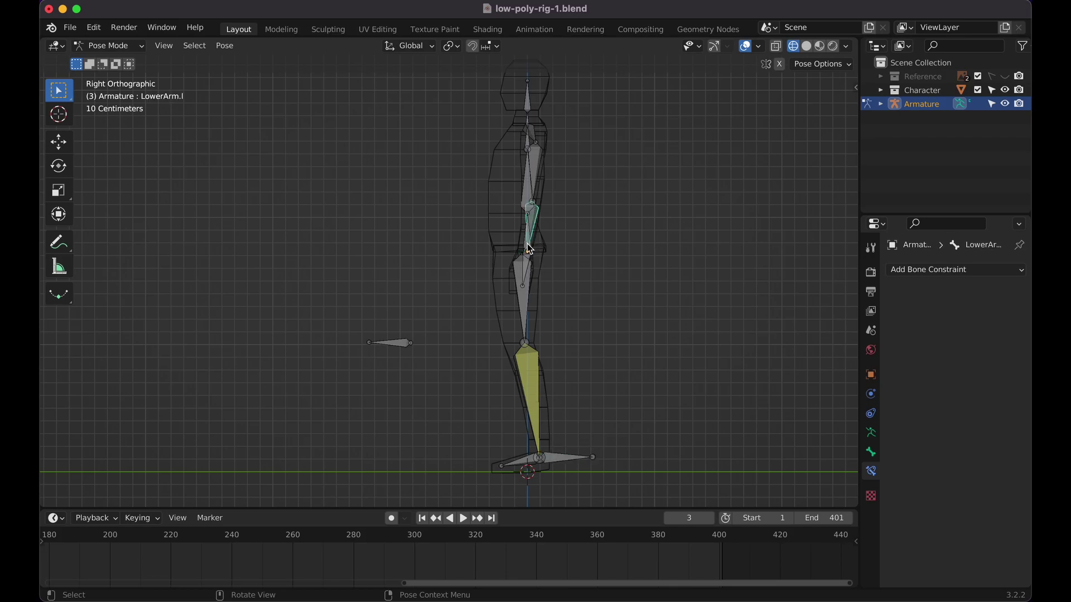
middle_drag(531, 243, 530, 248)
key(r)
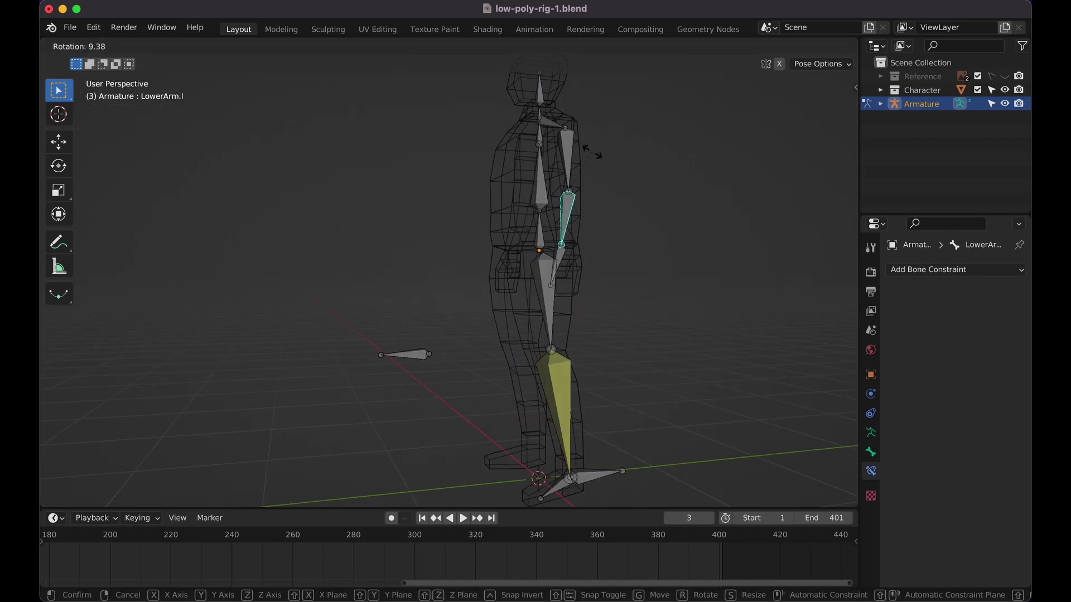
key(Escape)
Try moving the Bottom bone downward, and also the IK_Pole.l bone, to test the leg's IK behaviour
click(538, 236)
key(g)
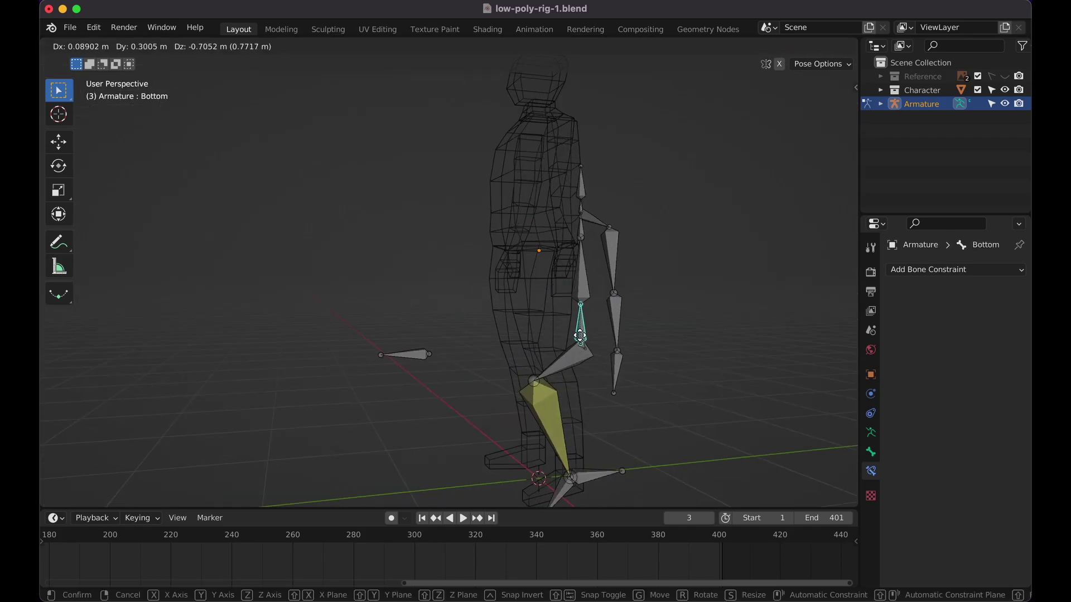
key(Escape)
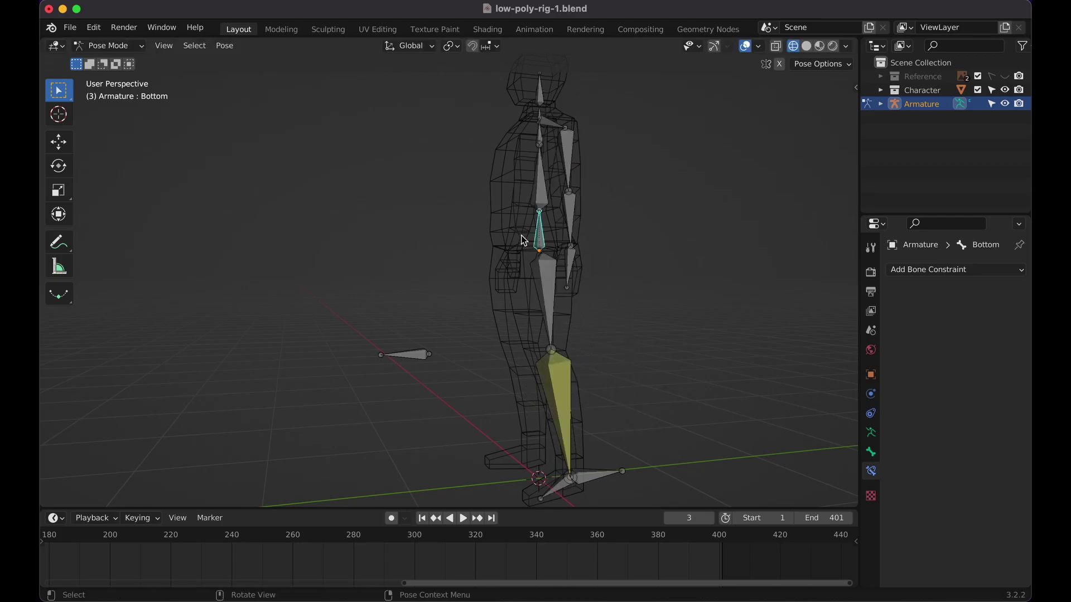
click(431, 350)
key(g)
key(Escape)
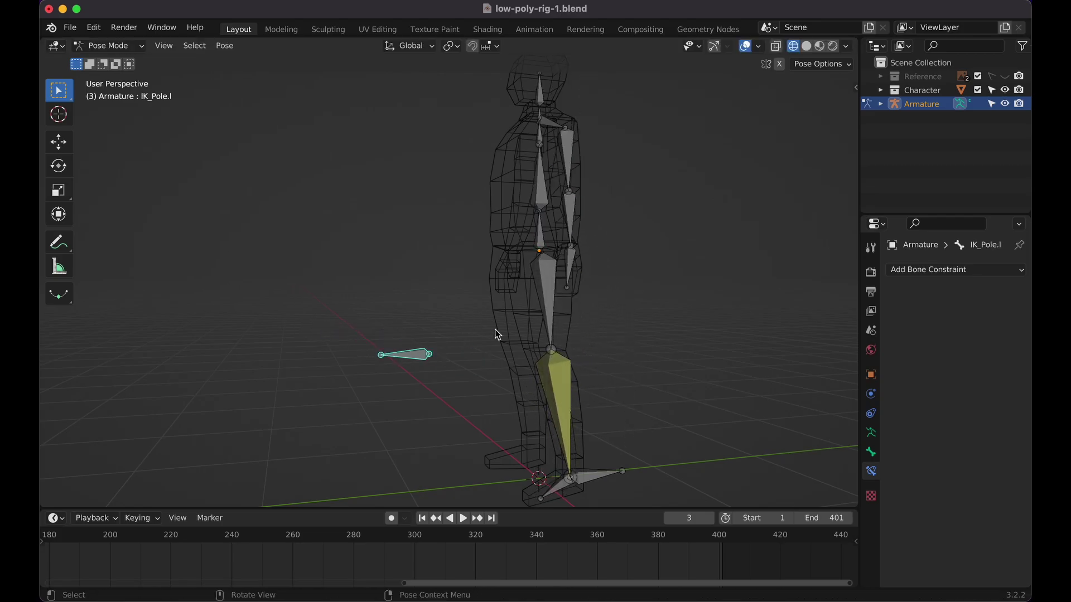
Switch the armature to Object Mode in the front orthographic view
scroll(494, 329, left, 10)
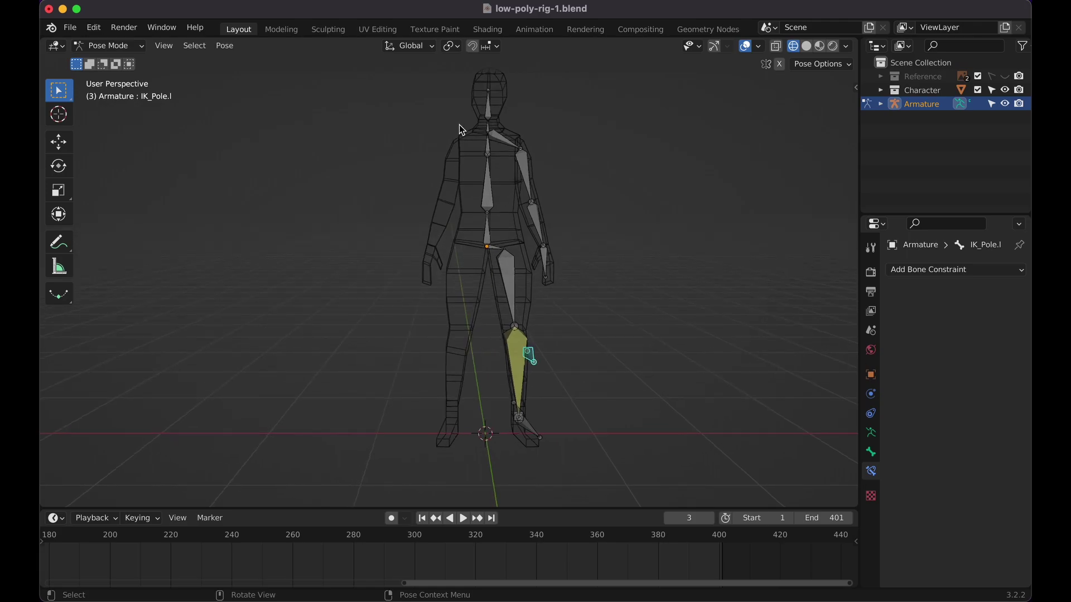
key(Tab)
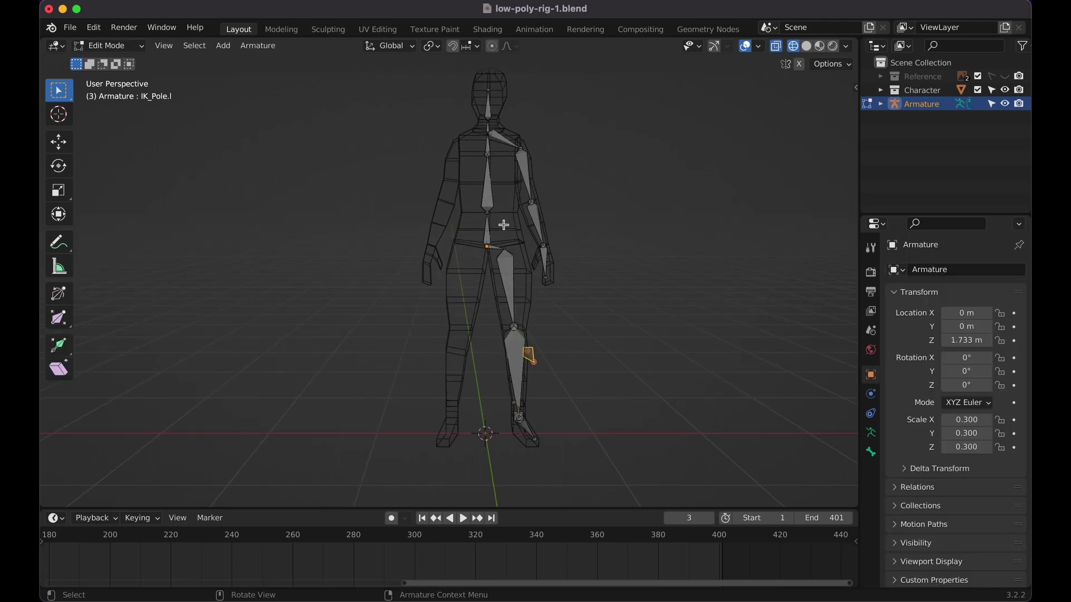
middle_drag(484, 226, 464, 236)
key(KP_1)
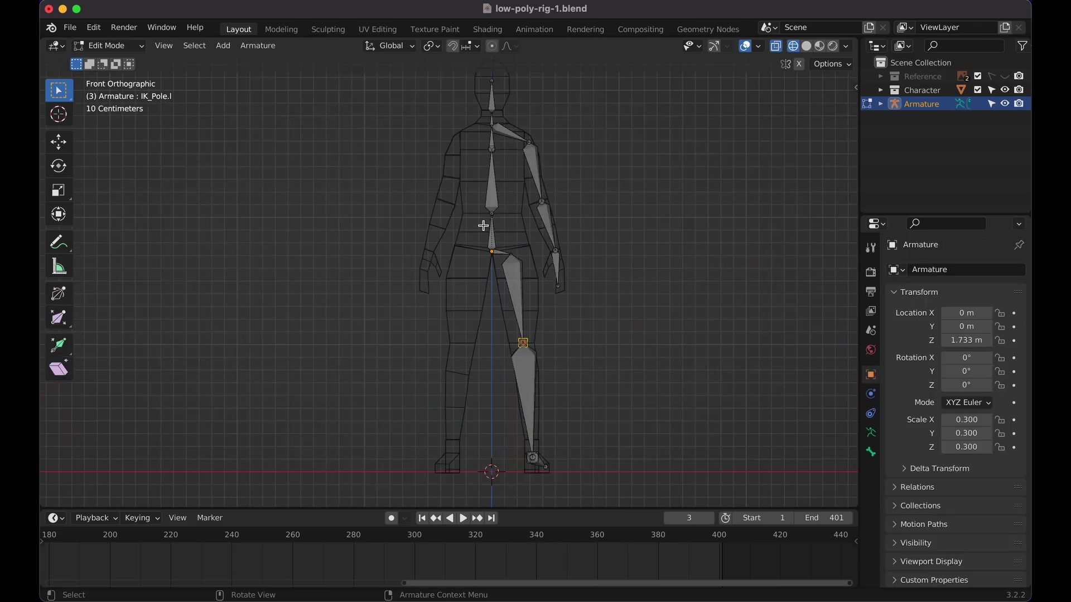
click(108, 45)
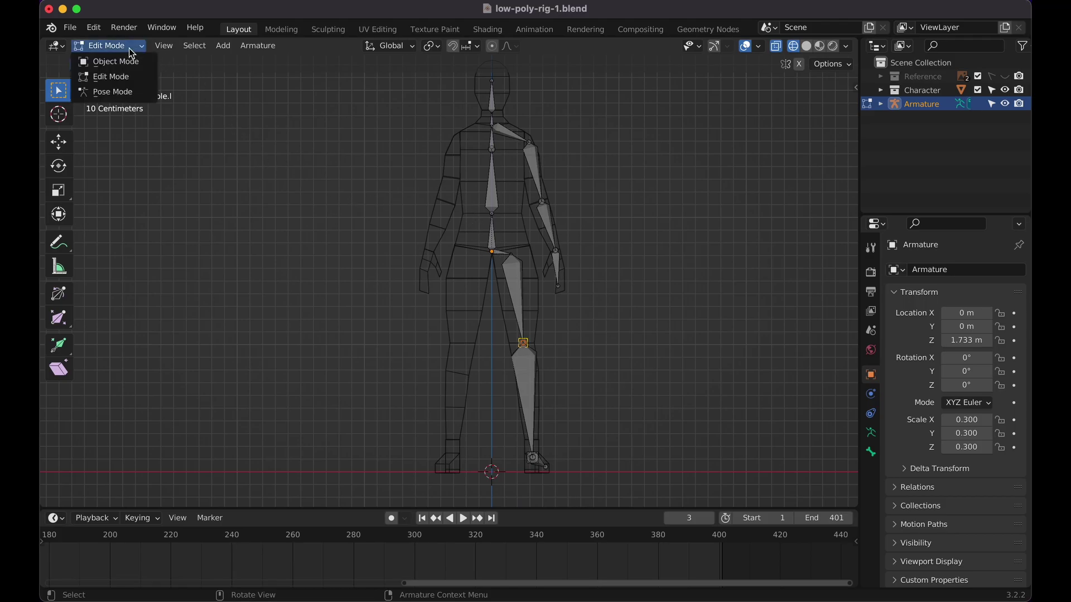
click(112, 63)
scroll(466, 162, down, 1)
scroll(468, 165, down, 1)
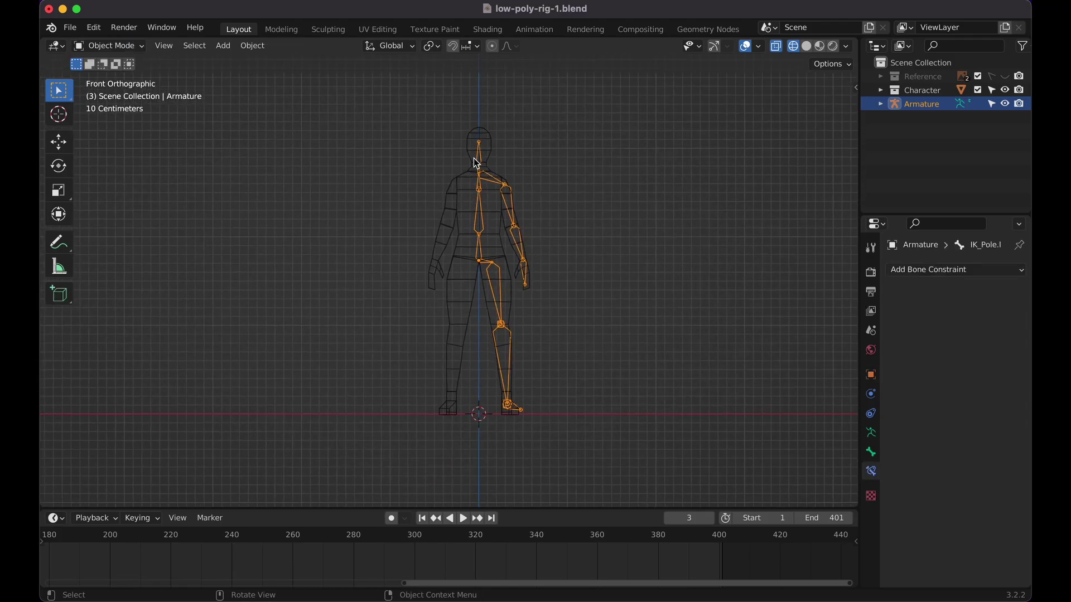
Switch the viewport to Material Preview shading, keeping the armature selected
key(z)
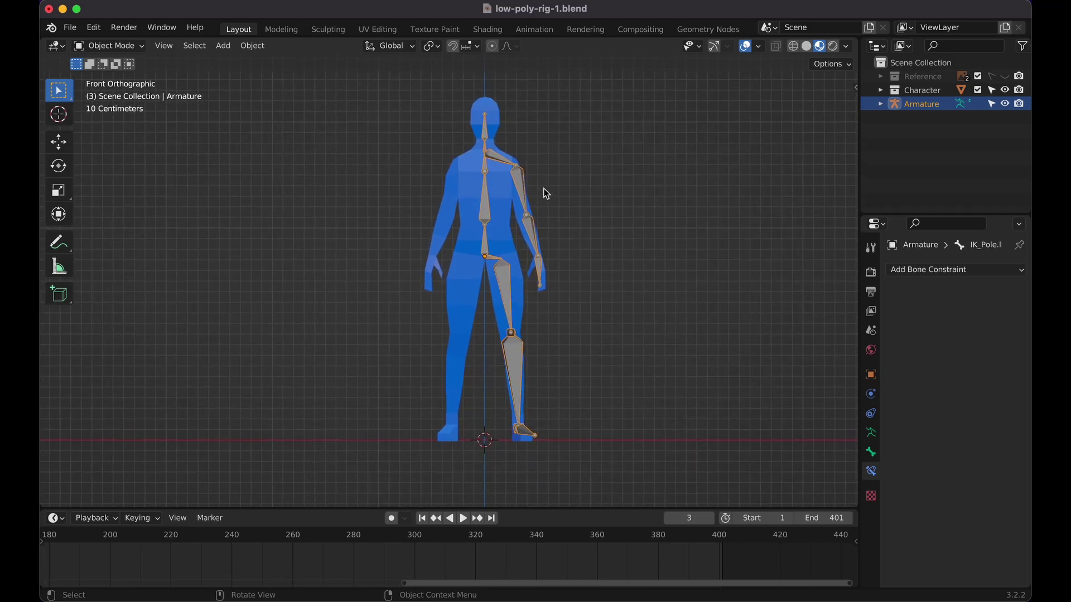
click(580, 250)
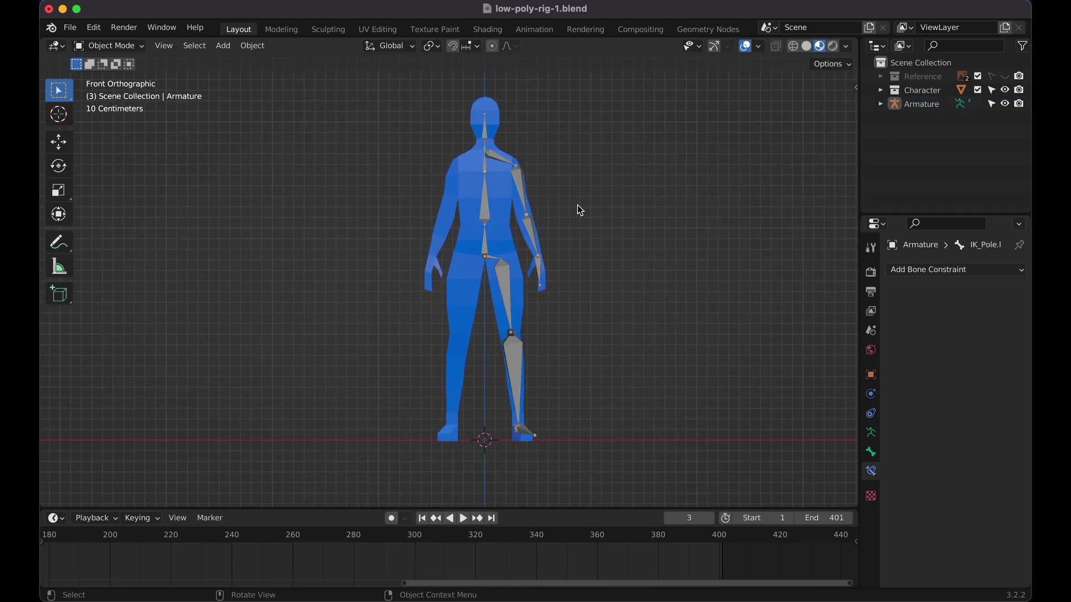
key(ctrl+z)
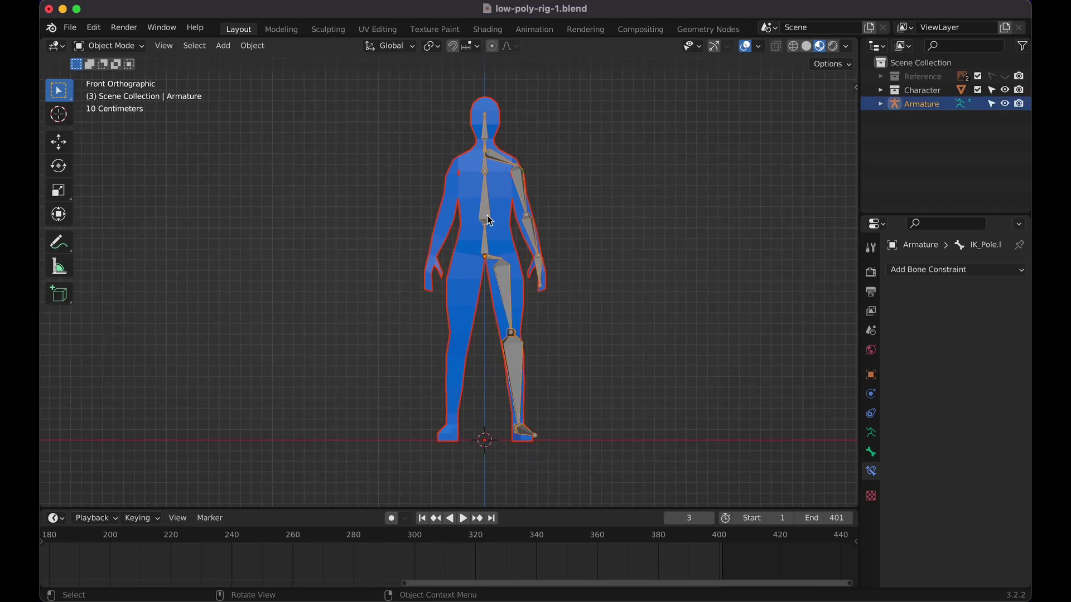
Examine from several angles how the armature's bones sit inside the character mesh
scroll(615, 199, right, 10)
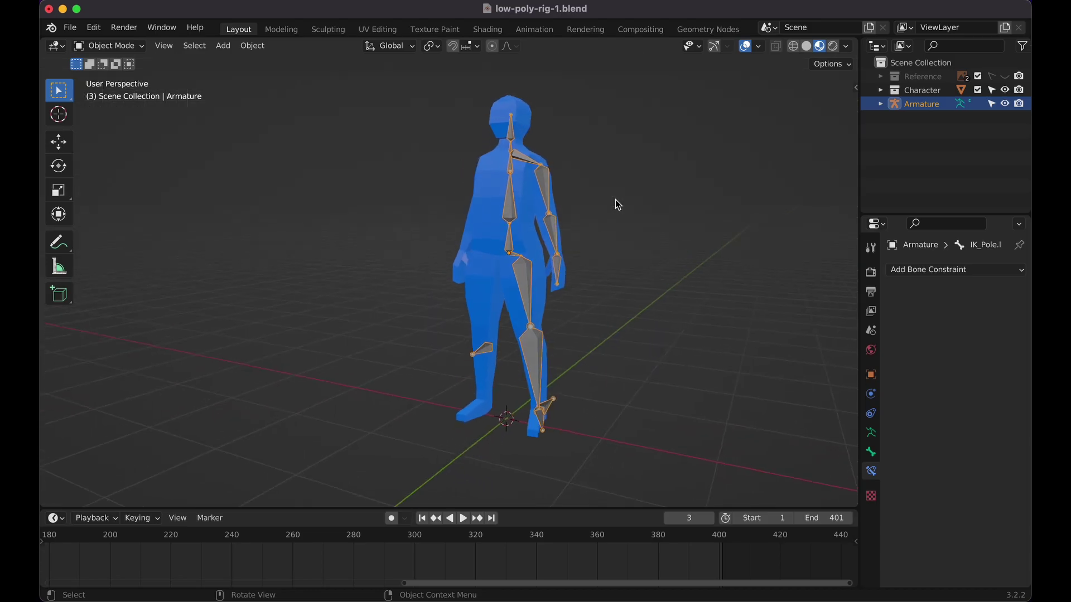
scroll(614, 199, left, 5)
scroll(615, 199, right, 10)
scroll(614, 199, right, 5)
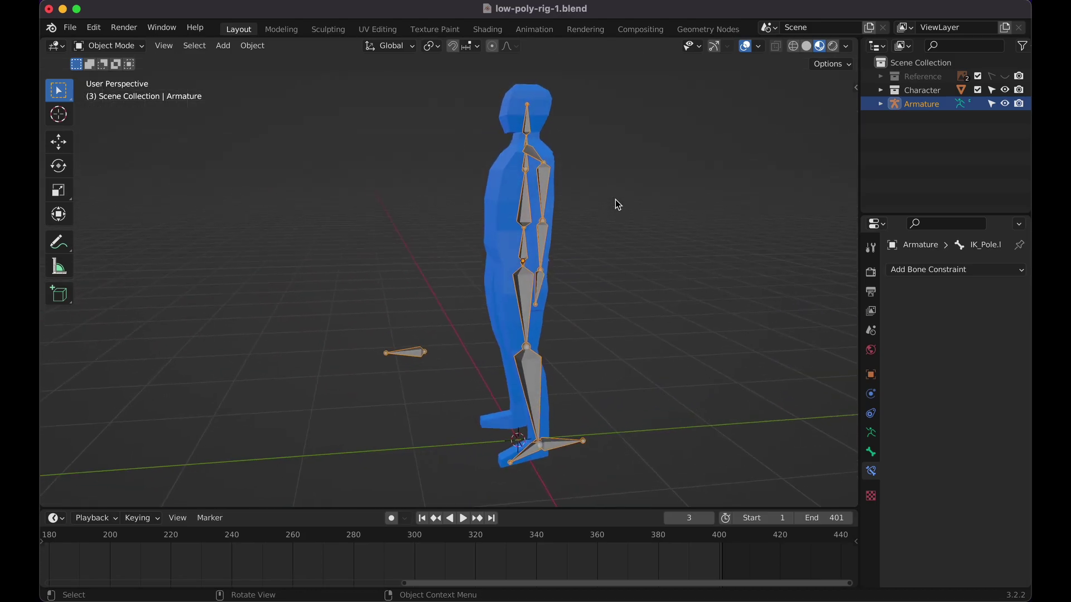
key(KP_1)
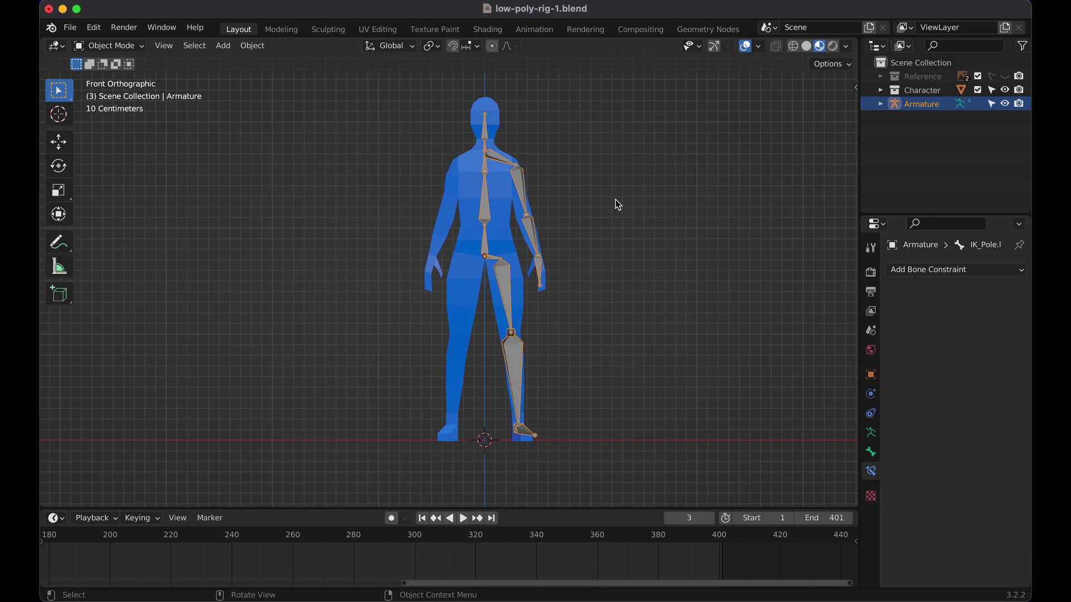
scroll(618, 204, left, 10)
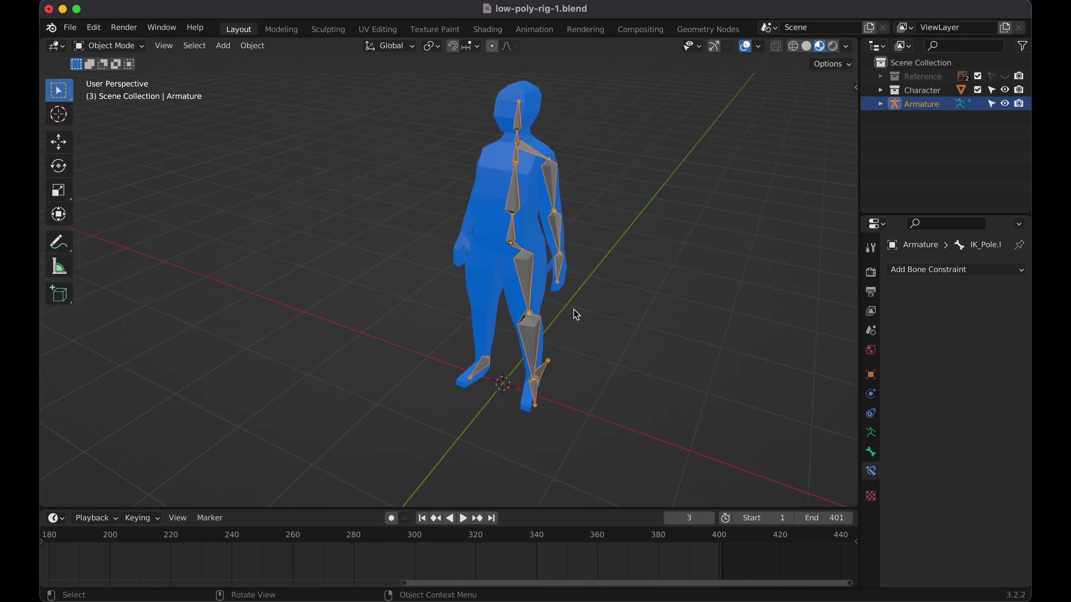
scroll(590, 283, right, 5)
key(KP_1)
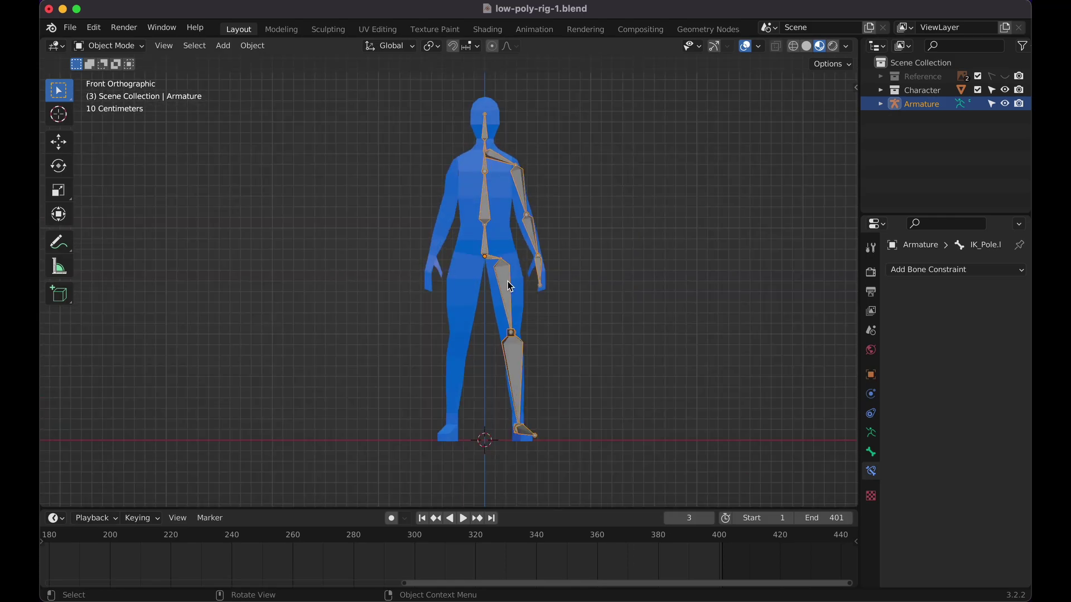
Symmetrize all the armature's bones in Edit Mode to create the right arm, hip and leg bones, including the IK bones
right_click(537, 264)
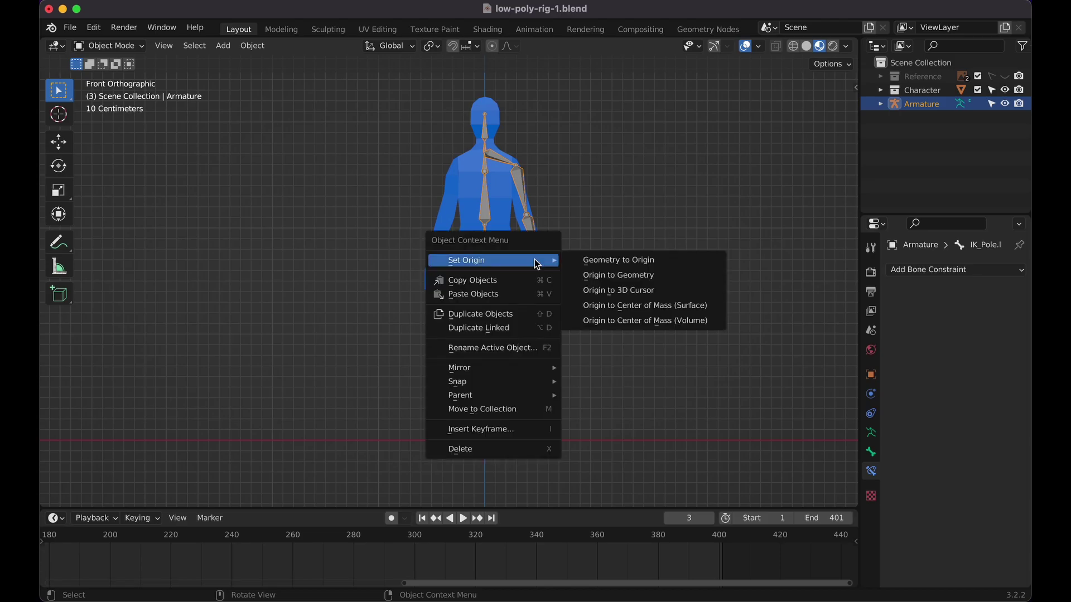
key(Escape)
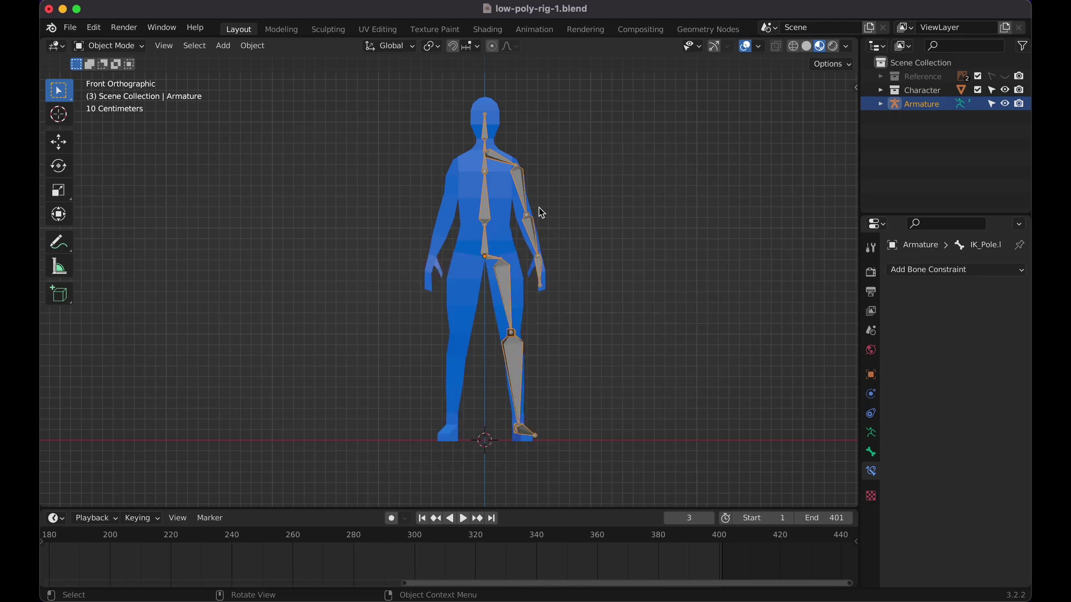
key(Tab)
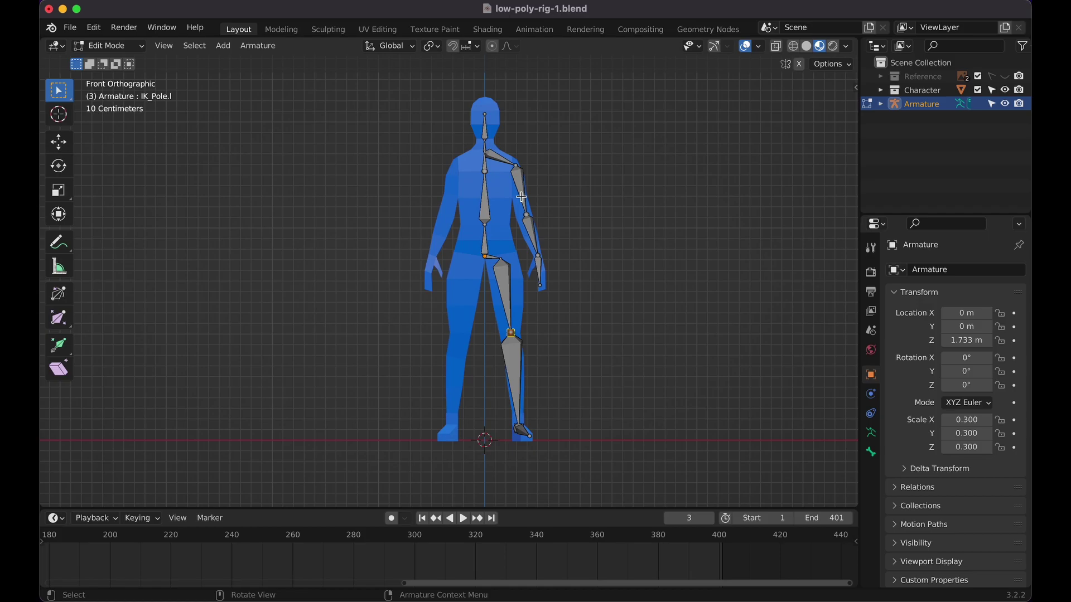
key(a)
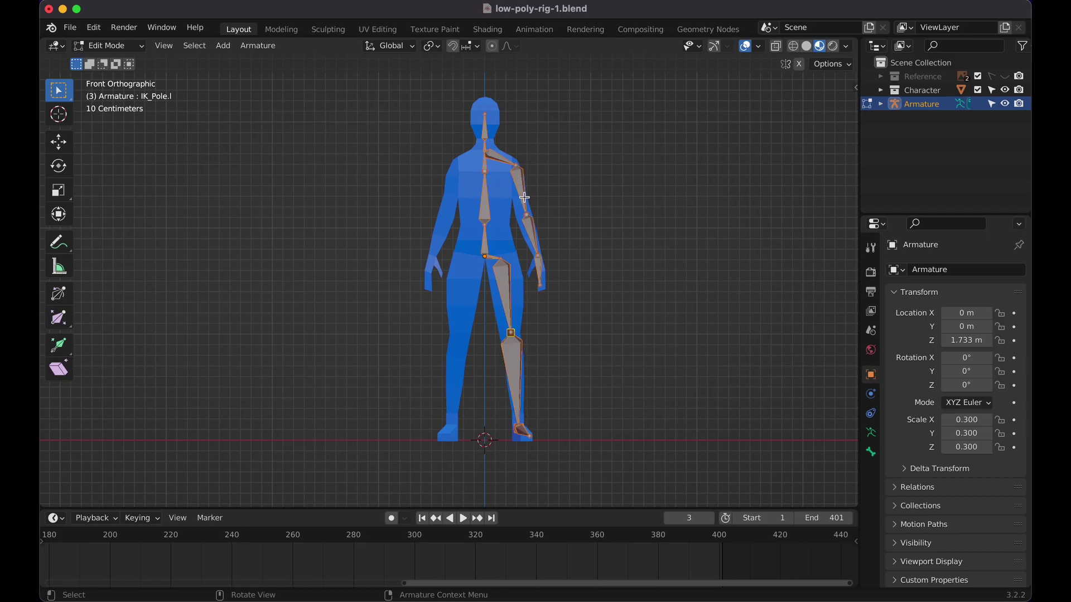
right_click(525, 197)
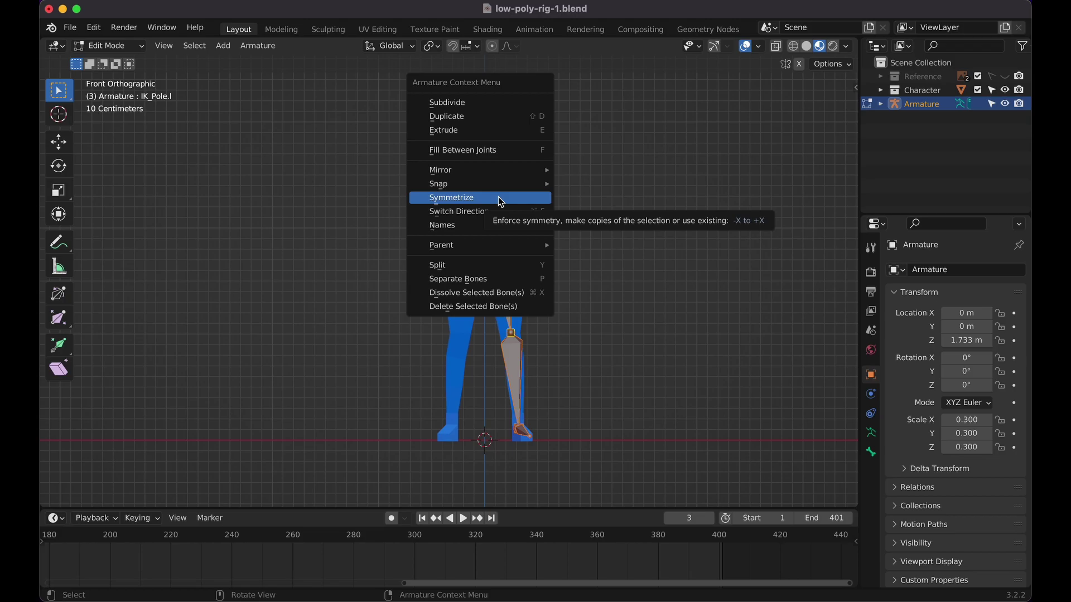
click(500, 199)
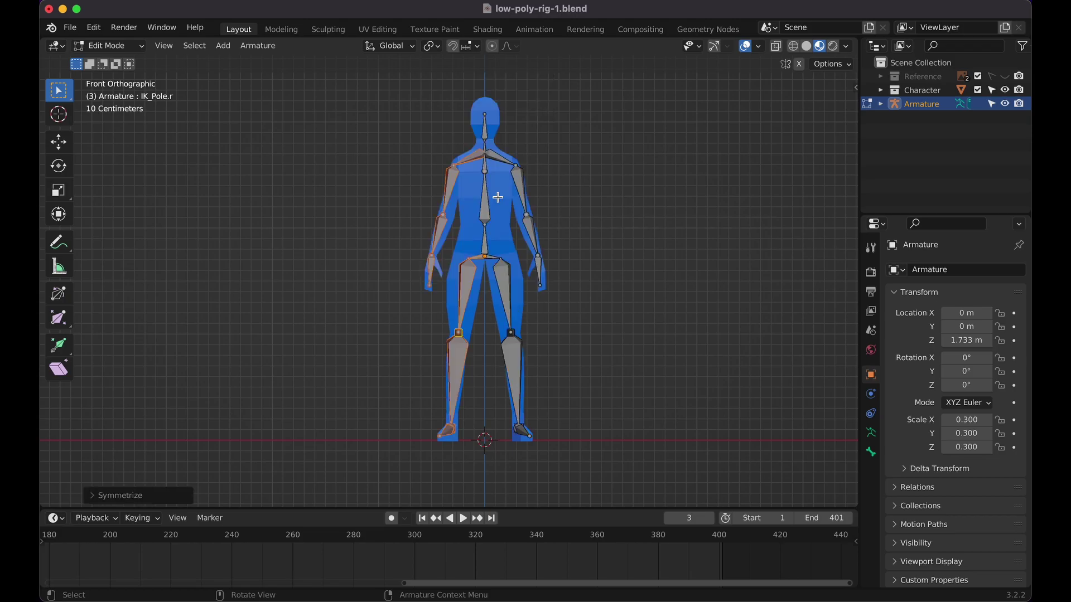
click(590, 195)
scroll(591, 195, right, 5)
scroll(591, 195, up, 5)
scroll(591, 195, left, 5)
scroll(591, 195, up, 10)
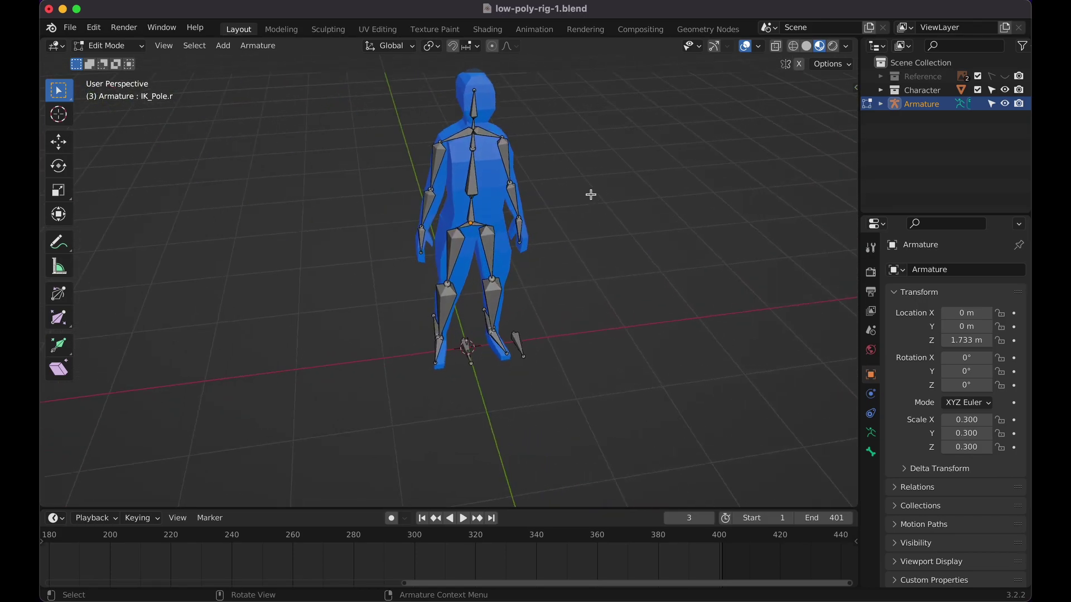
Put the armature in Pose Mode and try moving the IK_Target.r bone to test the right leg's IK
key(Tab)
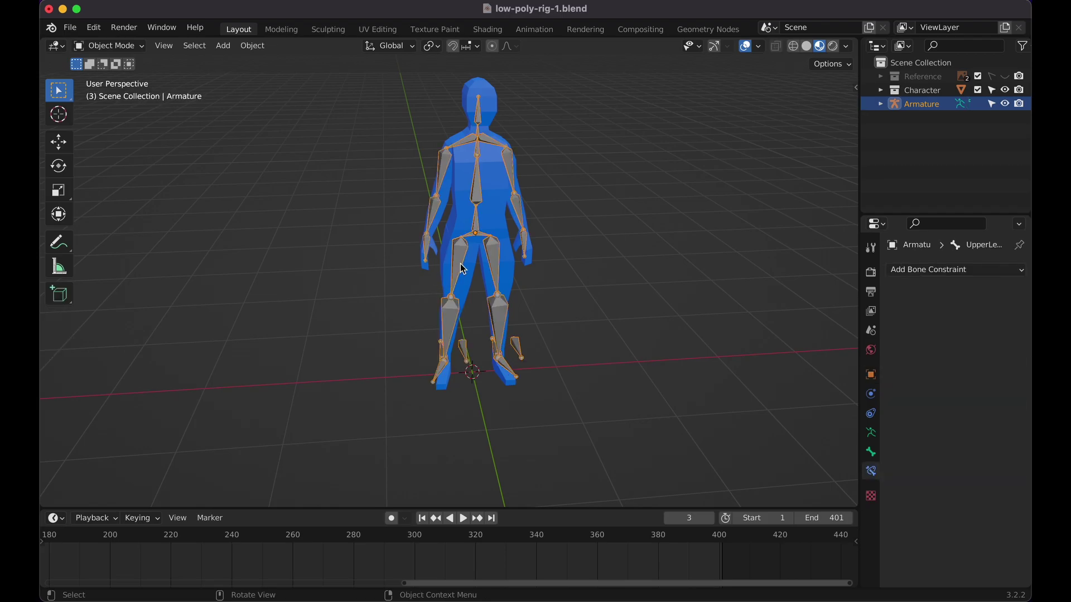
key(Tab)
click(108, 45)
click(120, 90)
scroll(349, 206, left, 3)
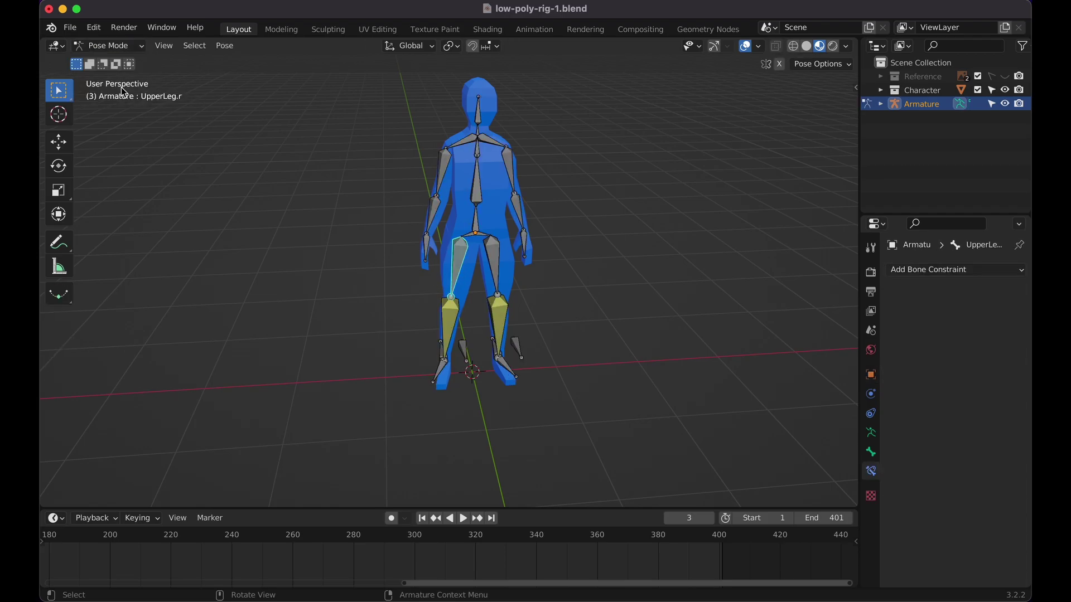
scroll(349, 206, left, 6)
click(373, 412)
key(g)
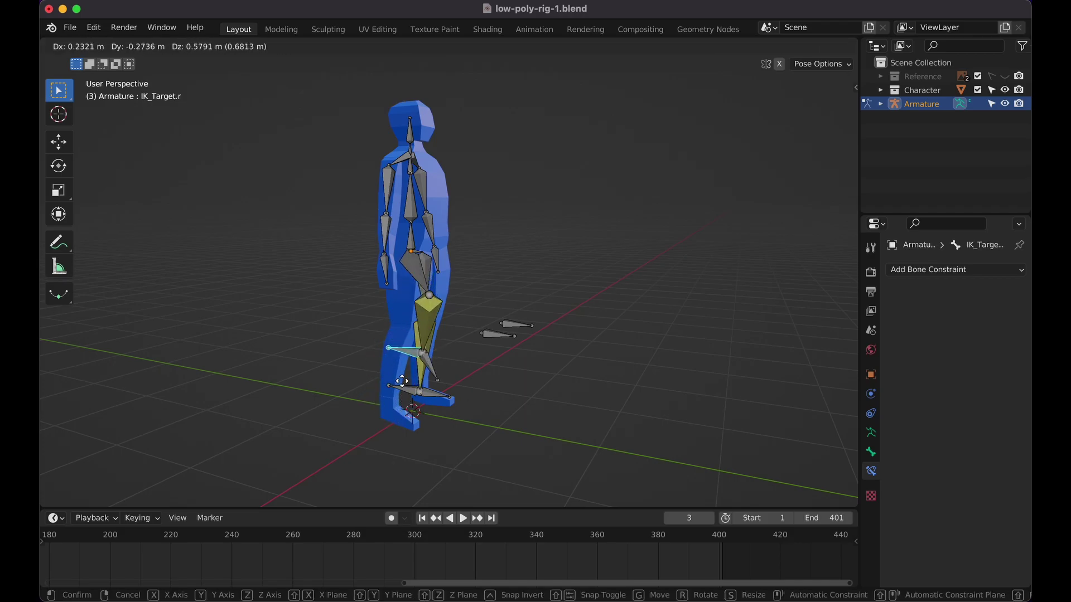
right_click(420, 375)
Try moving the Bottom and IK_Pole.r bones to test how both legs follow
scroll(420, 375, right, 6)
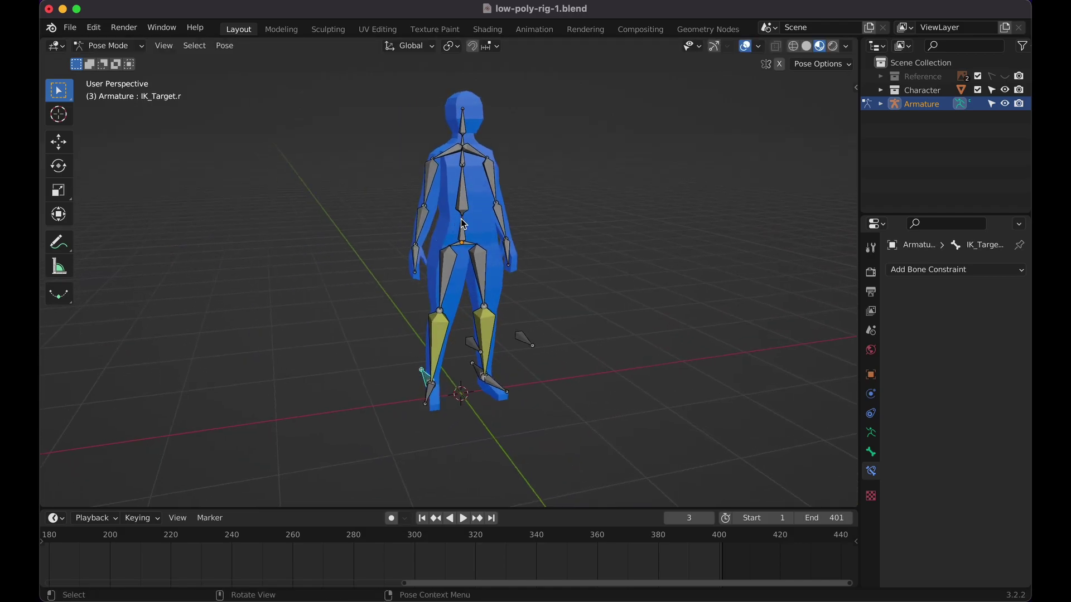
key(g)
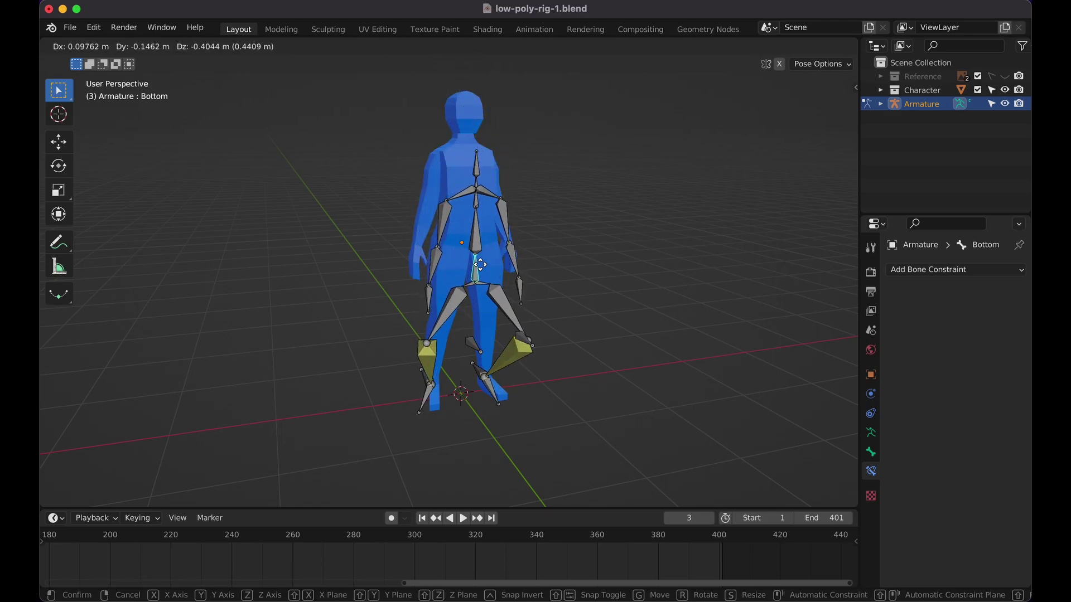
right_click(475, 162)
scroll(464, 343, right, 5)
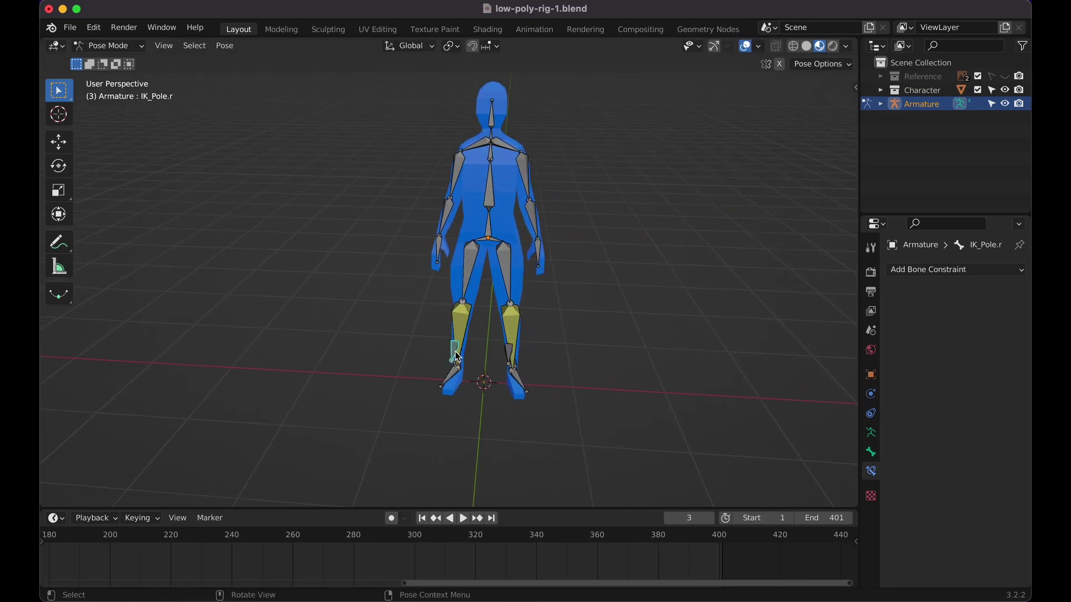
key(g)
key(Escape)
Try rotating the UpperArm.r and Neck.001 bones to test the right arm and head
click(457, 181)
key(r)
key(Escape)
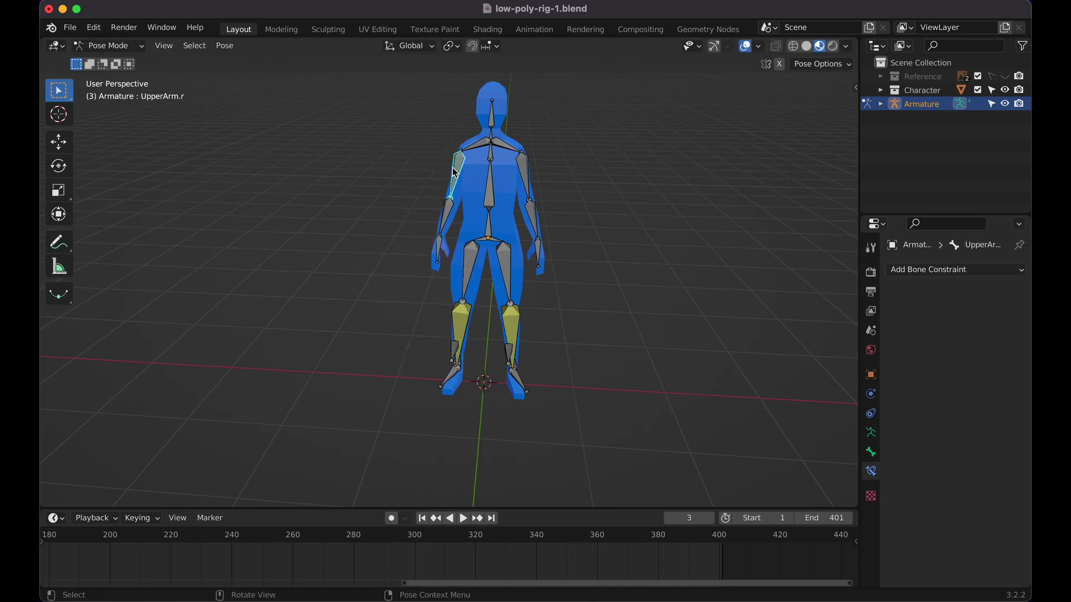
click(489, 126)
key(r)
key(Escape)
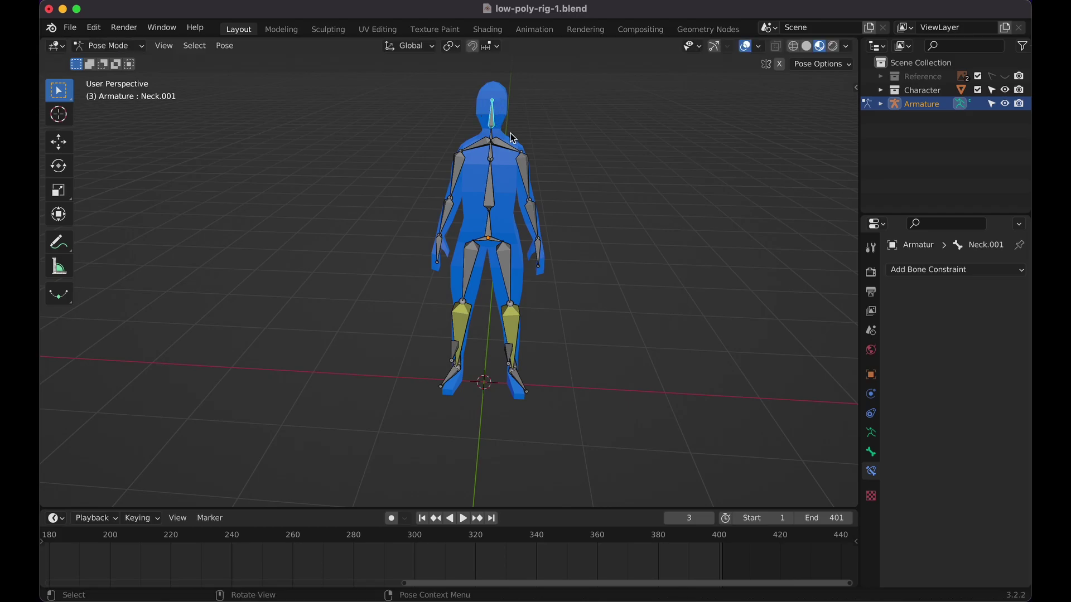
Return the armature to Object Mode in the front orthographic view with its bones deselected
key(KP_1)
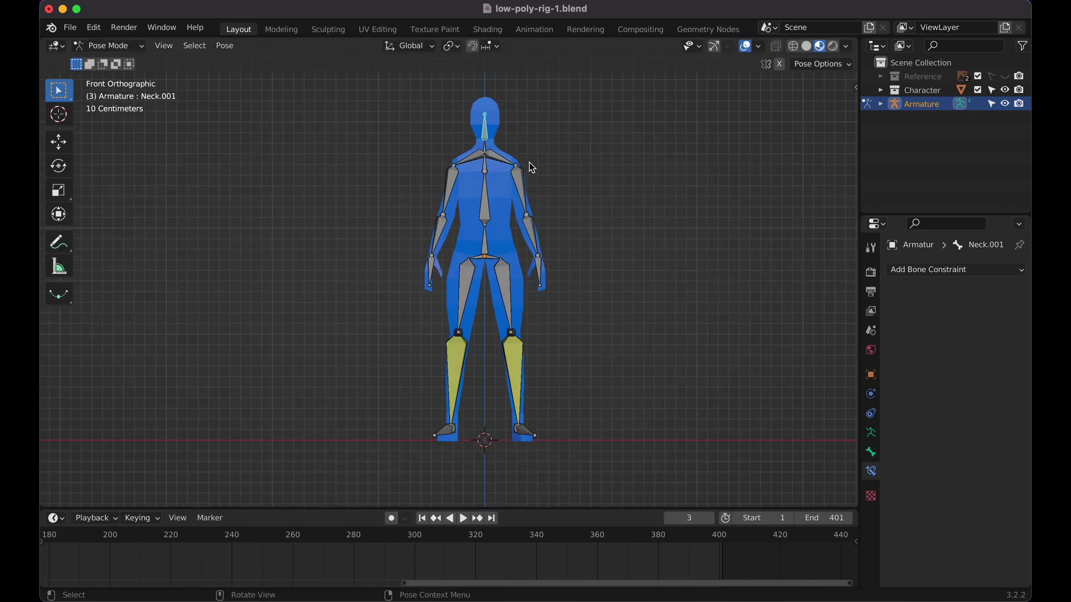
click(553, 159)
click(109, 46)
click(106, 60)
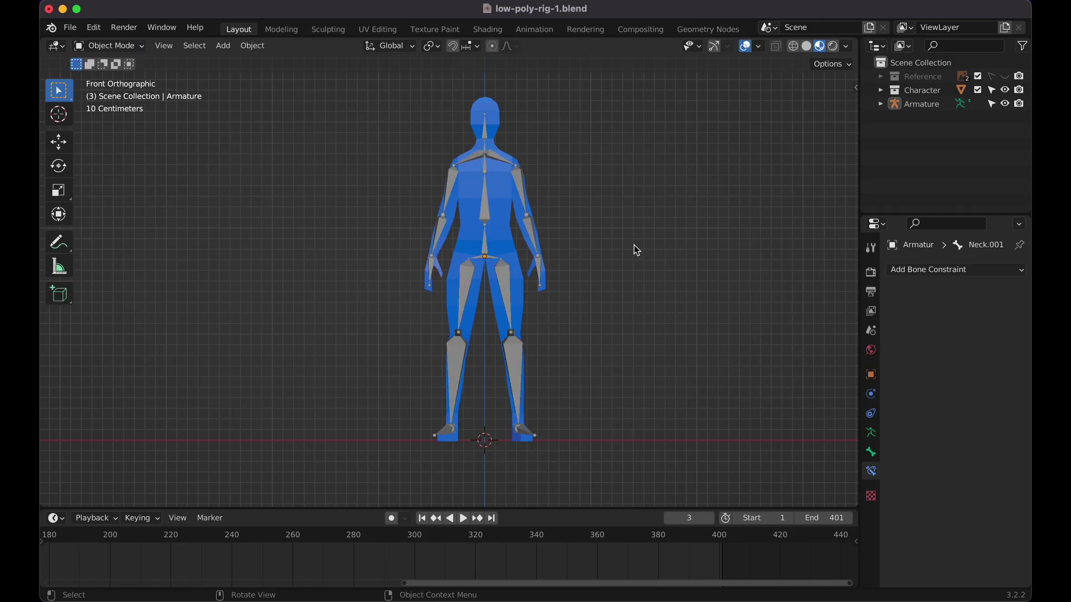
Parent the Body mesh to the armature using Armature Deform With Automatic Weights
click(500, 209)
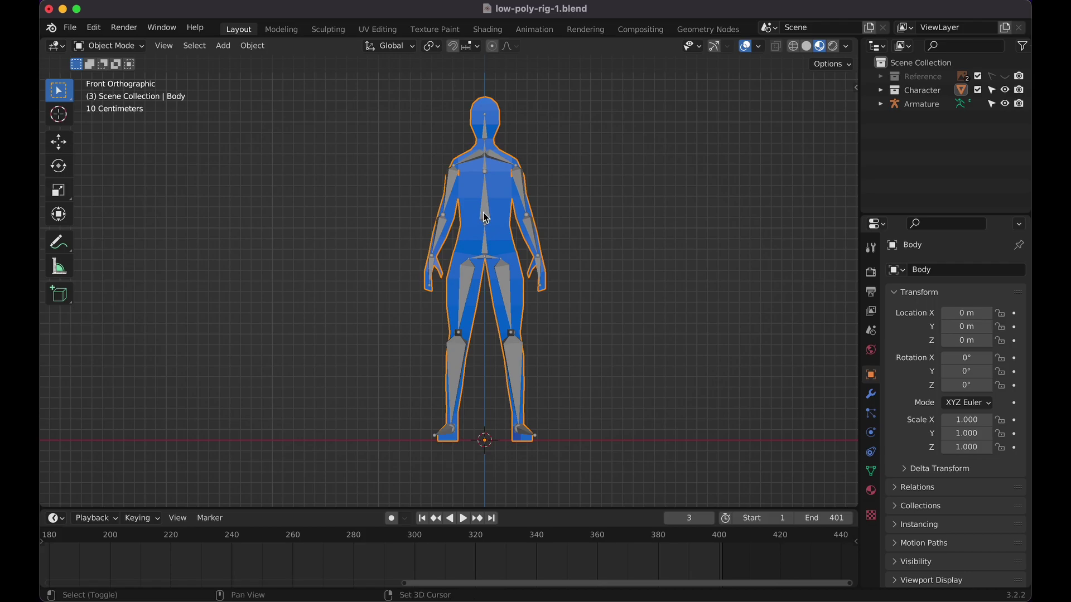
click(487, 217)
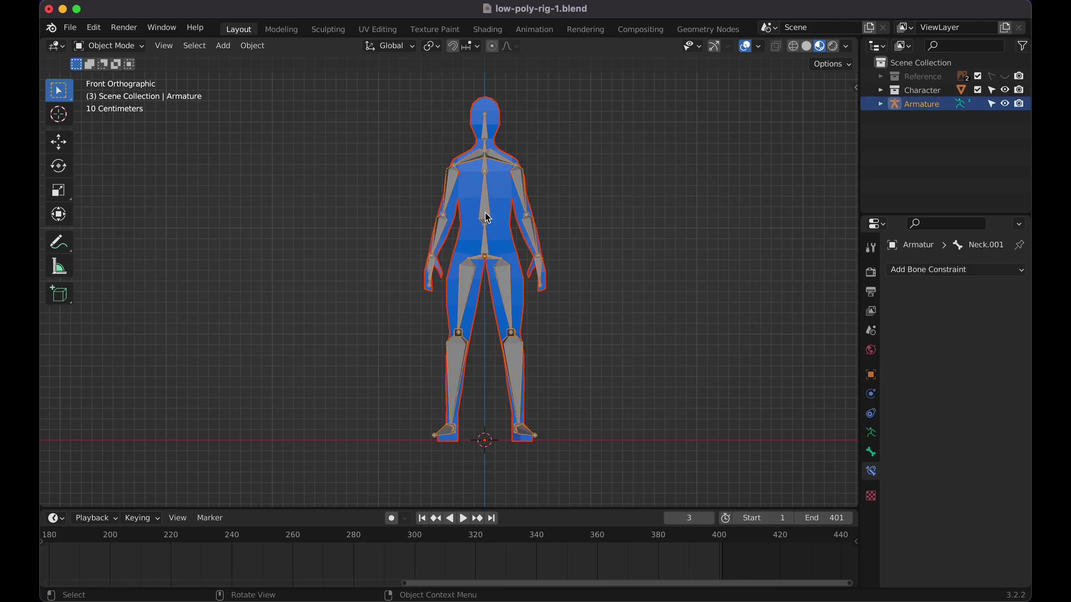
key(super+p)
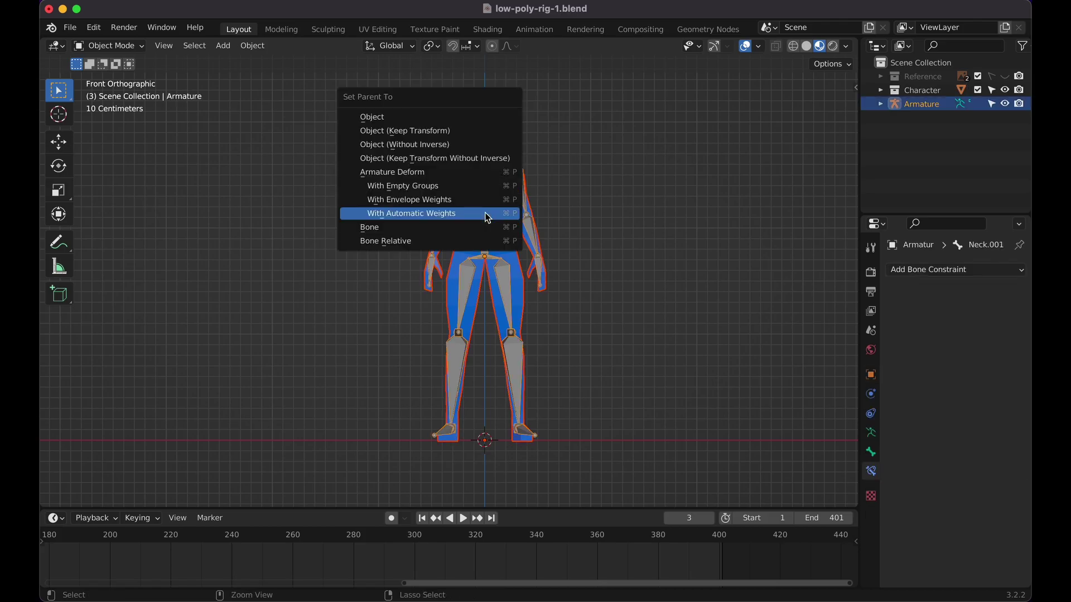
click(487, 217)
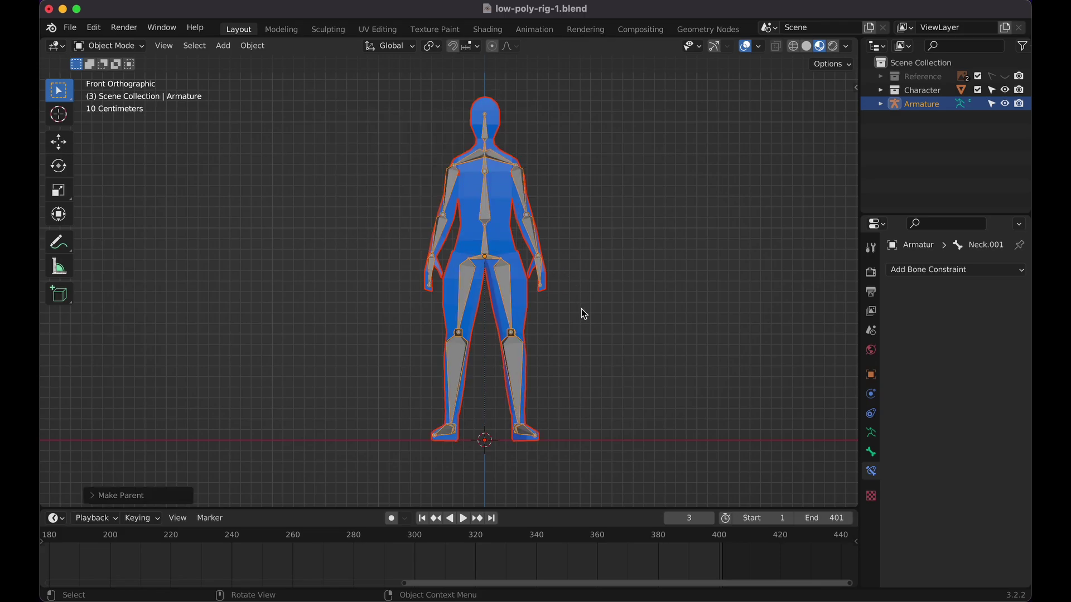
Deselect everything and examine the mesh's deformation around the legs and torso from several angles
click(581, 308)
scroll(580, 306, right, 5)
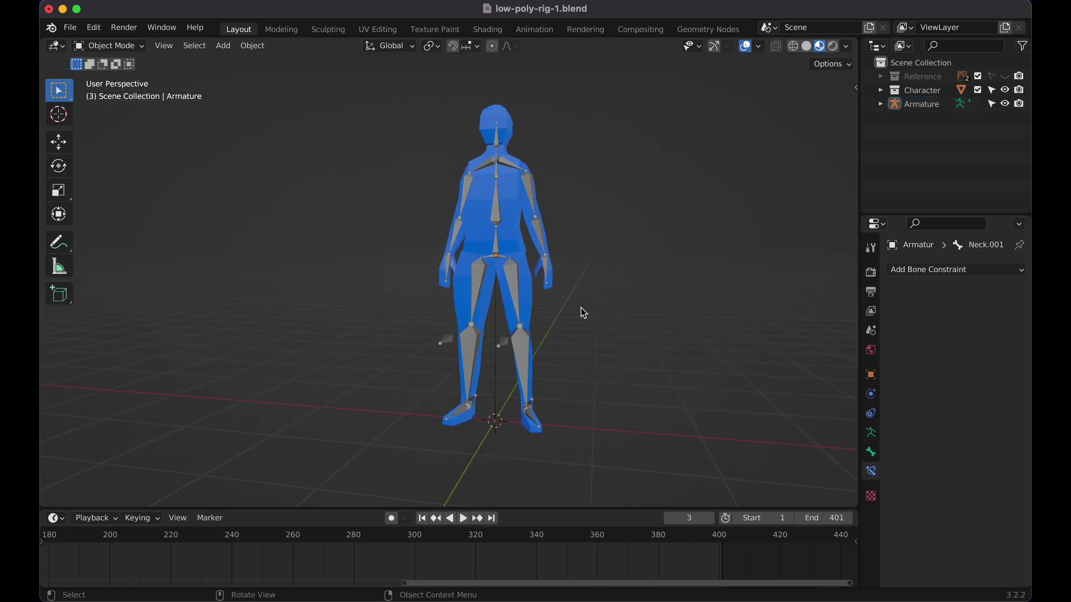
scroll(580, 307, right, 8)
scroll(580, 307, right, 4)
scroll(580, 307, left, 2)
scroll(540, 374, right, 10)
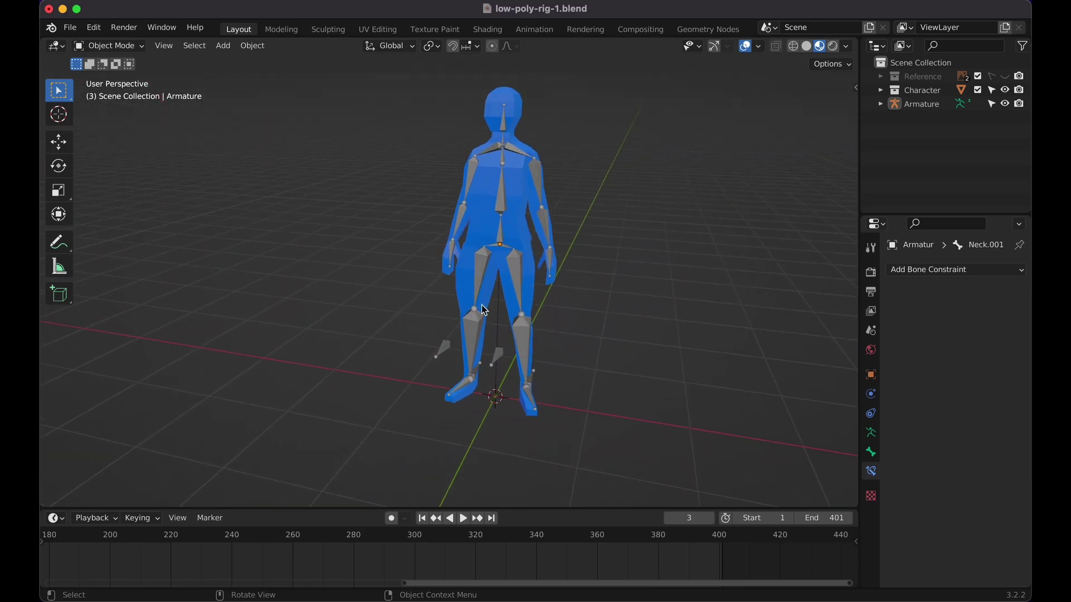
scroll(465, 329, right, 10)
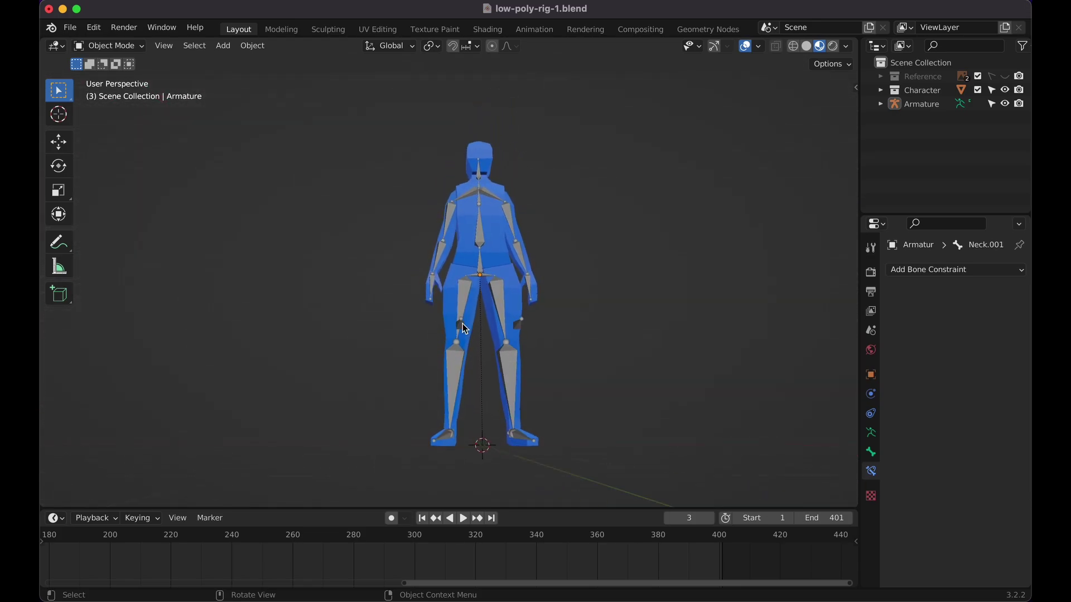
key(KP_1)
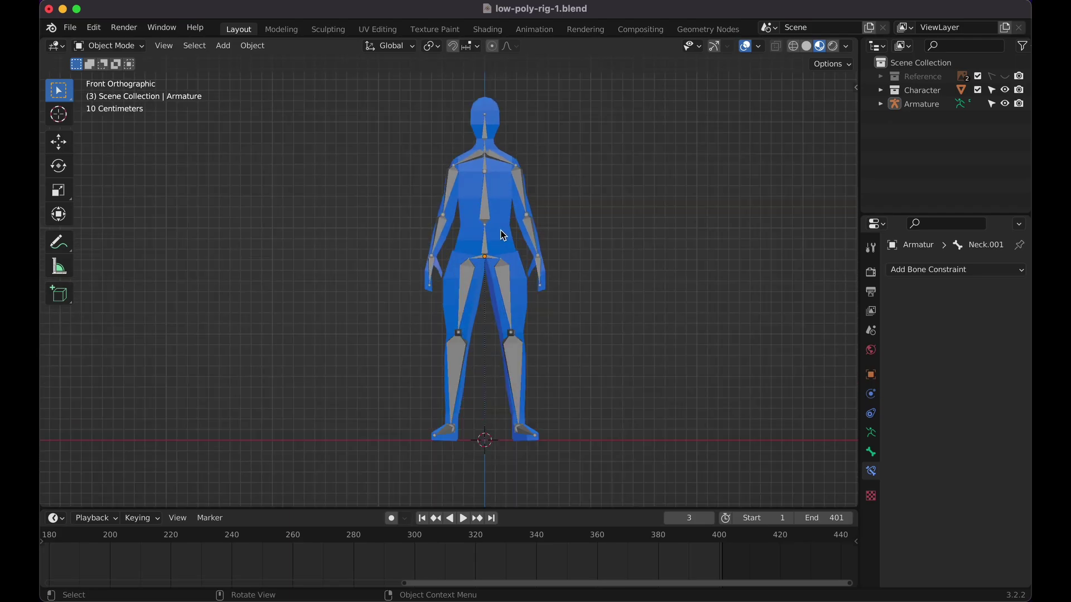
Select the armature and switch it to Pose Mode in the front orthographic view
click(489, 218)
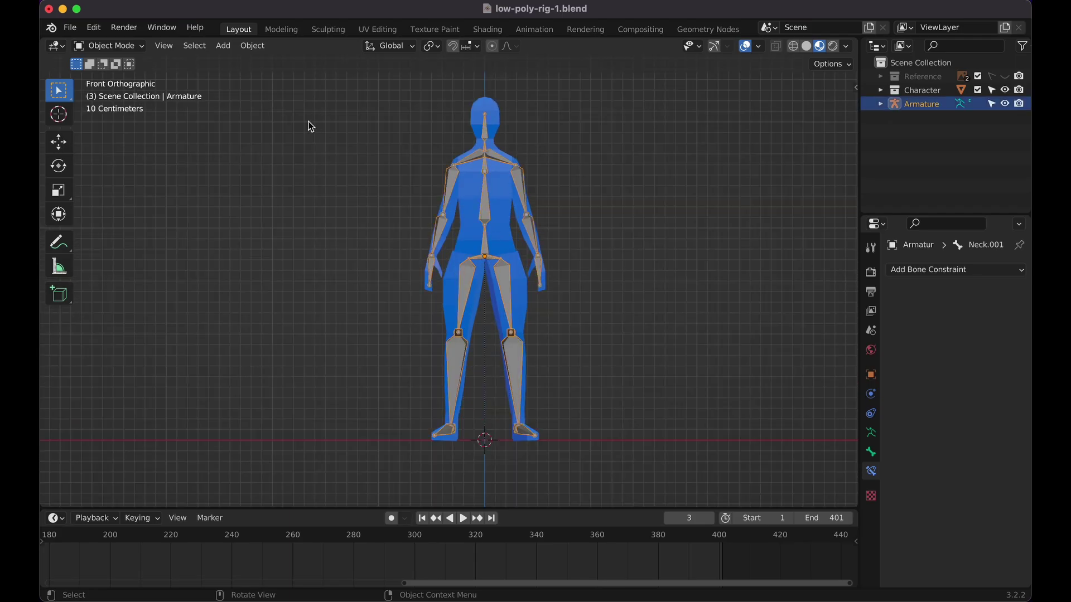
click(134, 48)
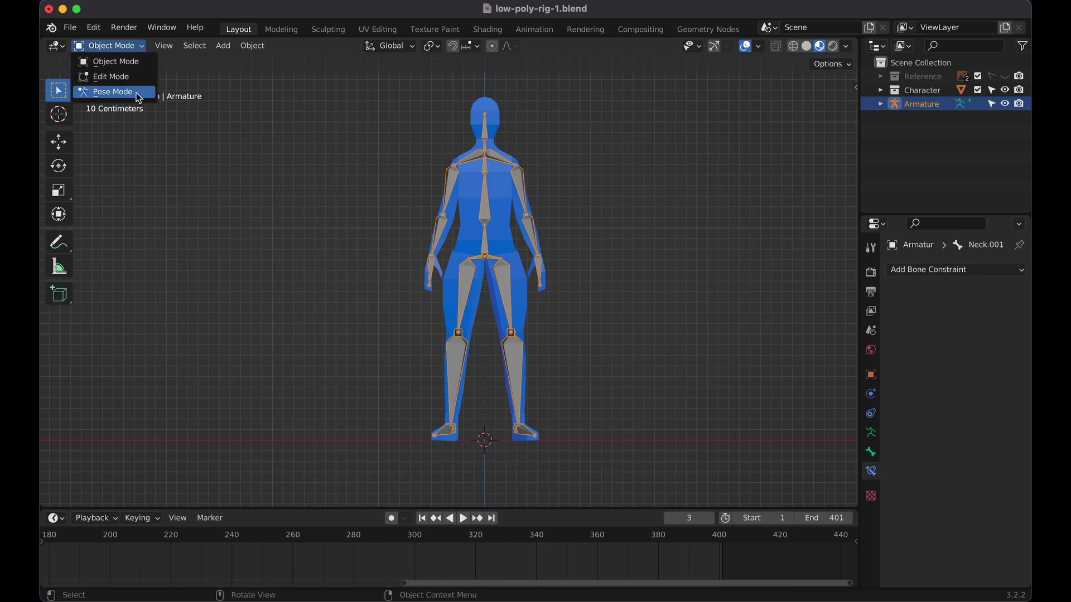
click(108, 91)
scroll(579, 263, down, 3)
scroll(579, 263, right, 10)
scroll(579, 263, left, 5)
key(KP_1)
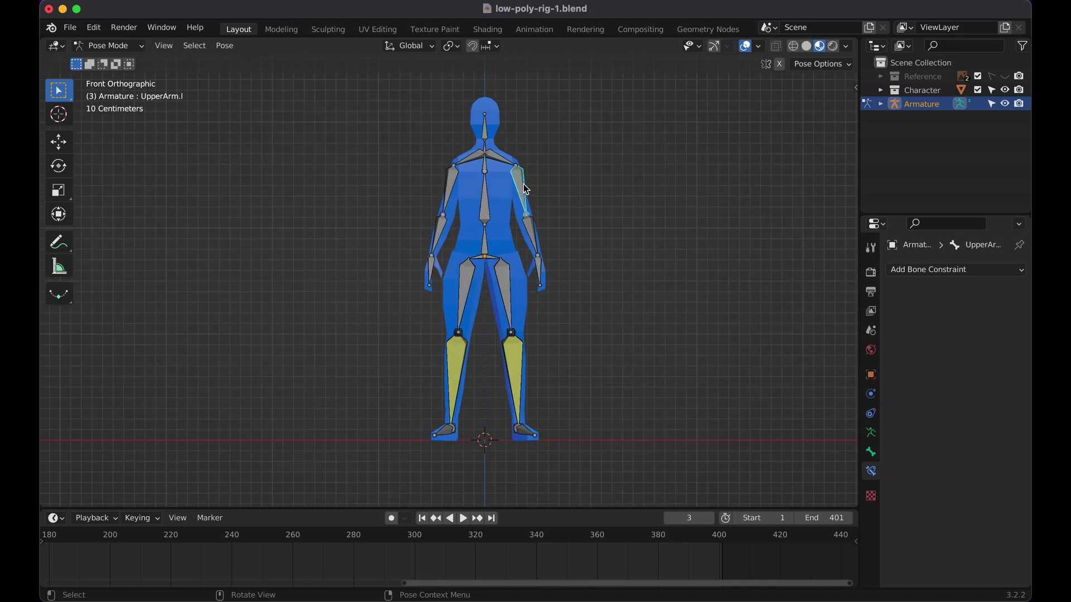
Try rotating the UpperArm.l, LowerArm.l and Hand.l bones to test how the left arm deforms
key(r)
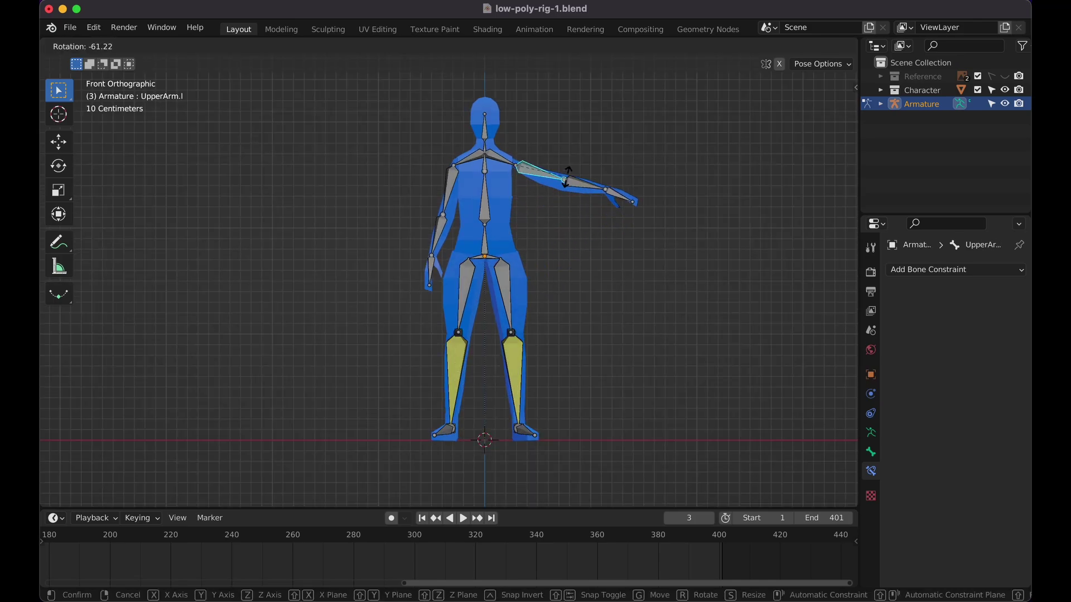
right_click(558, 197)
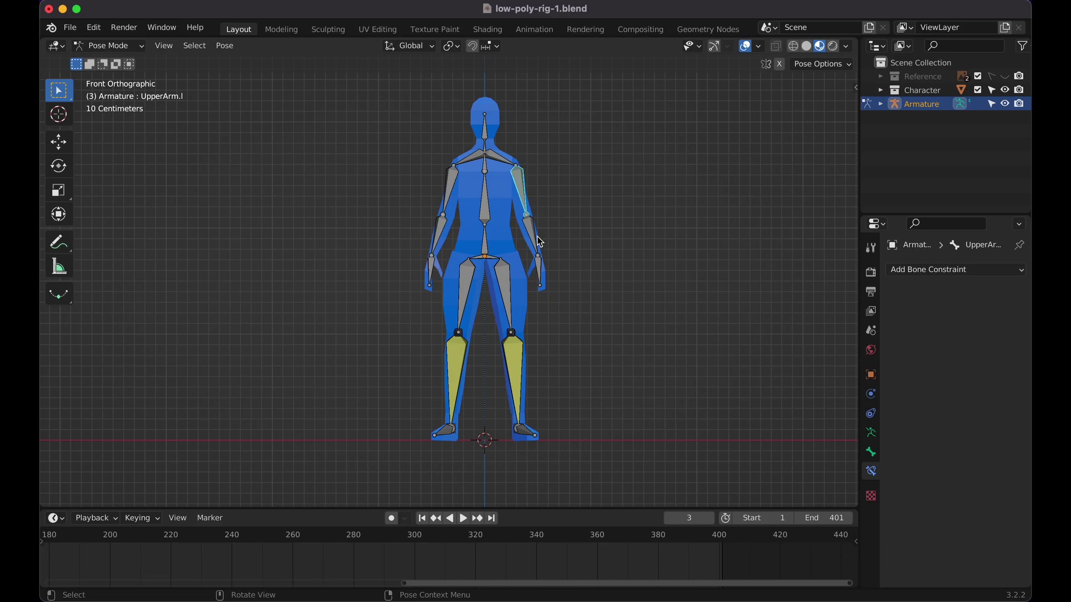
key(r)
right_click(557, 253)
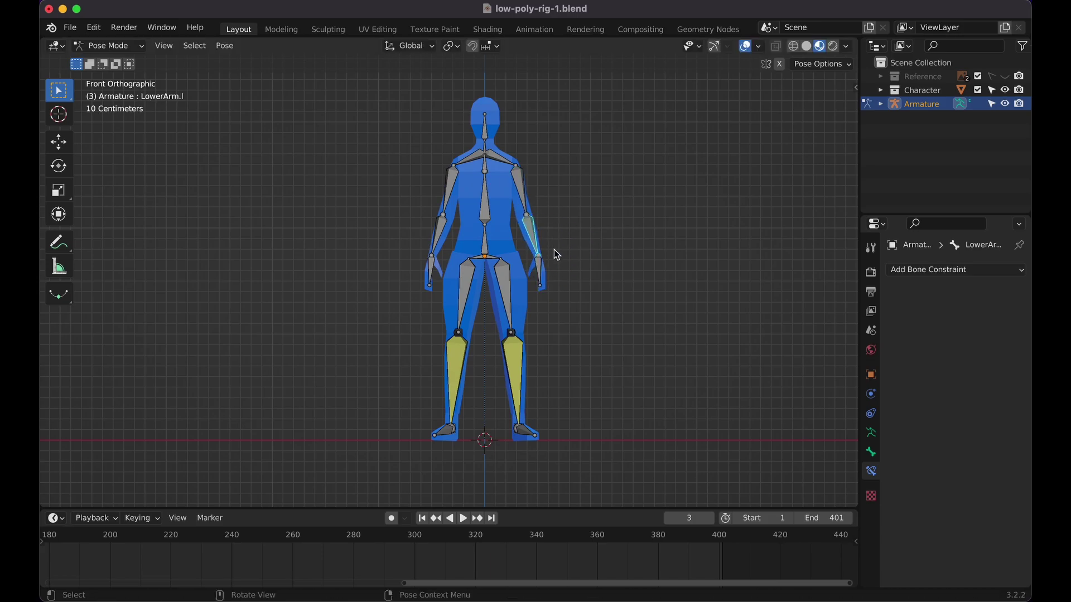
click(542, 274)
key(r)
right_click(554, 275)
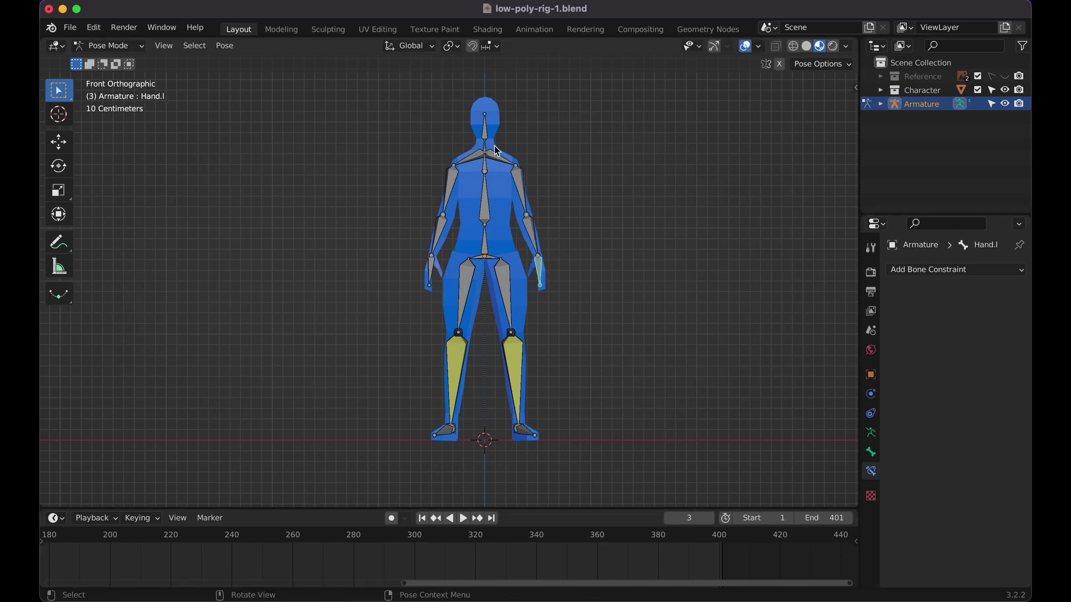
Try rotating the Neck.001 and Spine bones to test the head and upper body deformation
key(r)
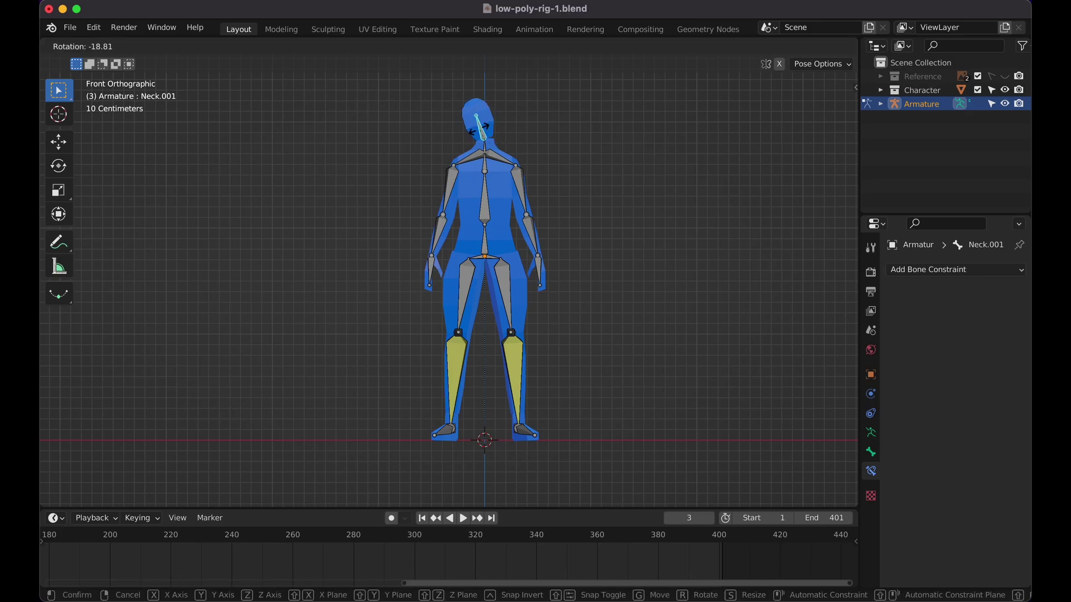
right_click(475, 133)
click(490, 202)
middle_drag(490, 202, 466, 193)
key(r)
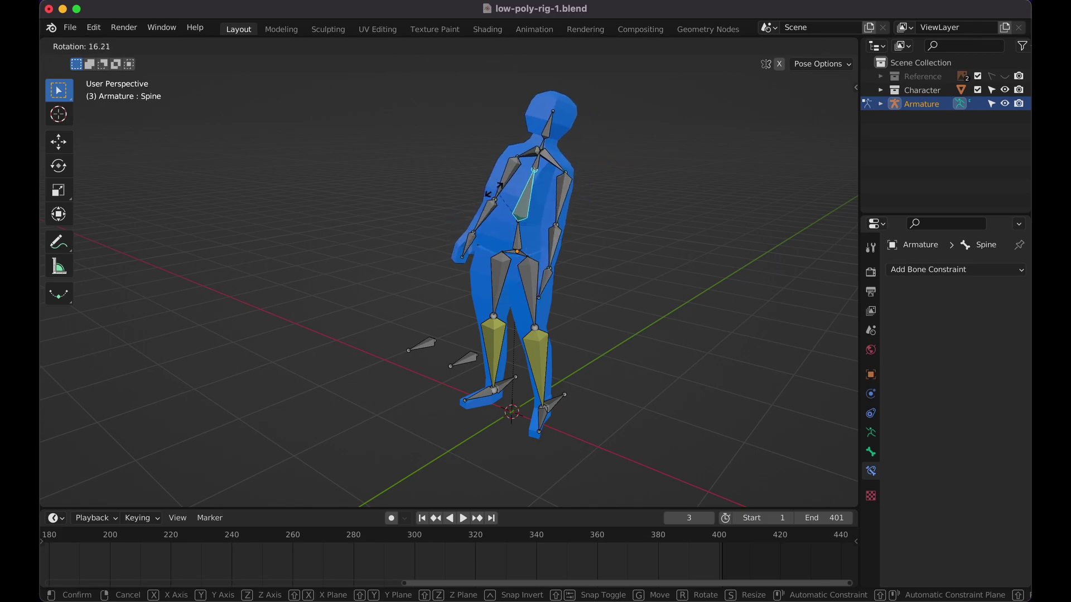
right_click(491, 192)
Try moving the Bottom bone to test how the whole body follows the hips
click(513, 262)
middle_drag(514, 262, 518, 243)
key(g)
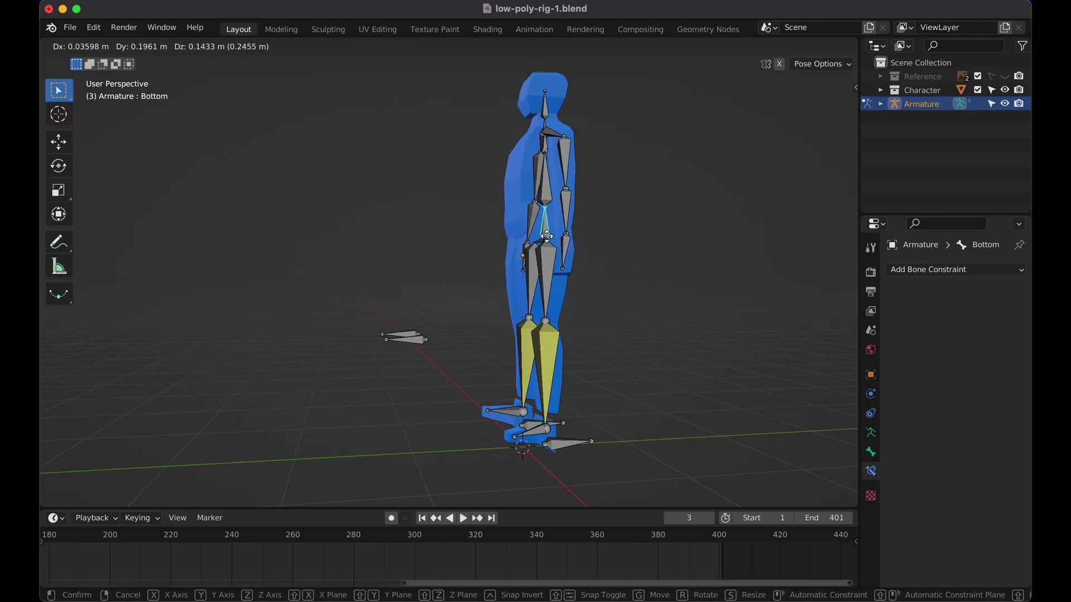
right_click(577, 264)
Move the Spine bone to bend the torso forward
middle_drag(574, 259, 574, 258)
scroll(574, 259, right, 5)
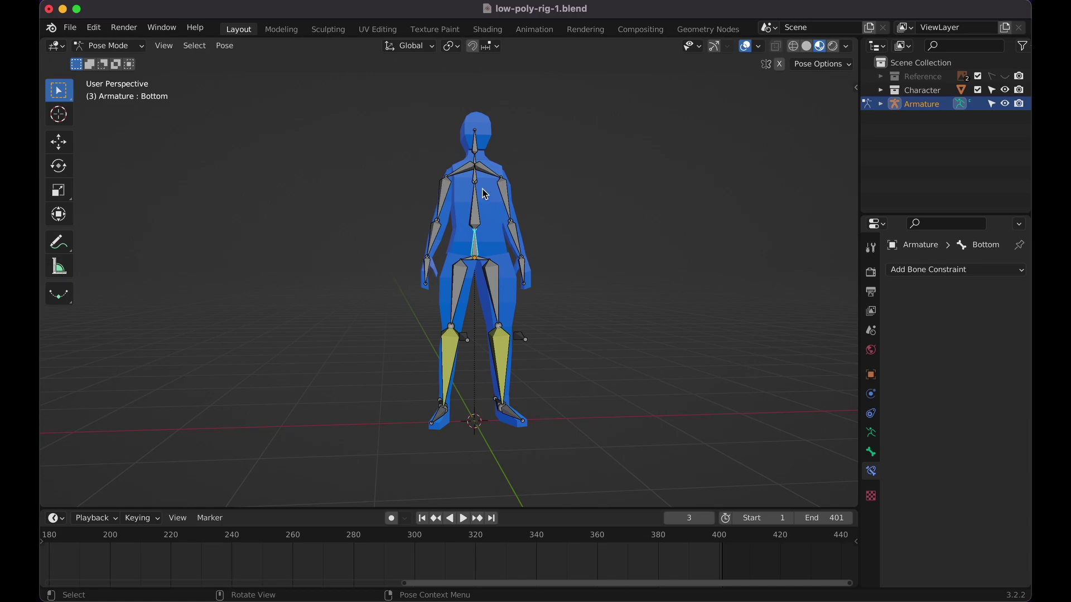
scroll(482, 201, right, 5)
scroll(483, 203, right, 8)
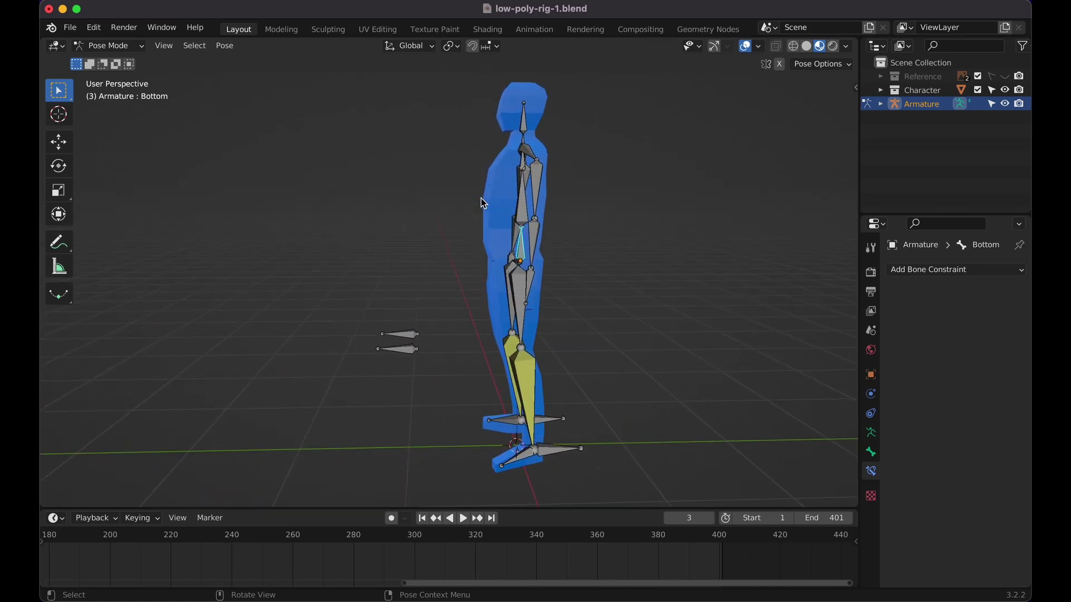
click(528, 207)
scroll(529, 208, right, 3)
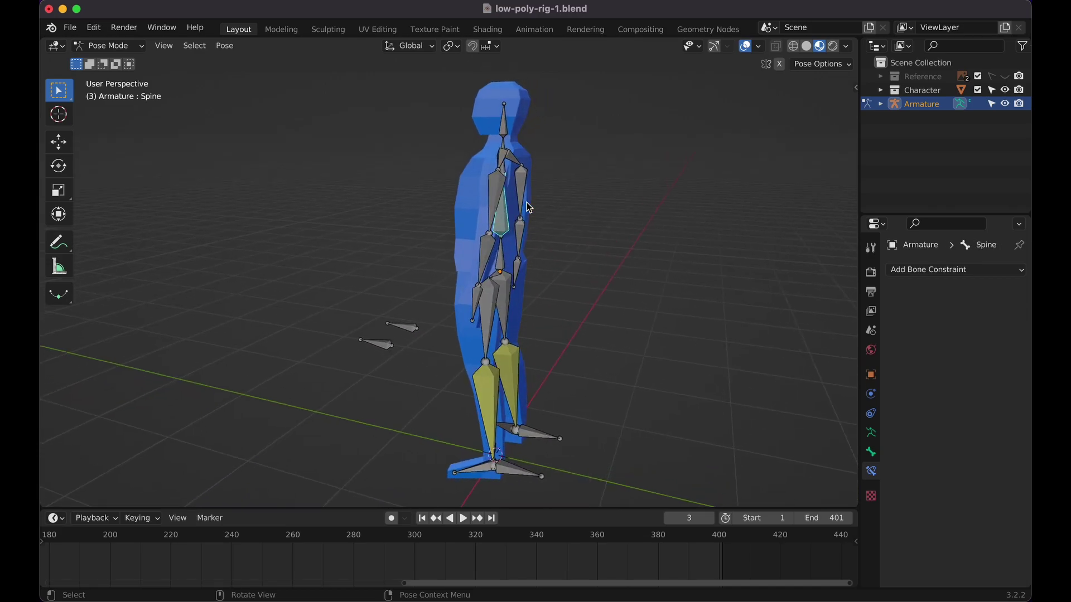
key(g)
click(487, 196)
Examine the bent torso and hips from behind, and undo the Spine bone's bend
scroll(486, 197, right, 4)
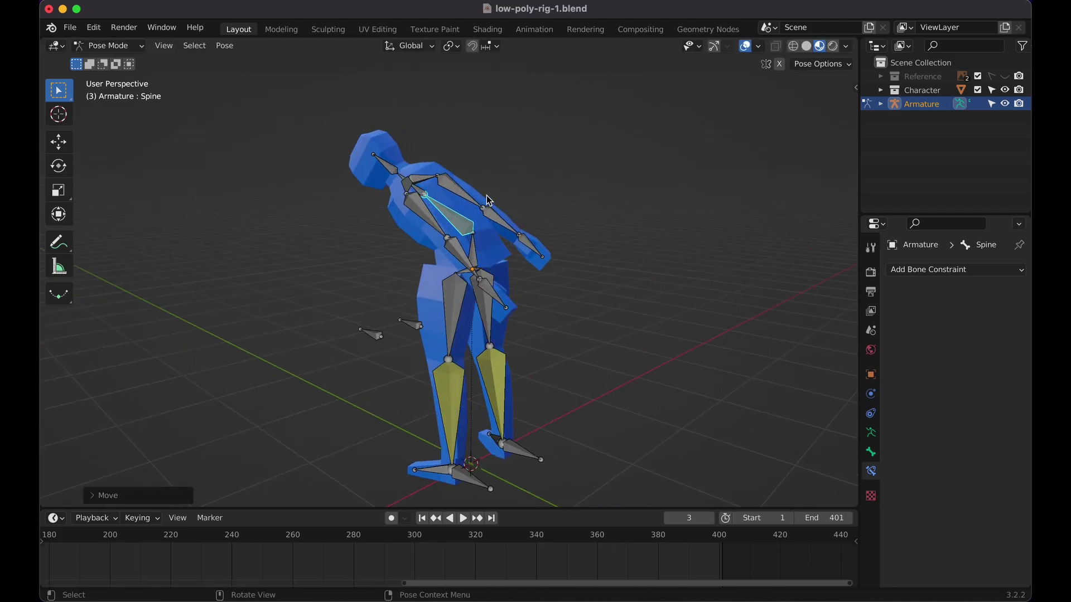
scroll(486, 196, right, 4)
scroll(466, 264, right, 2)
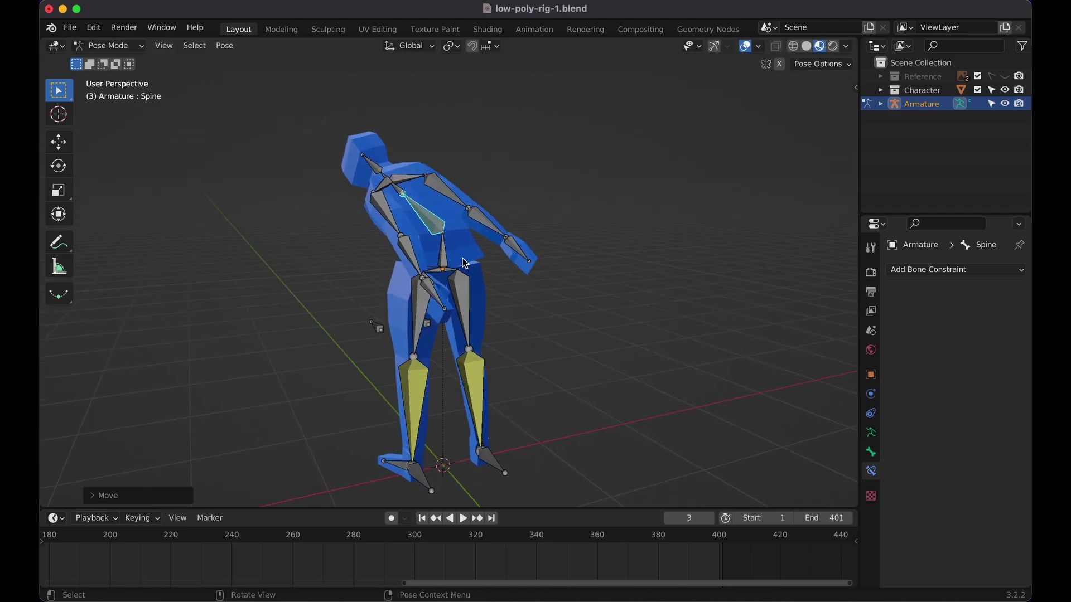
scroll(466, 263, right, 2)
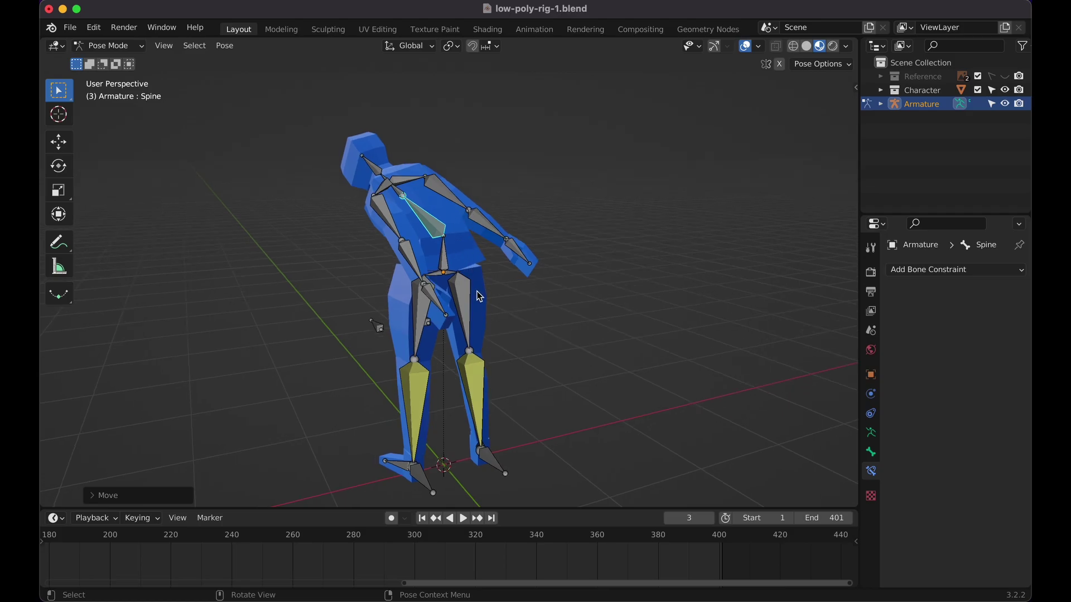
scroll(479, 296, right, 4)
key(super+z)
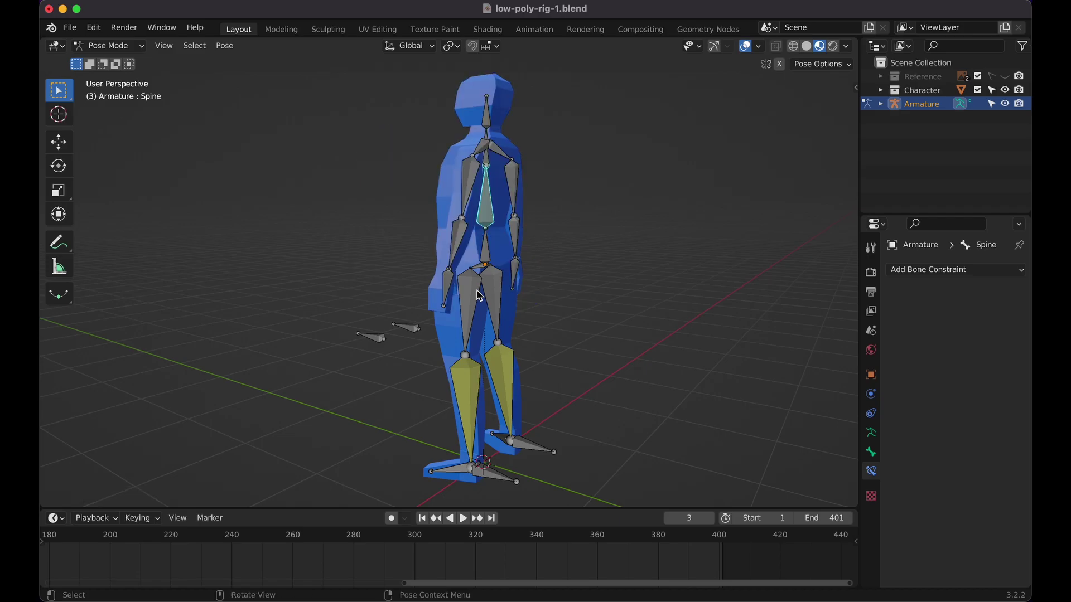
Try moving the IK_Pole.l bone sideways to test the left knee's direction
scroll(480, 297, right, 8)
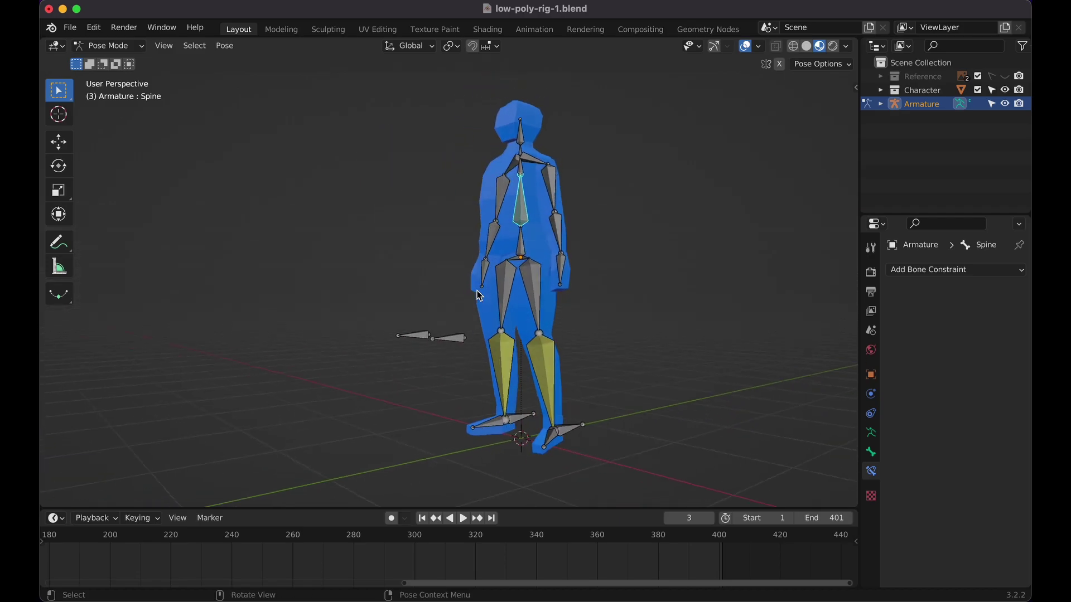
scroll(479, 296, right, 4)
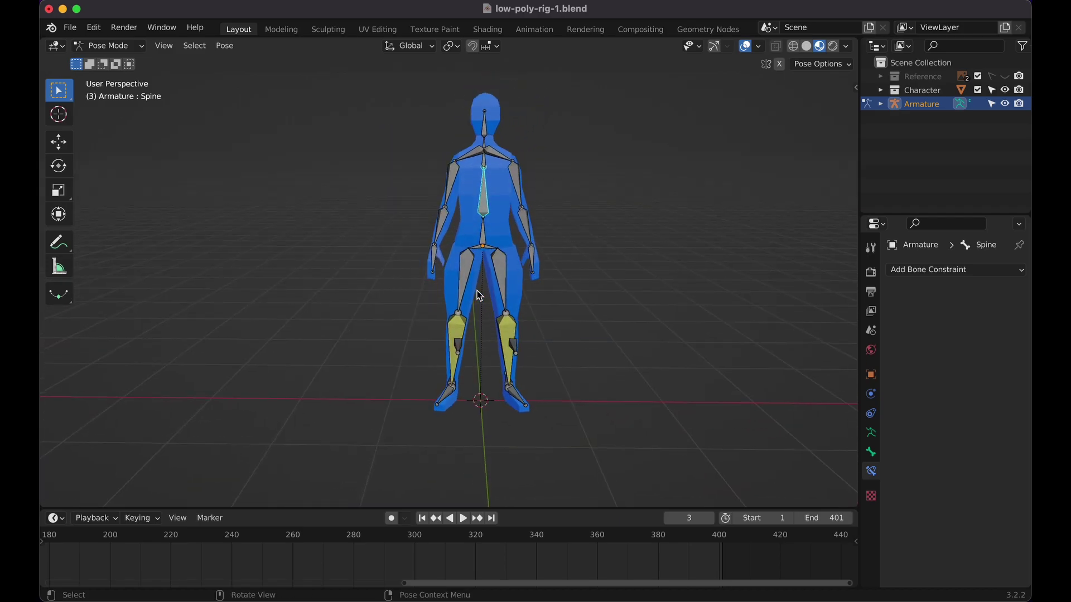
scroll(479, 296, right, 4)
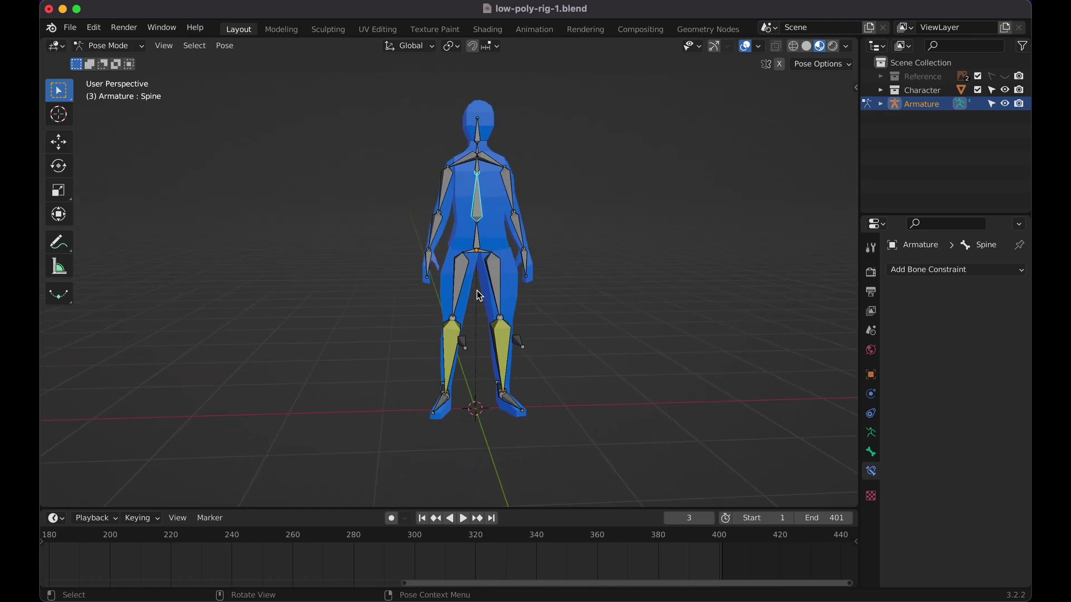
scroll(479, 296, right, 6)
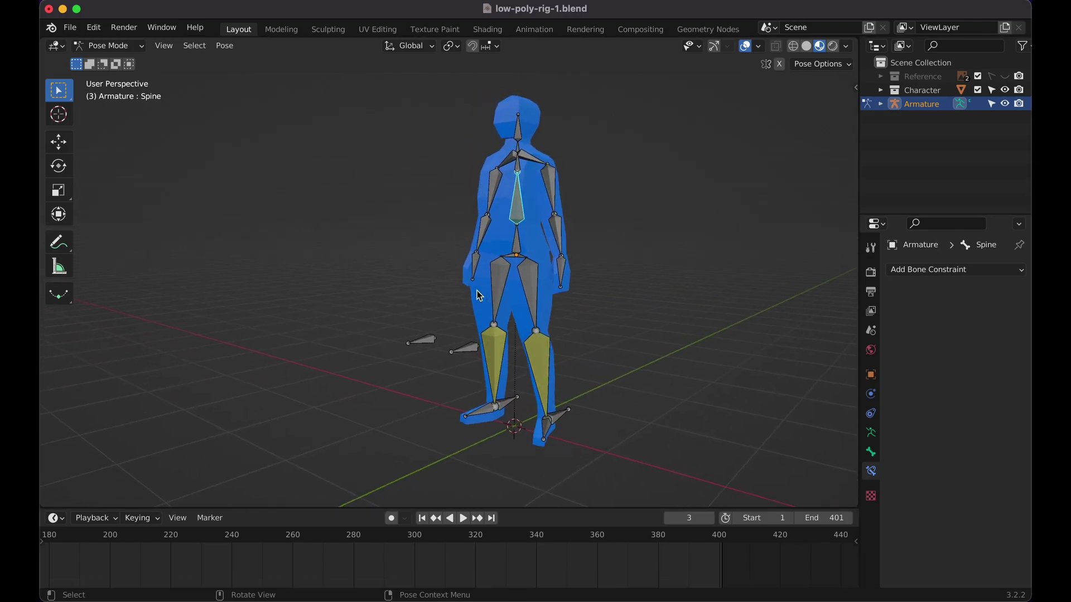
click(472, 347)
key(g)
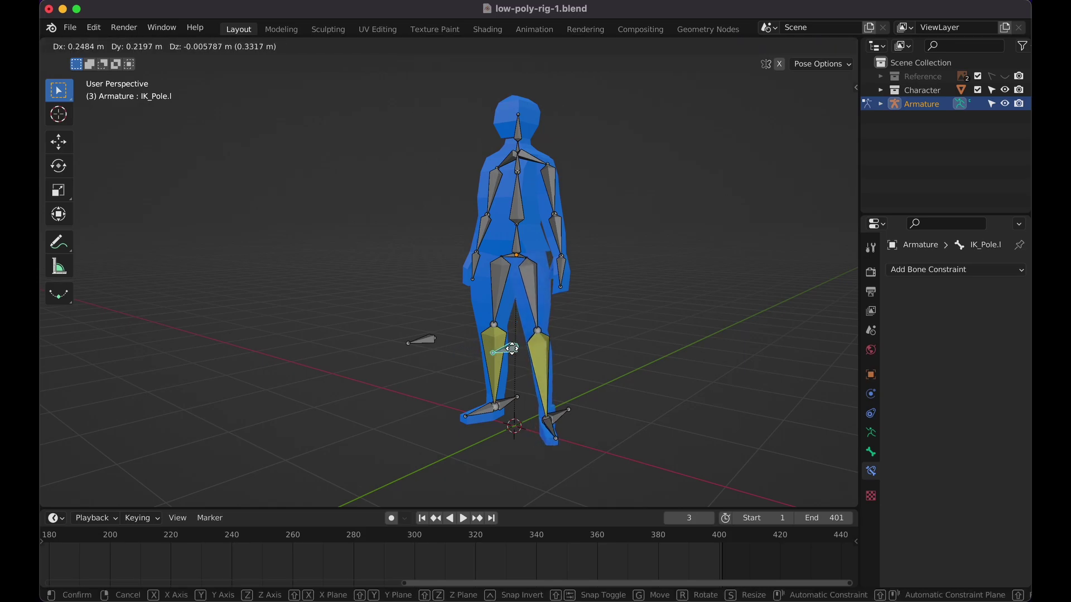
right_click(503, 355)
Try raising the IK_Target.l bone to test the left leg's IK bend
scroll(503, 355, right, 6)
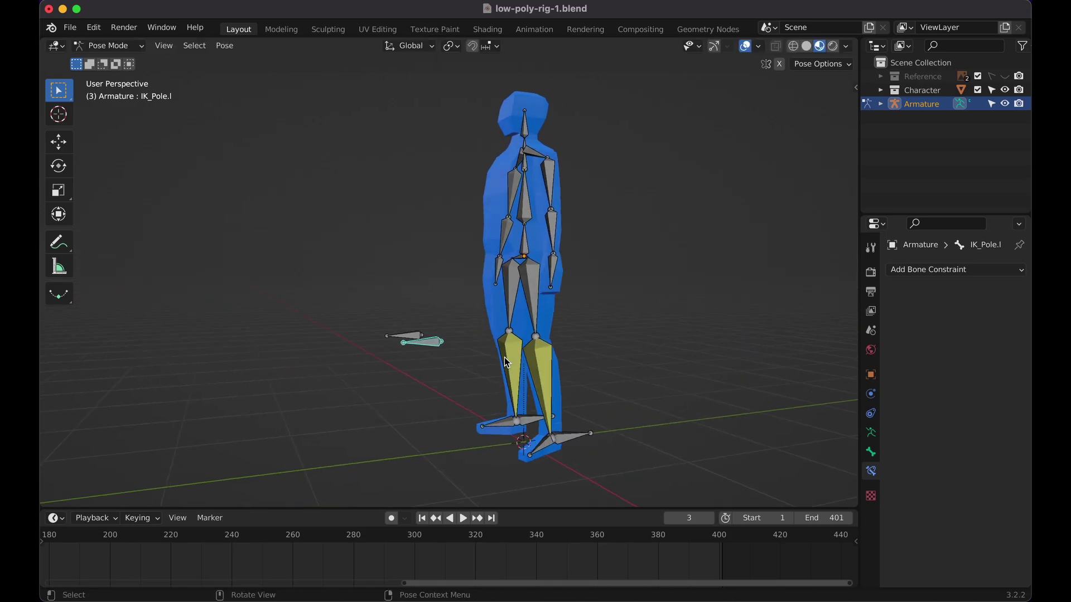
click(575, 443)
key(g)
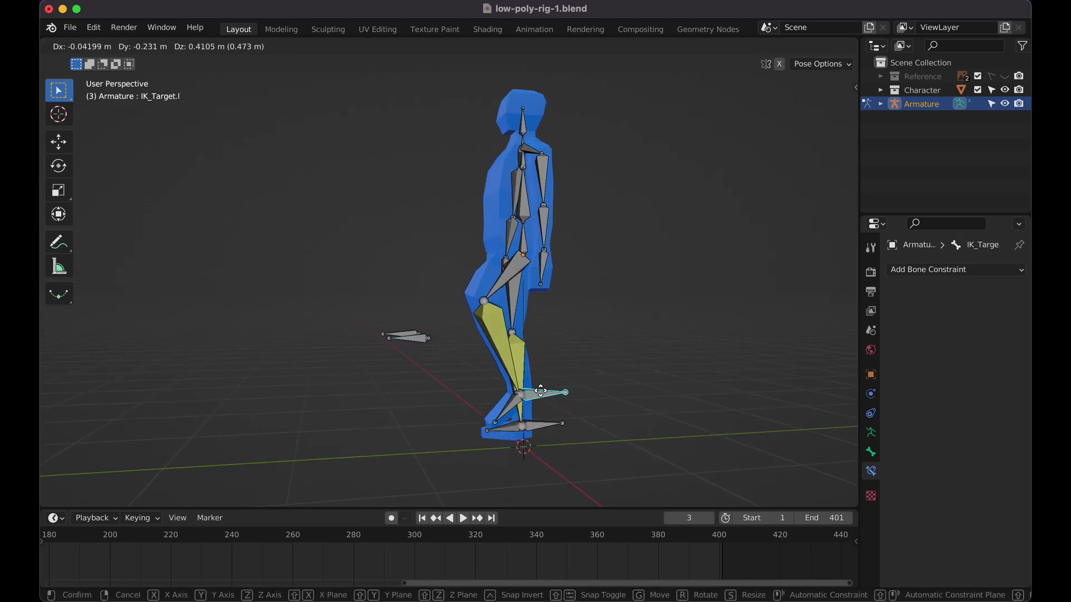
right_click(543, 399)
Try lifting the Bottom bone to check how the feet deform around the IK targets
scroll(543, 399, right, 8)
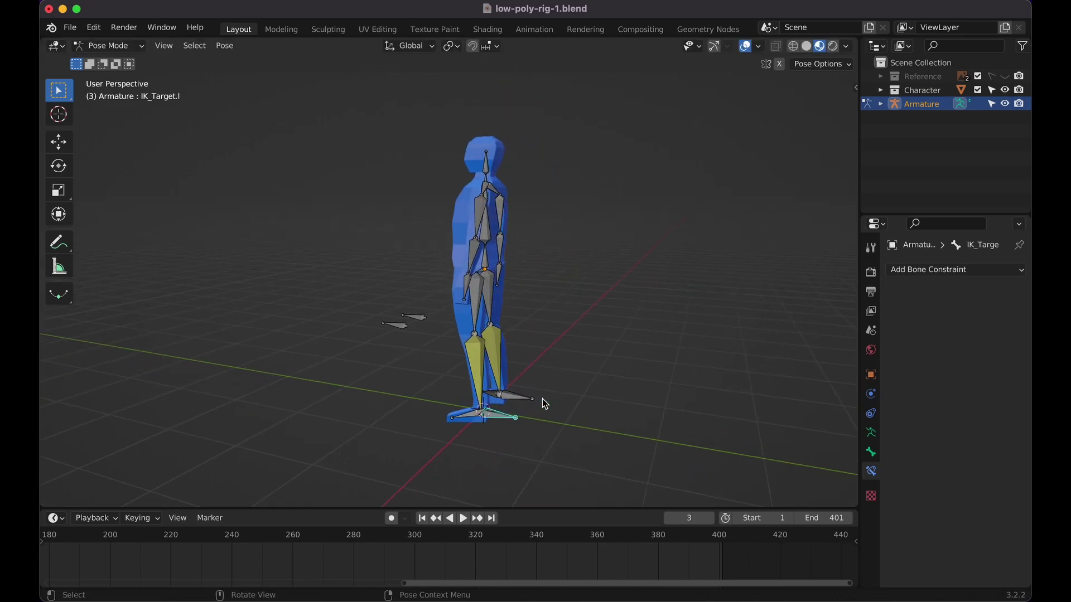
click(477, 274)
scroll(477, 275, right, 5)
key(g)
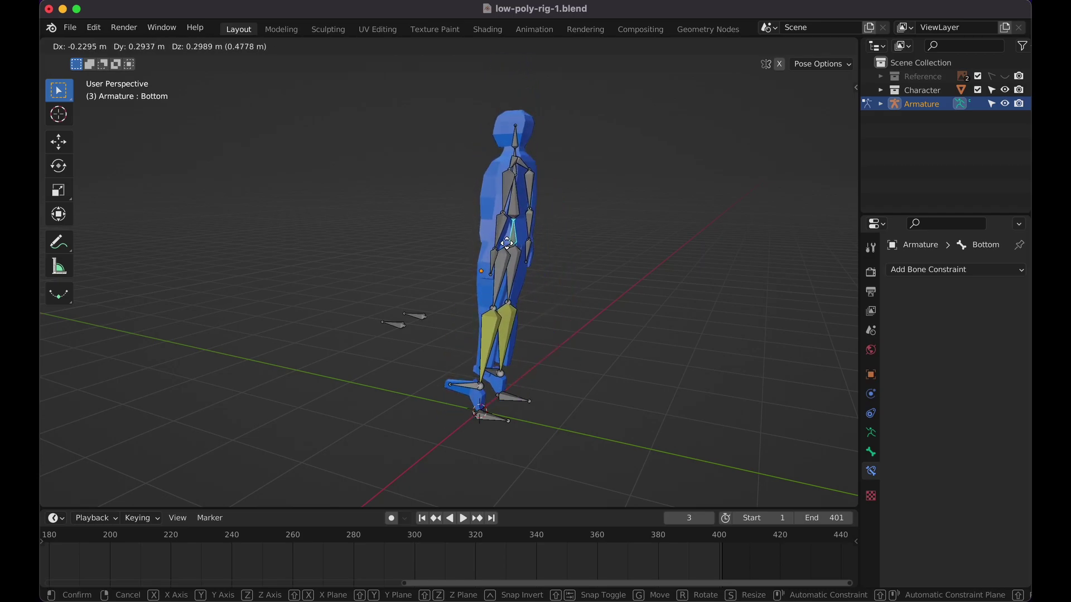
right_click(506, 242)
Try pulling the Bottom bone far forward and up, away from the IK targets, to expose the stretched foot mesh
scroll(503, 244, up, 2)
scroll(506, 245, up, 6)
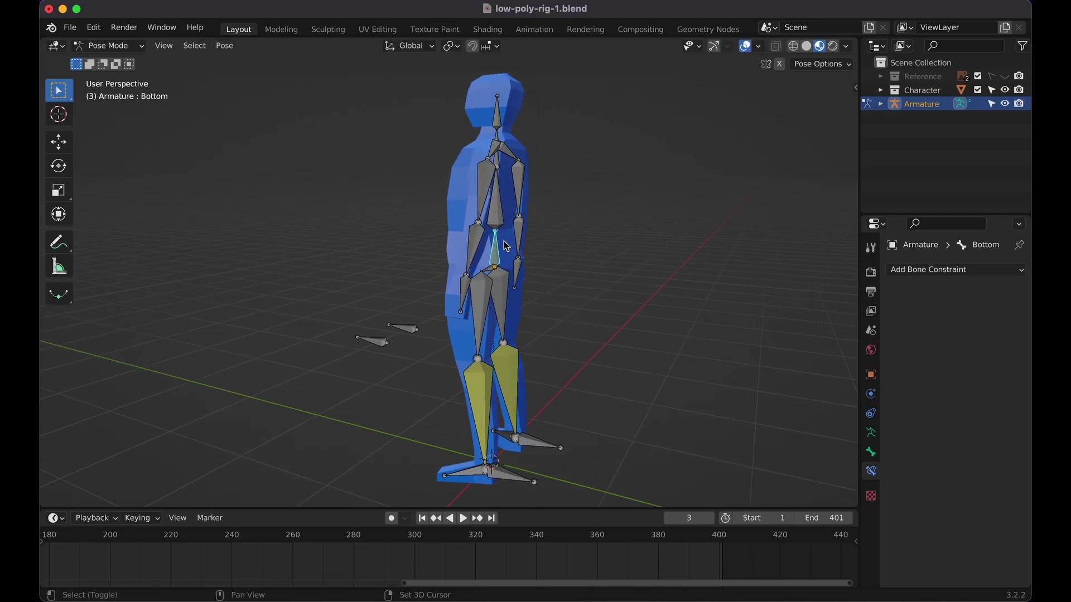
key(g)
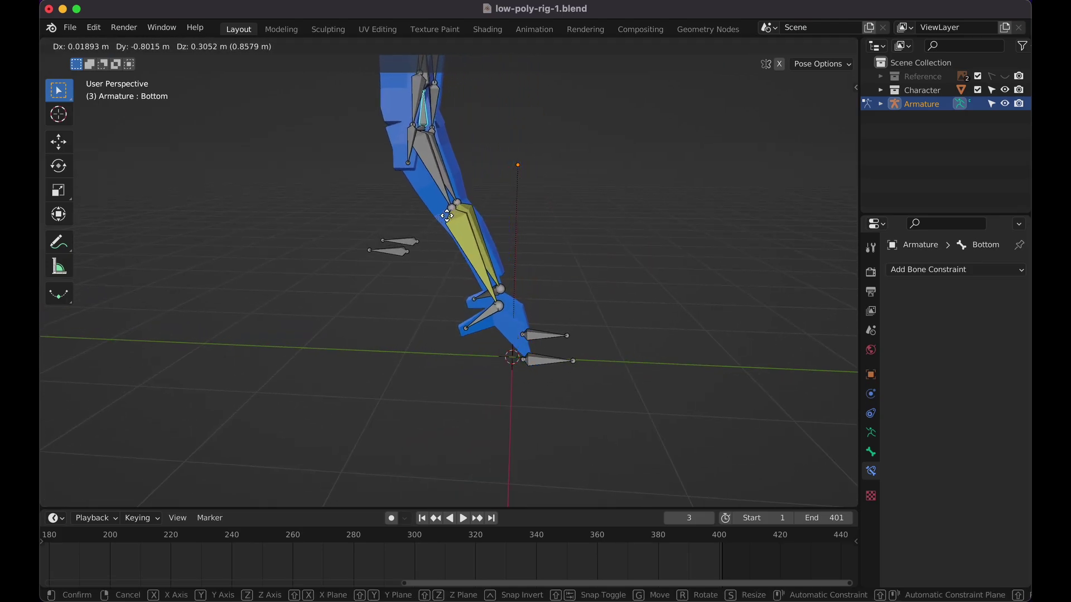
click(484, 299)
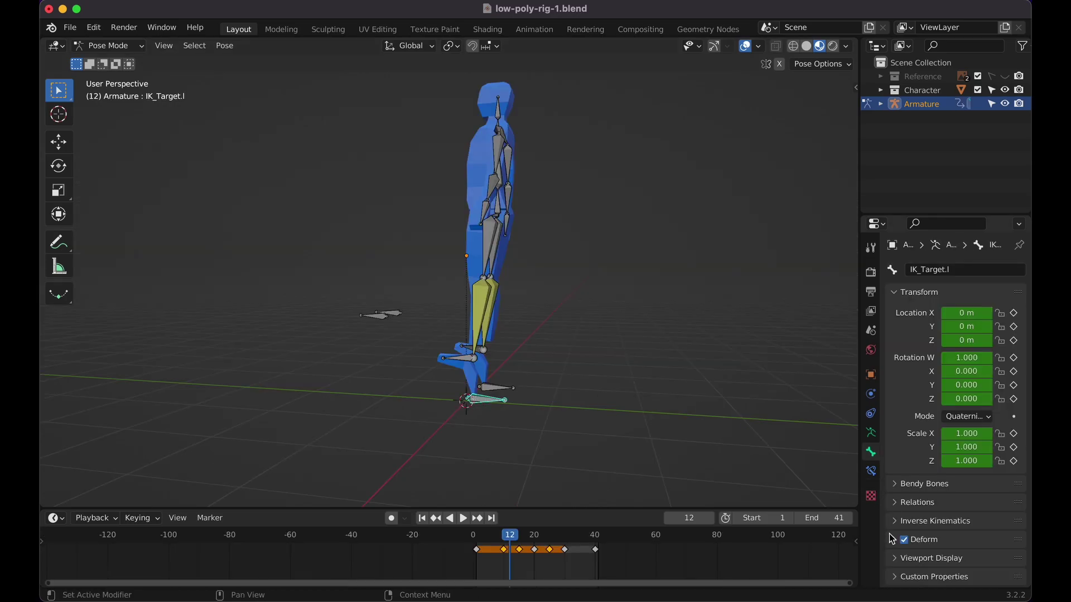
Disable Deform for the IK_Target.l and IK_Target.r bones
click(498, 387)
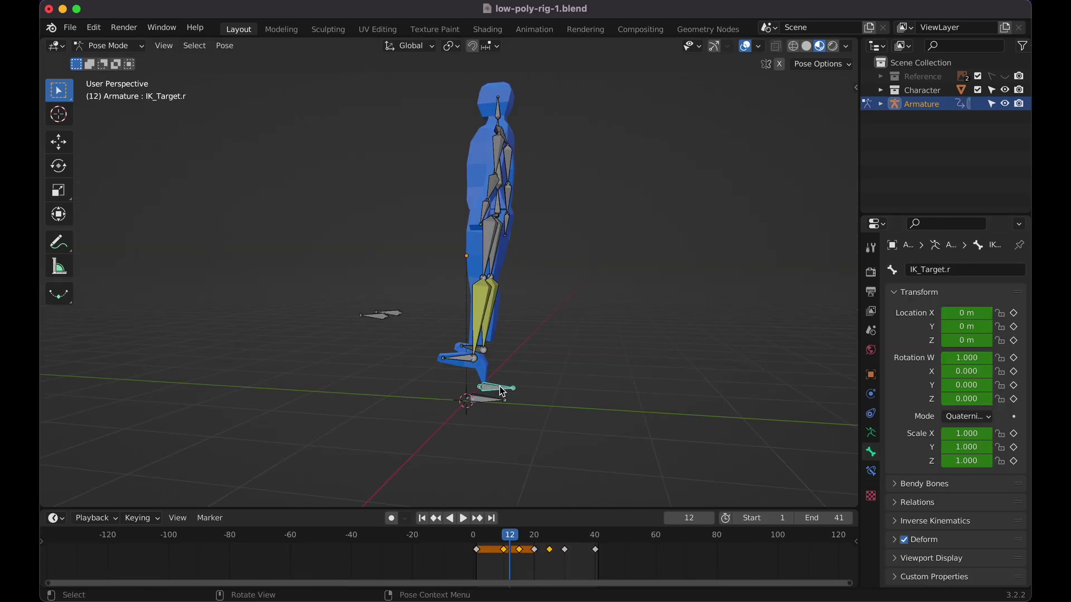
click(904, 540)
Move the Bottom bone to test that the feet no longer stretch toward the IK targets
middle_drag(502, 211, 508, 198)
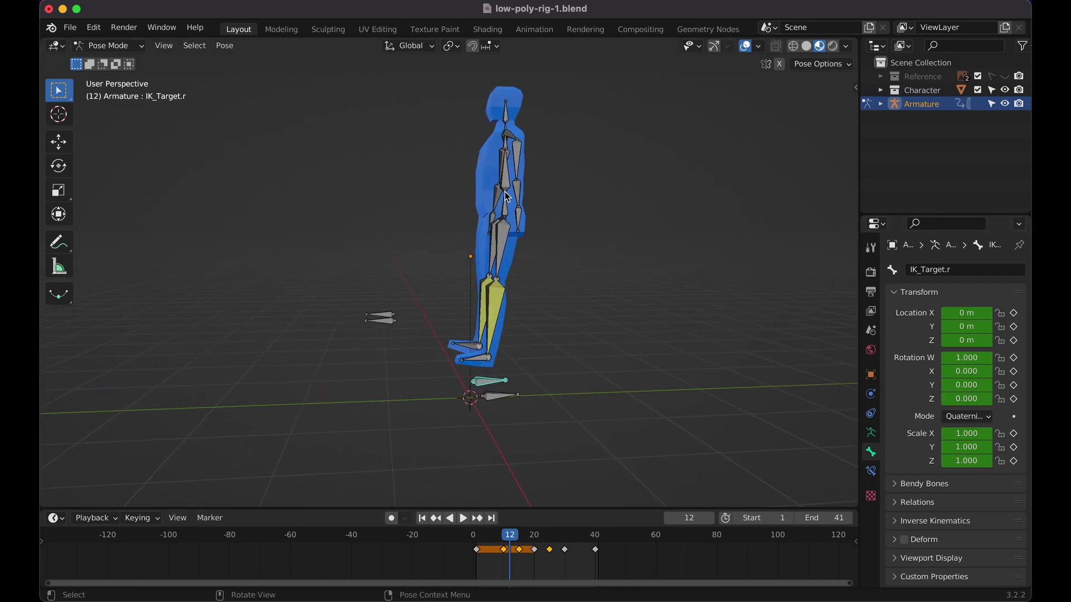
click(507, 222)
click(507, 217)
key(g)
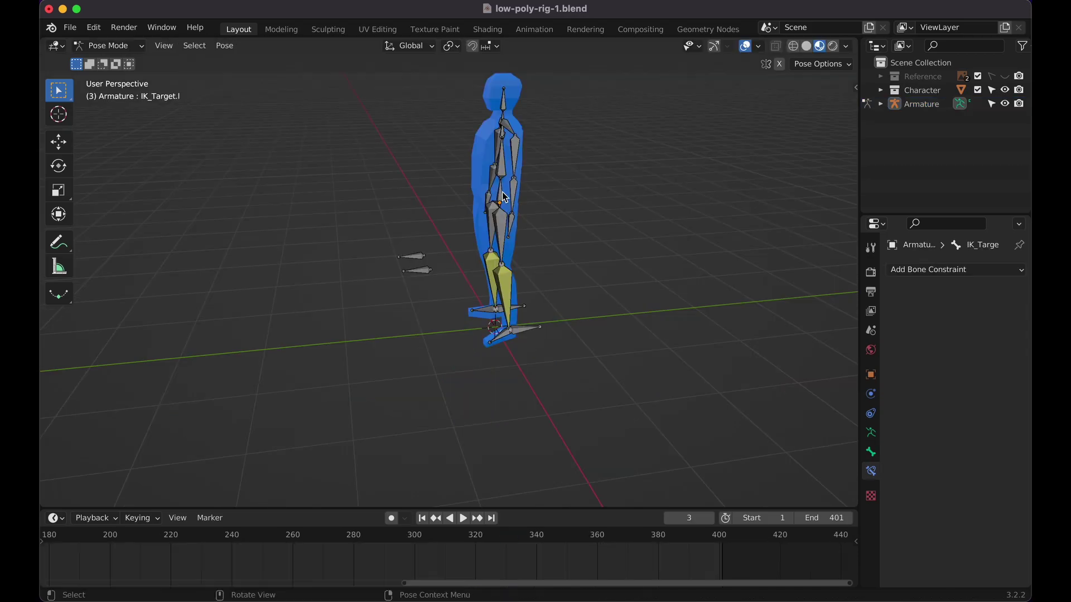
click(499, 223)
Lower the Bottom bone into a crouch to test the knees, and clear its rotation and location
key(g)
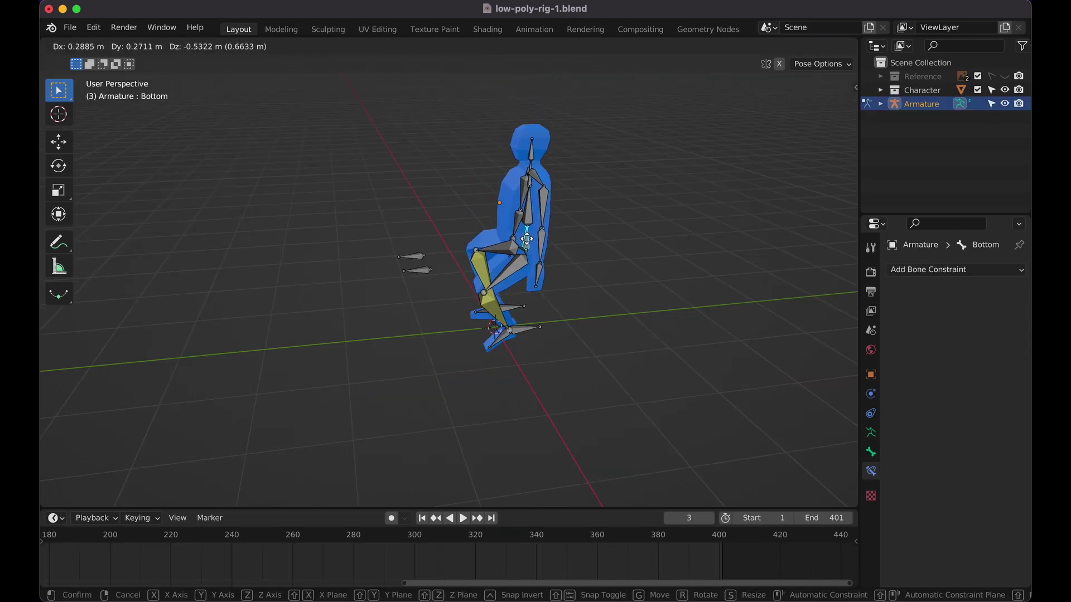
click(529, 212)
key(alt+r)
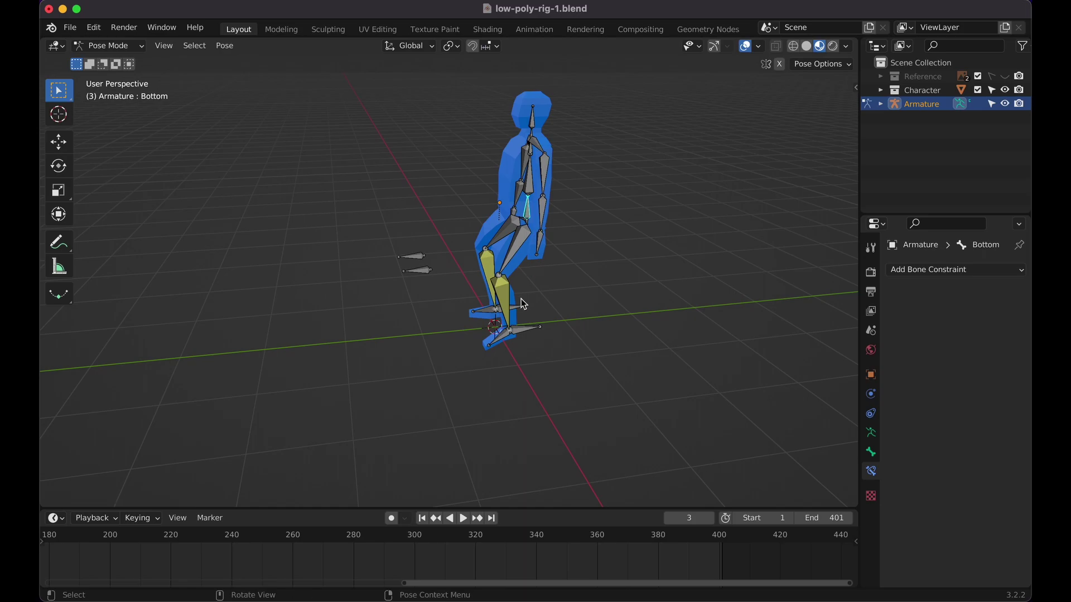
key(alt+g)
Try moving the IK_Target.l bone to test how the left leg follows it
click(521, 333)
key(g)
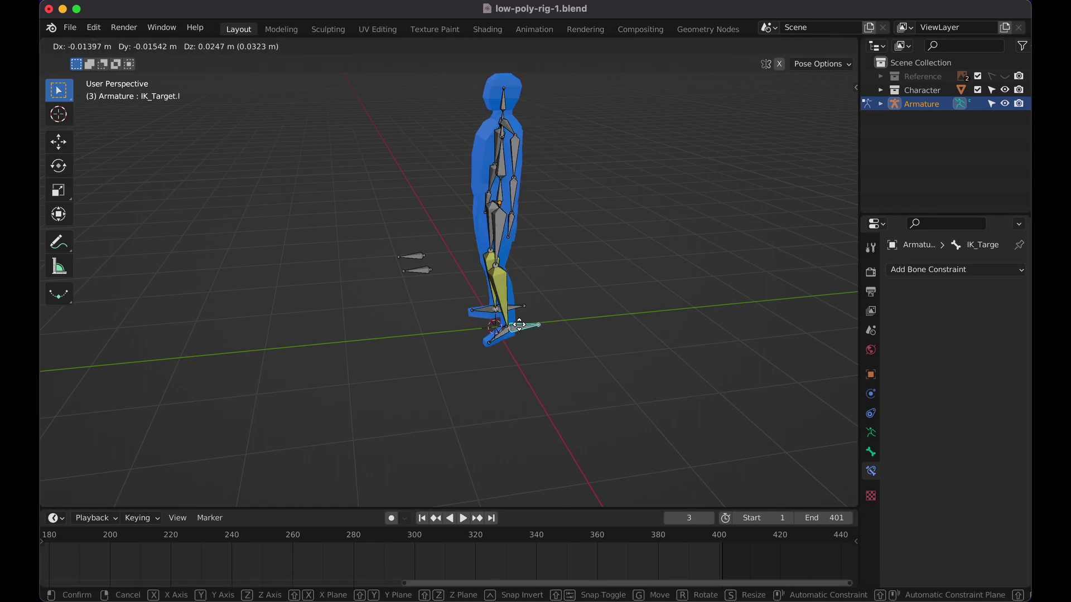
right_click(533, 292)
Examine the rigged character and its leg IK bones from the front, the side and oblique angles
scroll(533, 292, left, 10)
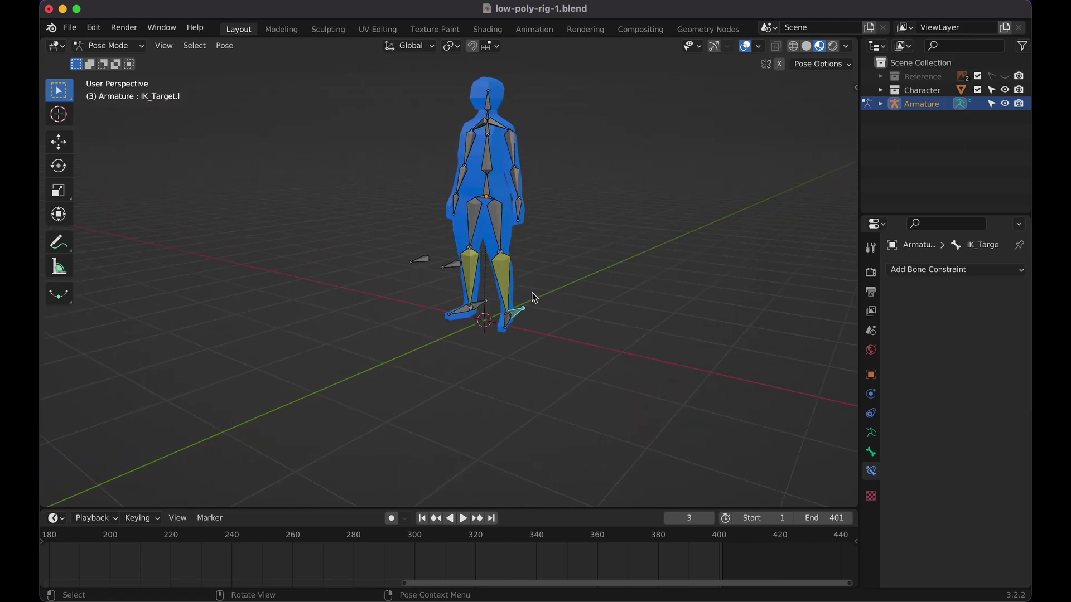
scroll(534, 298, left, 1)
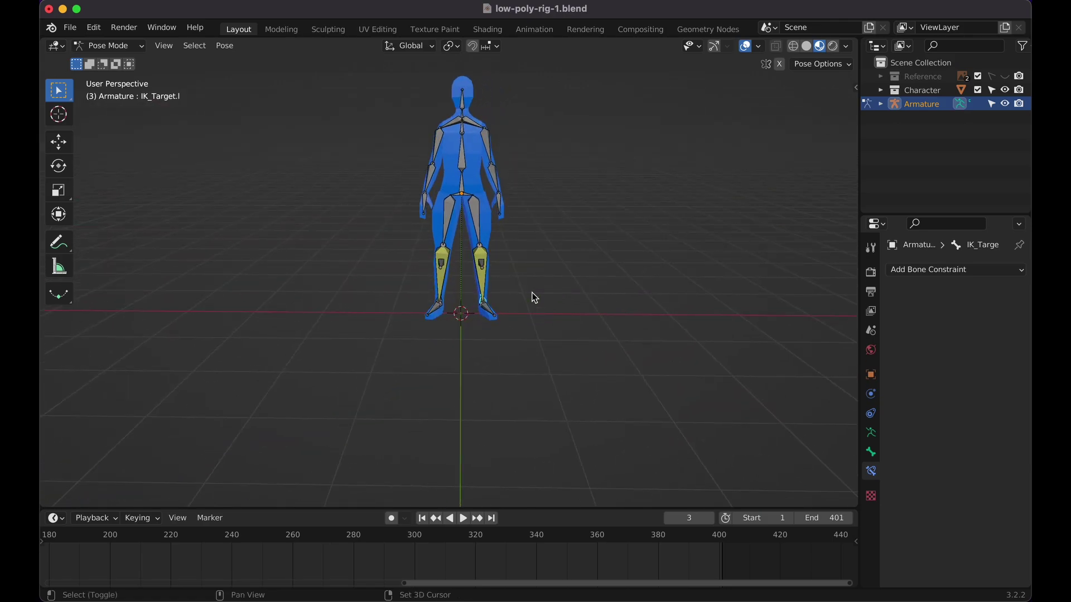
shift+scroll(534, 298, up, 4)
scroll(534, 297, up, 3)
key(KP_1)
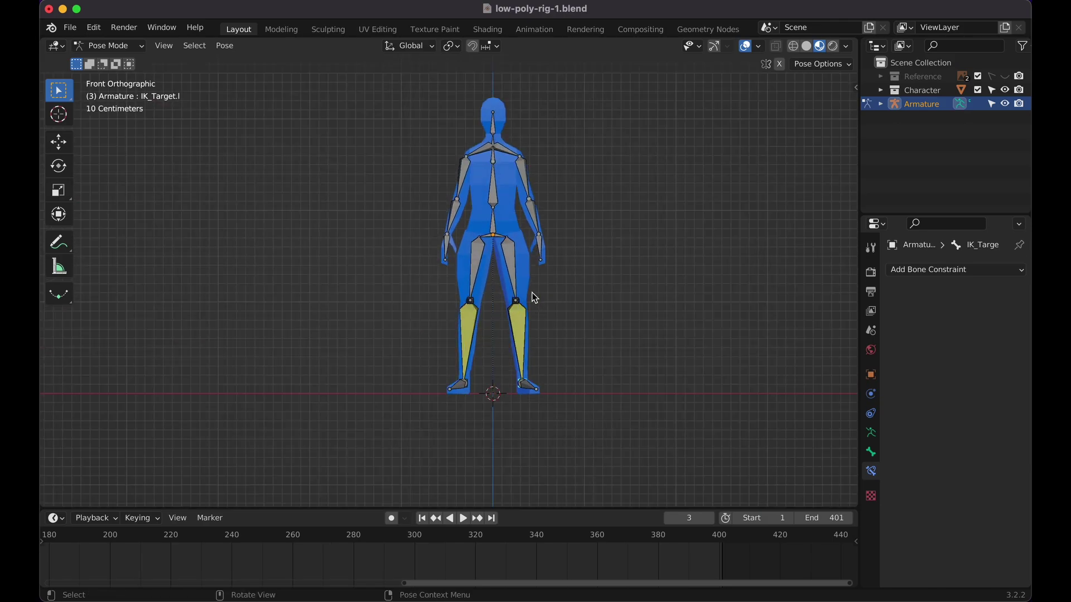
scroll(534, 298, left, 8)
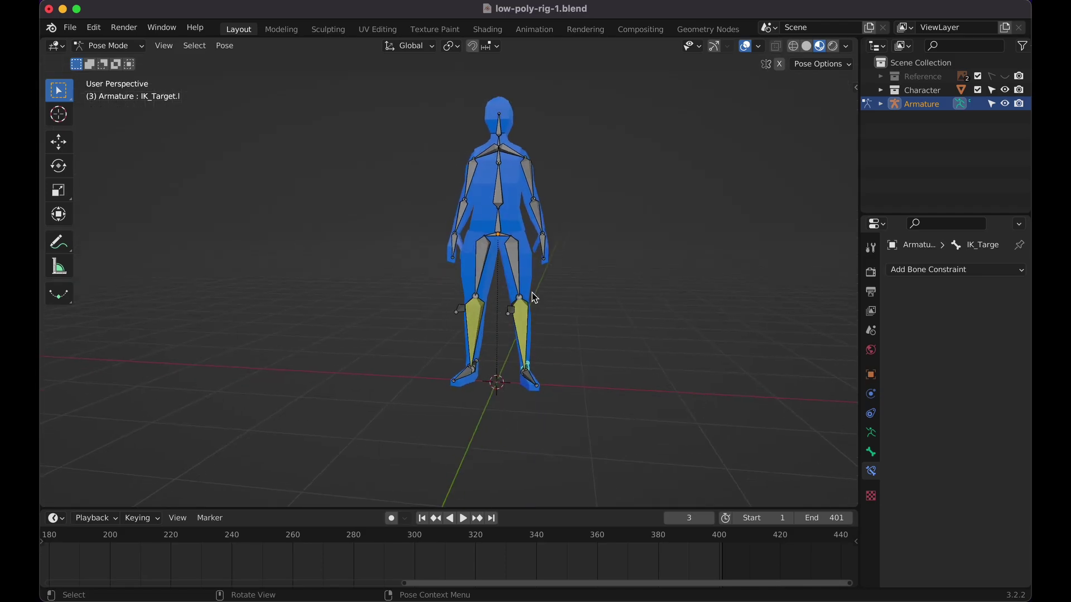
scroll(535, 298, left, 6)
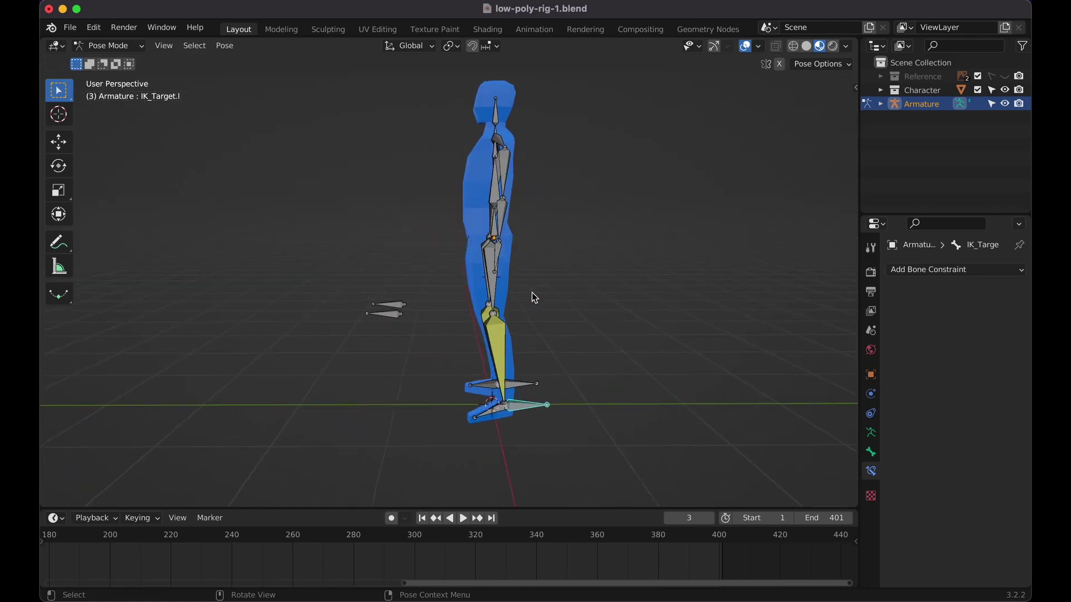
scroll(534, 297, left, 10)
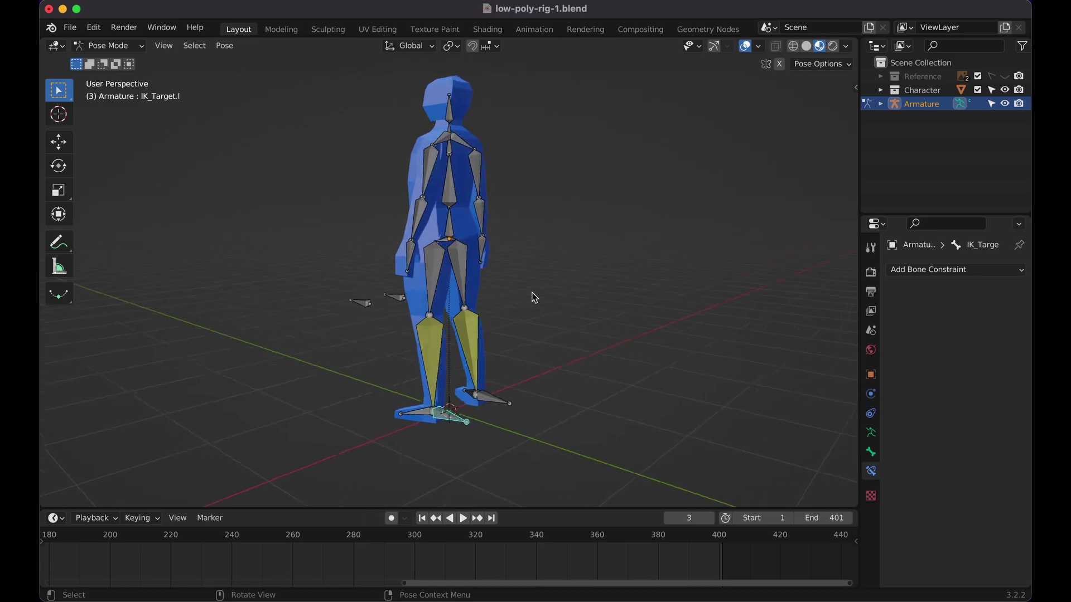
scroll(534, 297, left, 10)
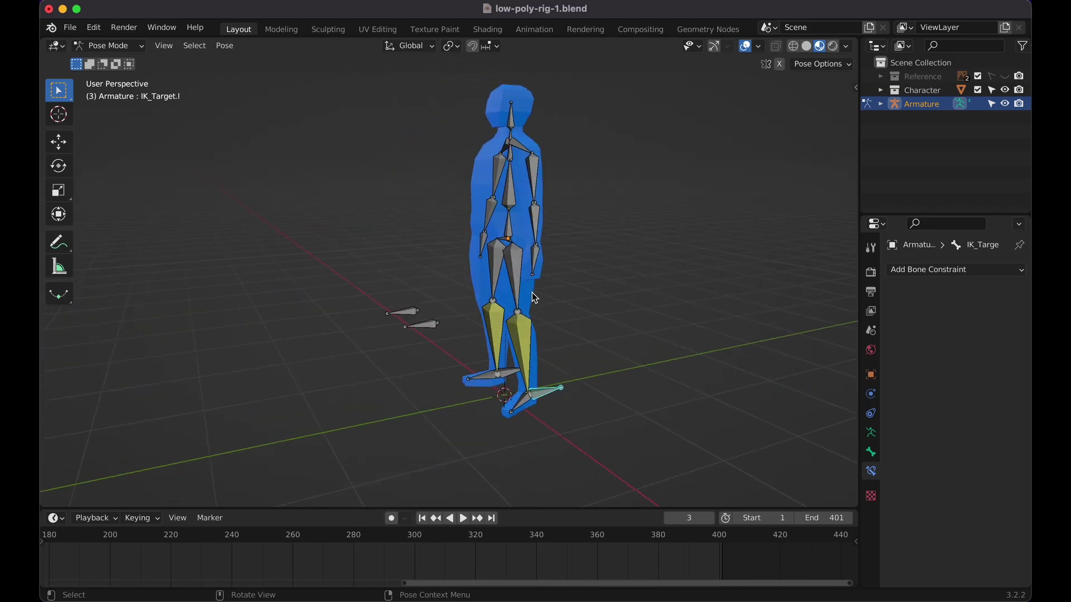
scroll(534, 298, left, 4)
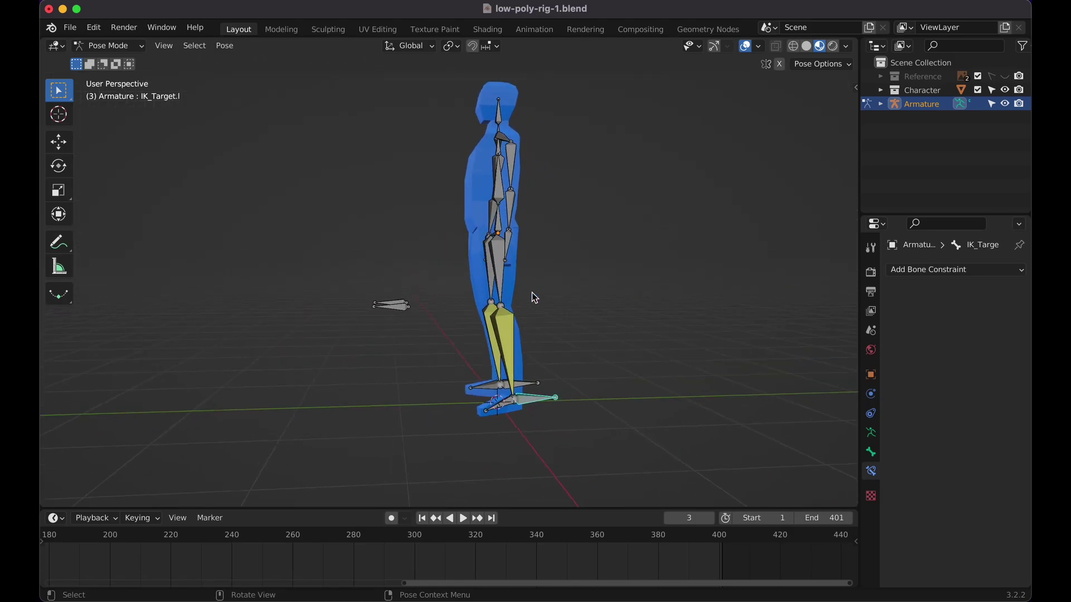
scroll(514, 234, left, 8)
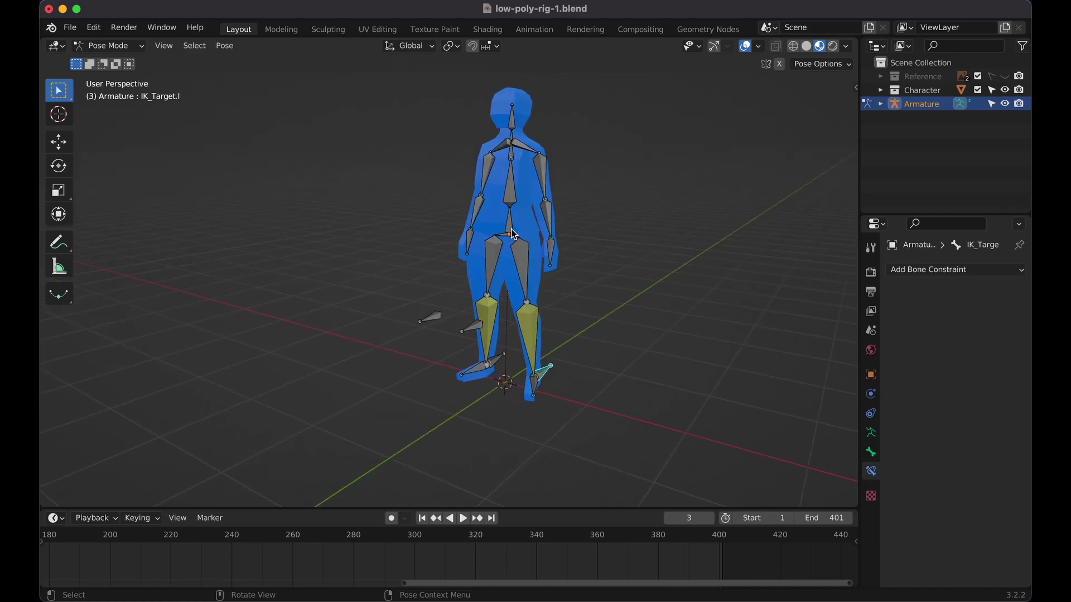
click(512, 145)
key(r)
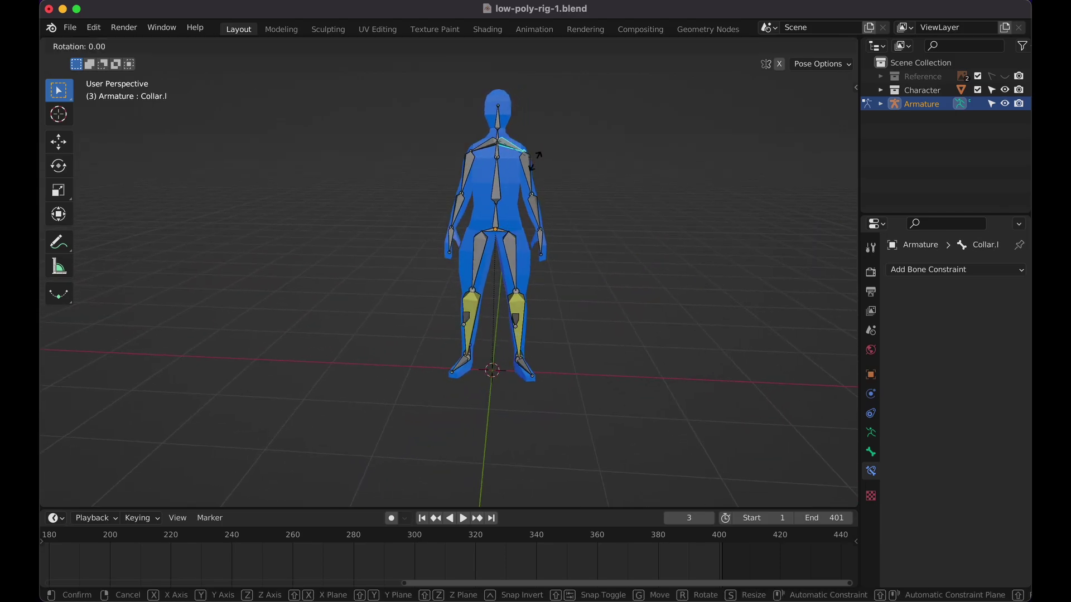
key(Escape)
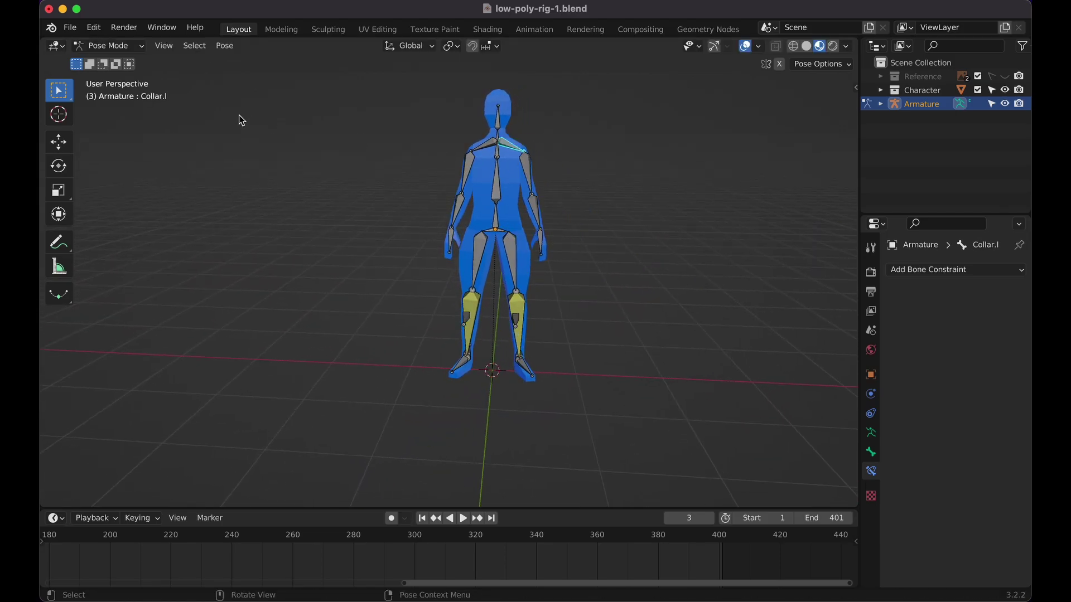
Switch the armature from Pose Mode to Object Mode
click(141, 47)
click(134, 60)
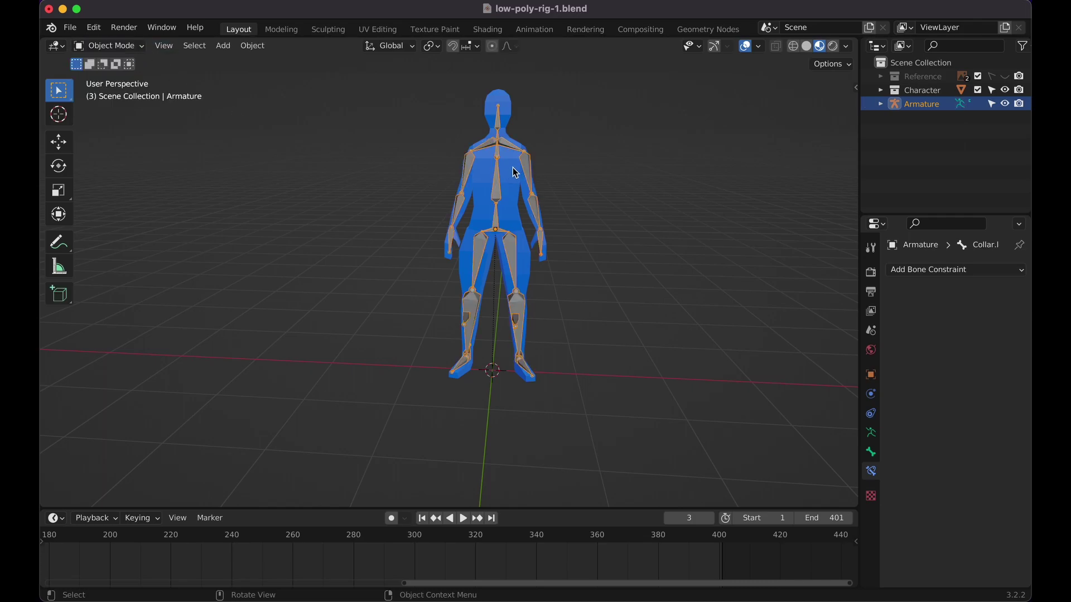
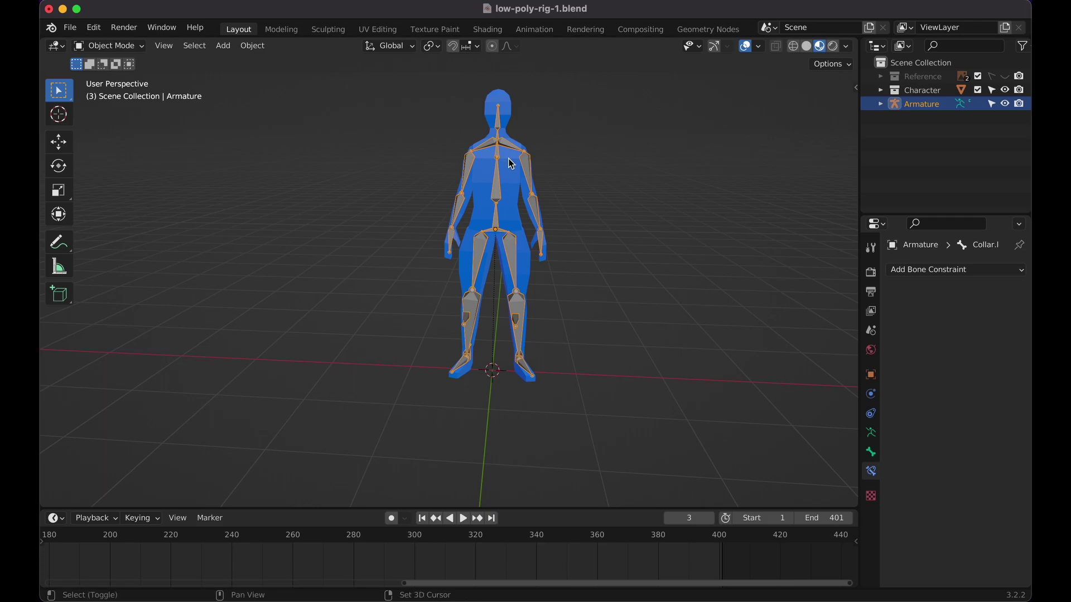
Switch the Body mesh to Weight Paint mode and display the weights of Collar.r and Collar.l in turn
shift+click(512, 164)
click(140, 49)
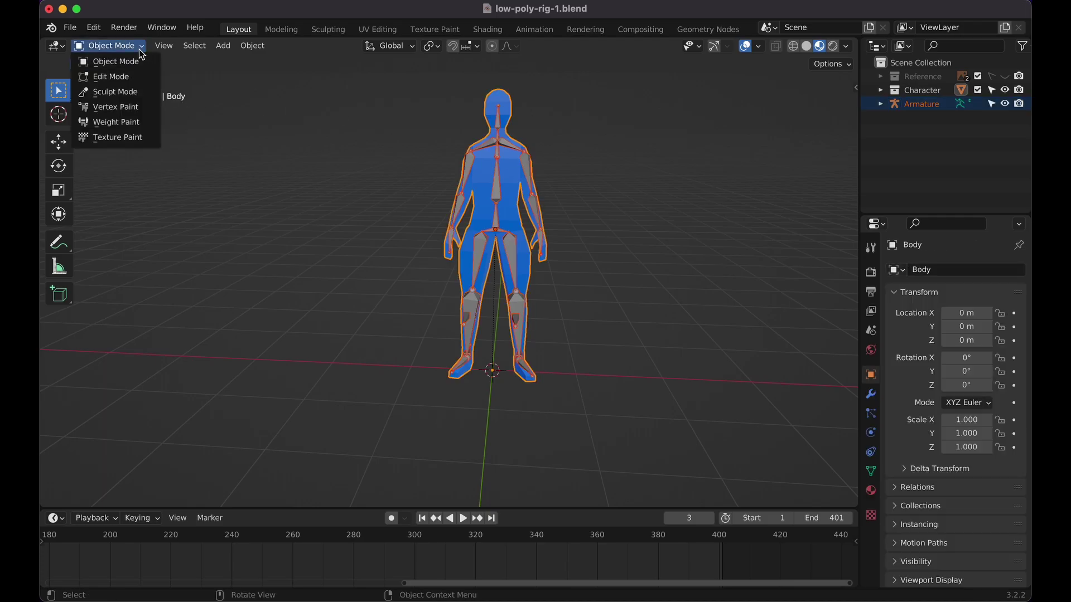
click(132, 122)
ctrl+scroll(478, 145, up, 5)
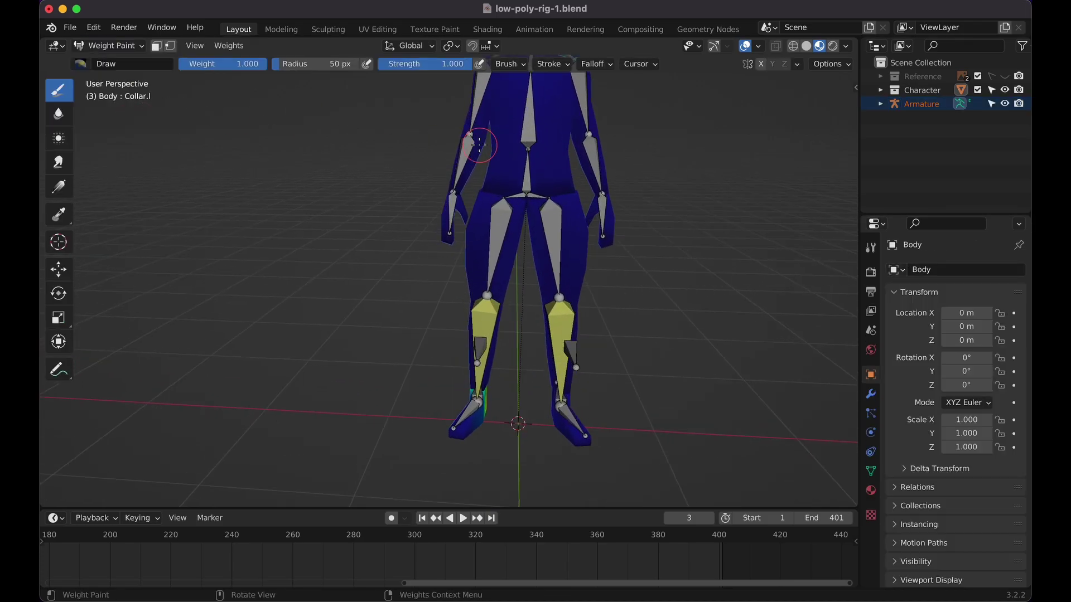
shift+scroll(479, 145, up, 5)
shift+scroll(479, 145, up, 2)
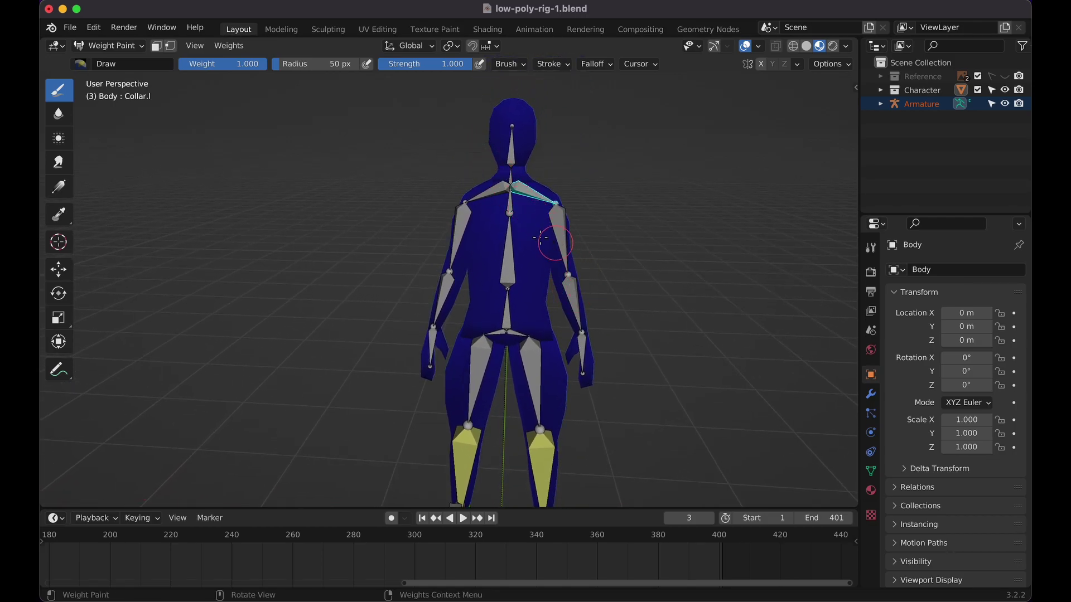
ctrl+click(500, 186)
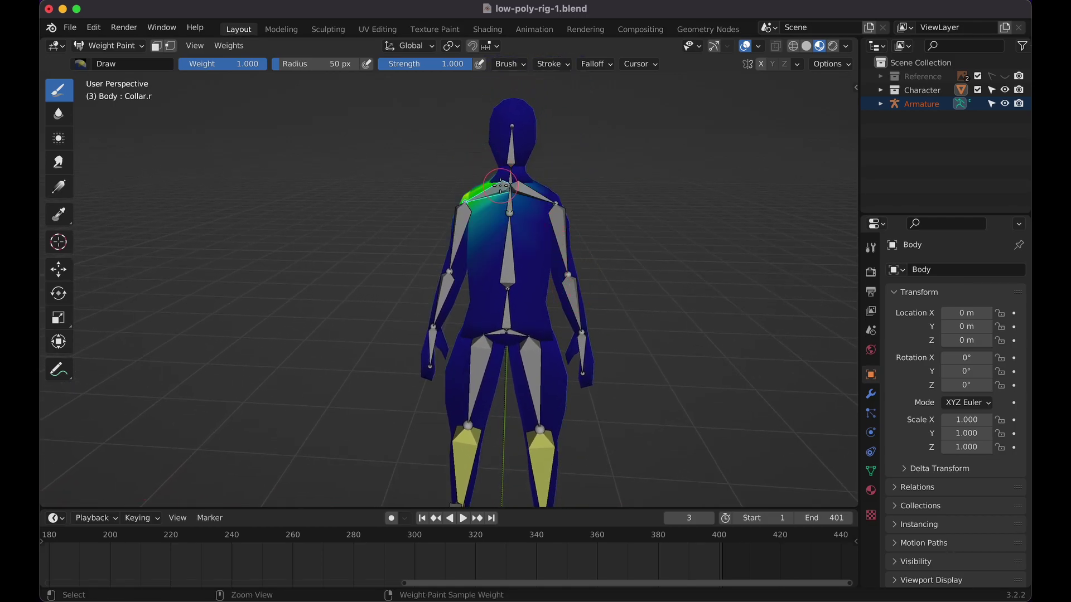
ctrl+click(534, 193)
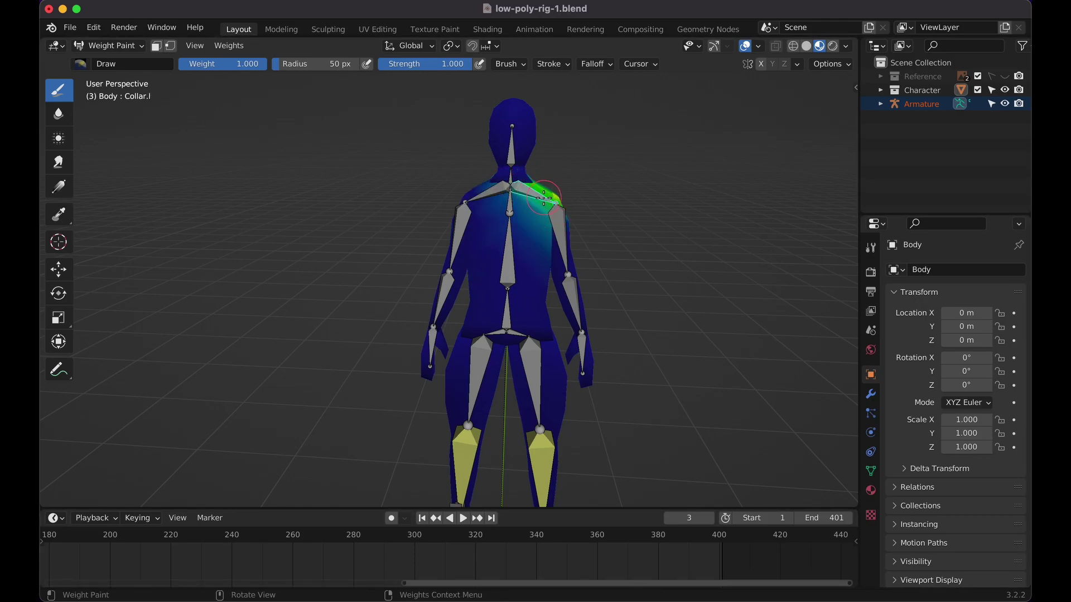
Remove the Collar.l bone's weights from the left shoulder, chest and back of the body with the Subtract brush
click(81, 65)
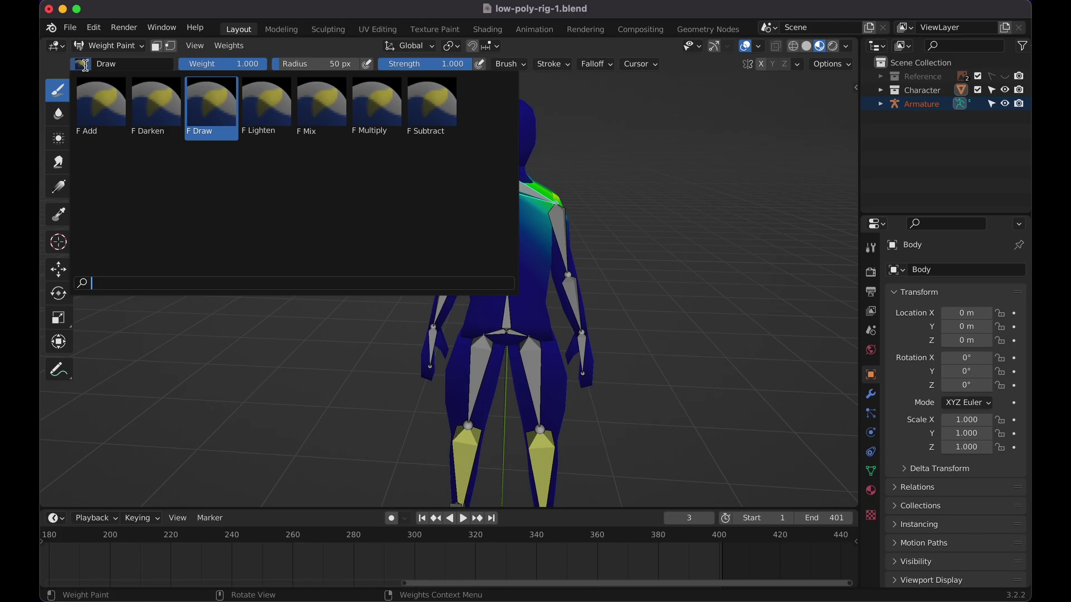
click(421, 105)
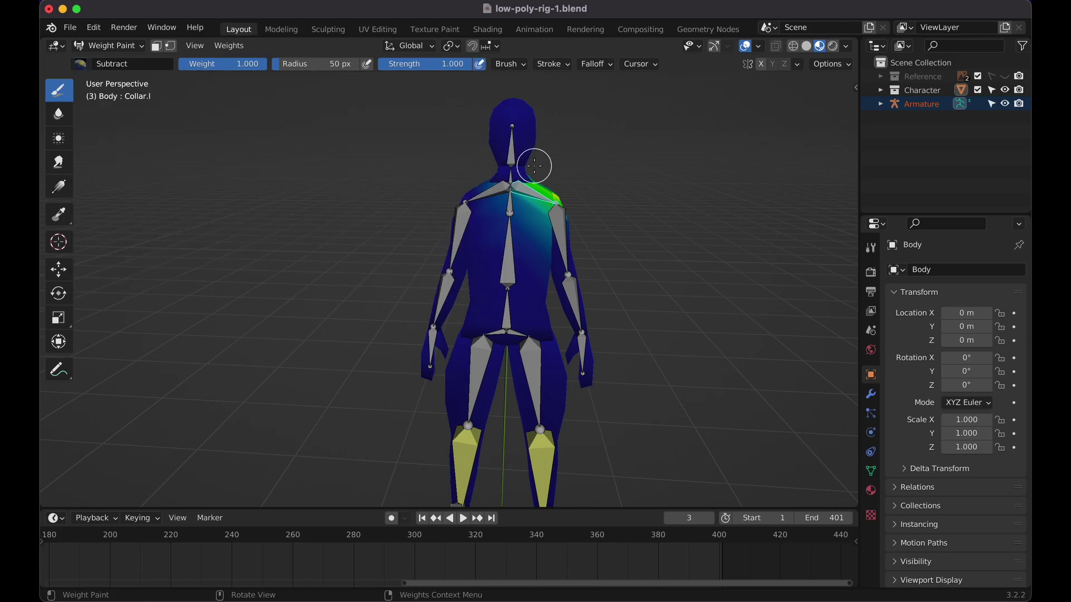
mouse_move(537, 195)
mouse_down()
mouse_move(564, 206)
mouse_move(543, 206)
mouse_move(538, 187)
mouse_move(566, 184)
mouse_move(540, 192)
mouse_move(551, 272)
mouse_up()
middle_drag(561, 197, 559, 196)
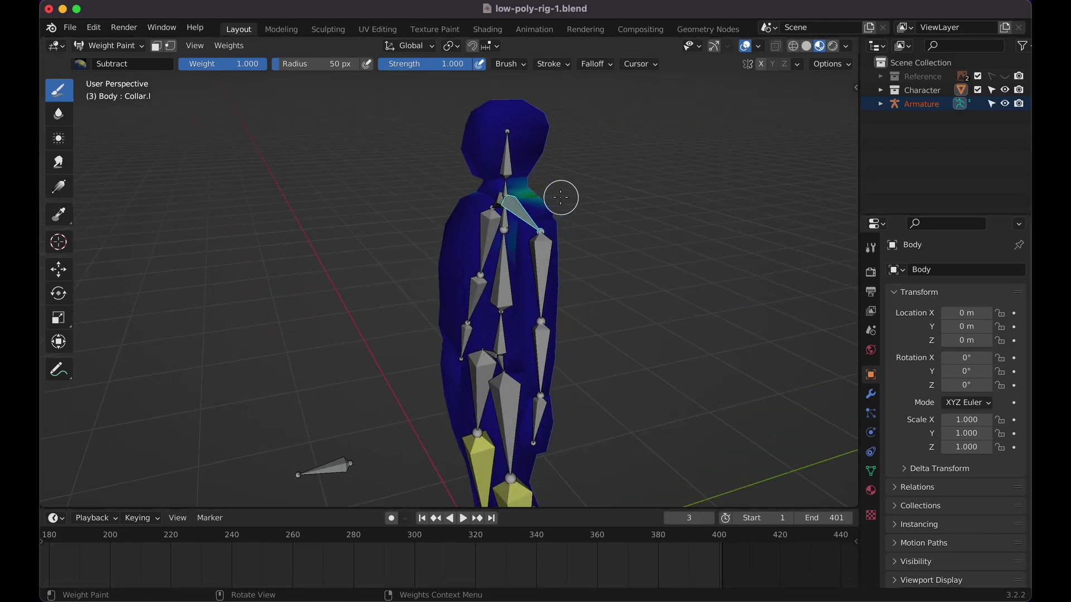
mouse_move(532, 279)
middle_down()
mouse_move(550, 246)
mouse_move(366, 220)
middle_up()
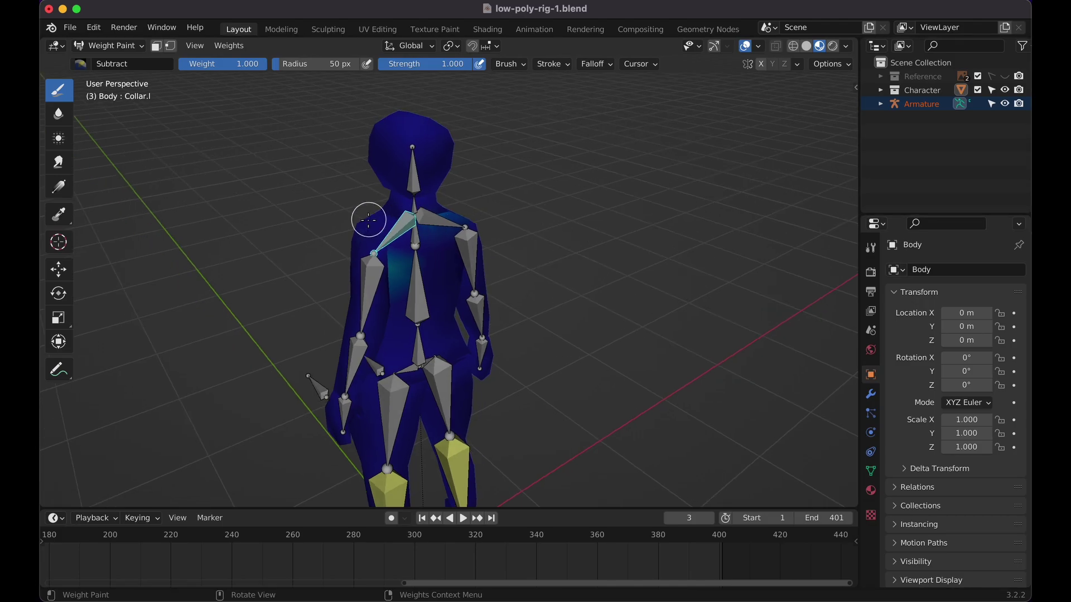
scroll(429, 234, left, 10)
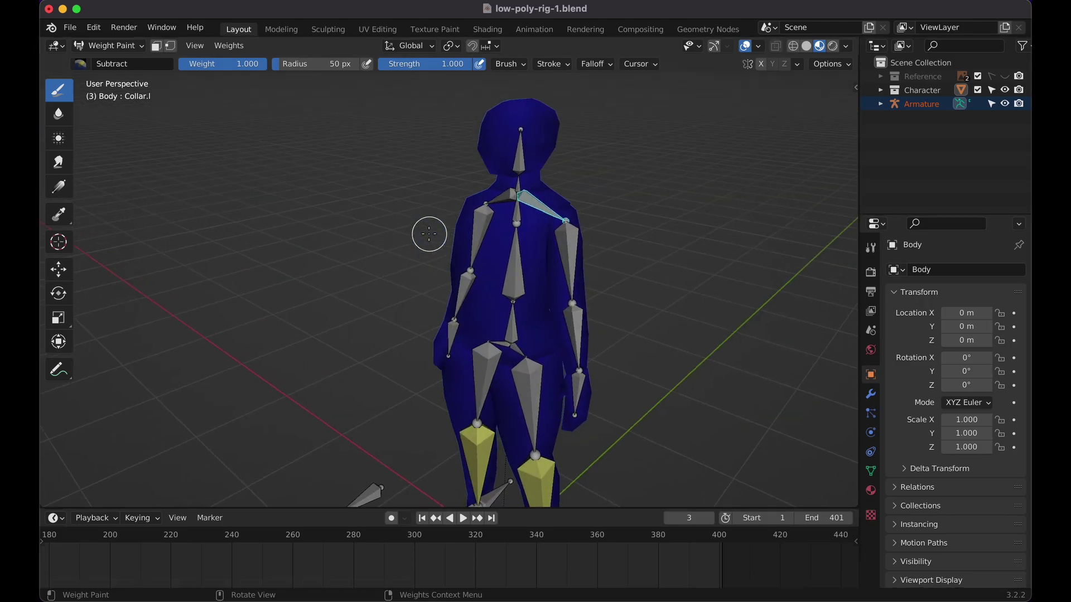
shift+scroll(428, 234, down, 4)
middle_drag(429, 234, 427, 232)
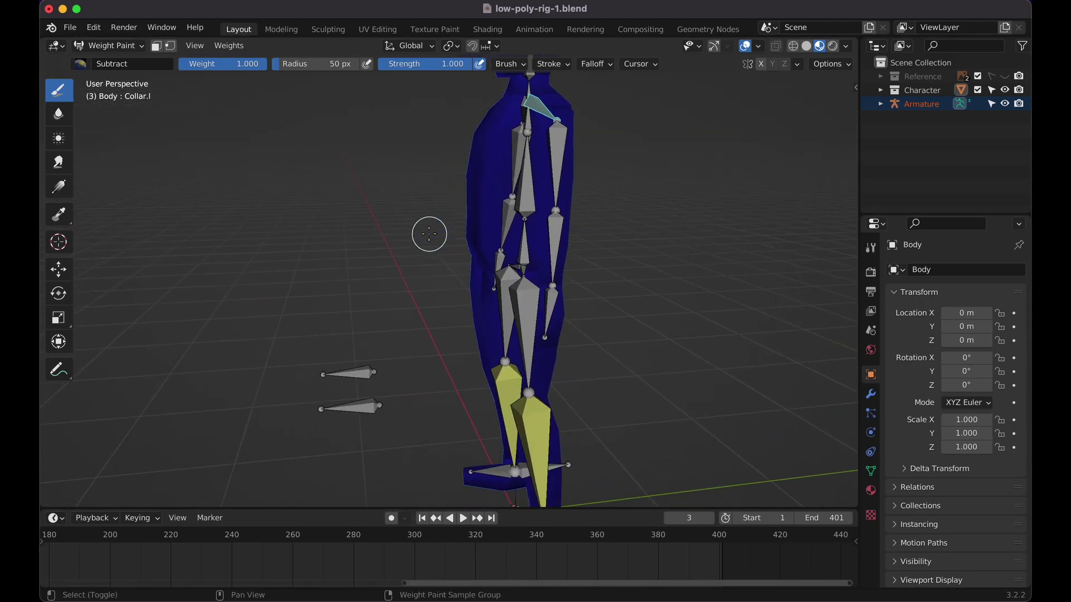
Inspect the weights of the Bottom and IK_Target.l bones on the body
ctrl+click(519, 255)
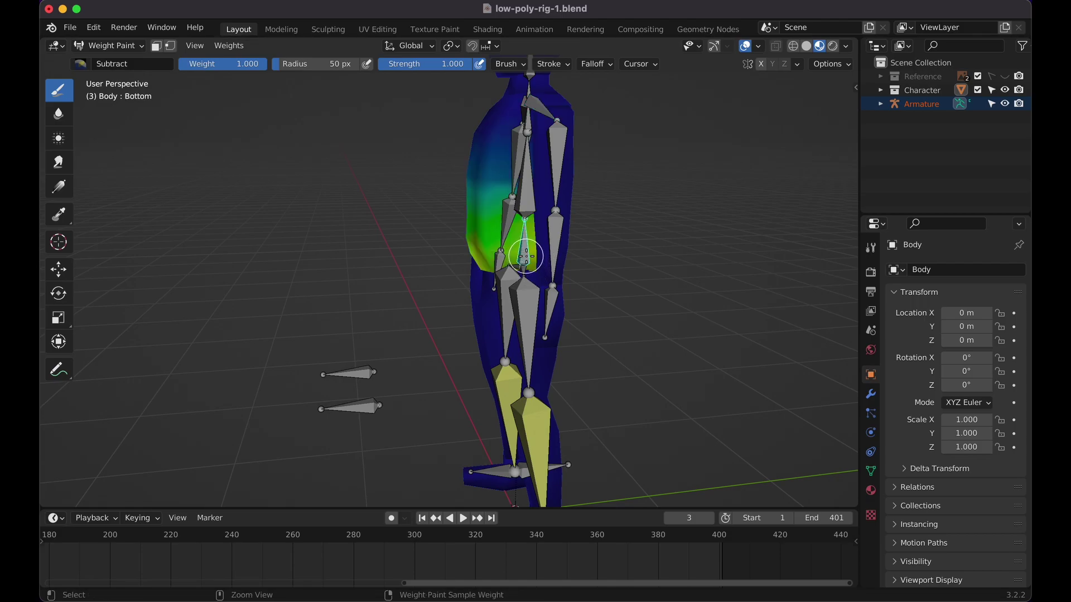
scroll(523, 252, left, 10)
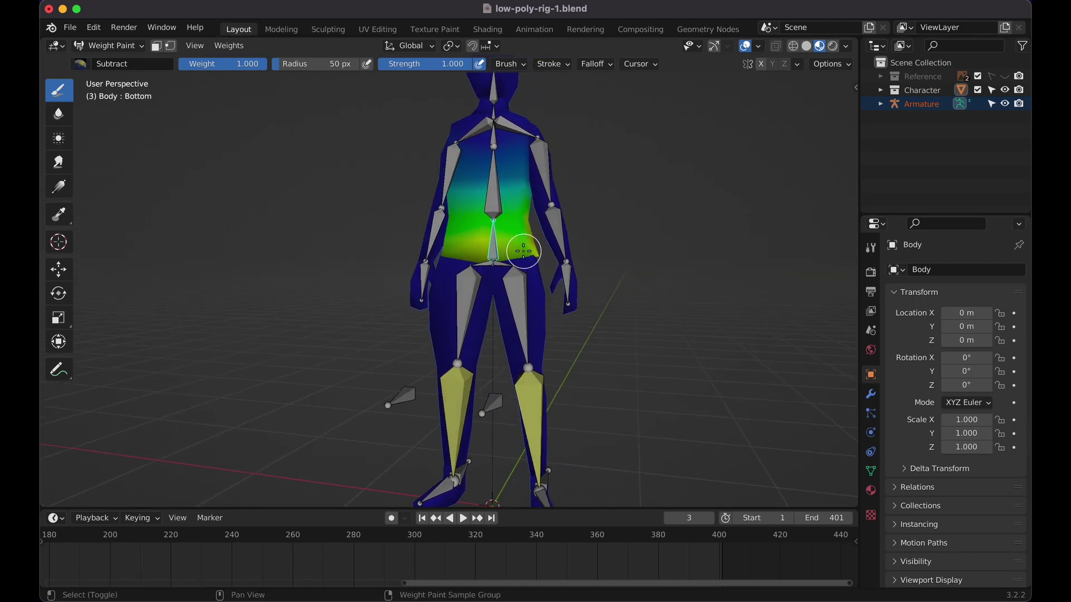
shift+scroll(523, 252, right, 4)
middle_drag(523, 251, 519, 279)
middle_drag(508, 350, 511, 460)
ctrl+click(501, 454)
middle_drag(490, 371, 495, 373)
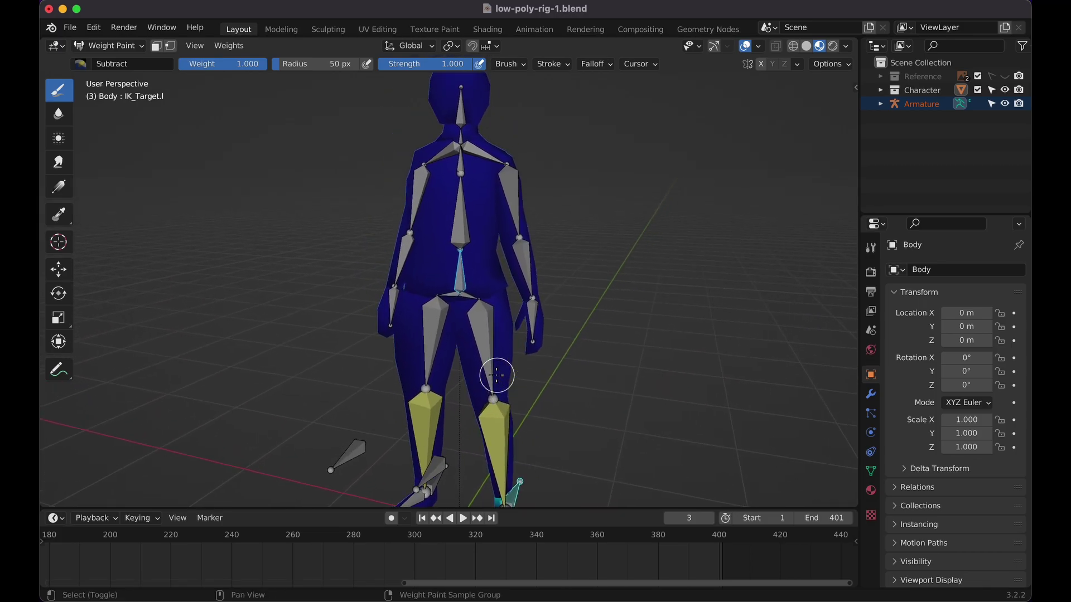
Subtract the Collar.r bone's weights from the right shoulder, neck, chest and back of the body
middle_drag(453, 236, 438, 223)
ctrl+click(413, 146)
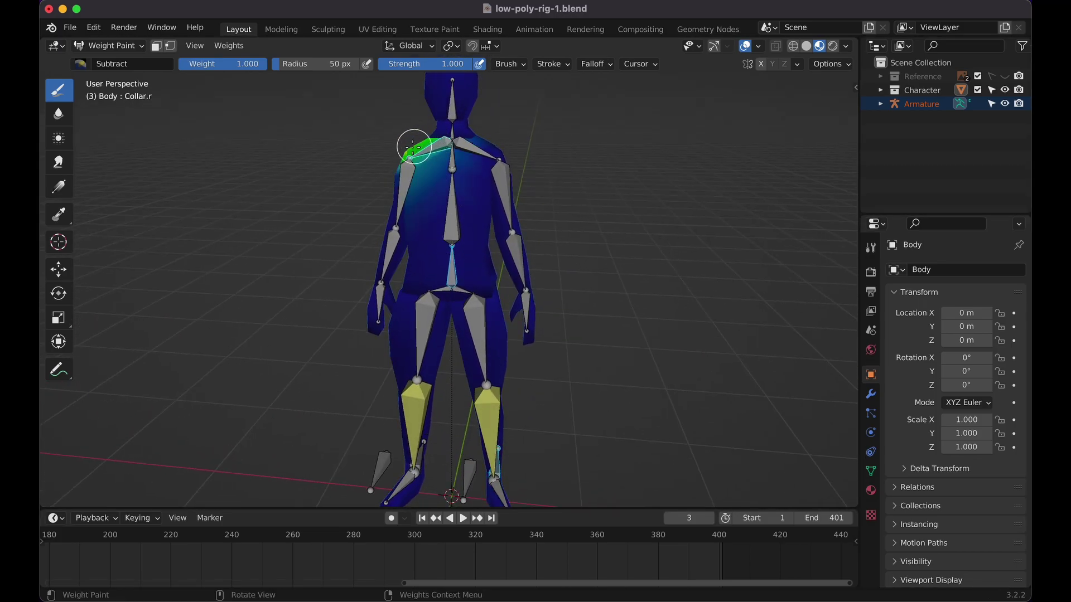
drag(408, 152, 430, 168)
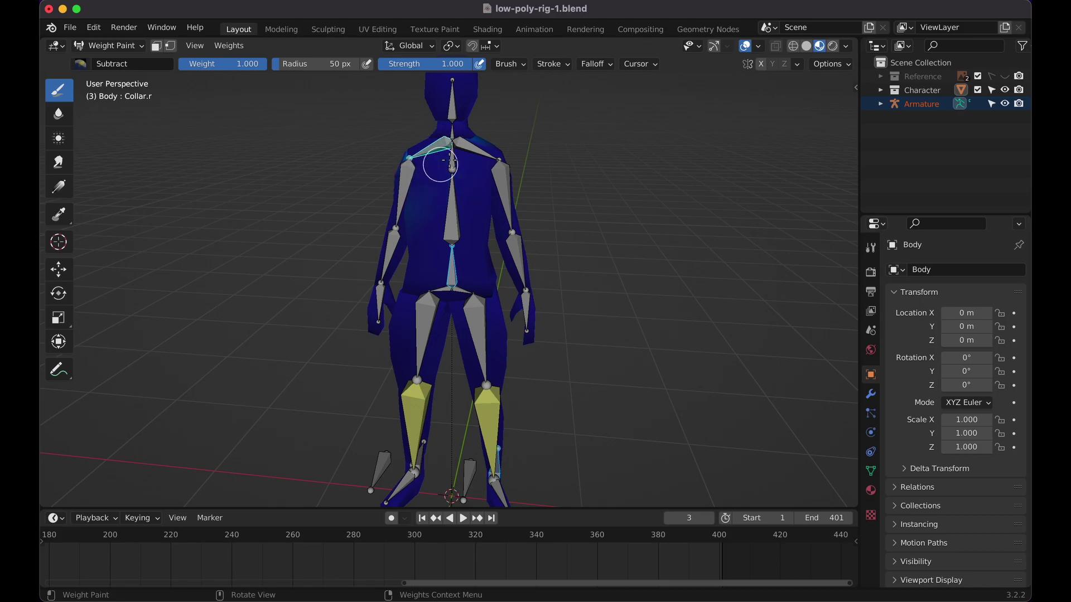
middle_drag(384, 152, 468, 159)
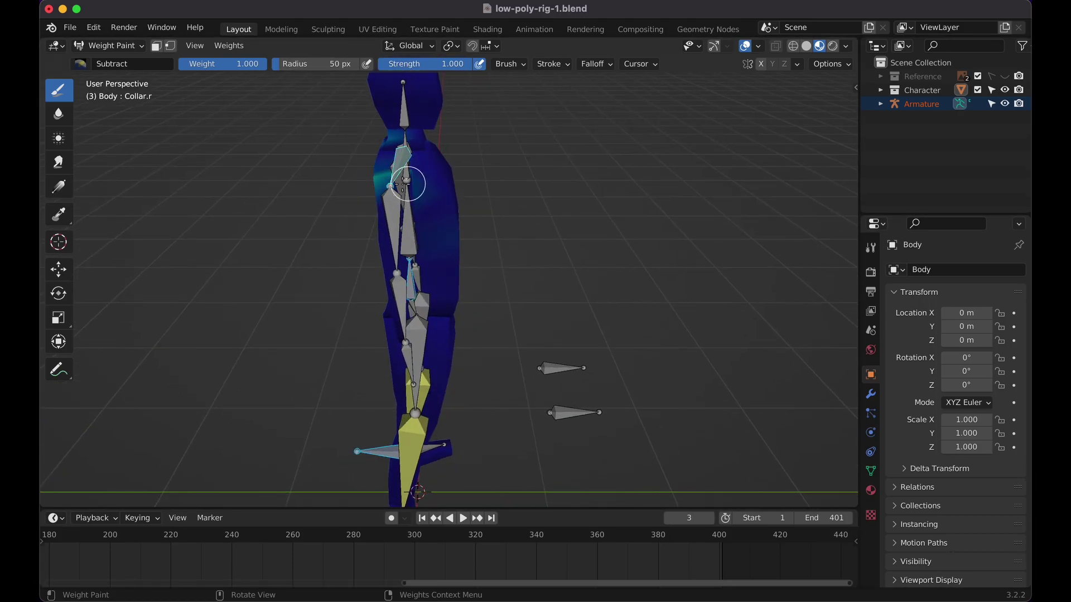
middle_drag(402, 183, 397, 132)
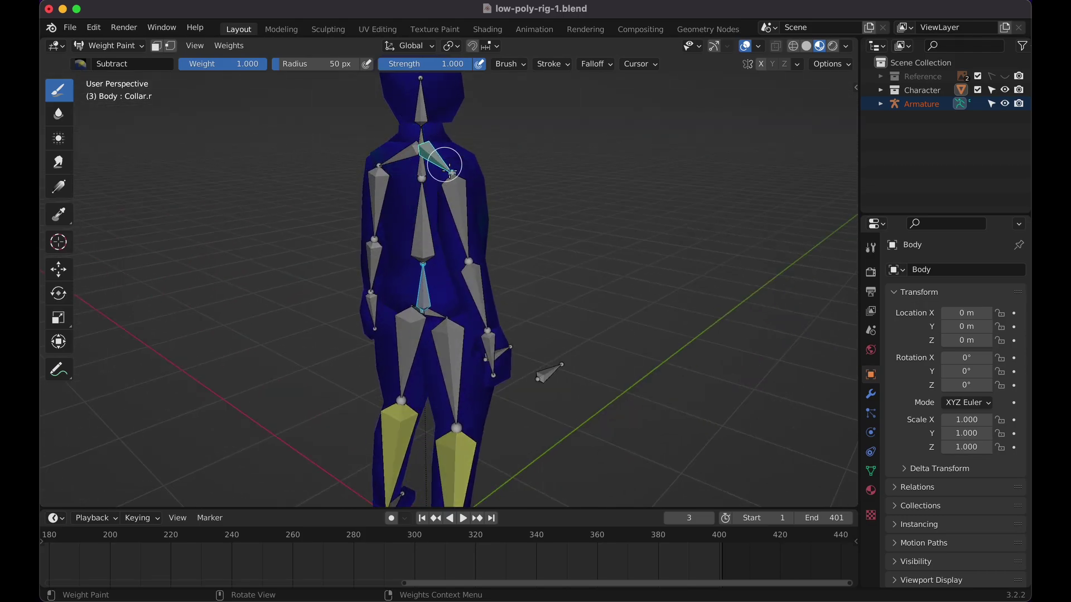
mouse_move(441, 212)
middle_down()
mouse_move(433, 191)
mouse_move(450, 168)
middle_up()
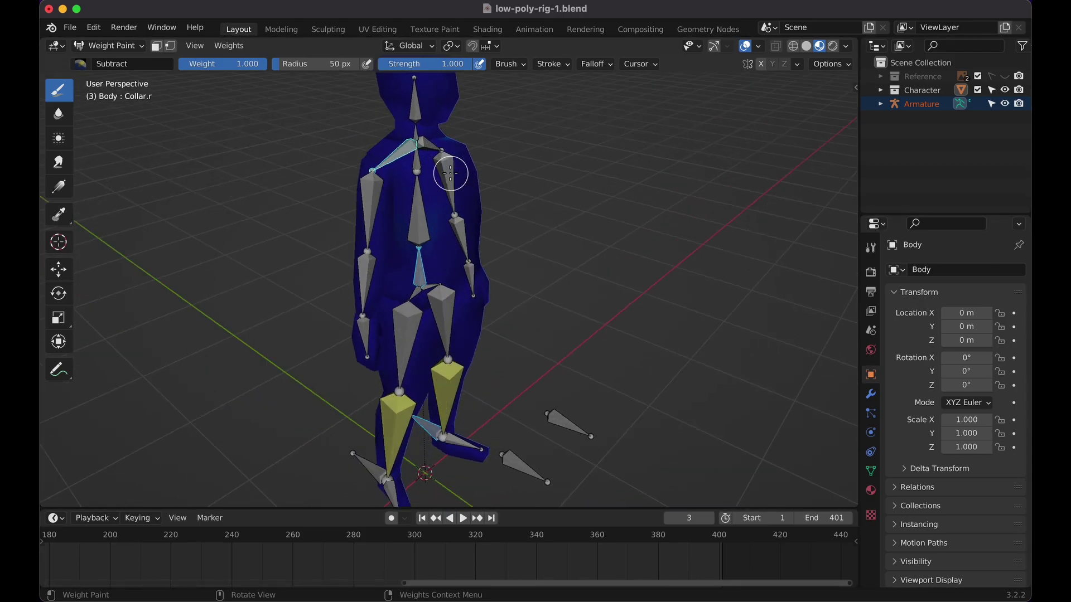
Strengthen the Spine bone's weights on the middle of the torso with the Add brush
ctrl+click(419, 227)
middle_drag(419, 222, 422, 223)
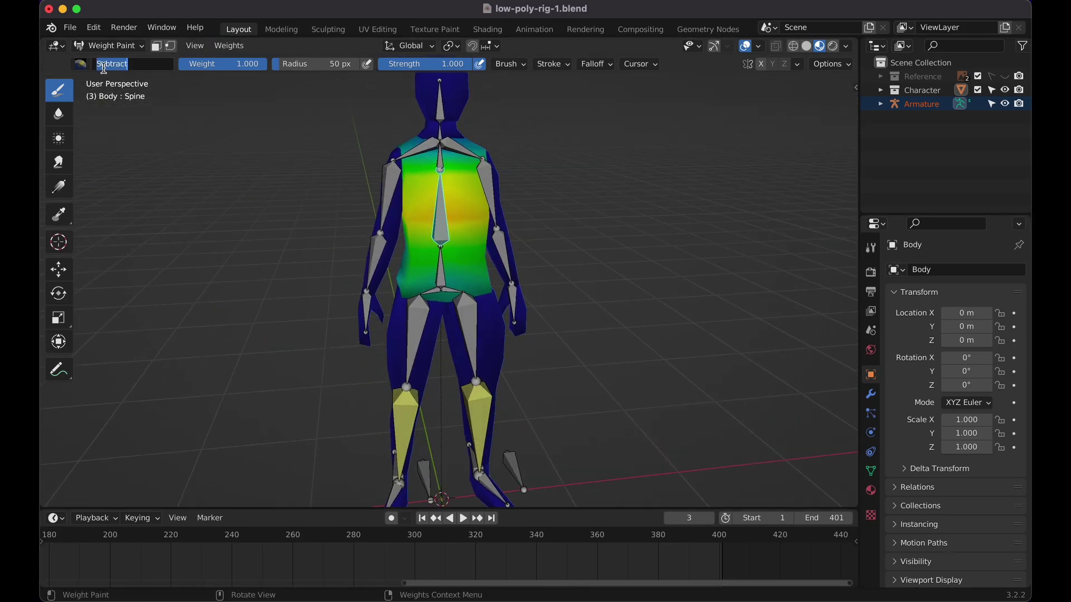
click(82, 58)
click(96, 104)
drag(466, 246, 451, 212)
middle_drag(469, 187, 466, 185)
Leave Weight Paint mode and put the armature into Pose Mode in front view
key(KP_1)
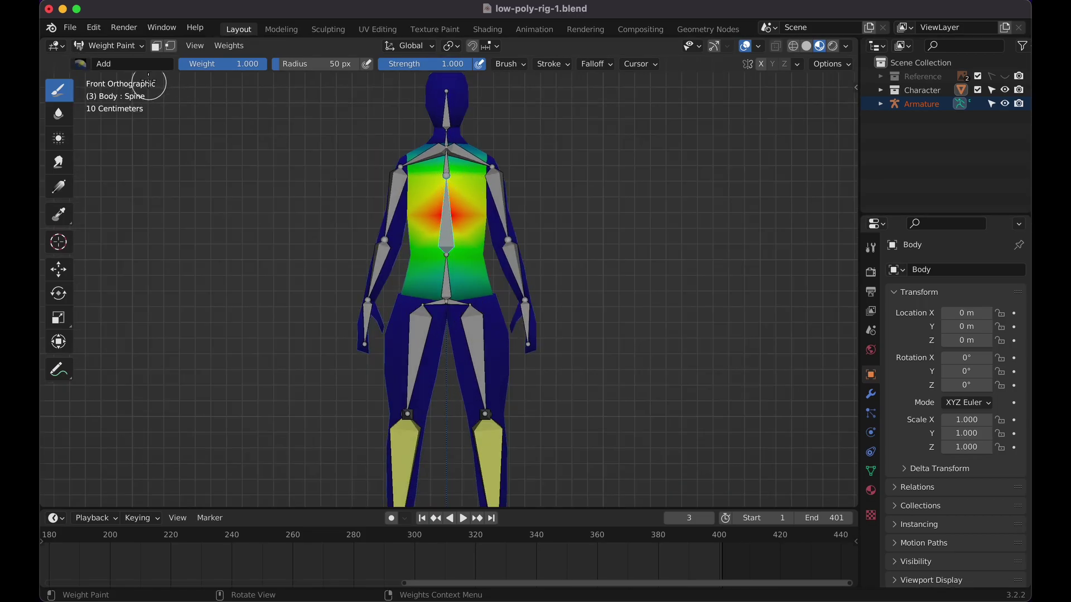
click(110, 45)
click(121, 62)
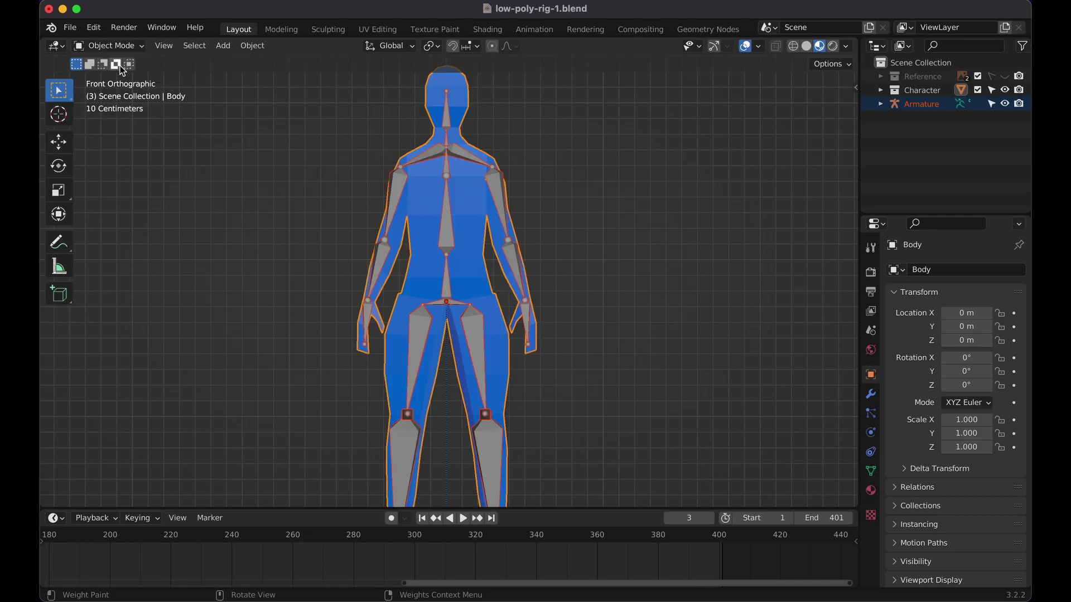
click(448, 224)
click(120, 46)
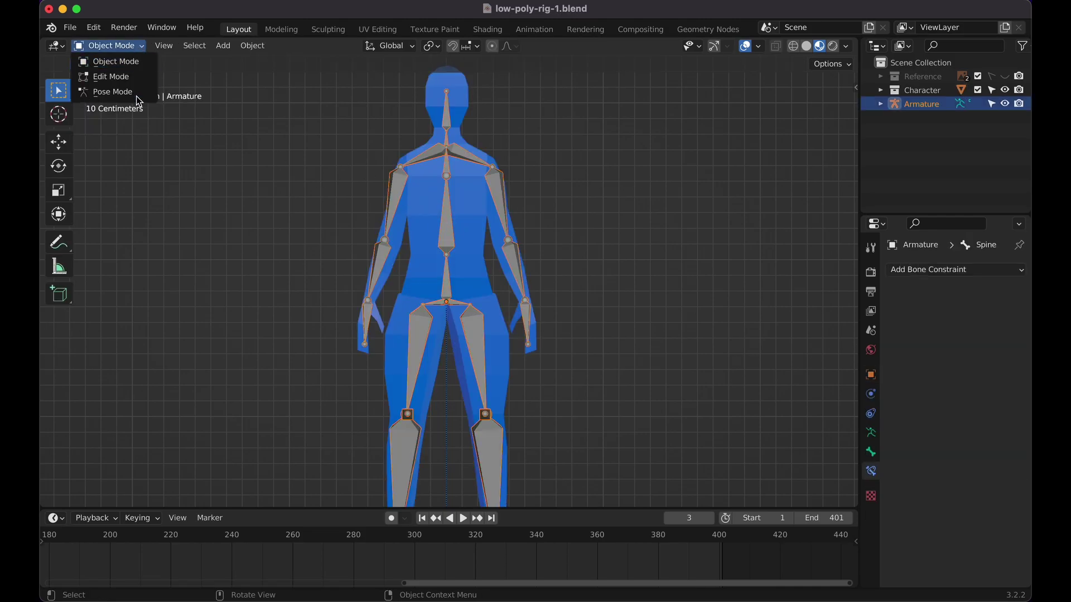
click(137, 94)
Try swinging the Collar.l bone to test the left shoulder's deformation, and undo the pose change
click(470, 165)
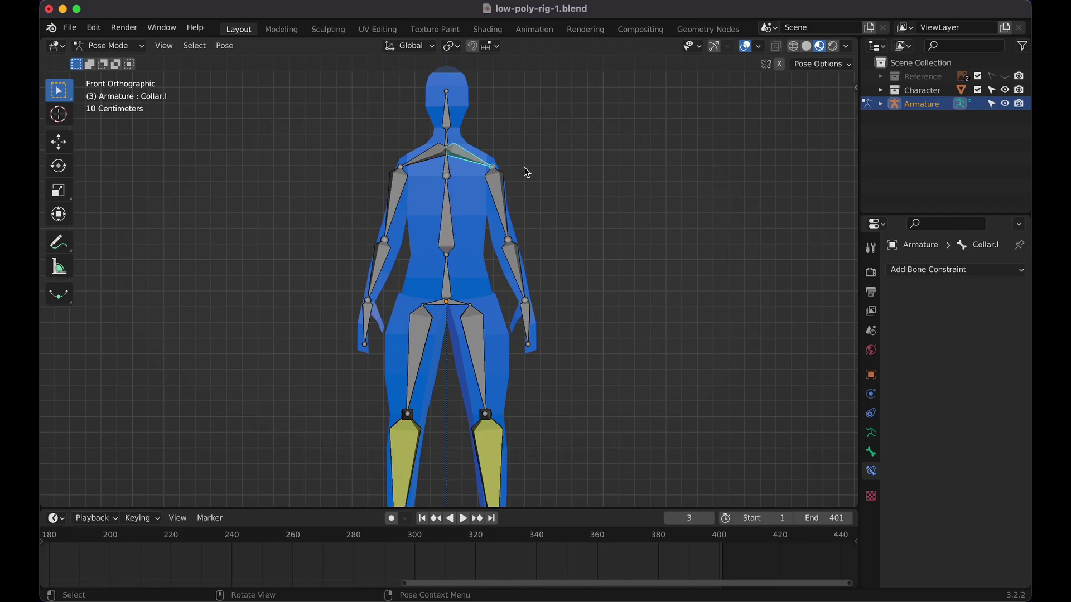
key(r)
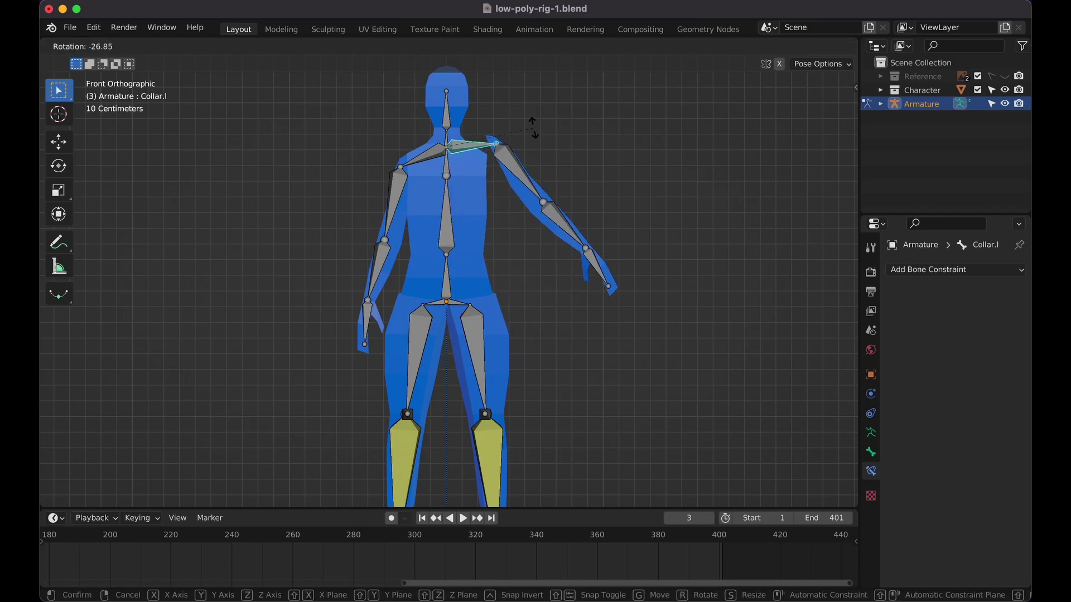
click(510, 190)
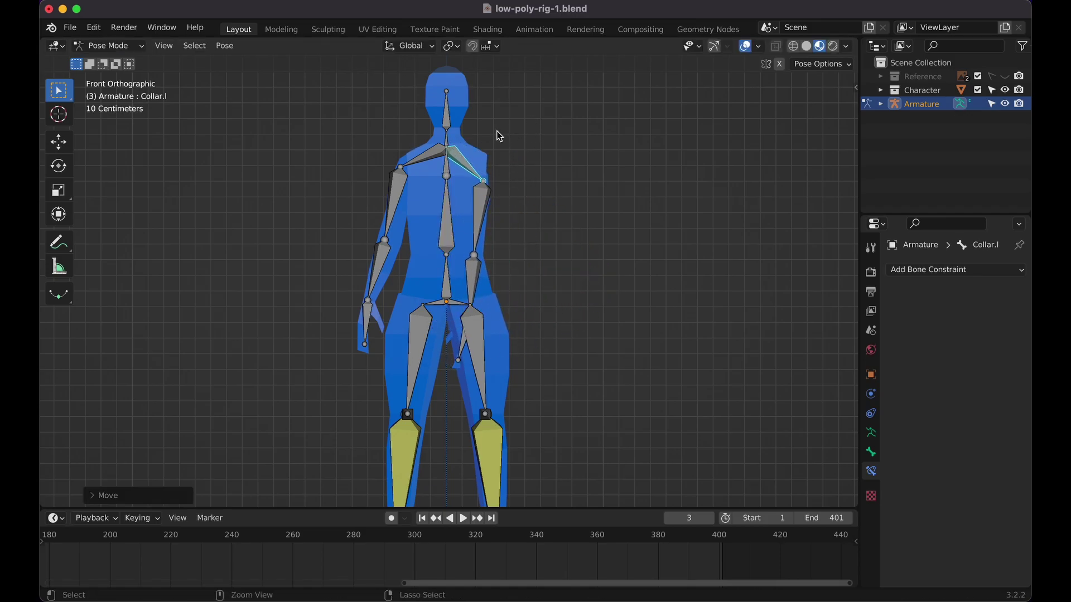
key(ctrl+z)
Try rotating the Collar.r bone to test the right shoulder's deformation, and return to the front view
middle_drag(503, 150, 441, 159)
click(425, 148)
key(r)
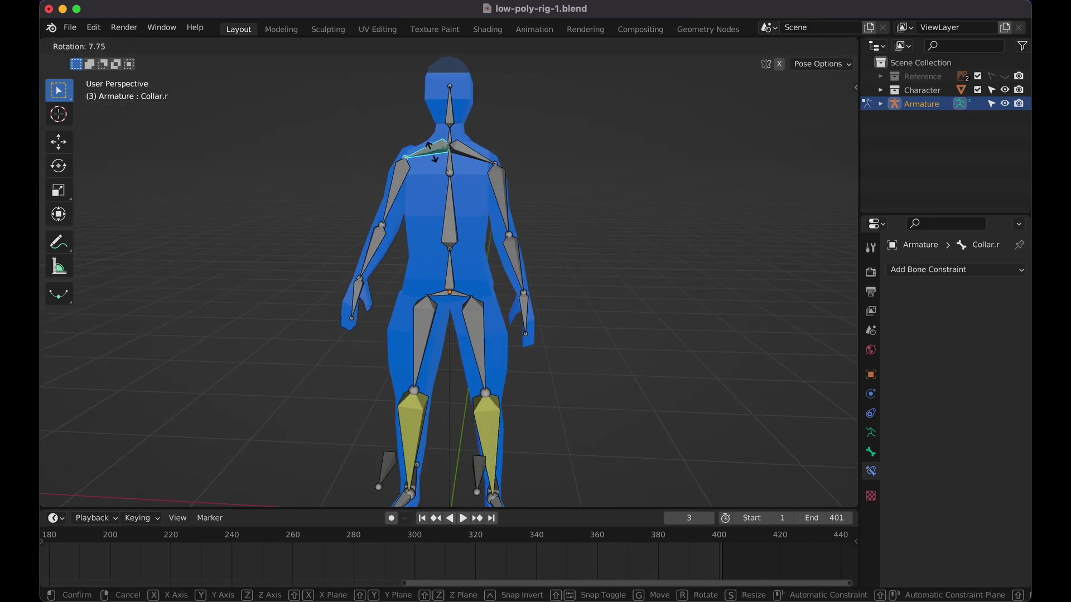
click(426, 156)
middle_drag(427, 156, 437, 161)
key(KP_1)
scroll(488, 181, down, 1)
scroll(488, 179, down, 2)
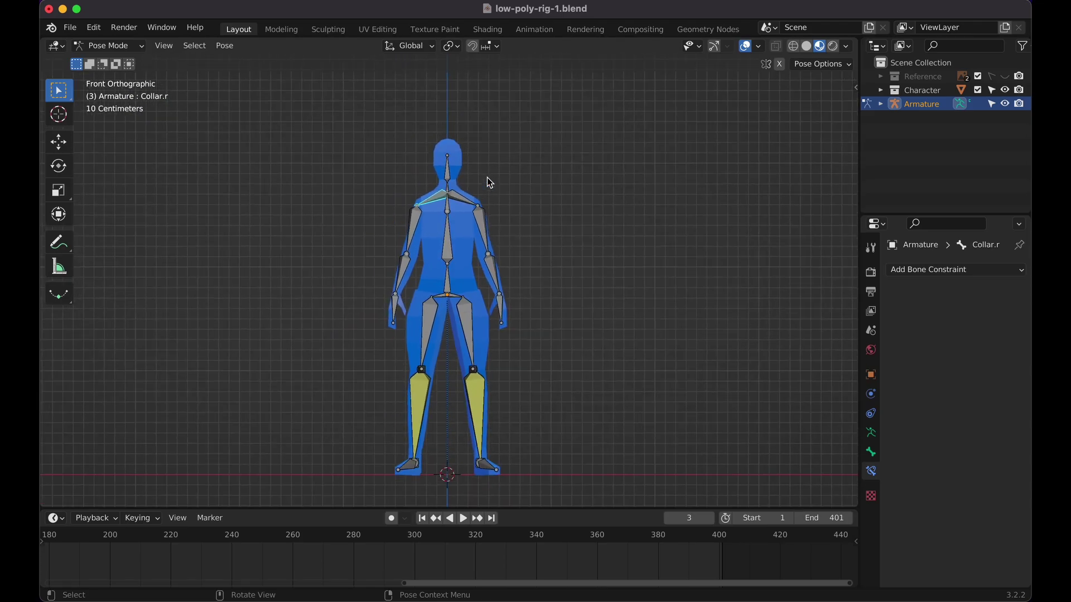
shift+scroll(487, 177, down, 1)
Try moving the Bottom bone to test how the knees bend, and cancel the move
click(519, 205)
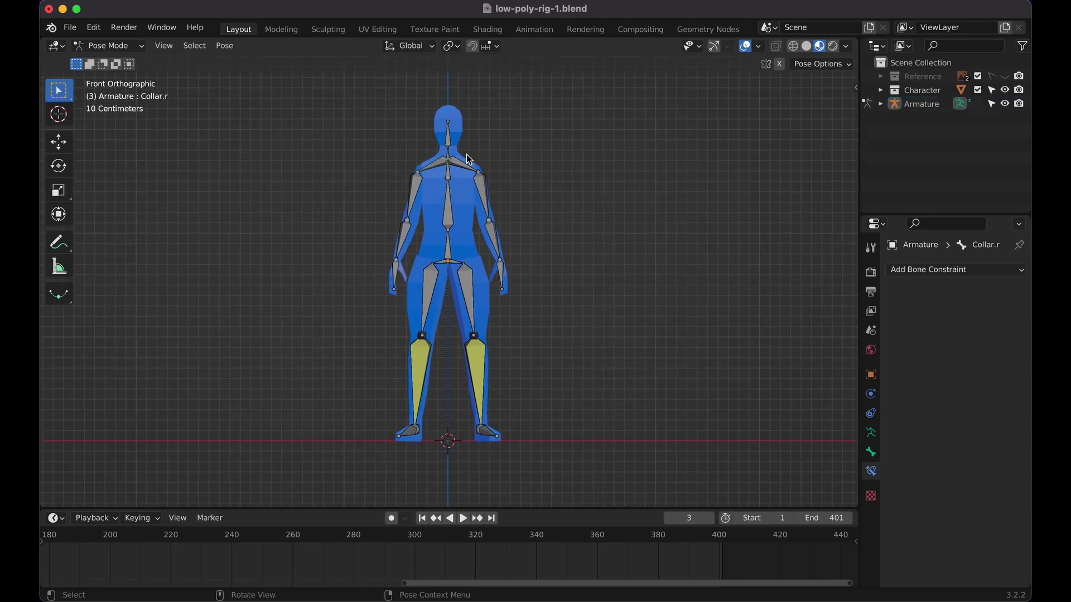
middle_drag(529, 256, 528, 256)
click(479, 237)
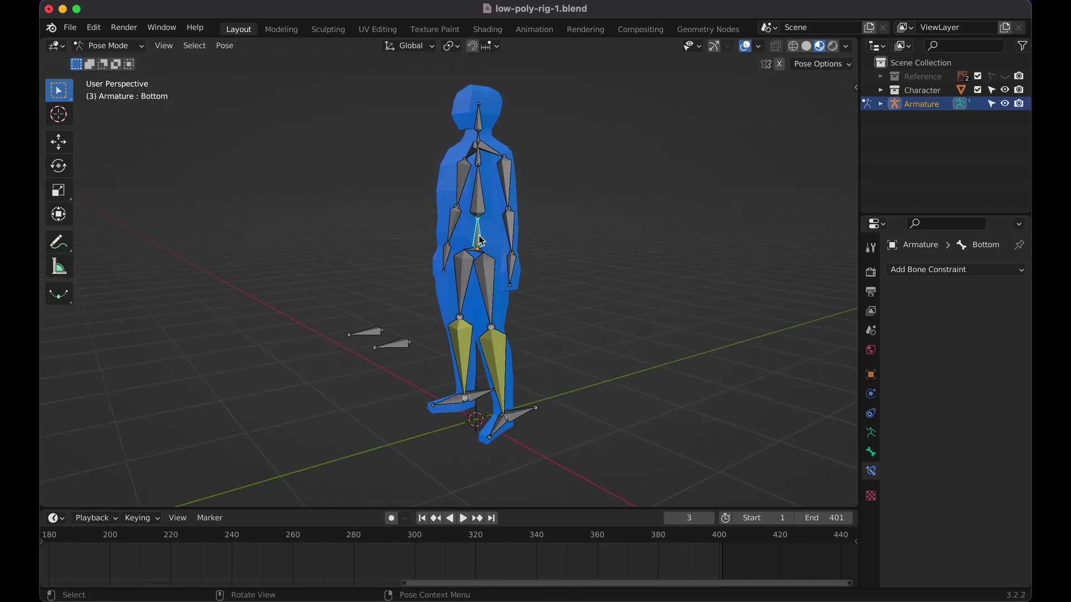
key(g)
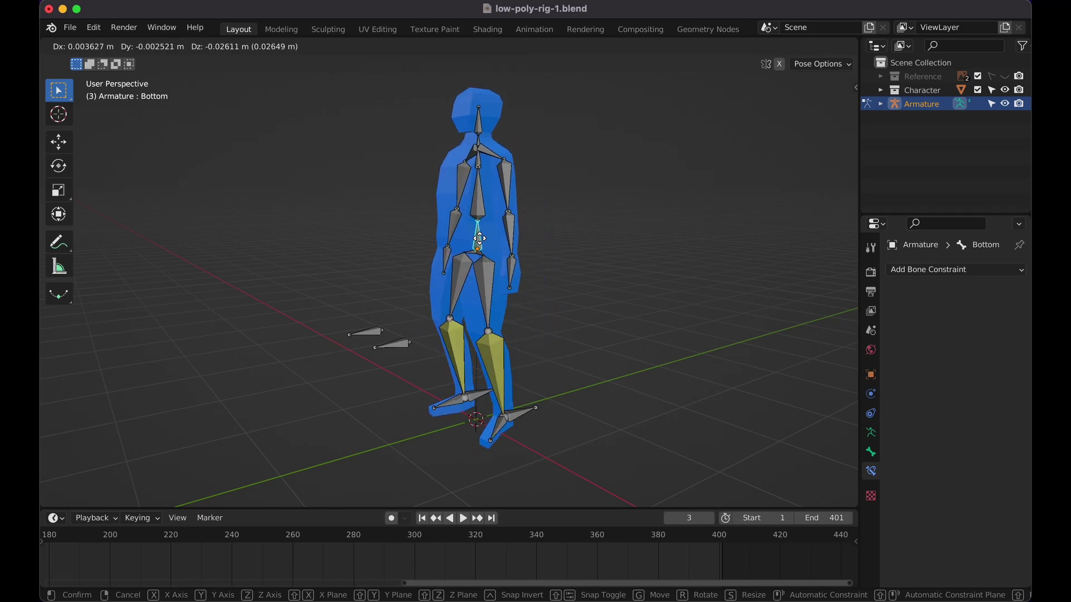
right_click(478, 238)
middle_drag(478, 239, 479, 238)
Insert a Location, Rotation & Scale keyframe for all bones in the standing pose at frame 1
key(KP_1)
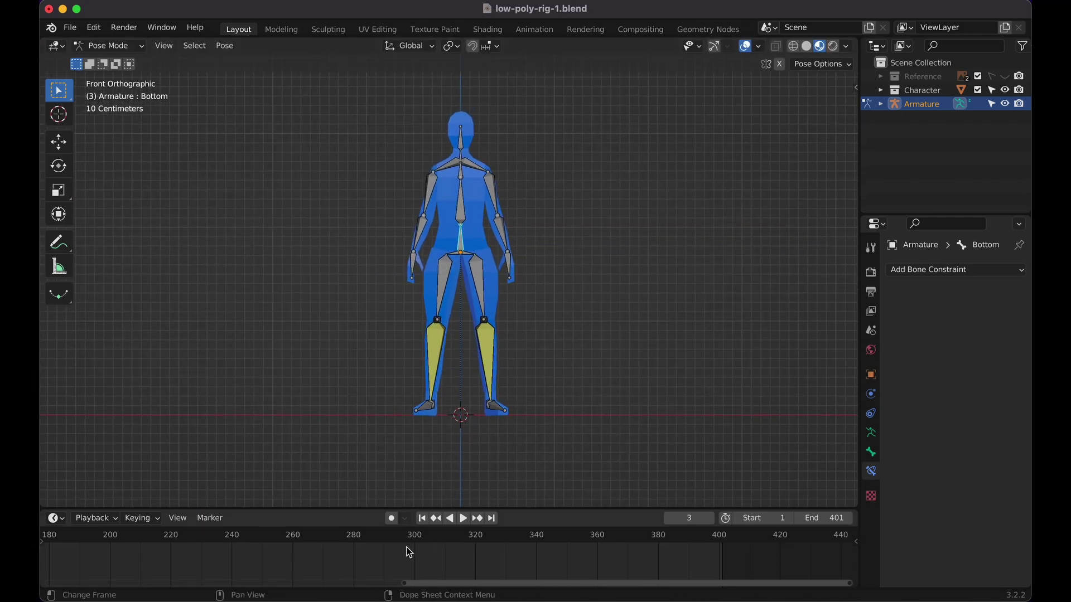
key(shift+Left)
scroll(406, 547, left, 15)
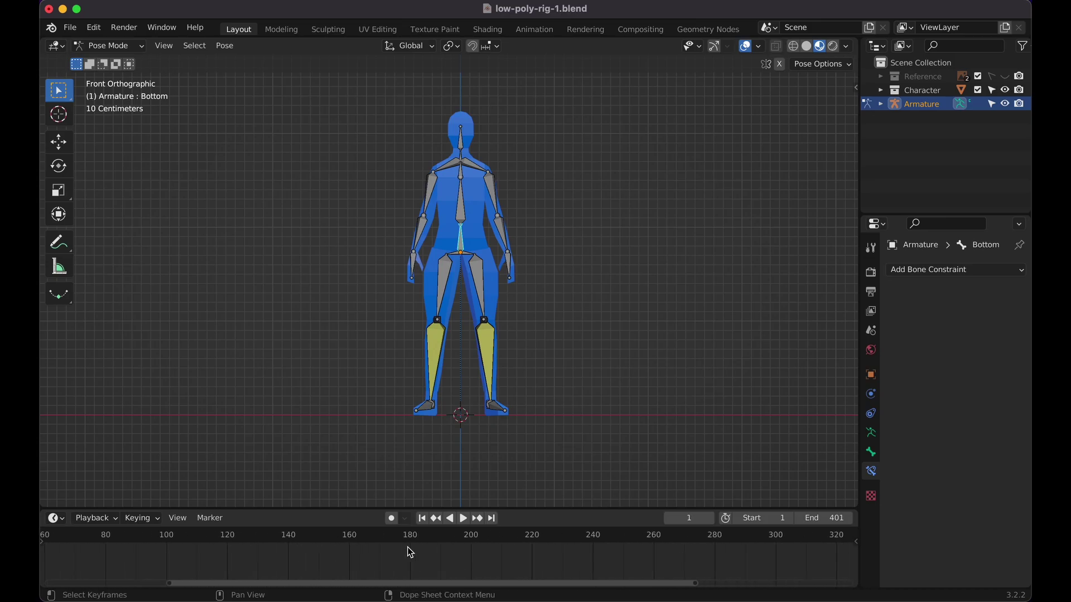
scroll(407, 550, left, 2)
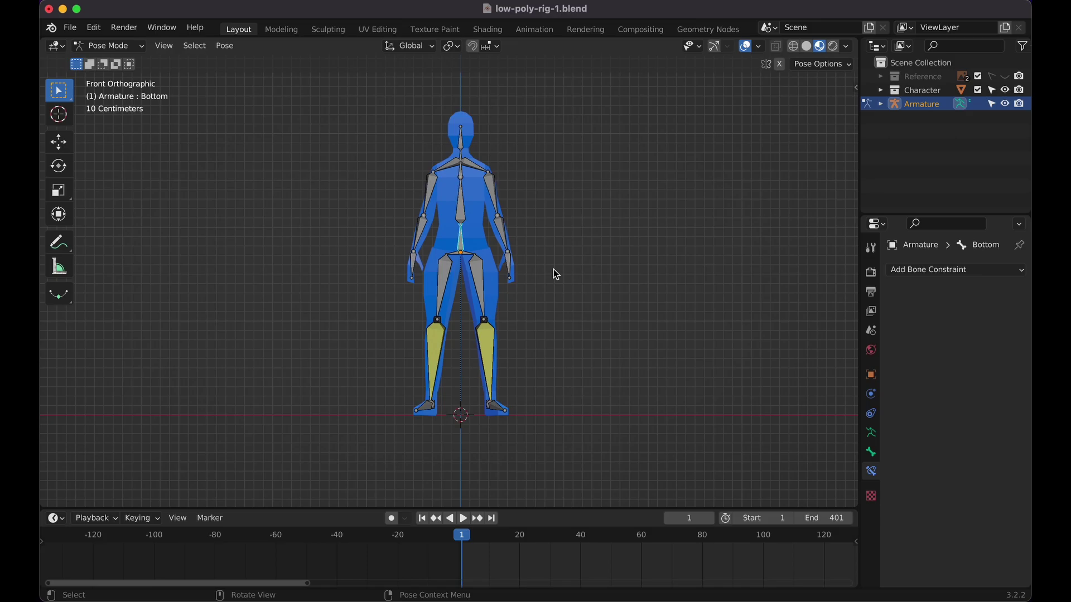
key(a)
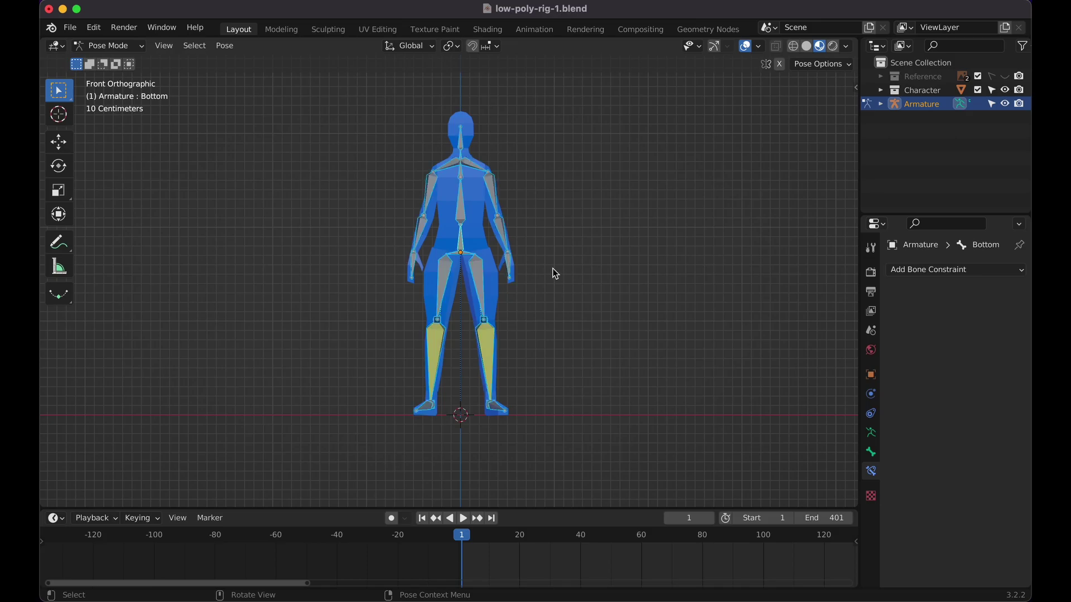
key(i)
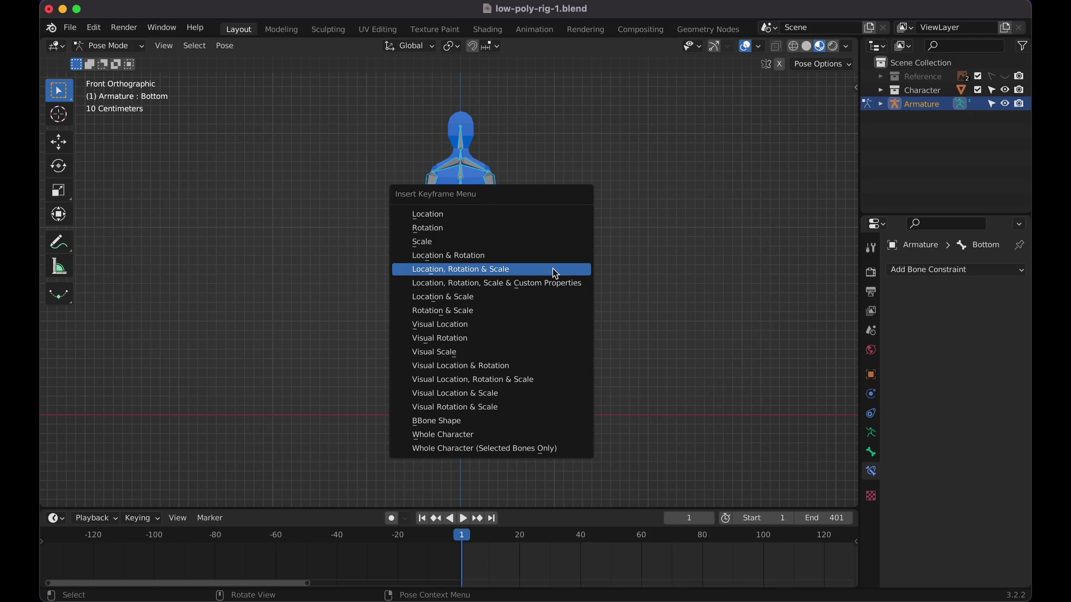
click(556, 272)
Try keyframing all bones at frame 0, and delete that keyframe
key(space)
click(464, 546)
drag(463, 547, 462, 546)
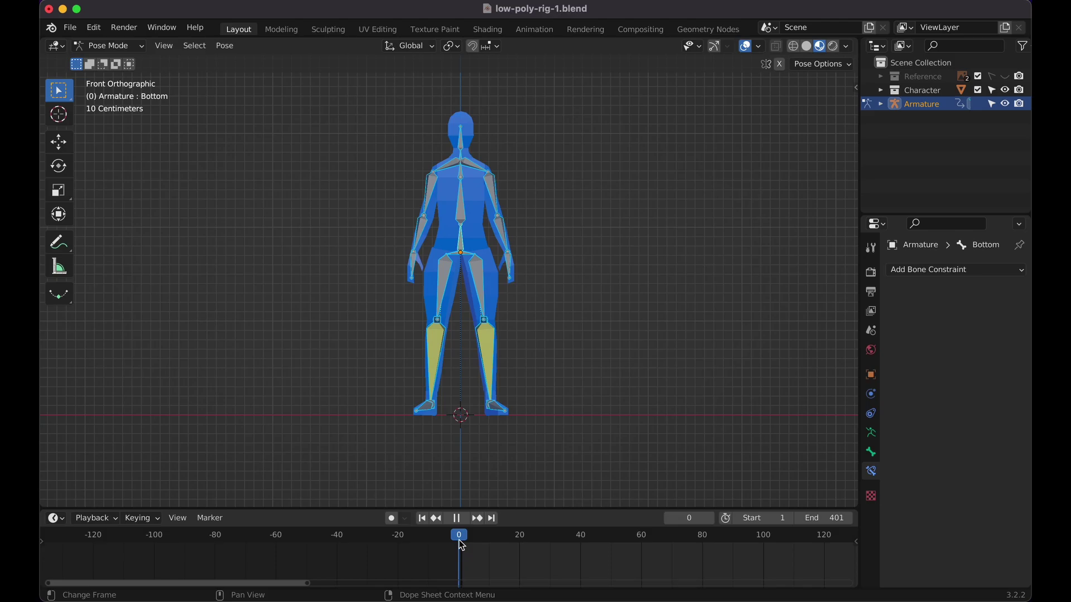
key(space)
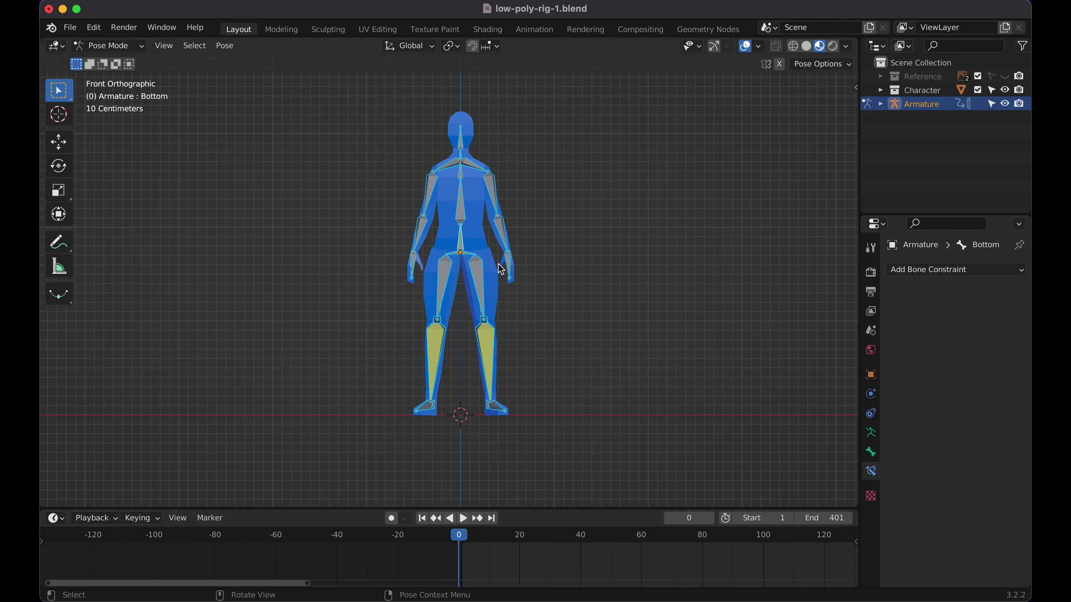
key(i)
click(495, 211)
mouse_move(466, 540)
mouse_down()
mouse_move(483, 543)
mouse_move(463, 543)
mouse_up()
scroll(492, 550, up, 2)
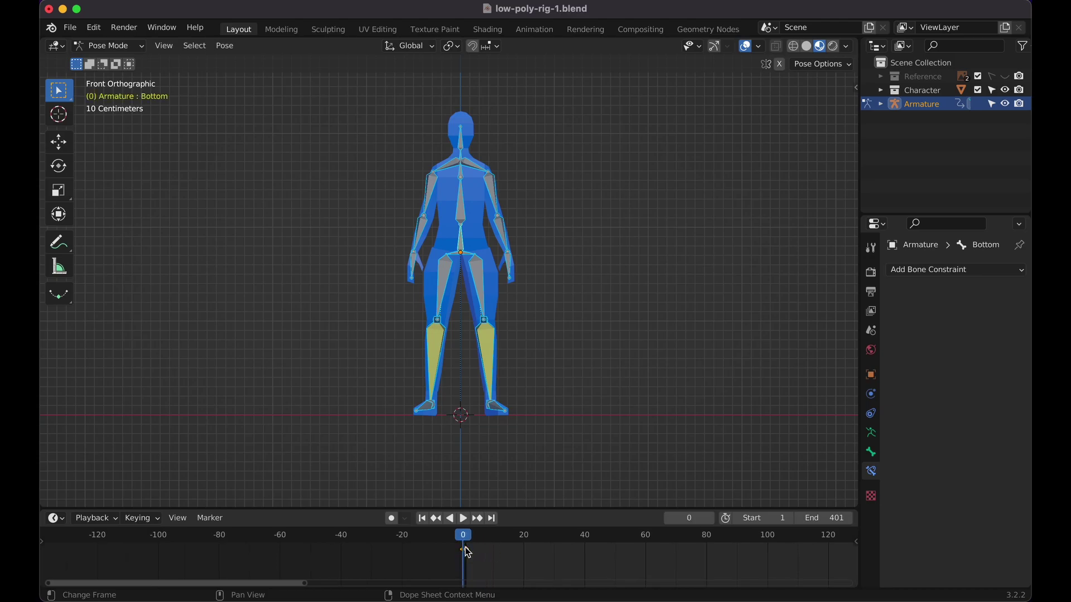
key(x)
click(464, 548)
Move the playhead to frame 10 for the next pose
drag(464, 541, 469, 544)
scroll(528, 568, left, 2)
scroll(529, 565, left, 1)
key(space)
click(504, 543)
key(space)
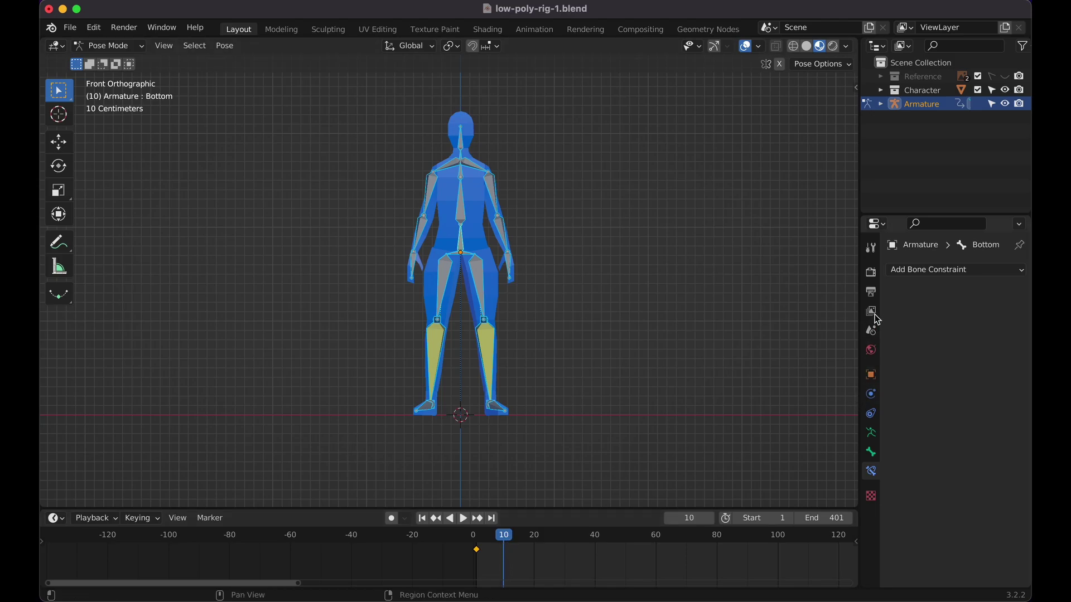
Set the scene's end frame to 100 in the output frame range
click(870, 272)
click(873, 291)
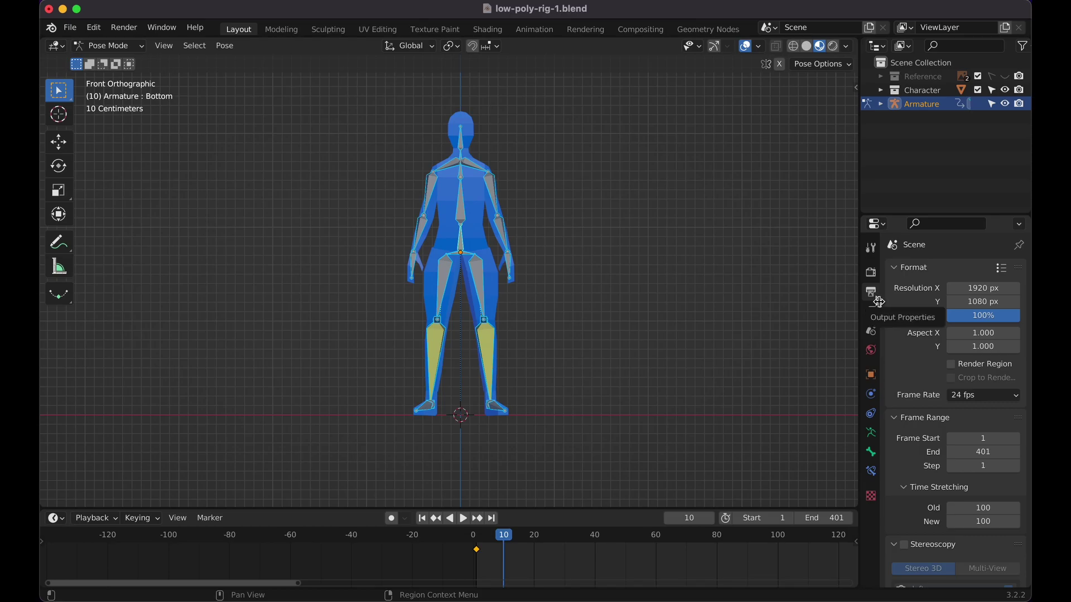
click(965, 453)
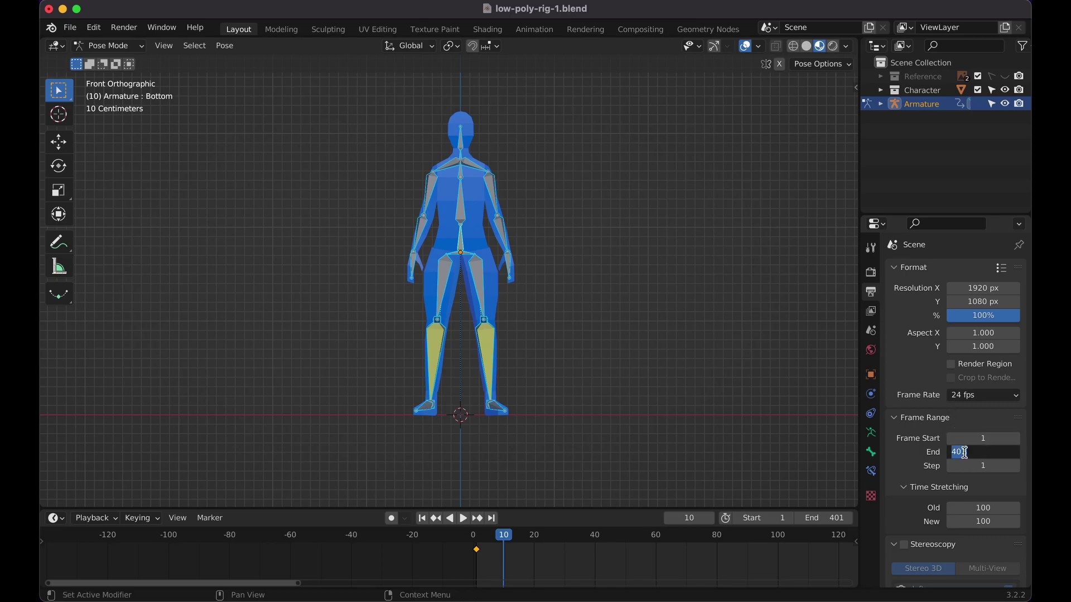
key(Return)
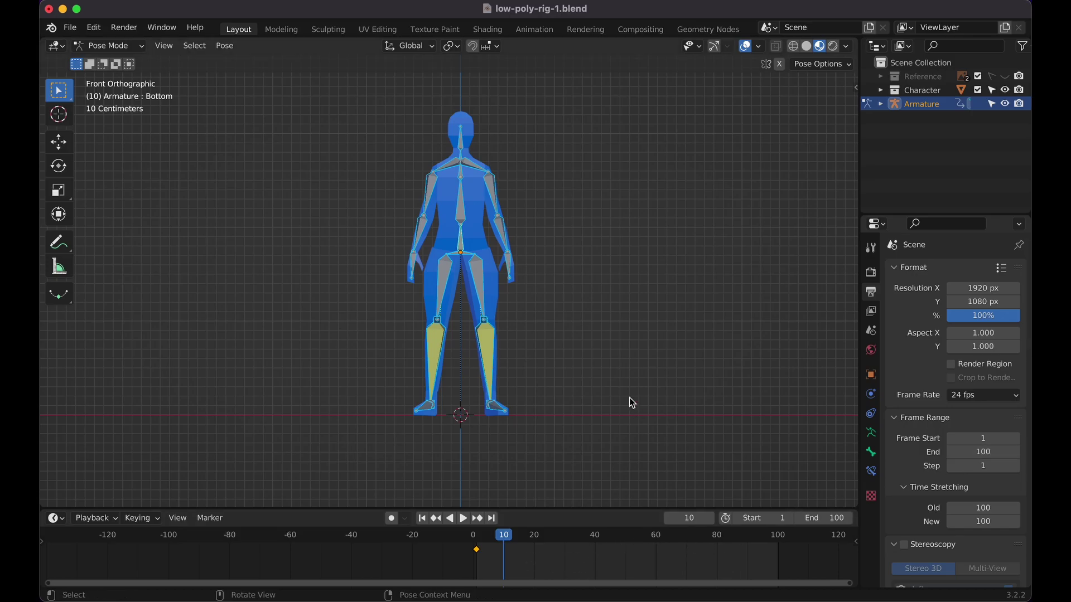
Move the Bottom bone about 0.89 m back and down into a sitting pose, and keyframe all bones at frame 10
scroll(629, 399, right, 10)
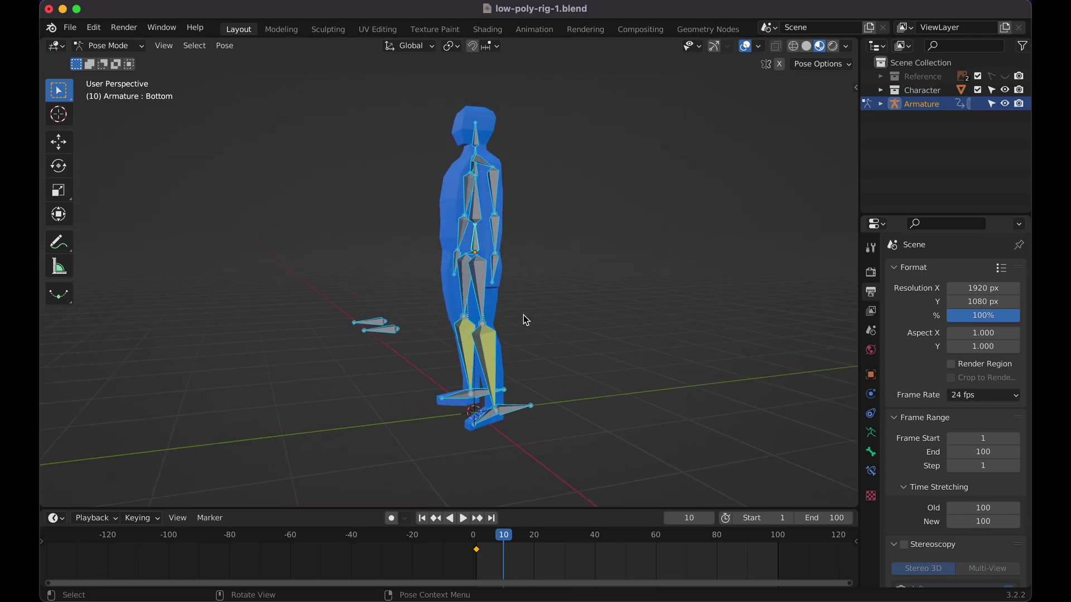
click(477, 249)
key(g)
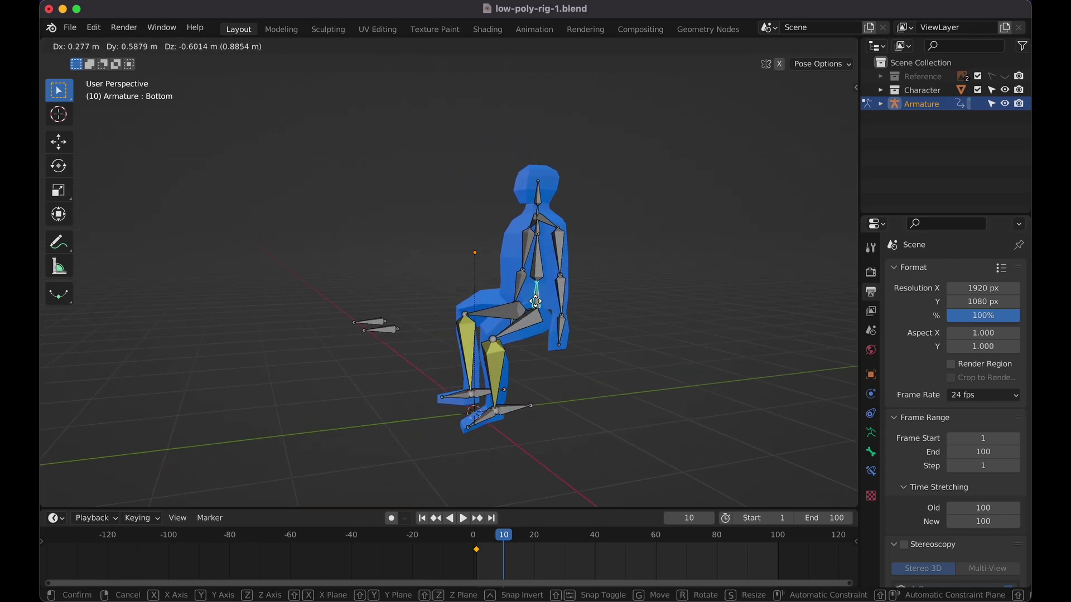
click(538, 306)
key(a)
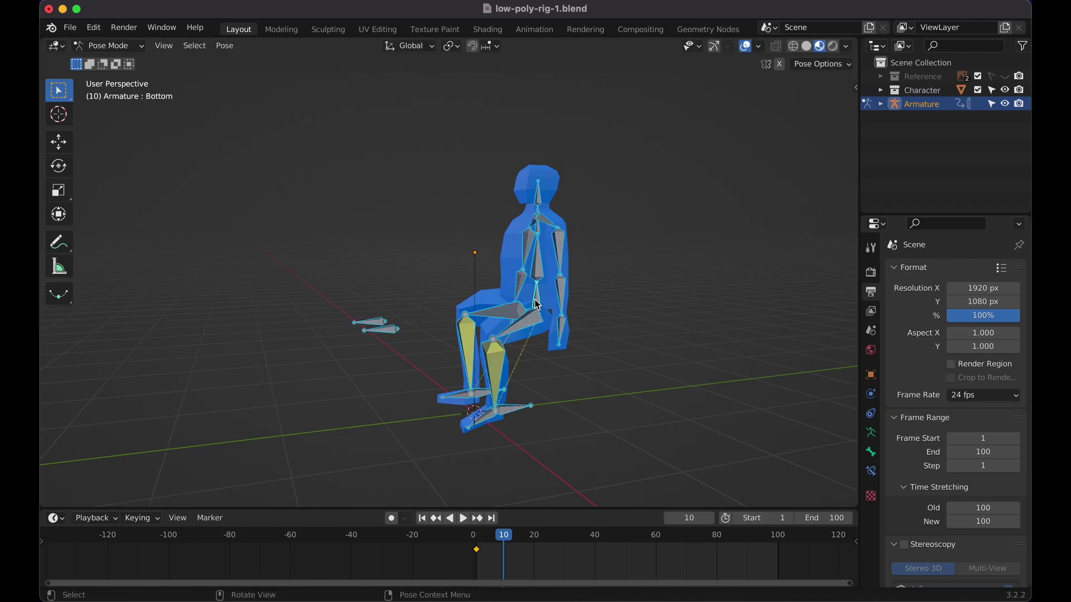
key(i)
click(539, 306)
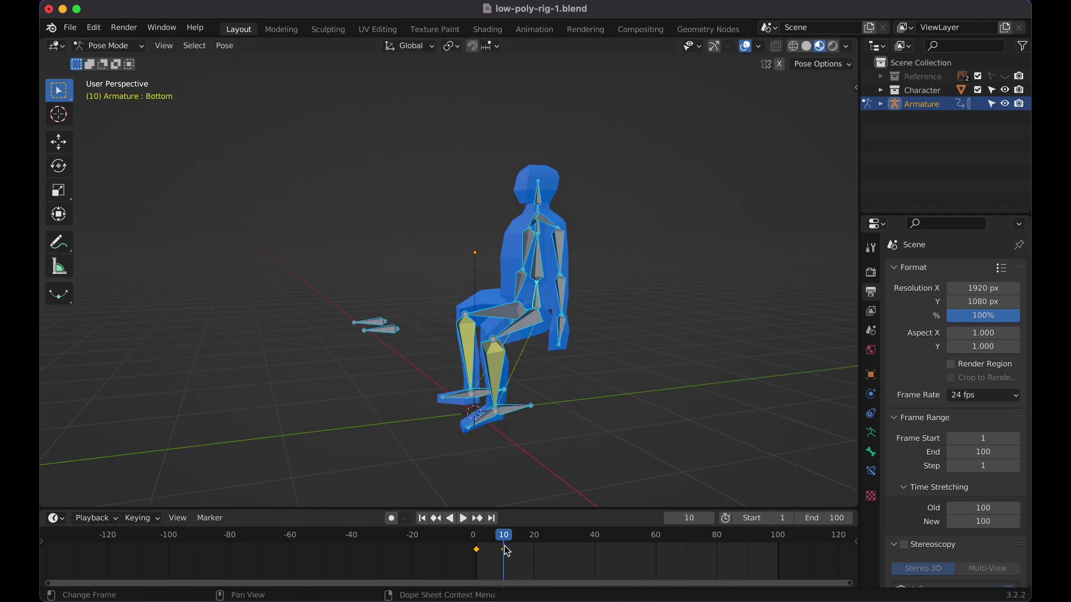
At frame 20, move the Bottom bone back up to a standing pose and insert a Location, Rotation & Scale keyframe for all bones
drag(508, 538, 534, 544)
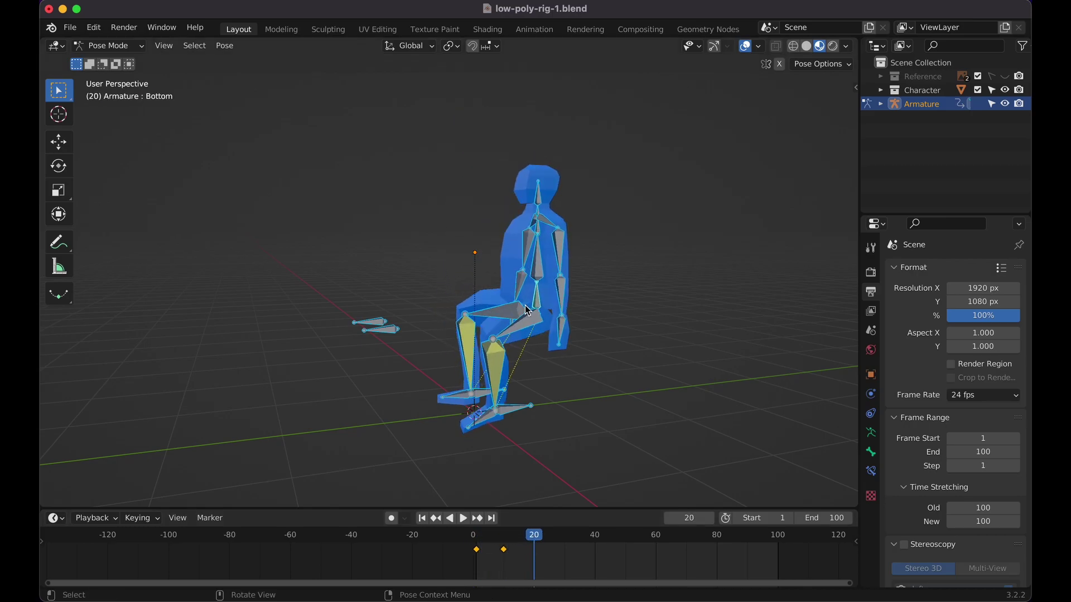
key(g)
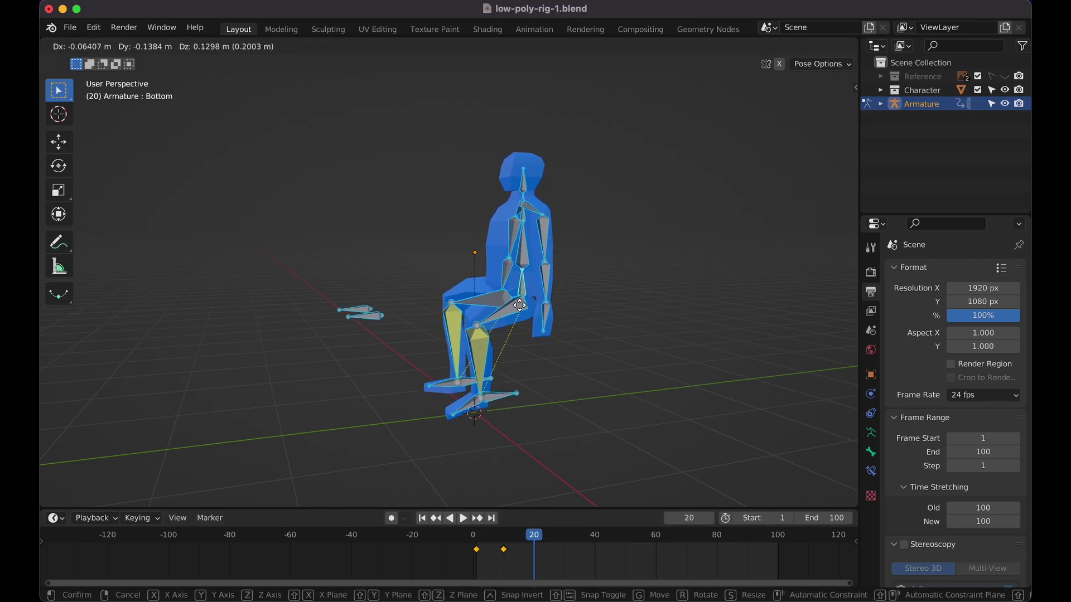
key(Escape)
key(g)
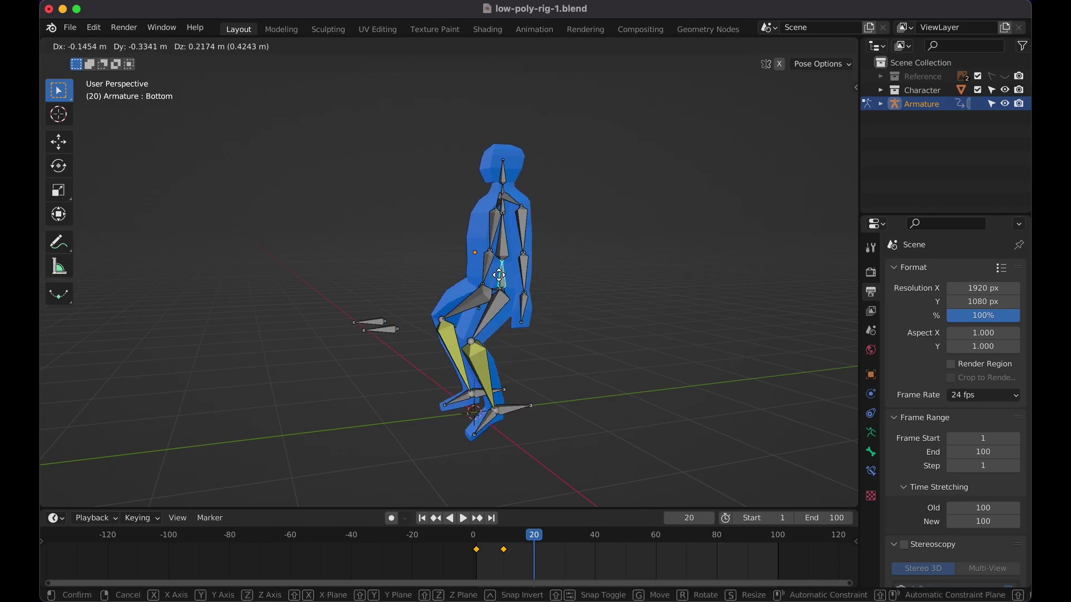
click(488, 247)
scroll(486, 247, left, 10)
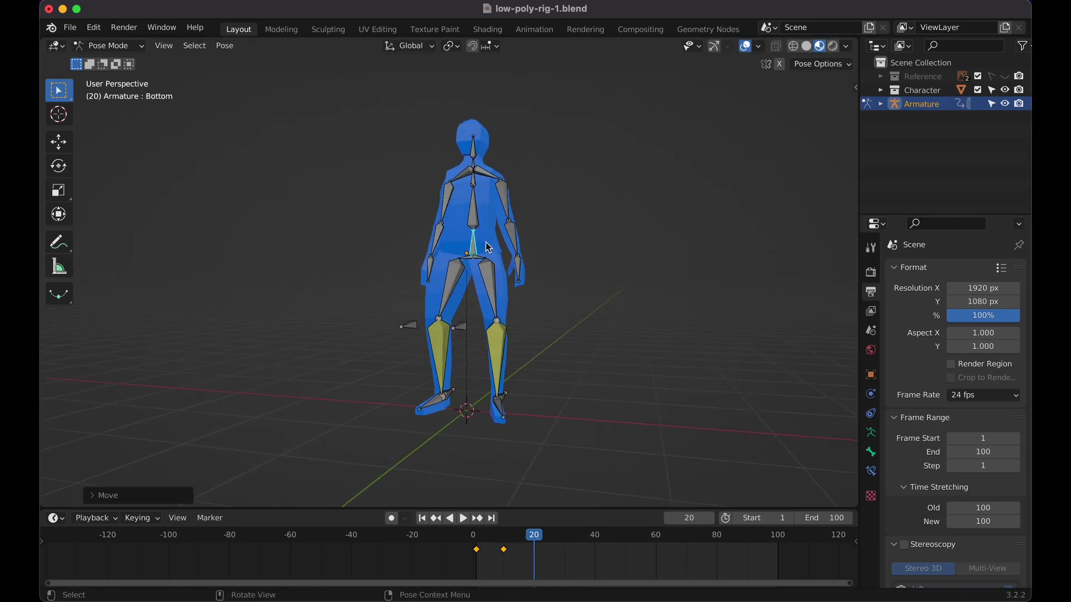
key(i)
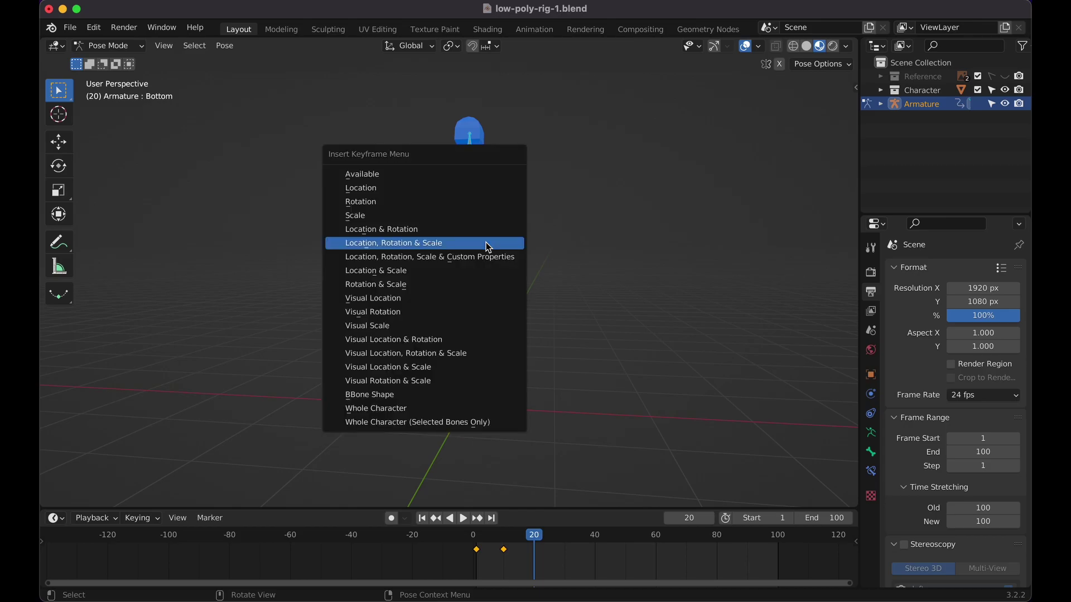
click(489, 247)
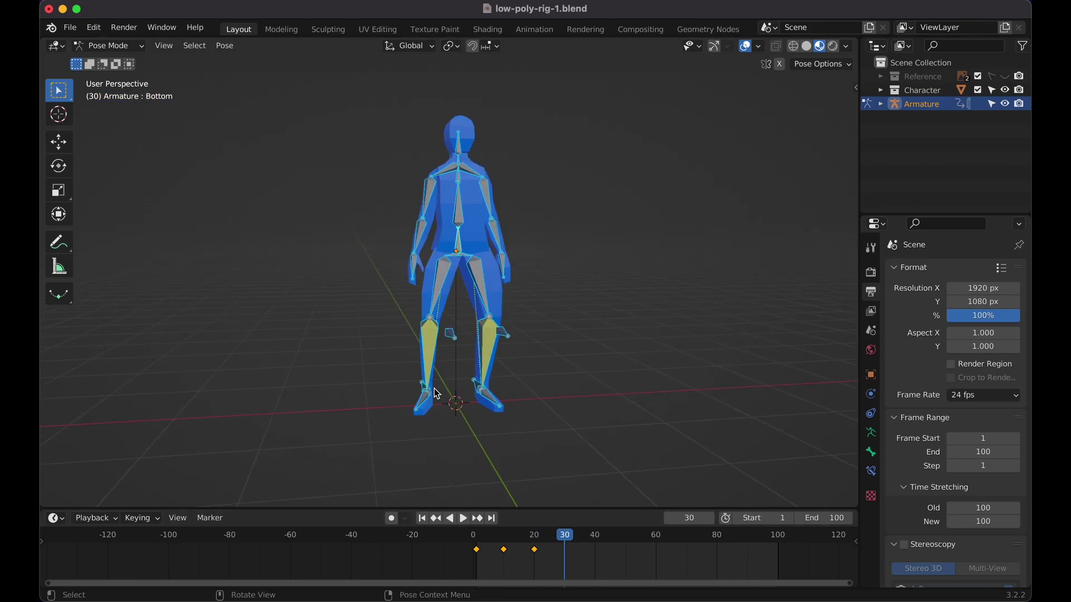
At frame 30, move the IK_Target.r bone outward and up to swing the right leg out to the side
scroll(484, 330, left, 10)
click(410, 393)
key(g)
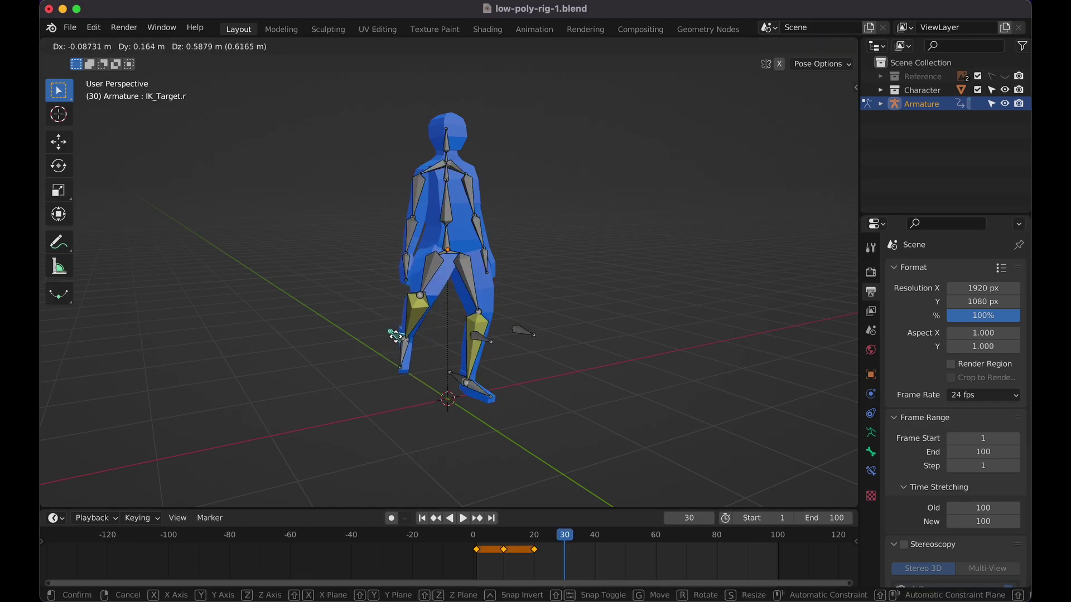
key(Escape)
scroll(405, 351, left, 1)
scroll(409, 355, left, 8)
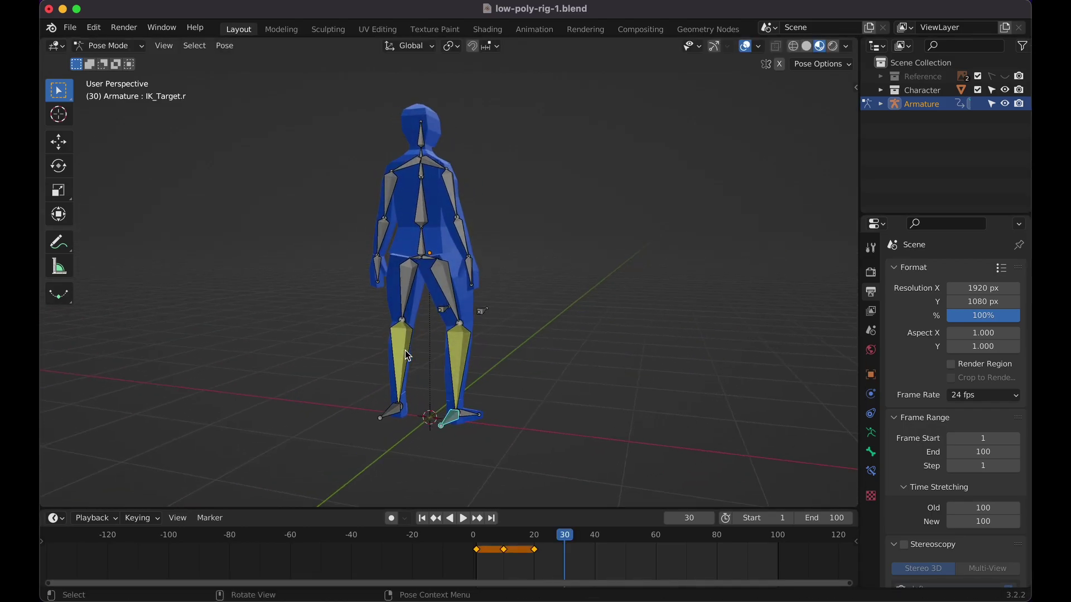
key(g)
click(512, 304)
Move the IK_Pole.r bone about 0.19 m toward the raised right leg, and keyframe all bones at frame 30
scroll(512, 303, left, 15)
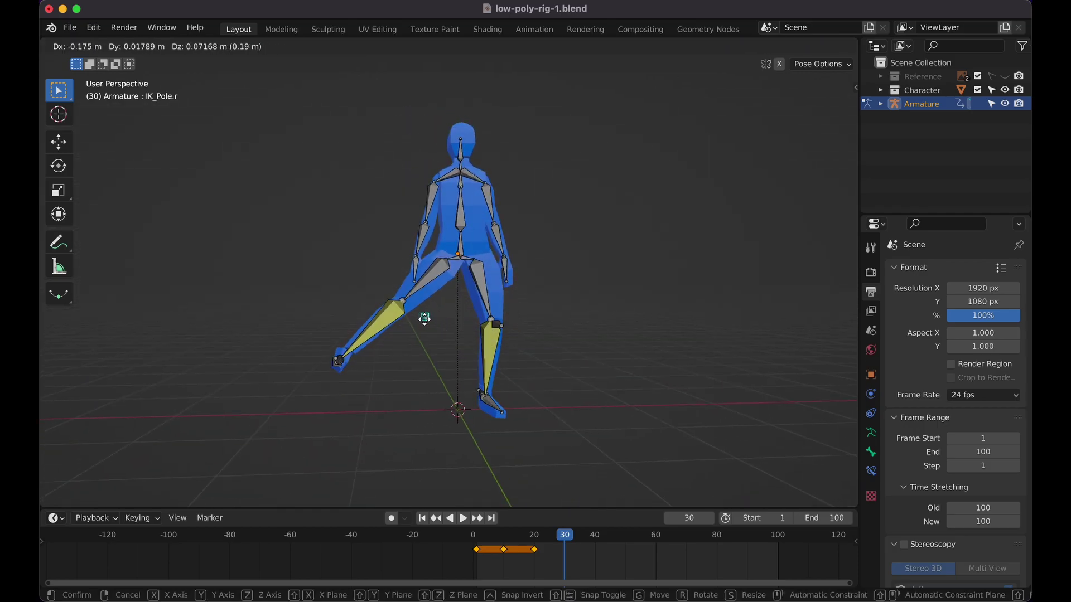
click(444, 325)
key(i)
click(421, 321)
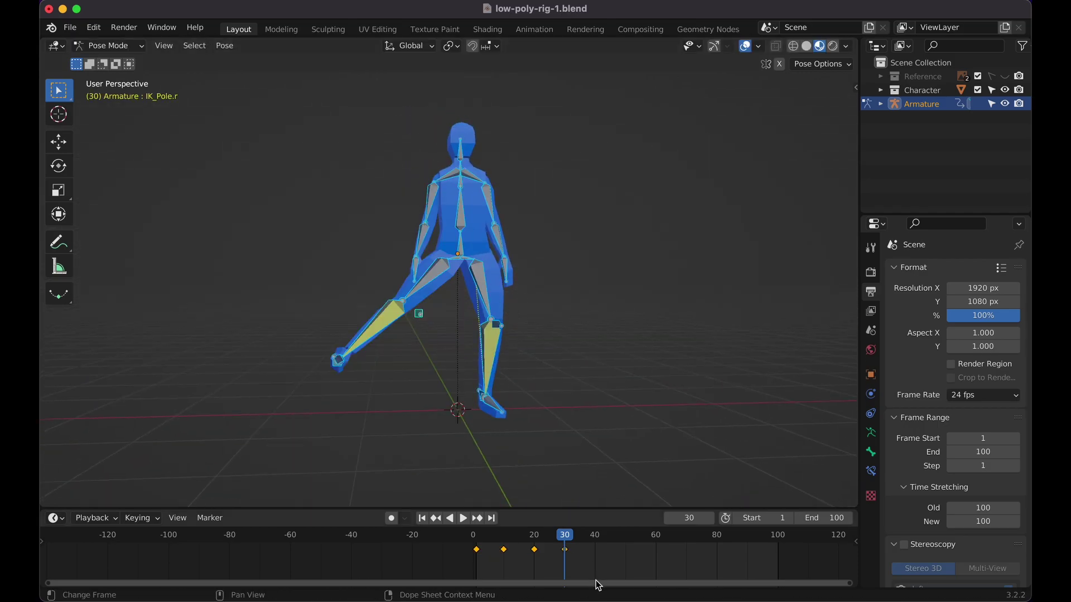
At frame 40, clear the locations of the IK_Pole.r and IK_Target.r bones to bring the right leg back to standing
drag(593, 549, 595, 545)
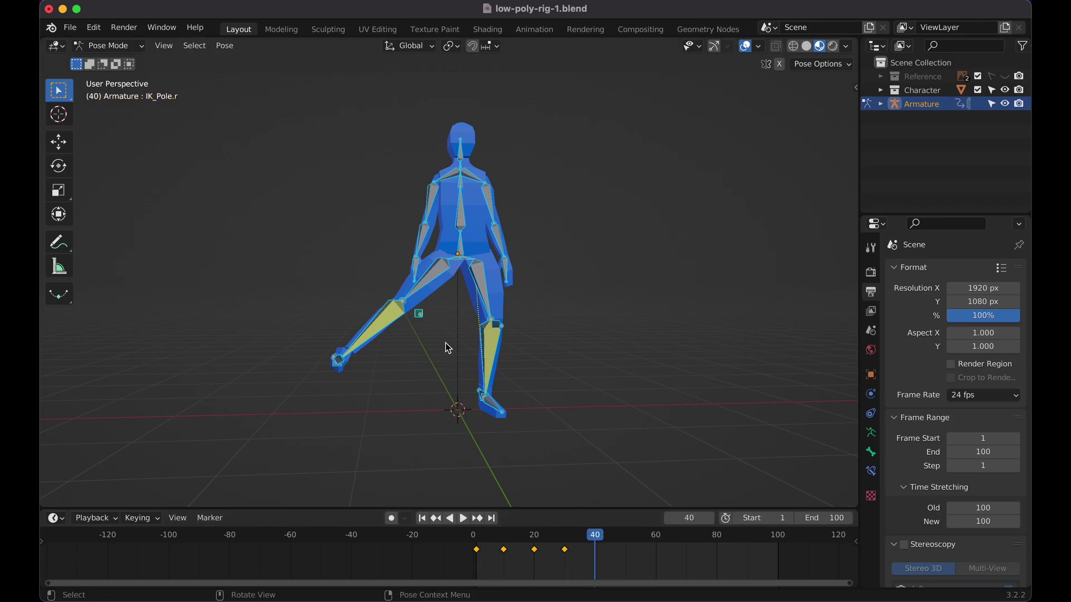
click(421, 317)
key(alt+g)
scroll(339, 362, left, 10)
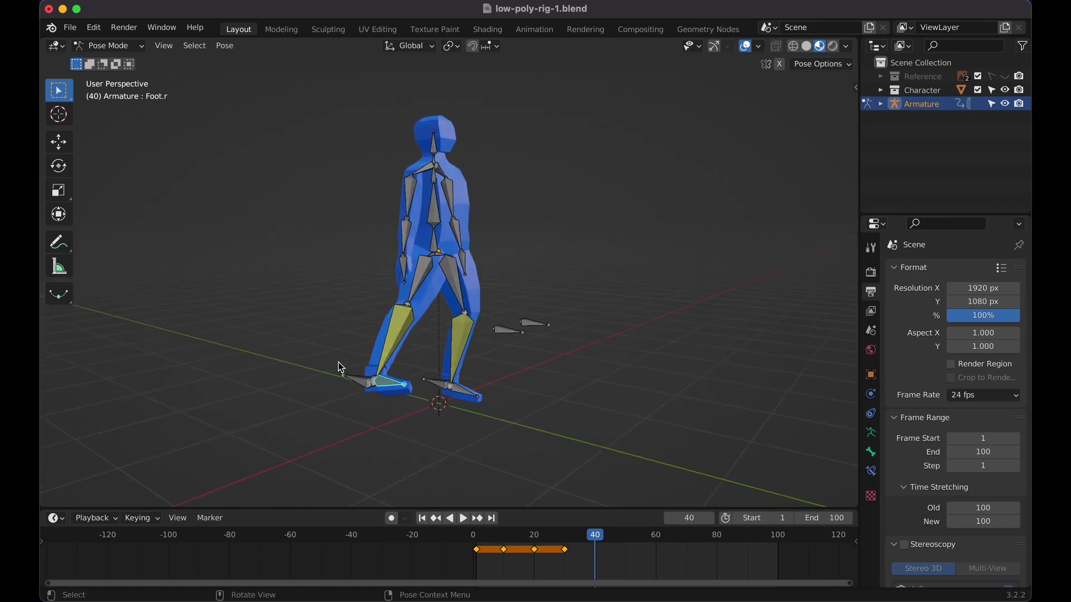
click(382, 393)
scroll(381, 393, right, 6)
scroll(384, 396, left, 6)
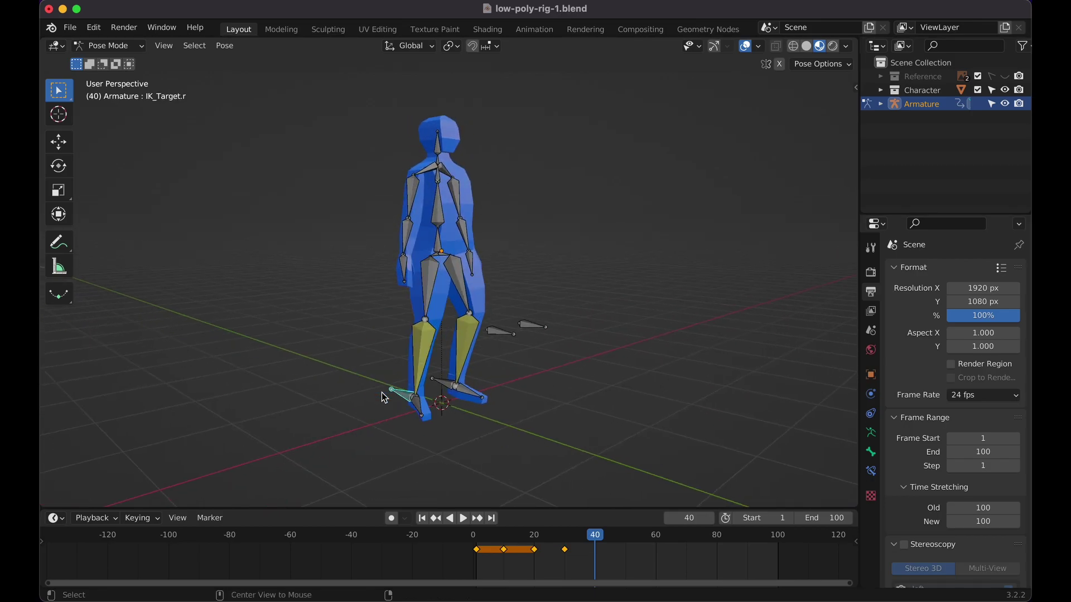
Keyframe all bones in the standing pose at frame 40
key(a)
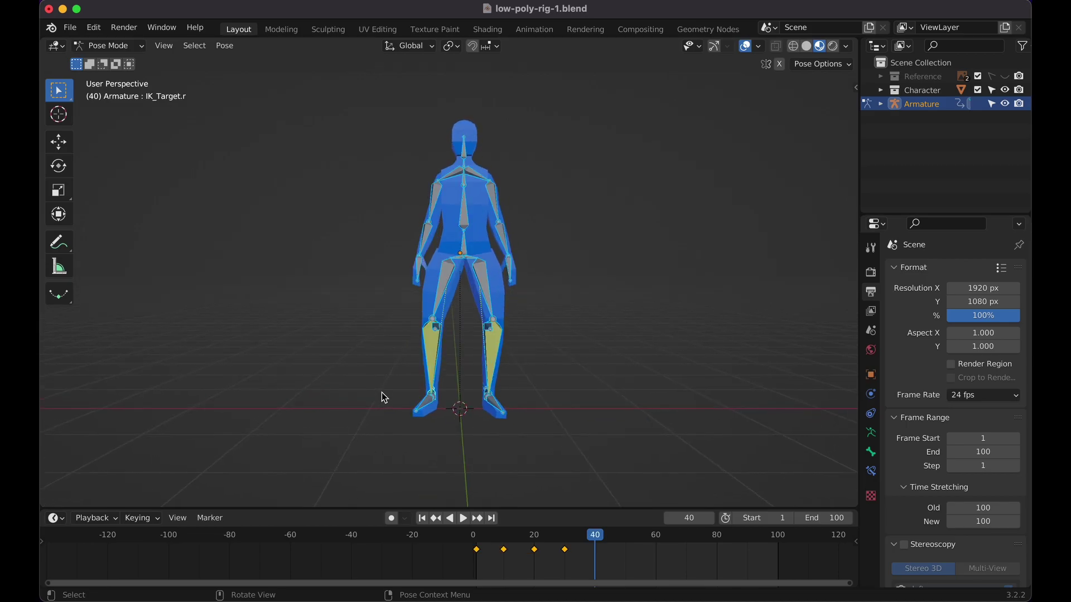
key(i)
click(382, 393)
Return the playhead to frame 0 and set the scene's end frame to 41
drag(591, 527, 469, 550)
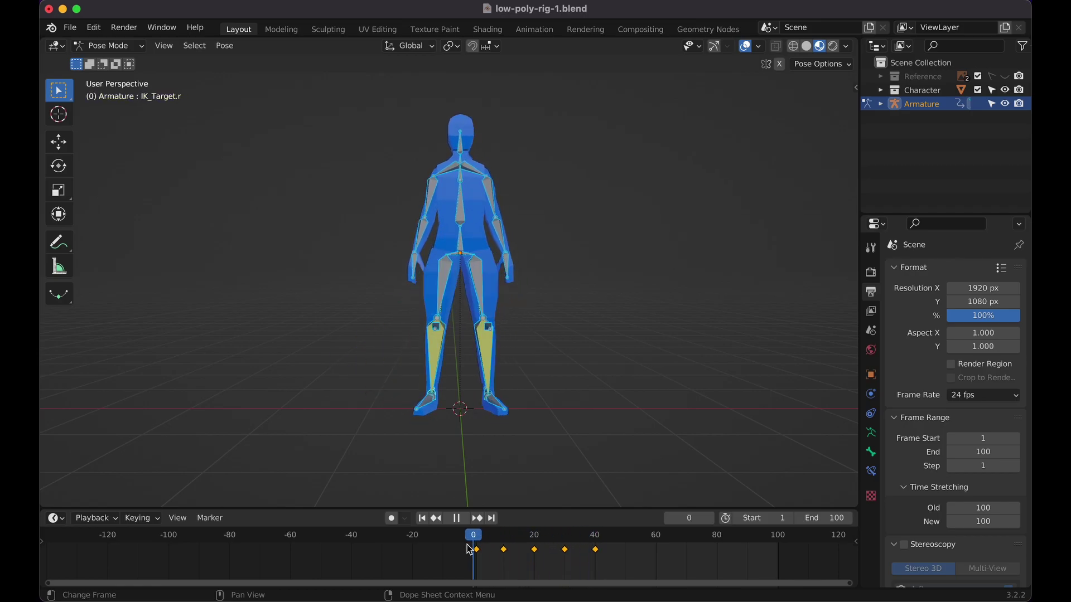
click(961, 452)
text(41)
key(Return)
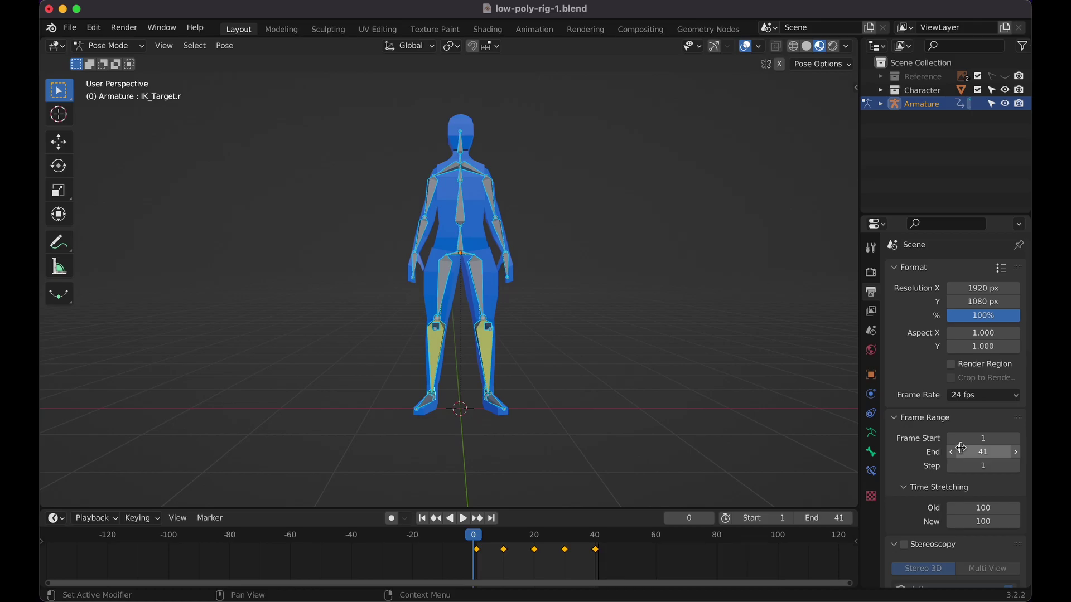
Play back the pose animation and scrub through its frames to check the movement
scroll(487, 409, down, 2)
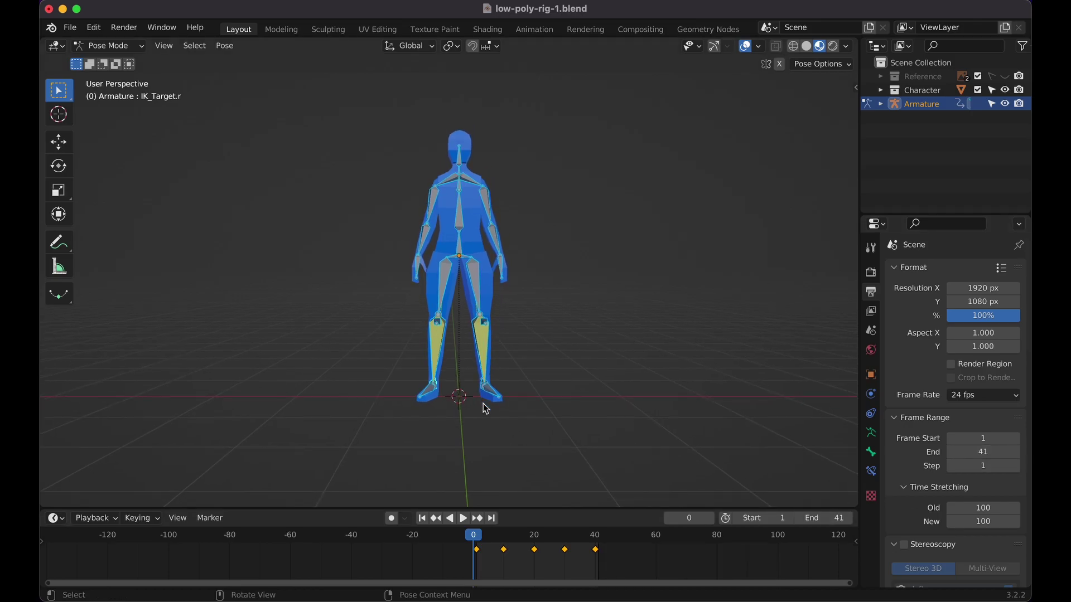
key(space)
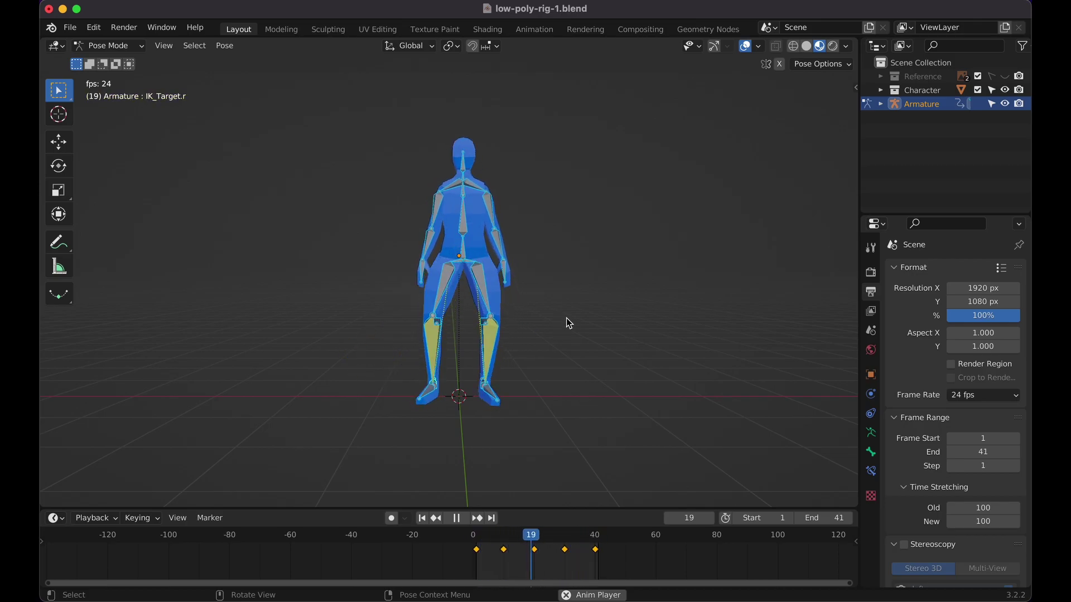
key(space)
drag(559, 544, 523, 554)
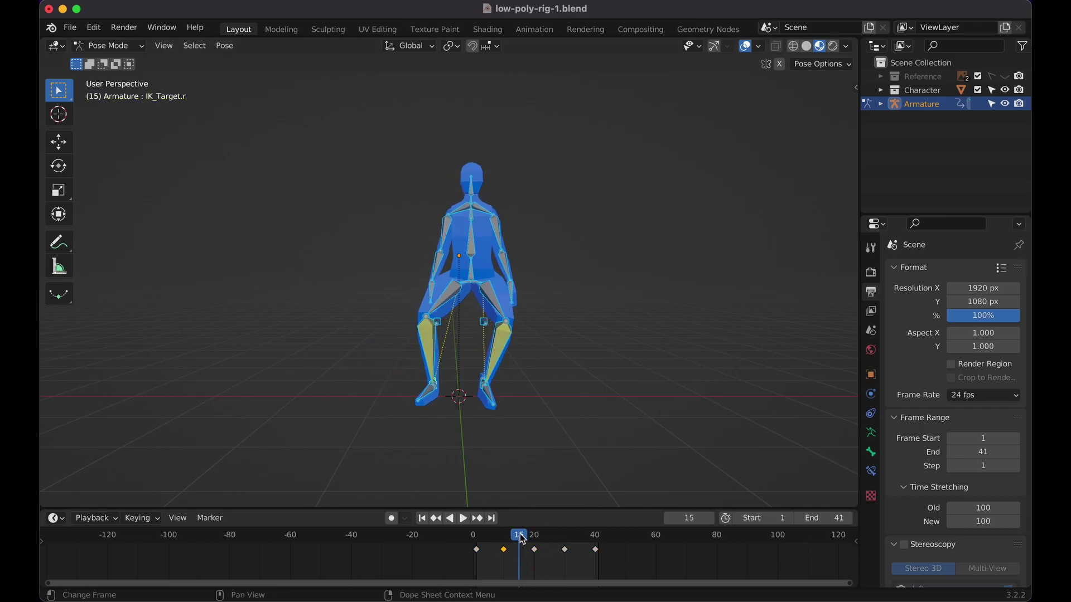
At frame 15, rotate the UpperArm.r bone and the LowerArm.l bone outward, away from the body
click(444, 247)
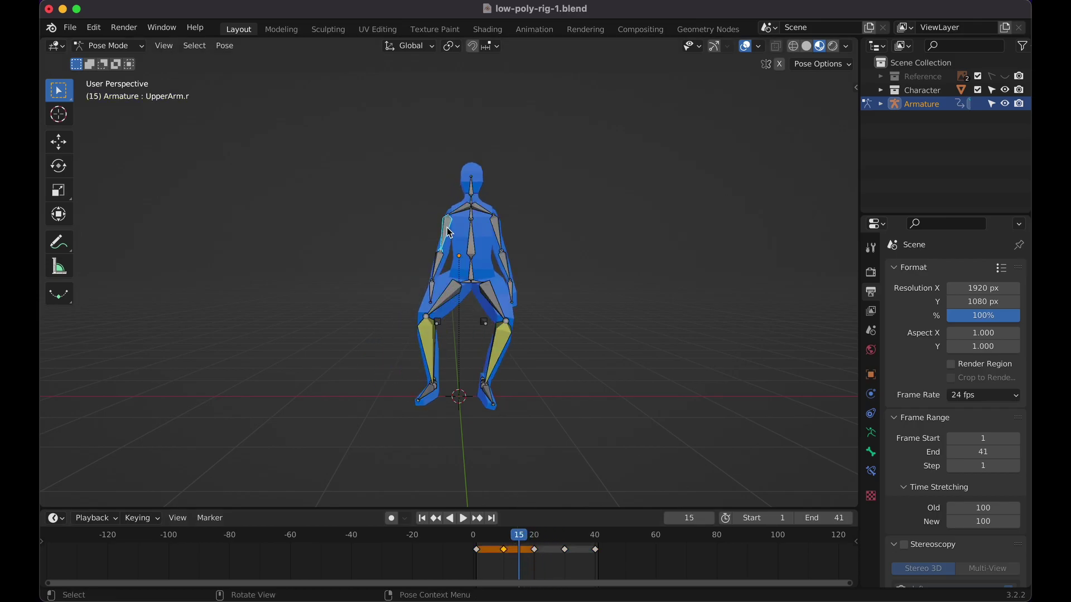
key(r)
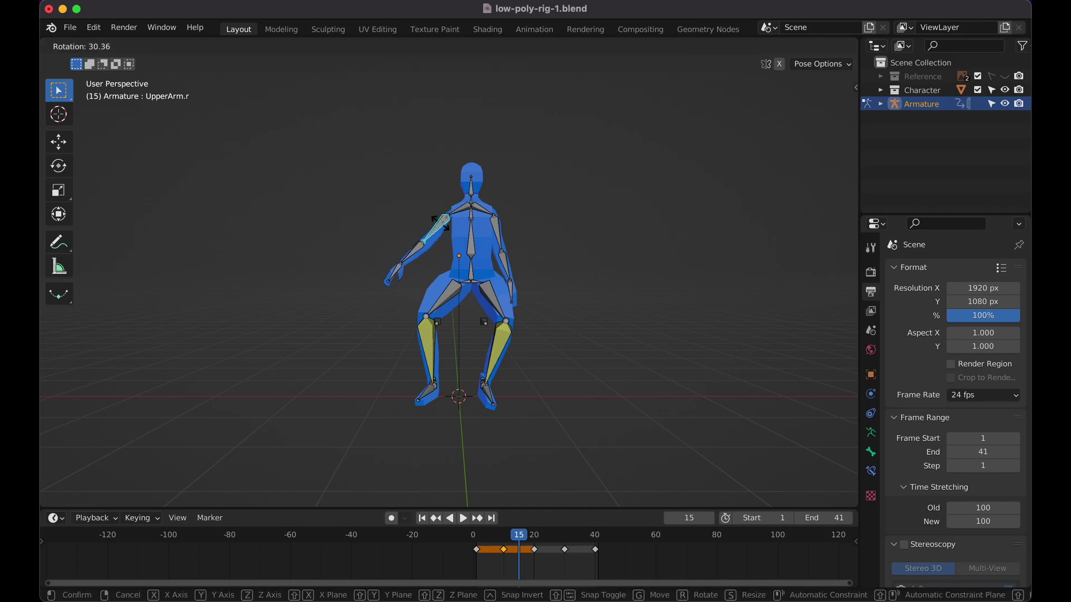
click(445, 228)
click(512, 260)
key(r)
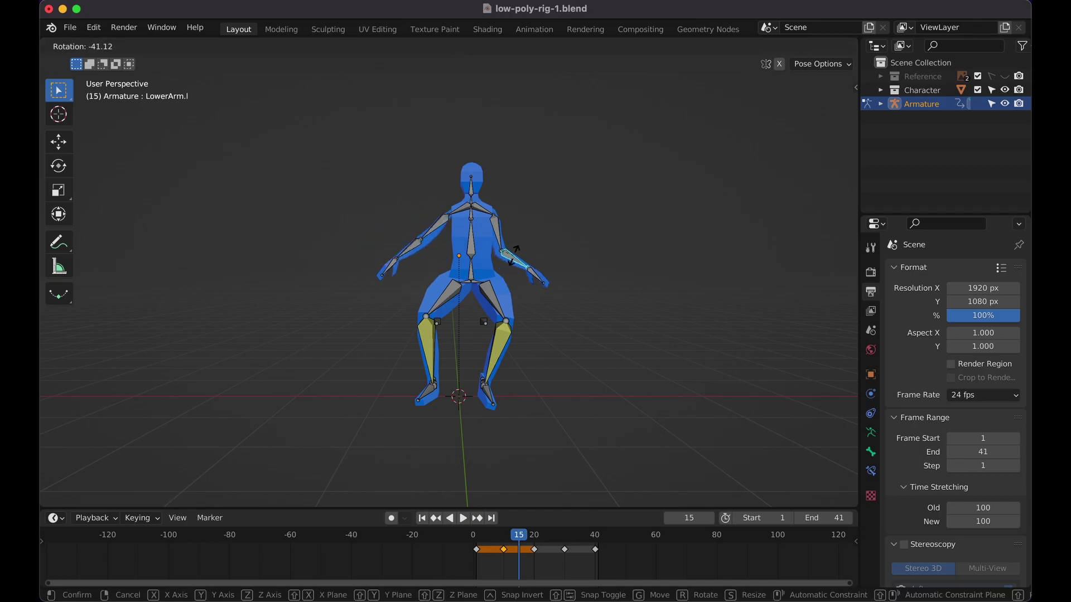
click(518, 253)
Keyframe all bones in the raised-arm pose at frame 15 and play back the animation
key(a)
key(i)
click(521, 390)
key(space)
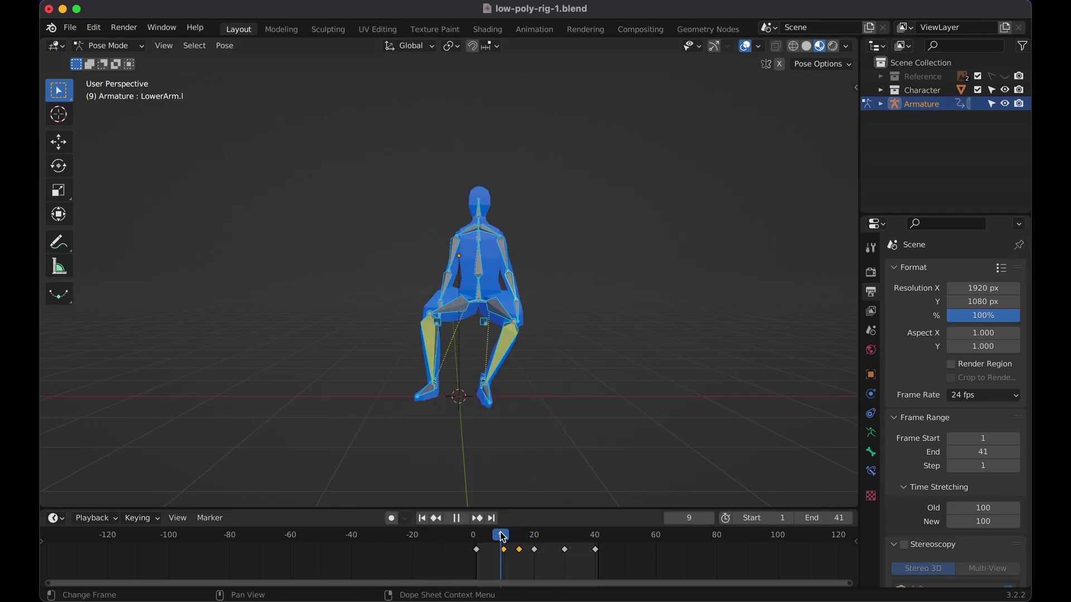
At frame 25, swing the UpperArm.l bone outward and rotate the LowerArm.l bone about 38° back down
drag(537, 532, 551, 534)
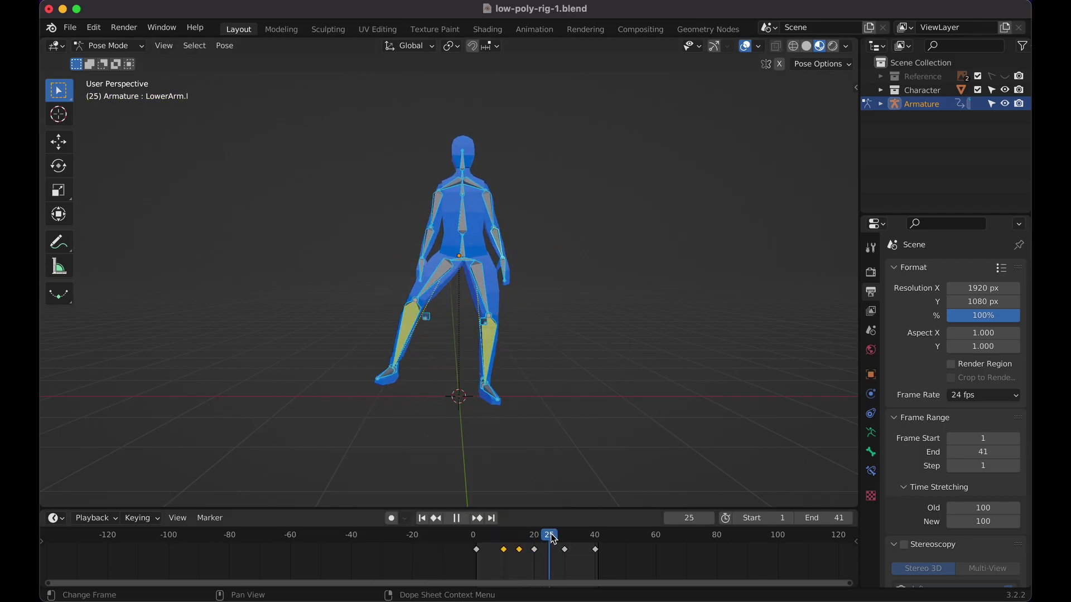
click(498, 218)
key(r)
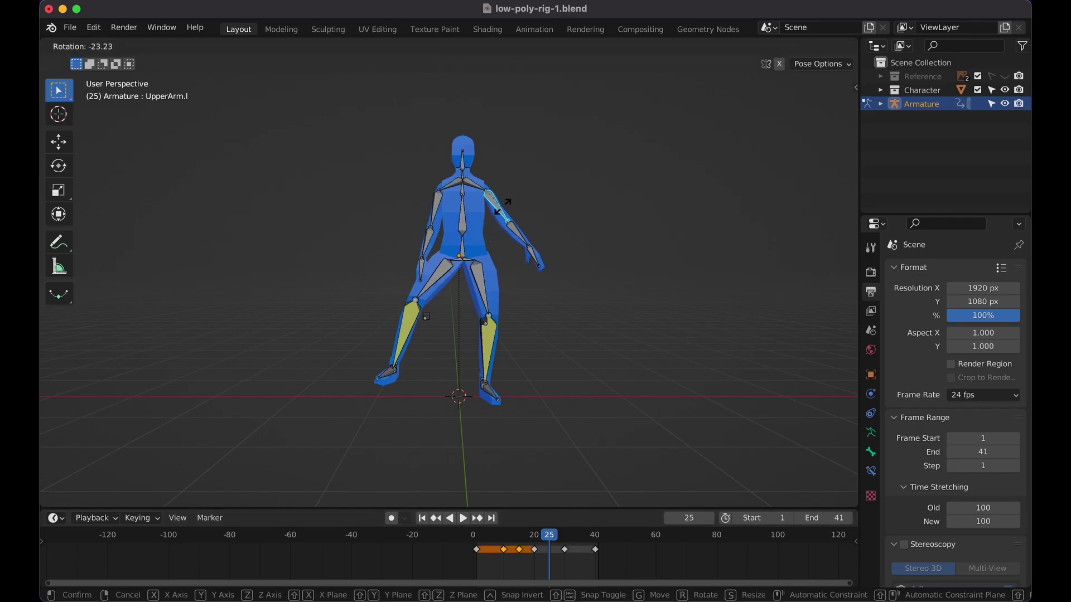
click(512, 207)
click(535, 219)
key(g)
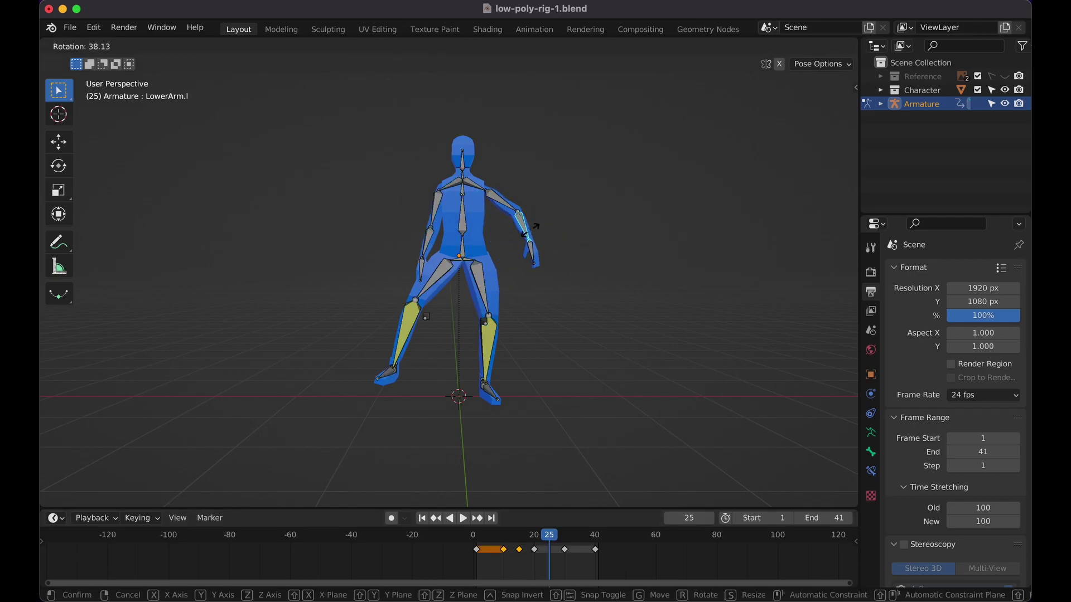
click(530, 230)
Rotate the UpperArm.r bone outward and tilt the head slightly sideways with the Neck.001 bone
click(438, 210)
key(r)
click(456, 165)
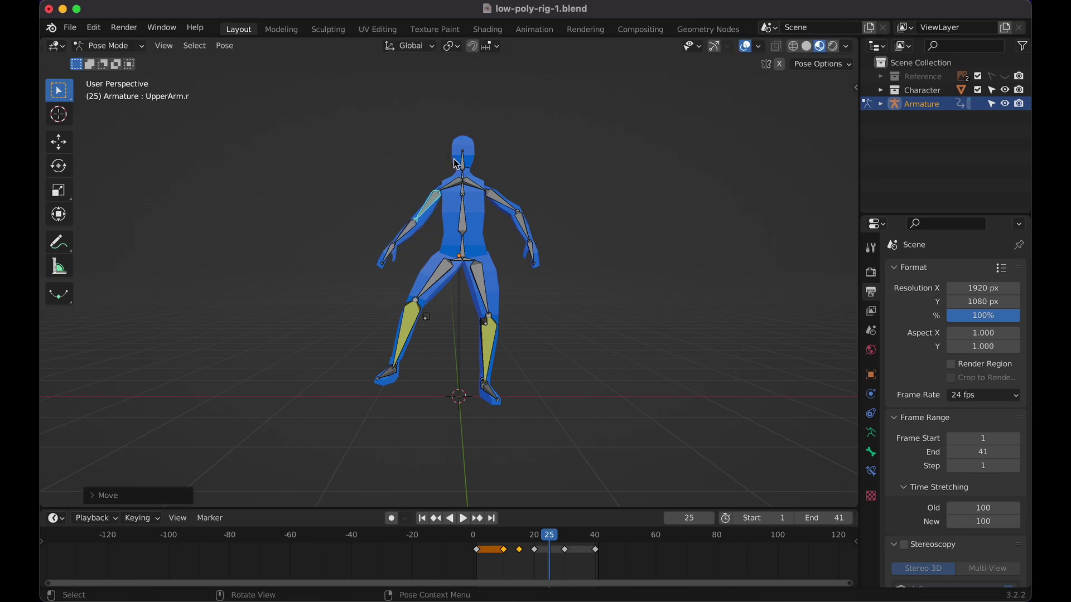
click(466, 161)
key(r)
click(467, 161)
Keyframe all bones in the new arm and head pose at frame 25
key(a)
key(i)
click(467, 158)
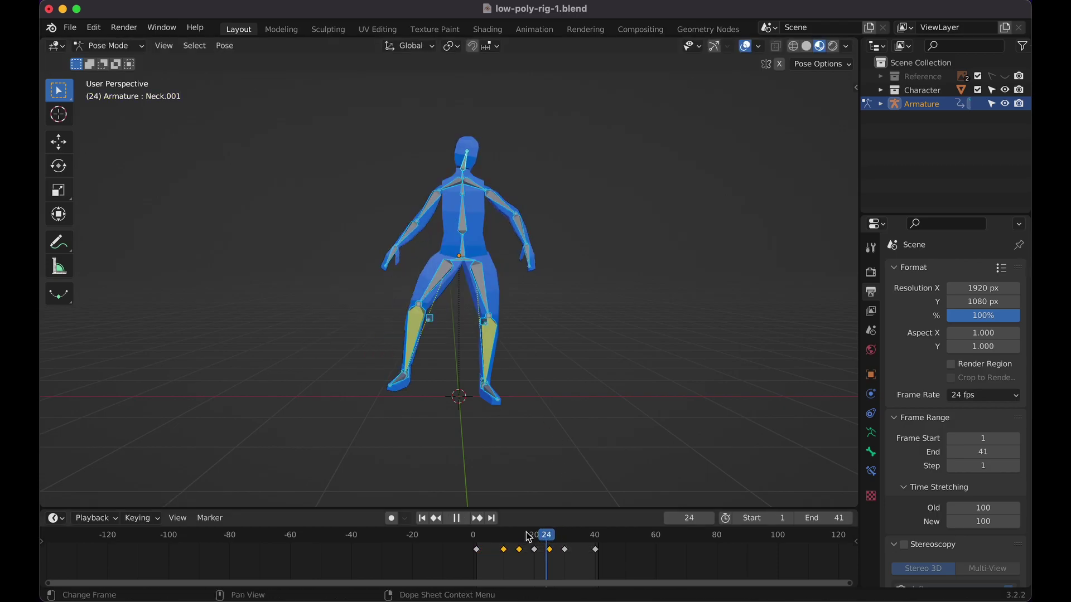
Play back the looping animation from the start and examine the character's movement from all sides
drag(536, 537, 468, 538)
key(space)
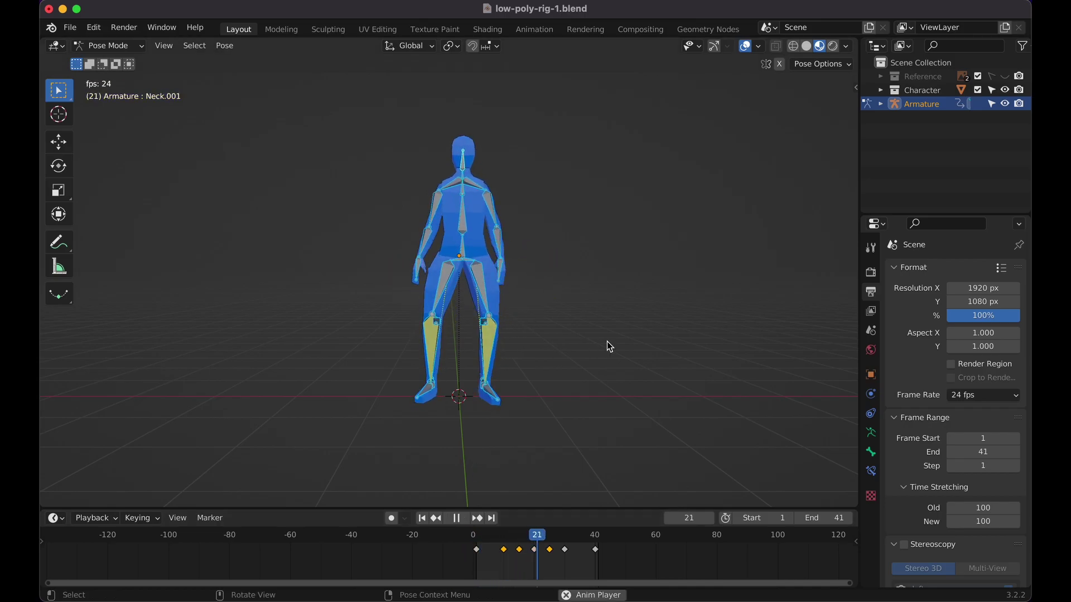
scroll(607, 341, right, 10)
scroll(607, 341, right, 10)
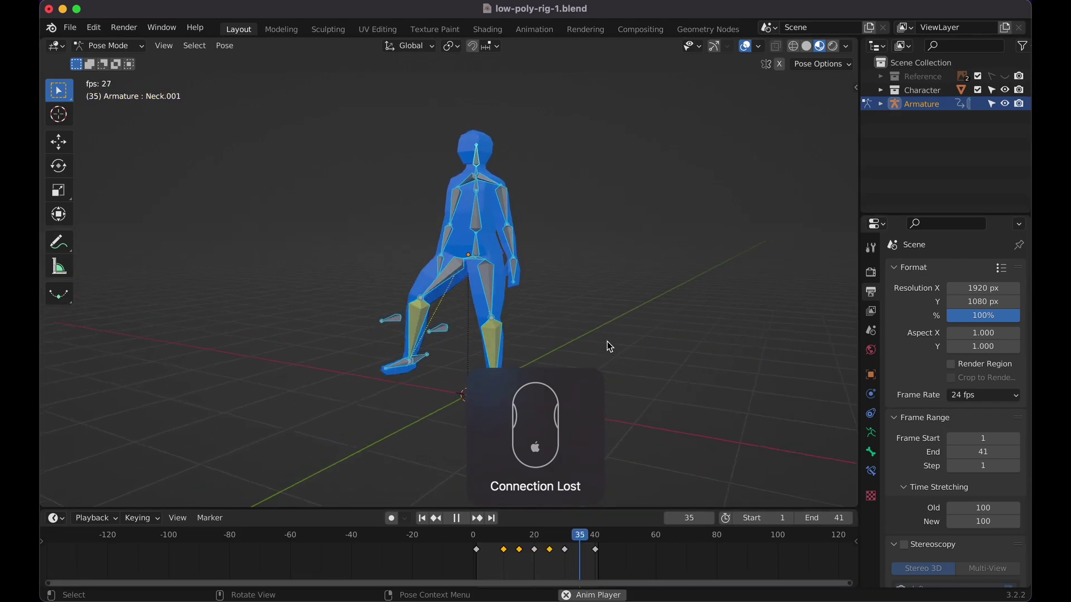
scroll(573, 360, left, 10)
scroll(572, 359, right, 5)
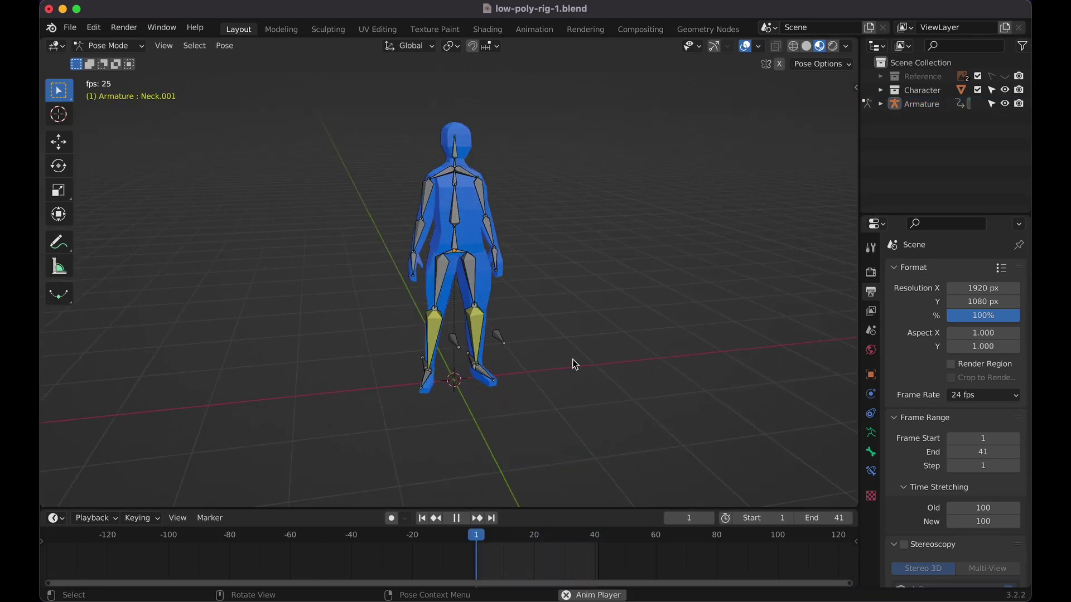
scroll(572, 359, right, 3)
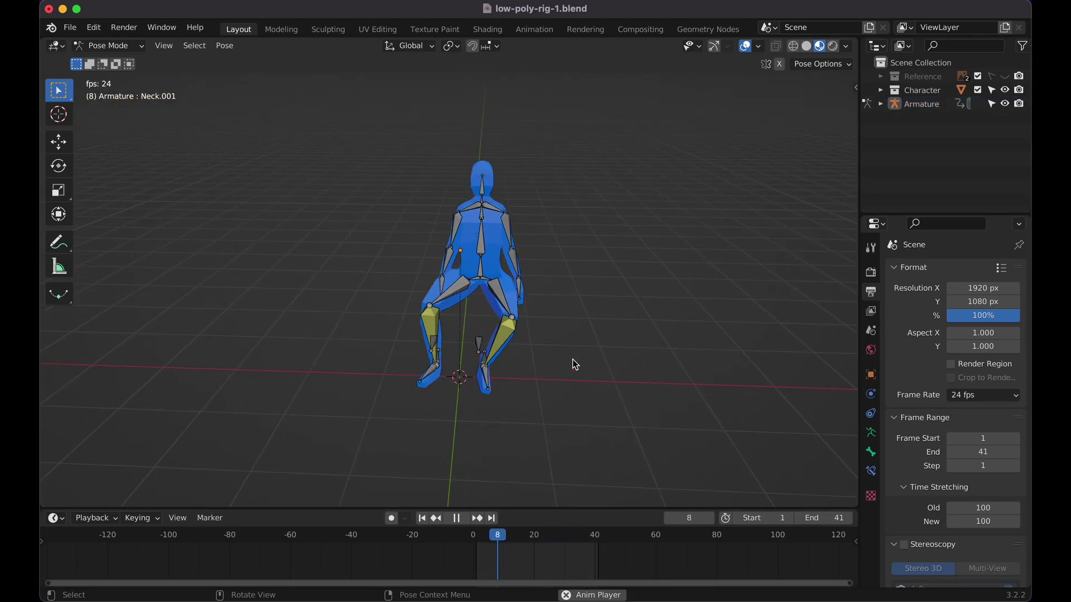
scroll(573, 359, right, 5)
scroll(575, 364, right, 8)
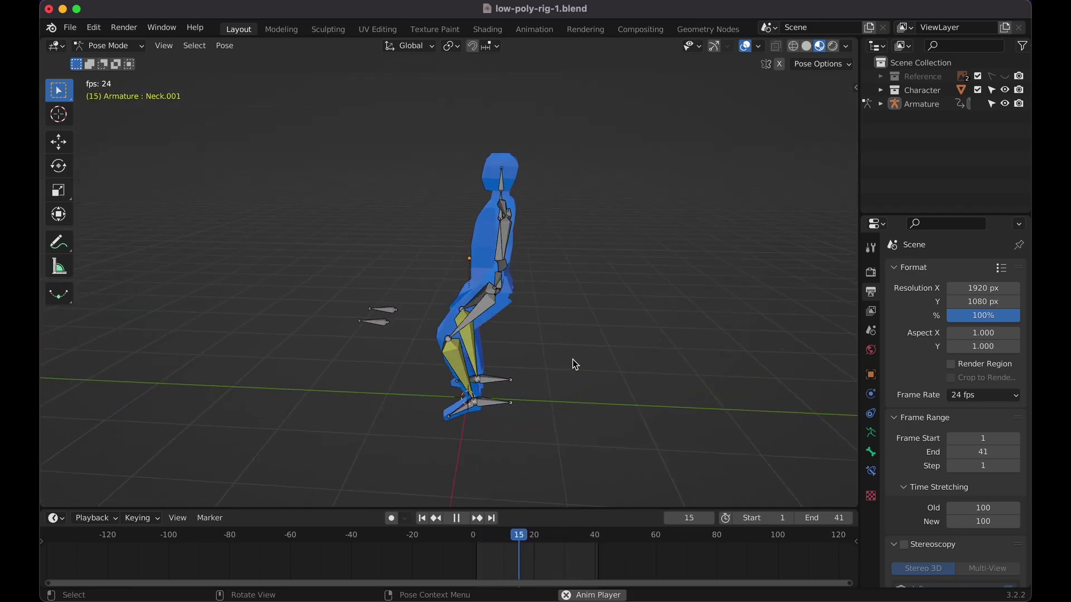
scroll(575, 364, right, 8)
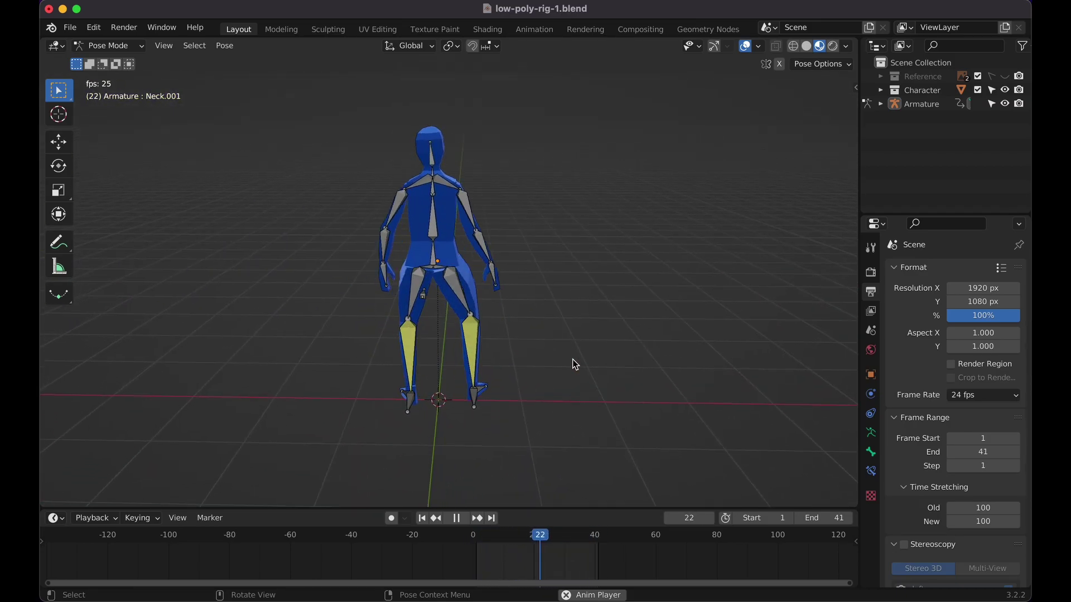
scroll(575, 365, right, 2)
scroll(575, 364, up, 3)
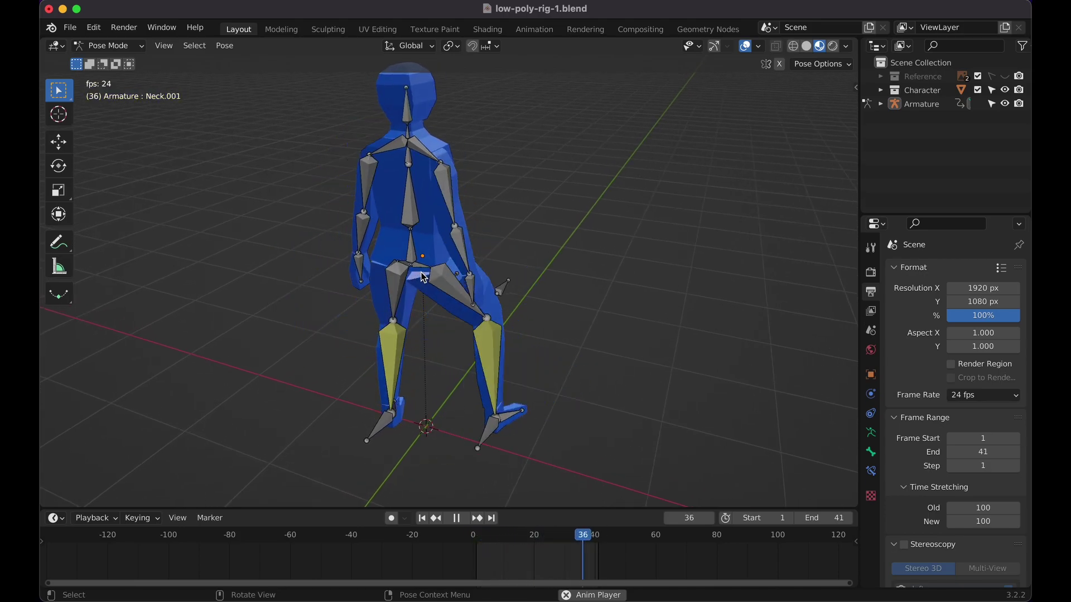
scroll(533, 256, right, 8)
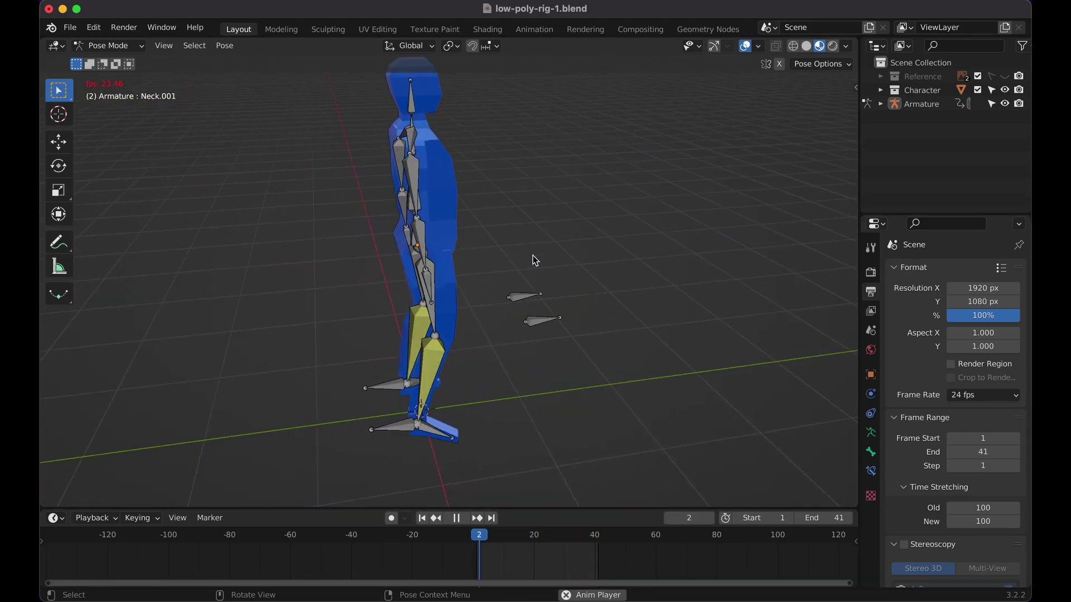
scroll(535, 266, right, 8)
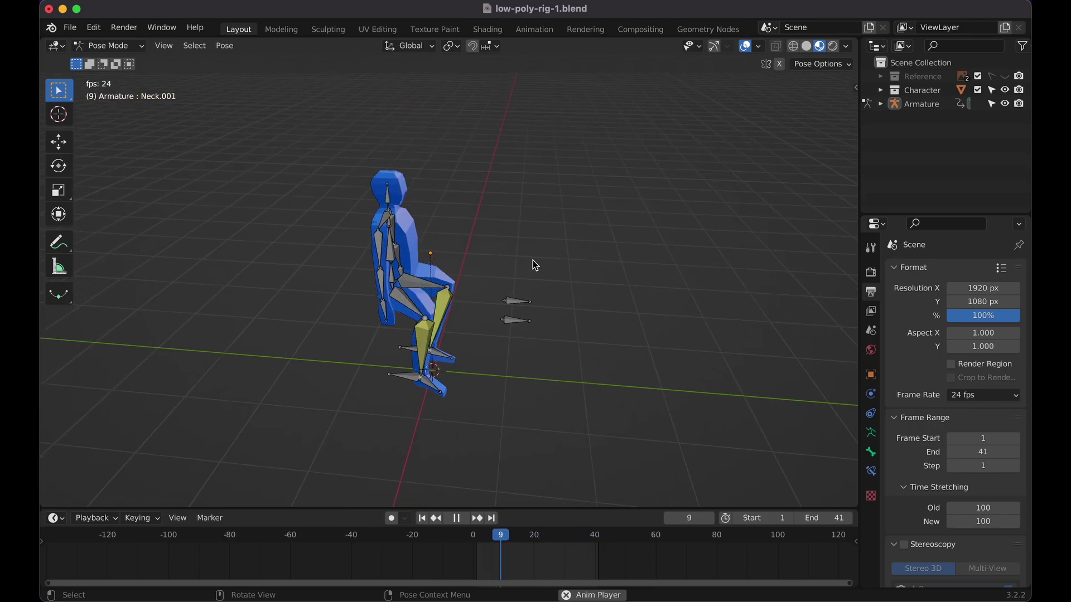
scroll(533, 260, right, 5)
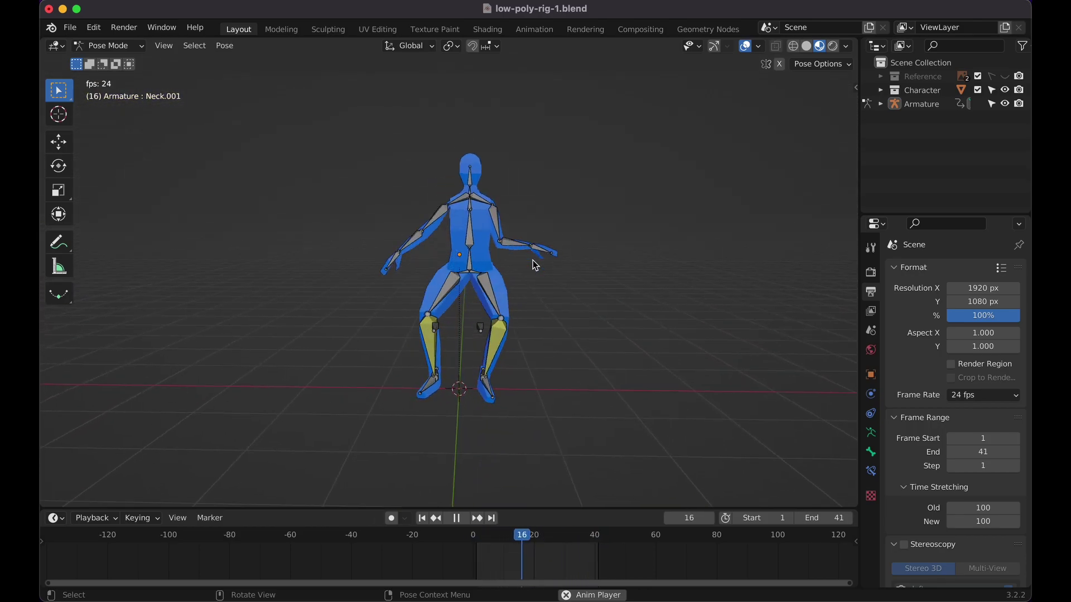